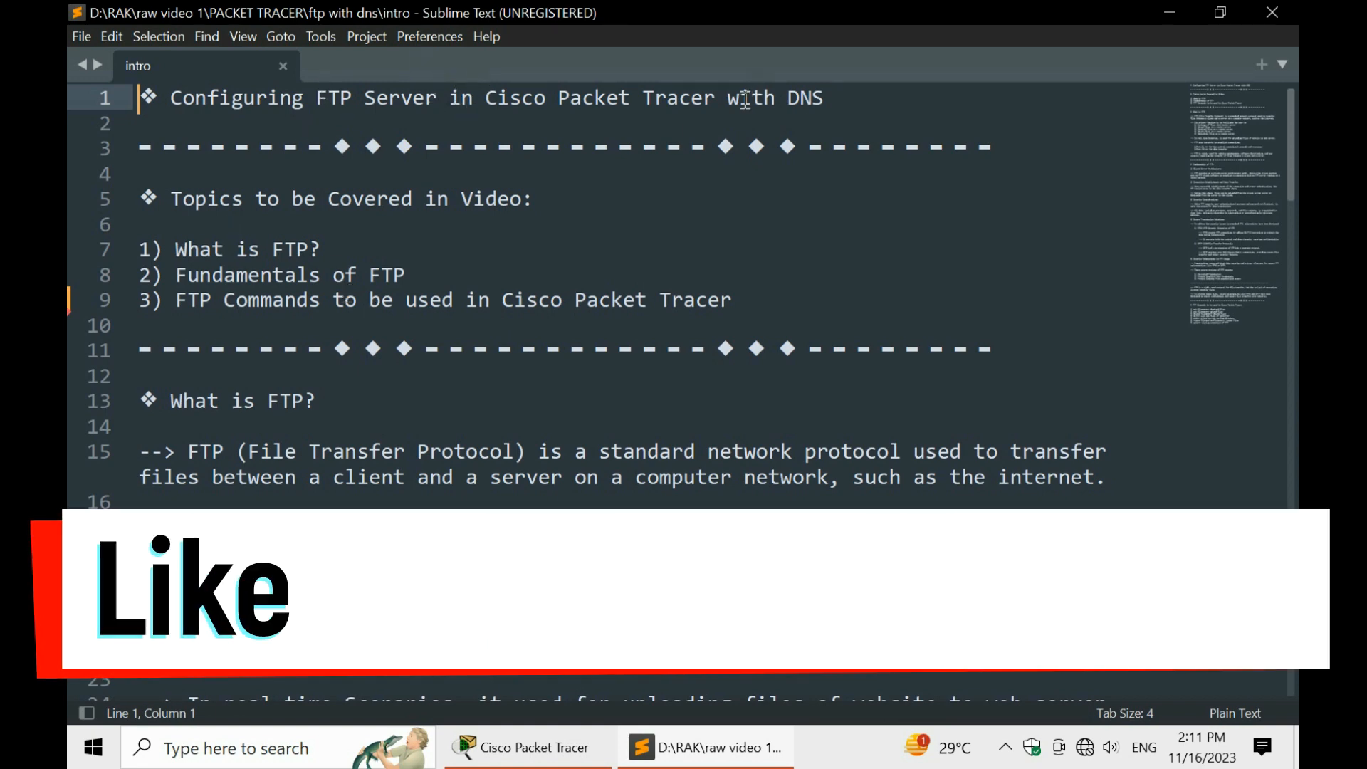
# Correct the third primary function under "What is FTP?" to read "Download files from a remote server."
pyautogui.doubleClick(806, 98)
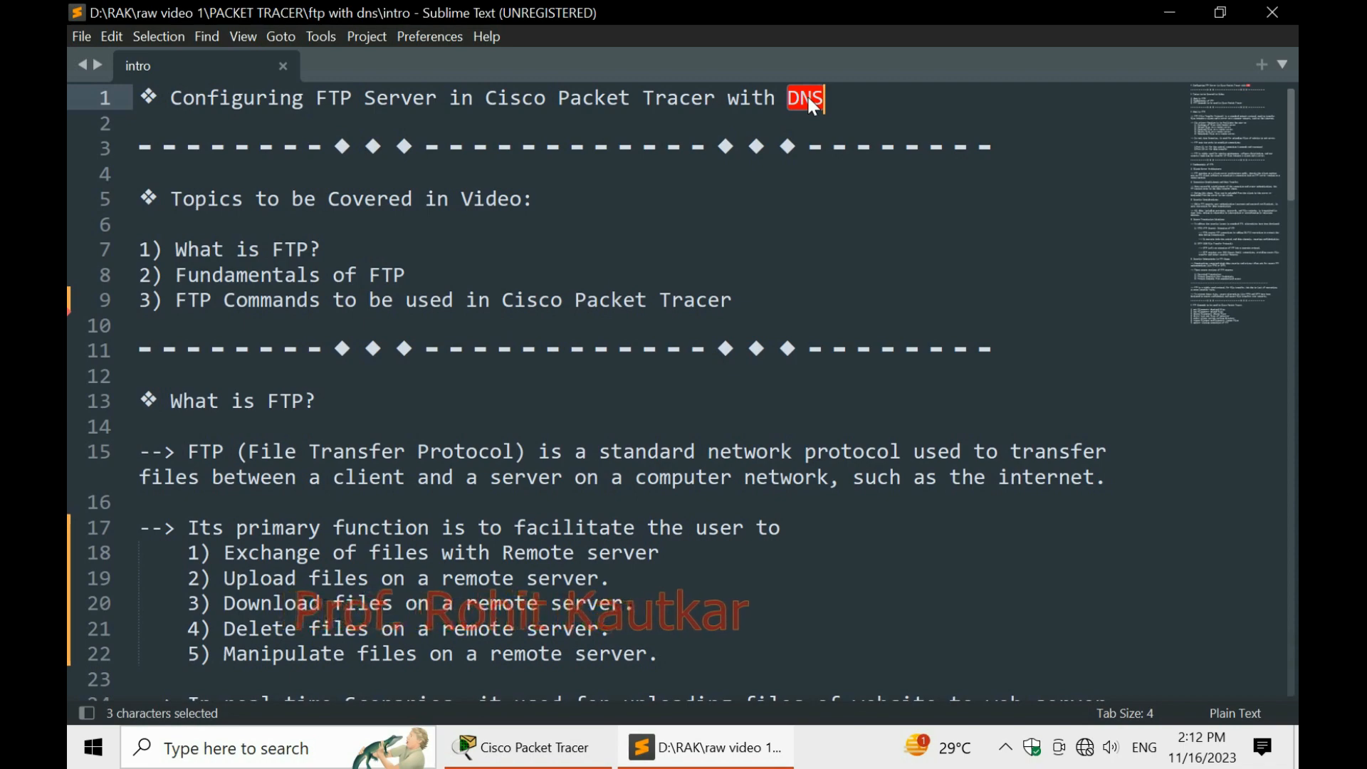
pyautogui.scroll(-4, 496, 331)
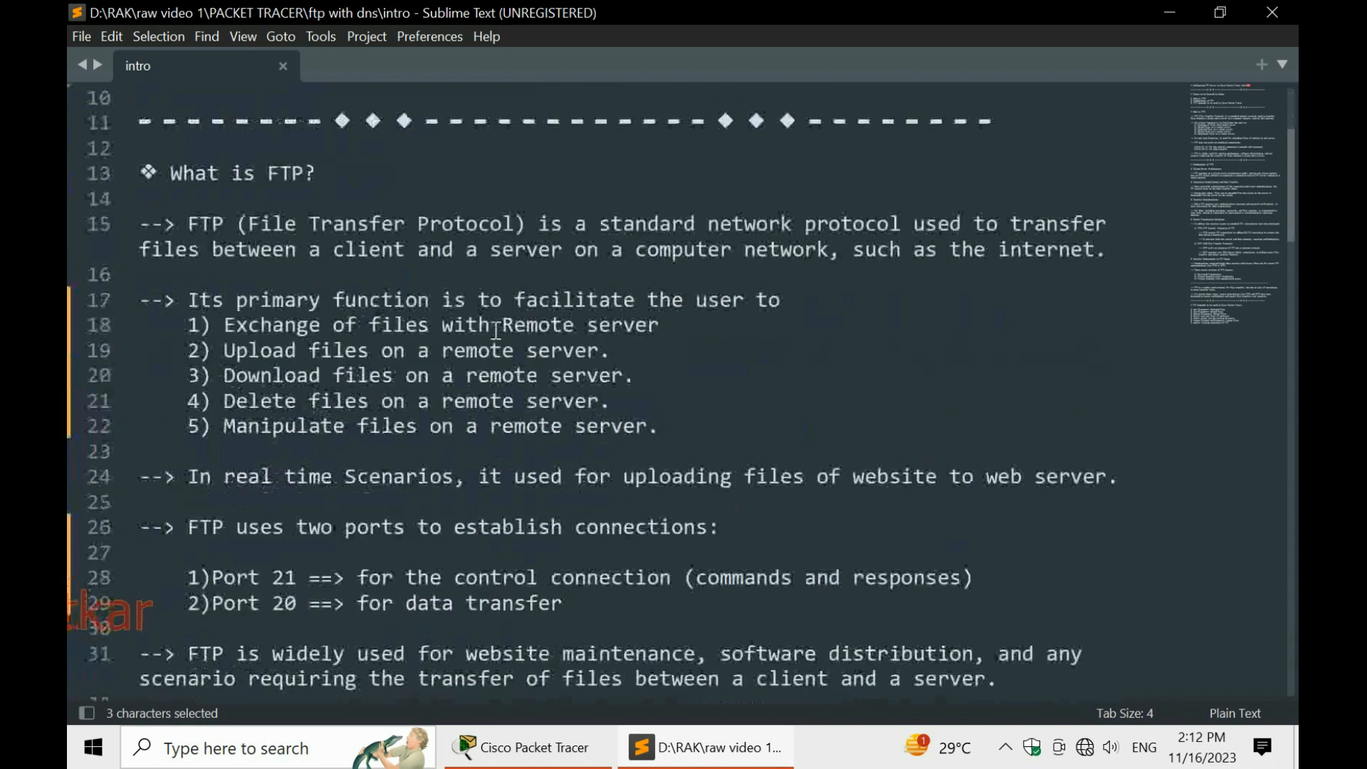
pyautogui.tripleClick(275, 100)
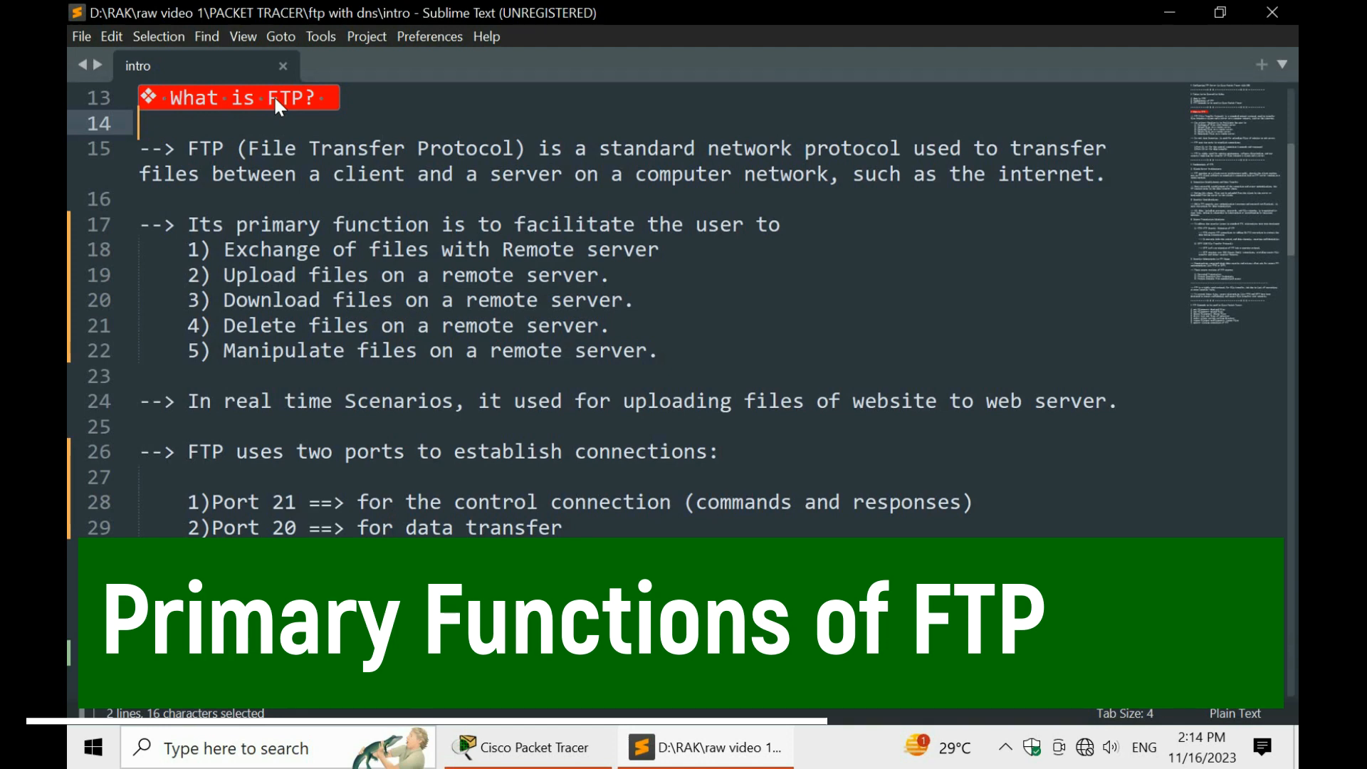
pyautogui.click(407, 298)
pyautogui.doubleClick(408, 299)
pyautogui.write('from')
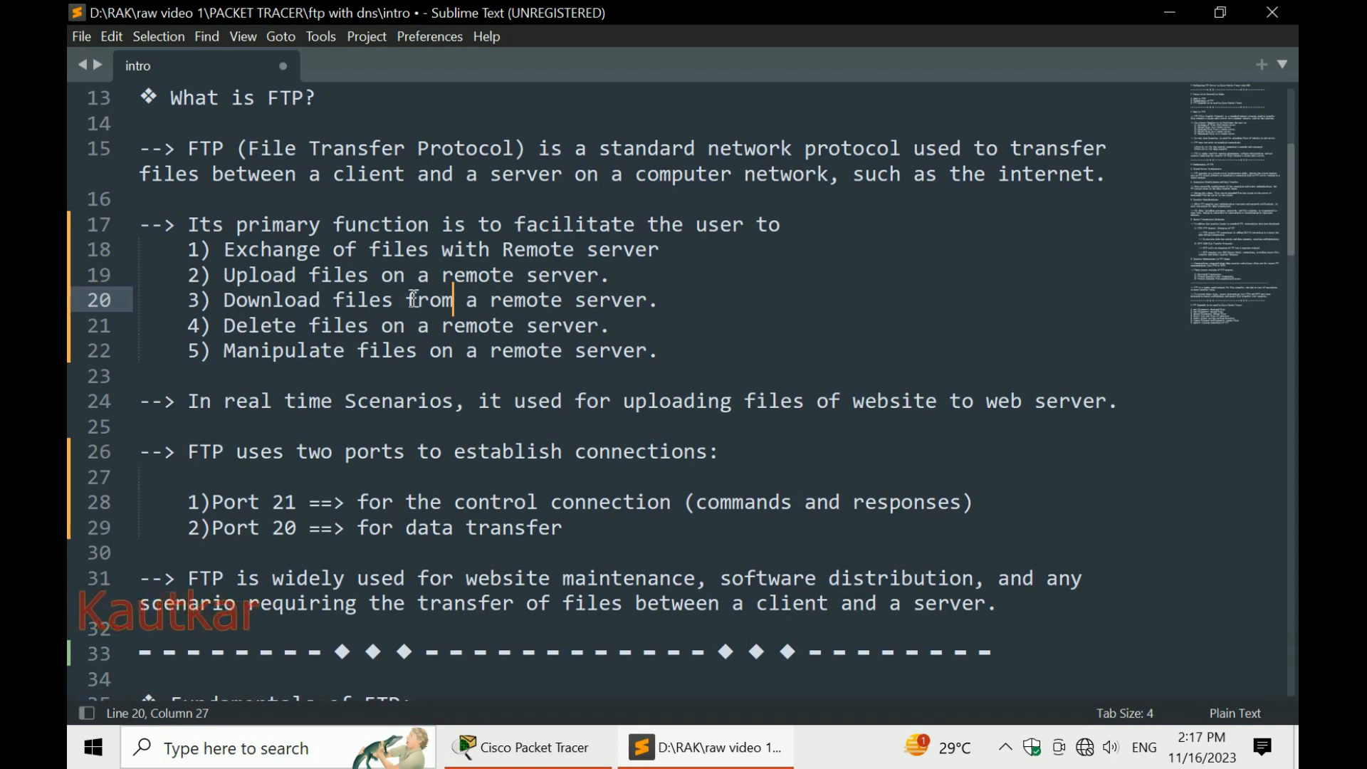
# Read through the FTP fundamentals in the notes, from client-server architecture and security considerations down to the FTP commands list
pyautogui.scroll(-6, 531, 378)
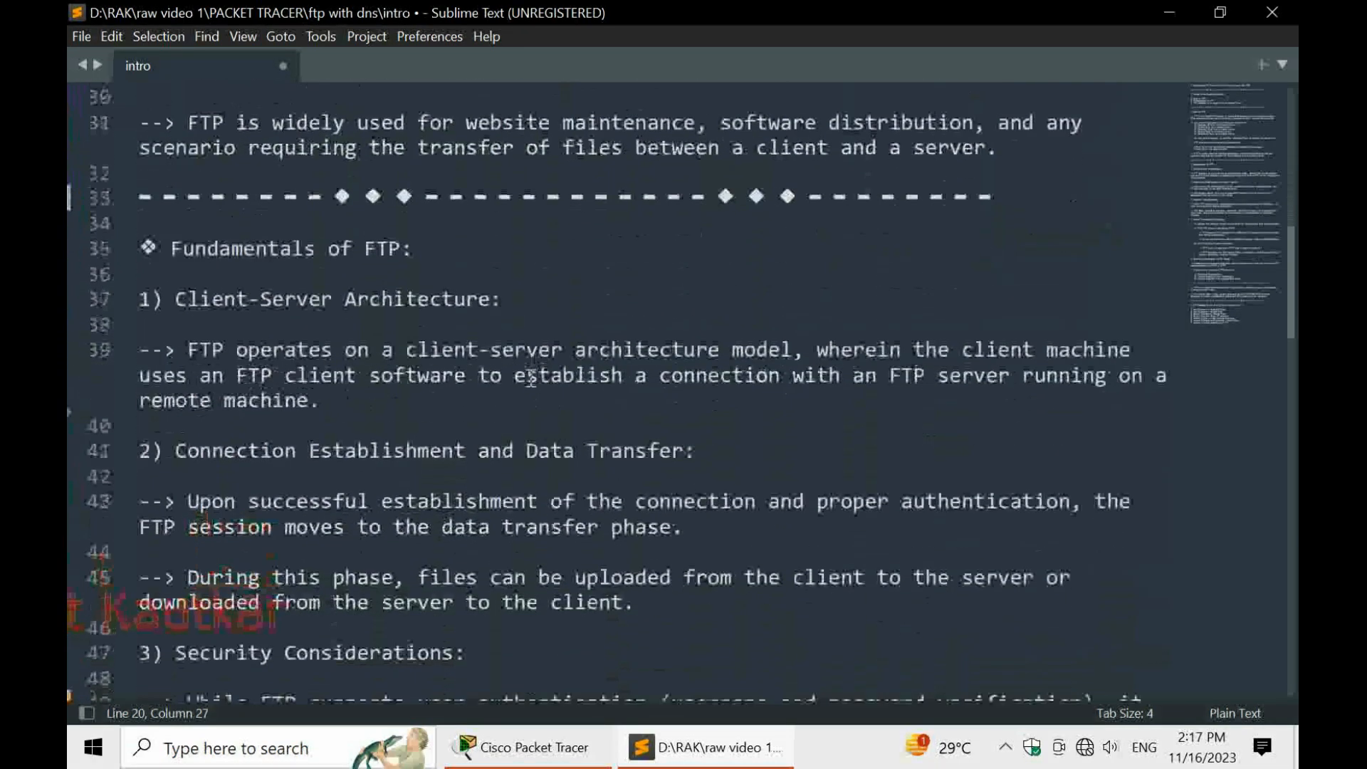
pyautogui.scroll(-2, 531, 378)
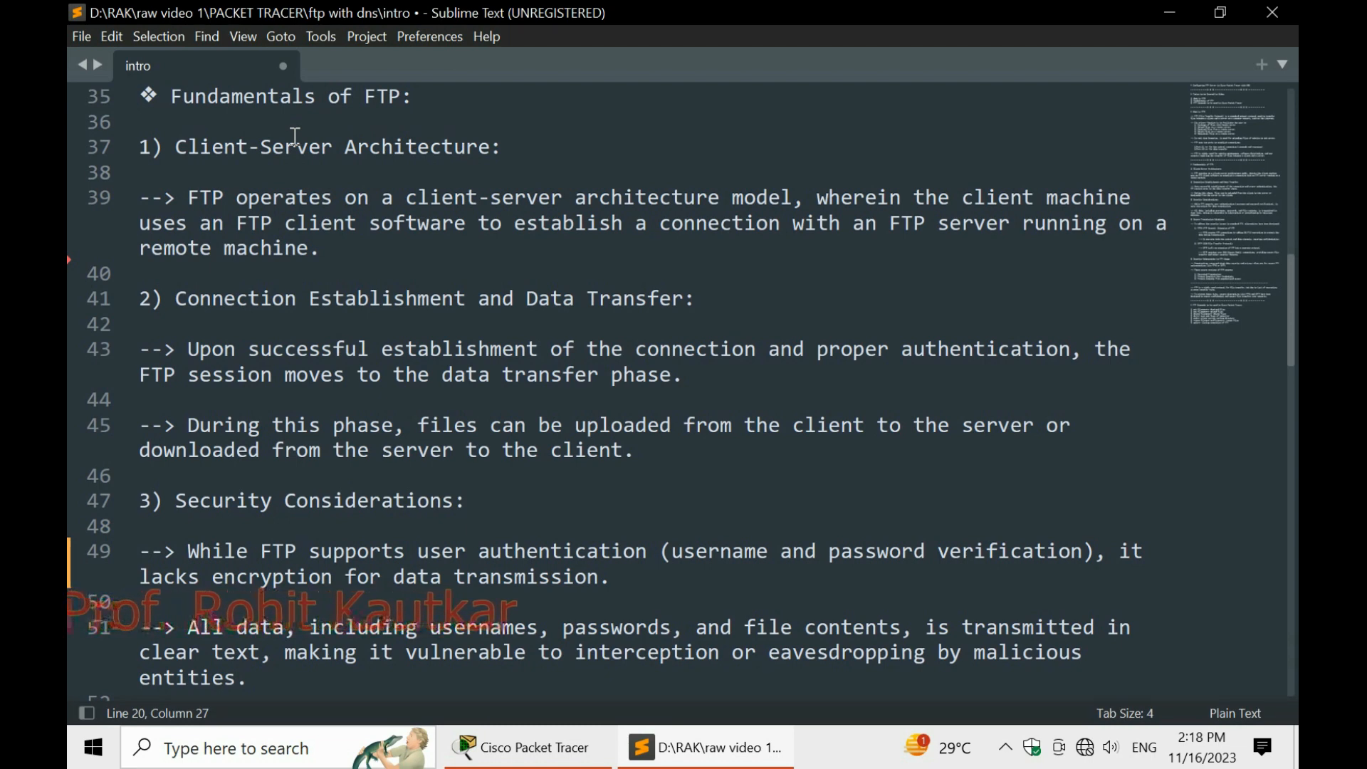
pyautogui.scroll(-2, 298, 348)
pyautogui.scroll(-2, 298, 347)
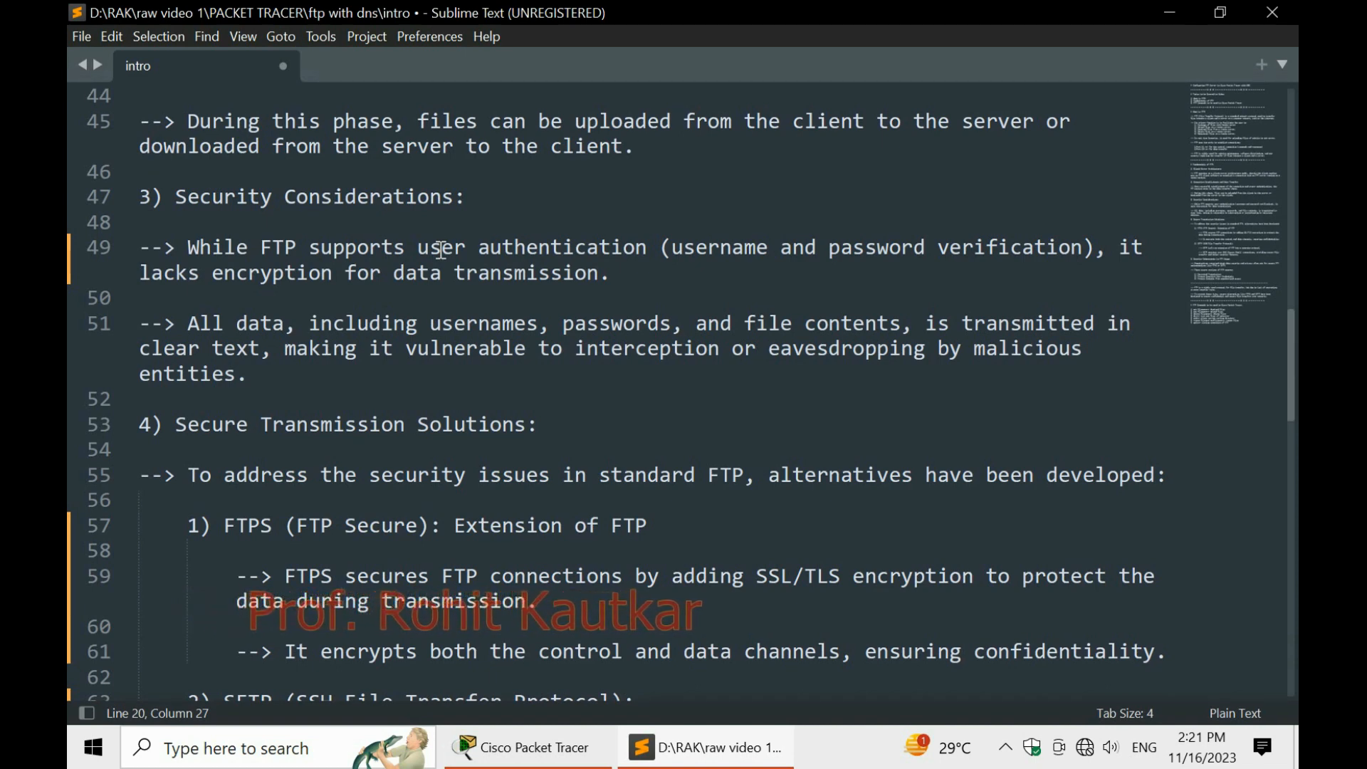
pyautogui.scroll(-1, 459, 332)
pyautogui.scroll(-3, 459, 332)
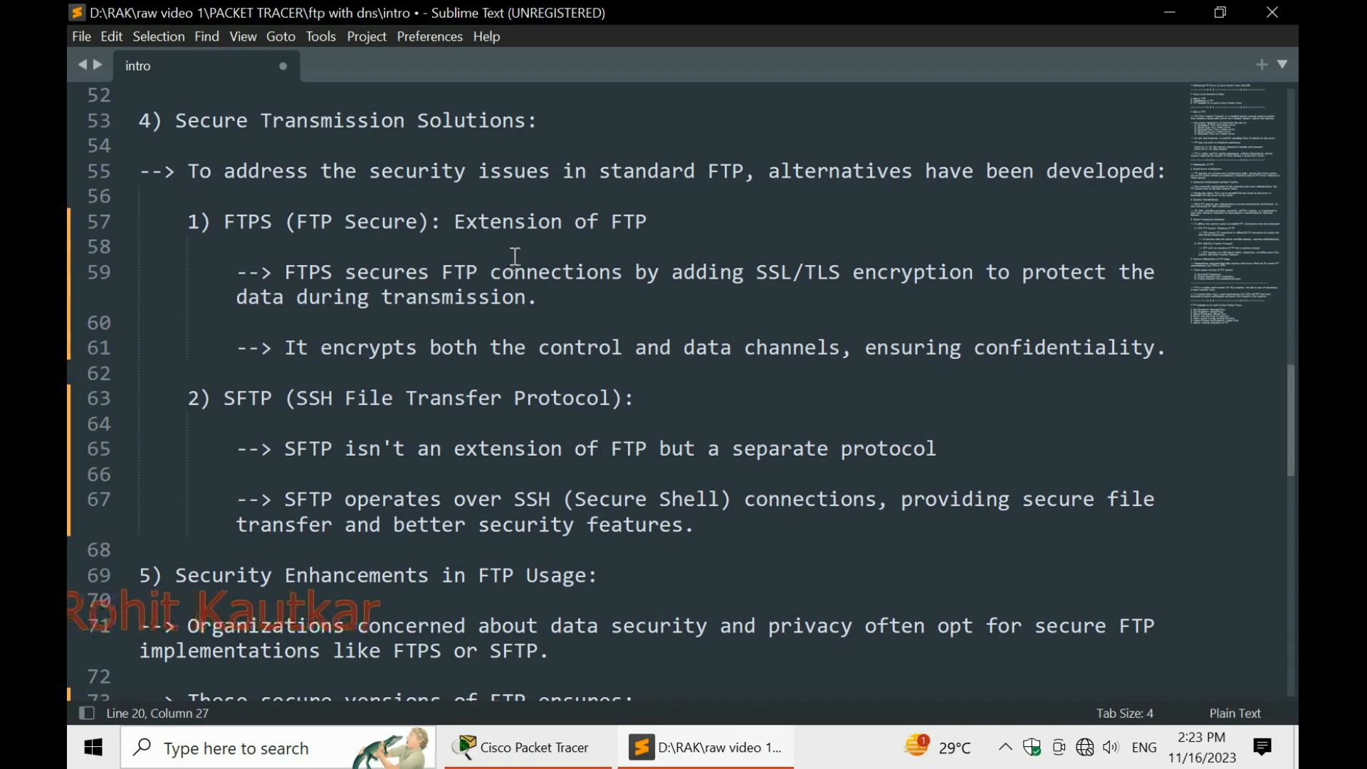
pyautogui.scroll(-3, 530, 506)
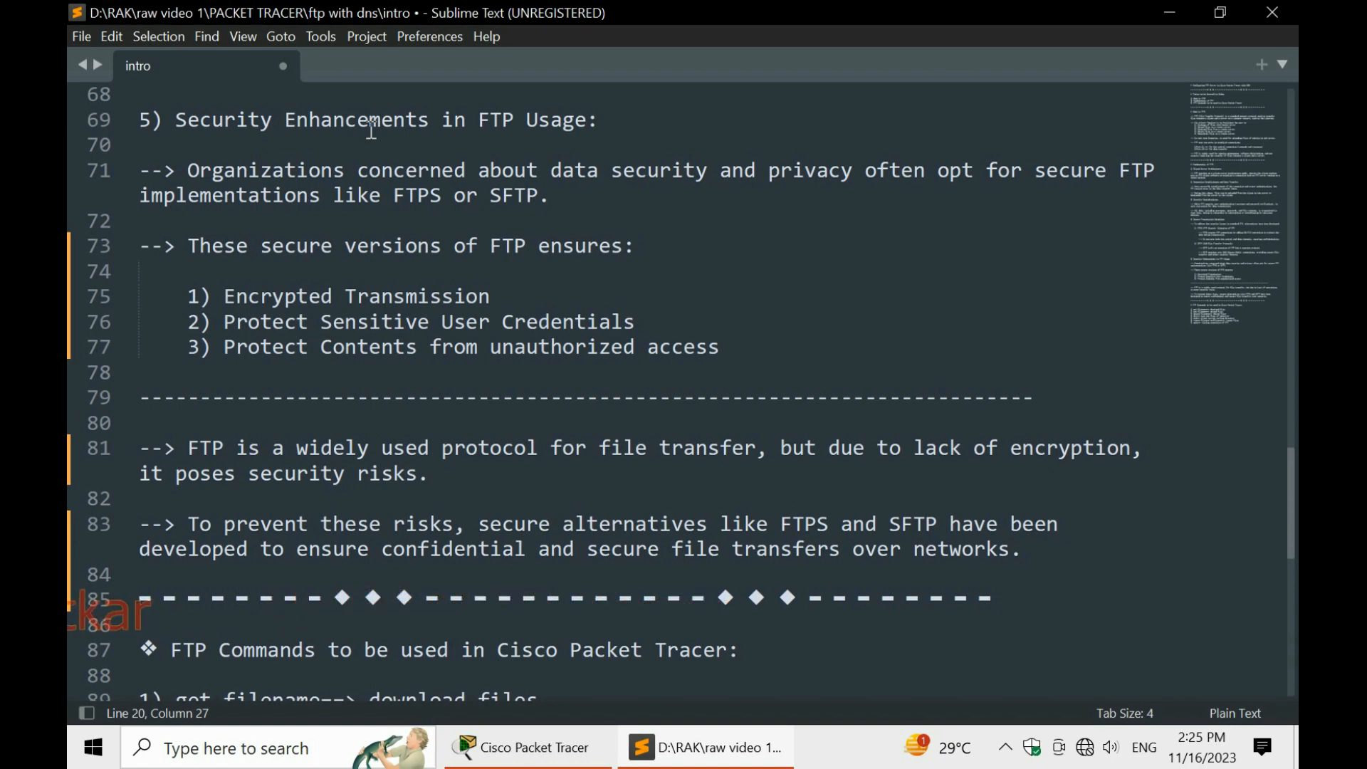
pyautogui.scroll(-6, 424, 292)
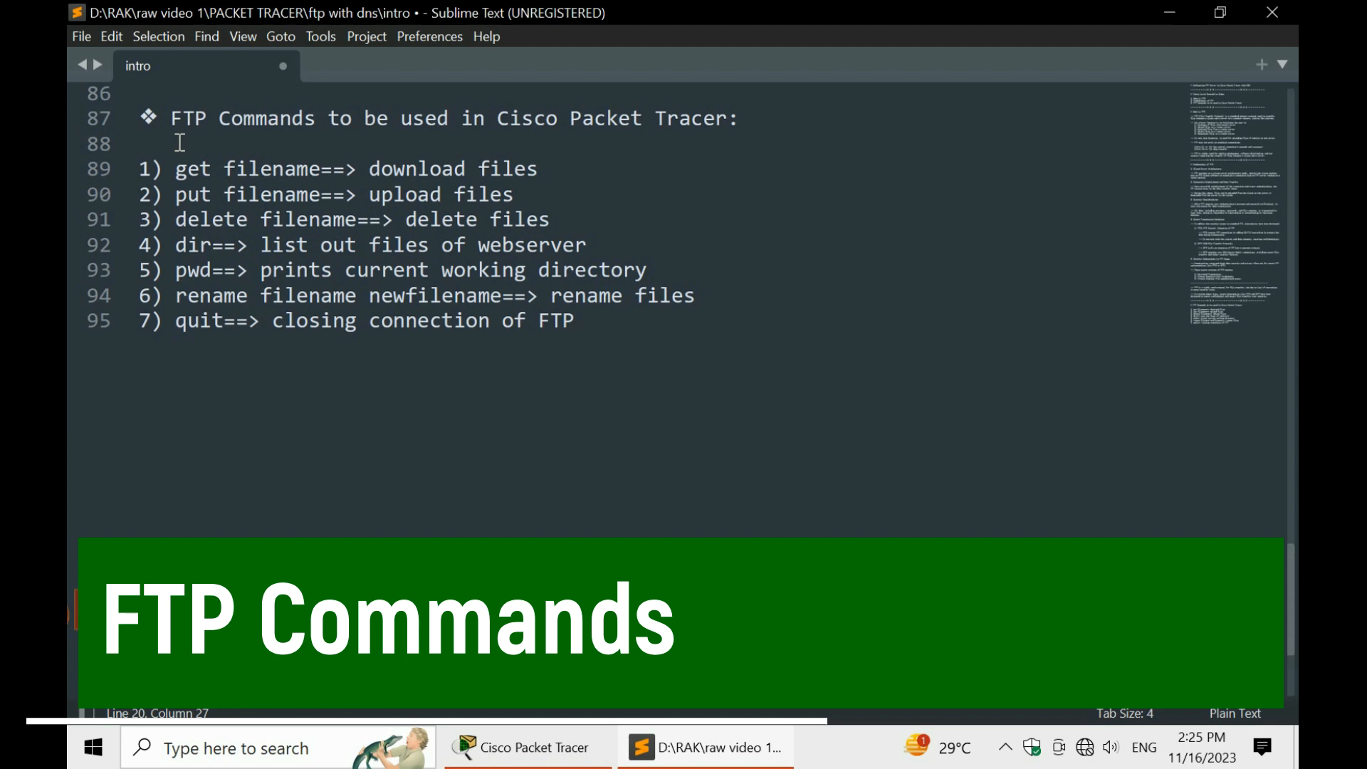
# Review the listed FTP commands get, put, delete, dir, pwd, rename and quit, highlighting each command or its arguments and purpose
pyautogui.doubleClick(184, 170)
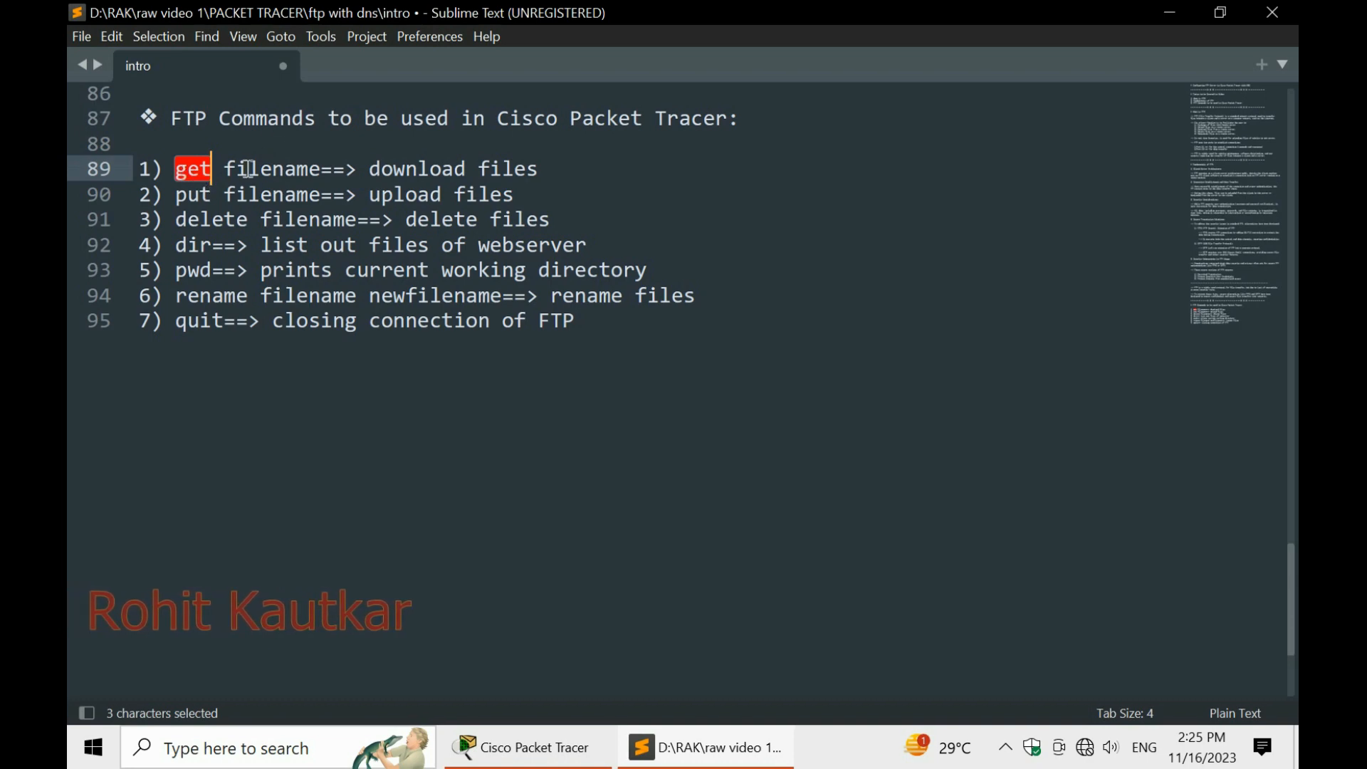
pyautogui.moveTo(367, 171); pyautogui.dragTo(614, 170)
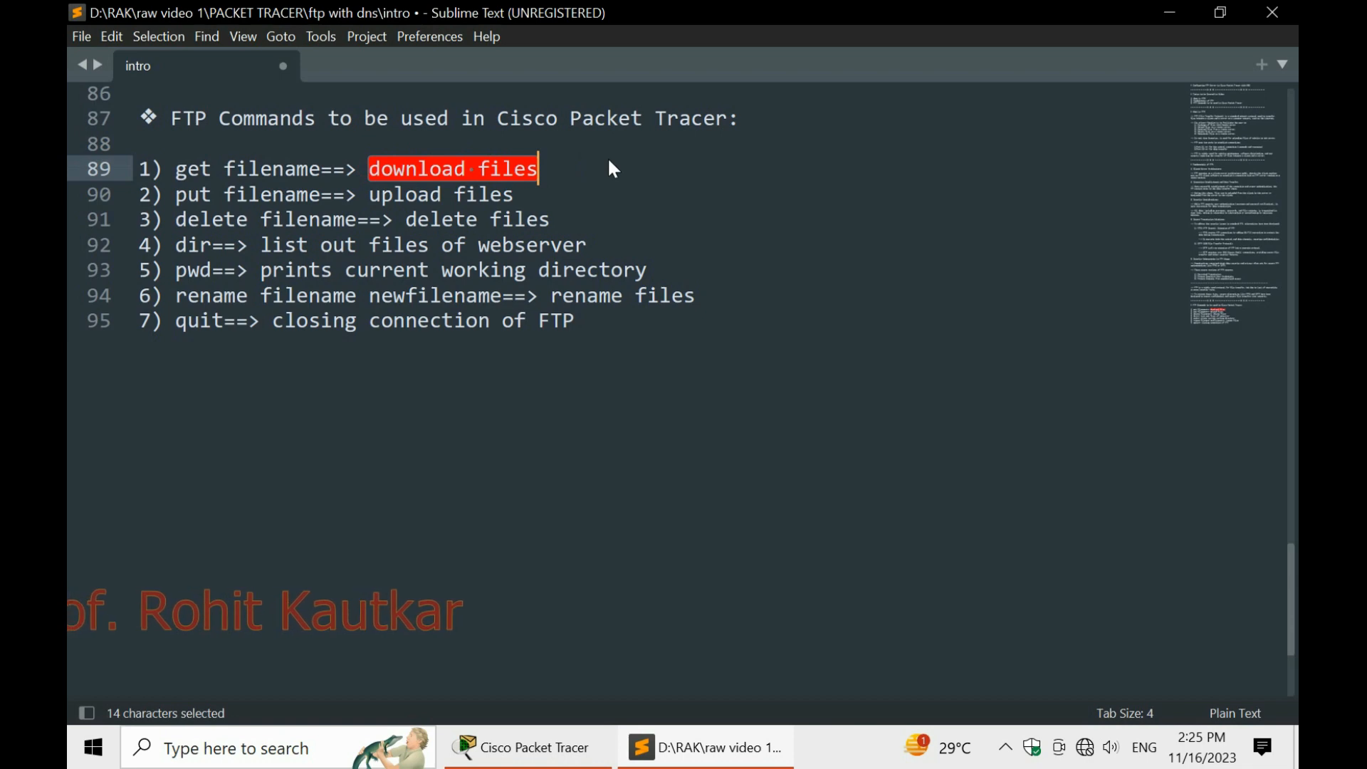
pyautogui.doubleClick(205, 196)
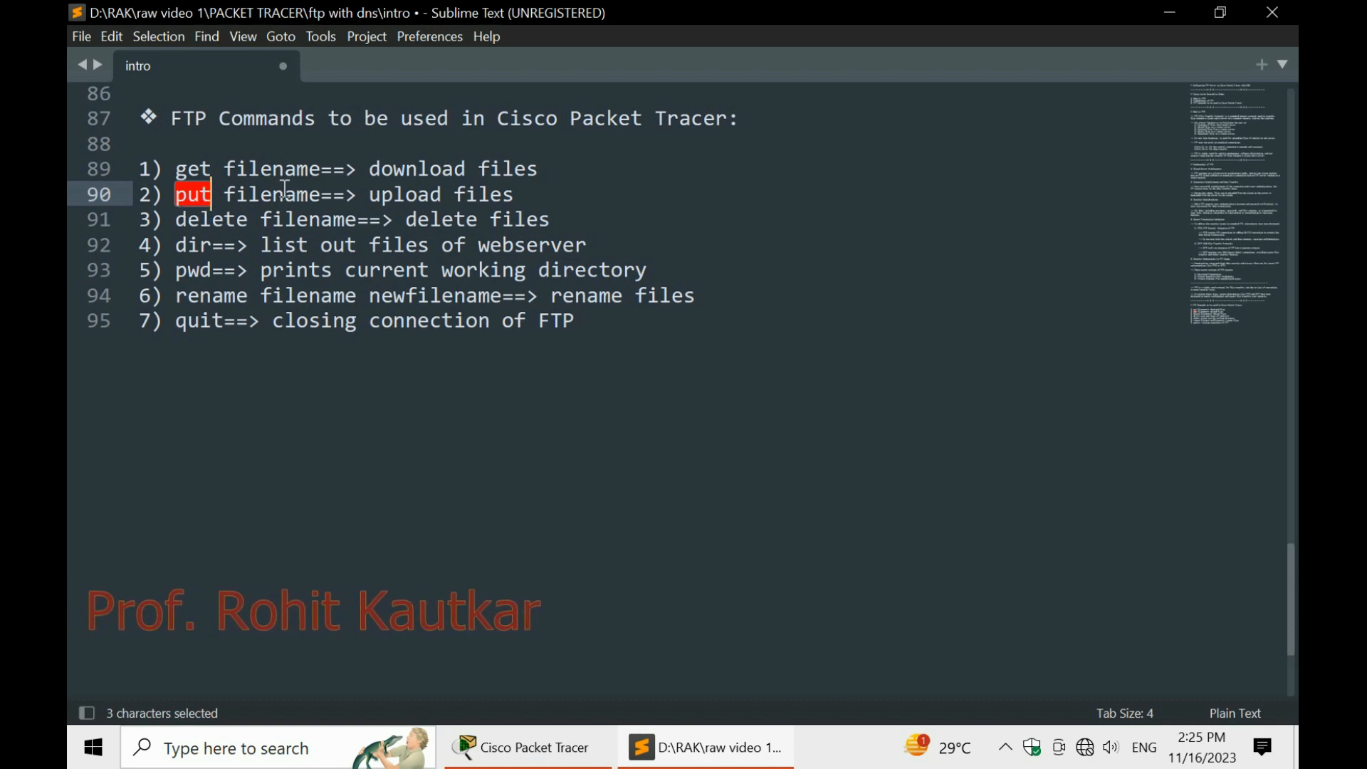
pyautogui.moveTo(371, 193); pyautogui.dragTo(559, 204)
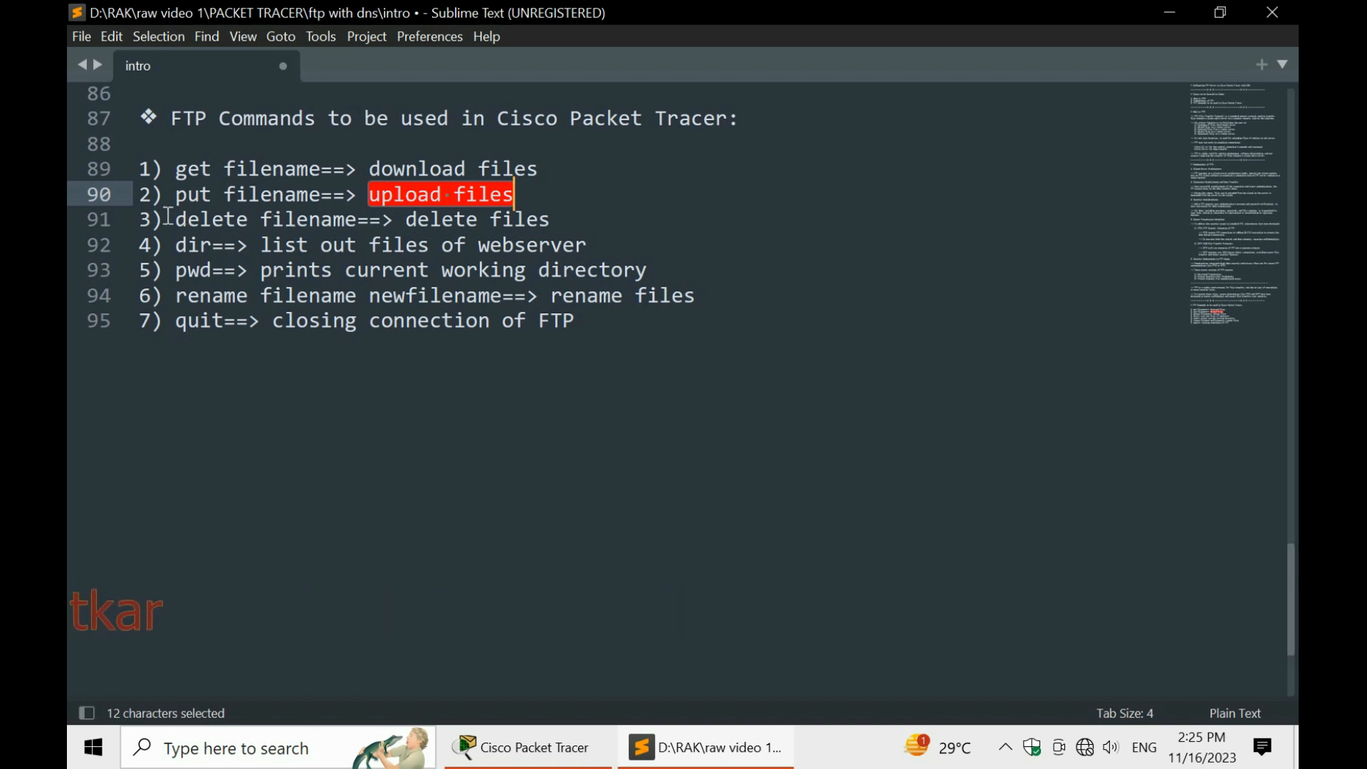
pyautogui.doubleClick(304, 217)
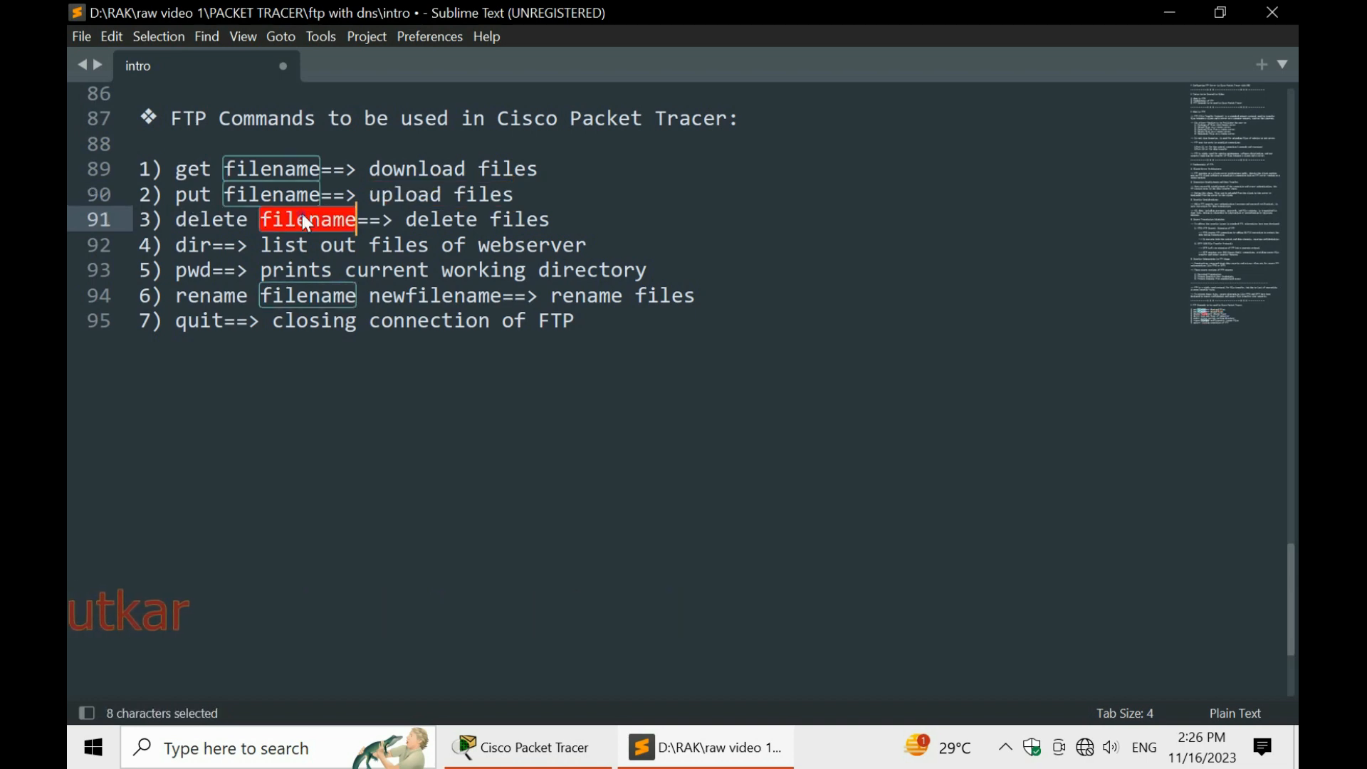
pyautogui.doubleClick(180, 249)
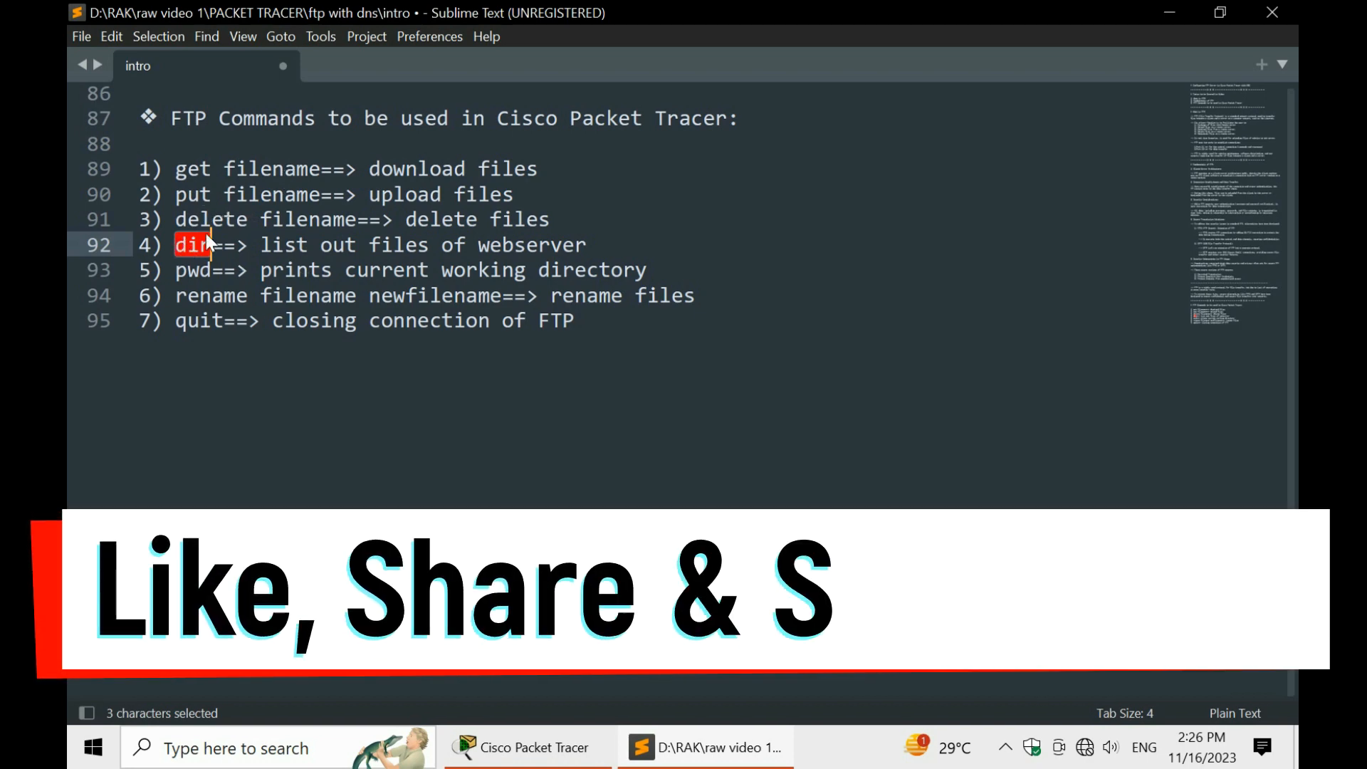
pyautogui.doubleClick(193, 270)
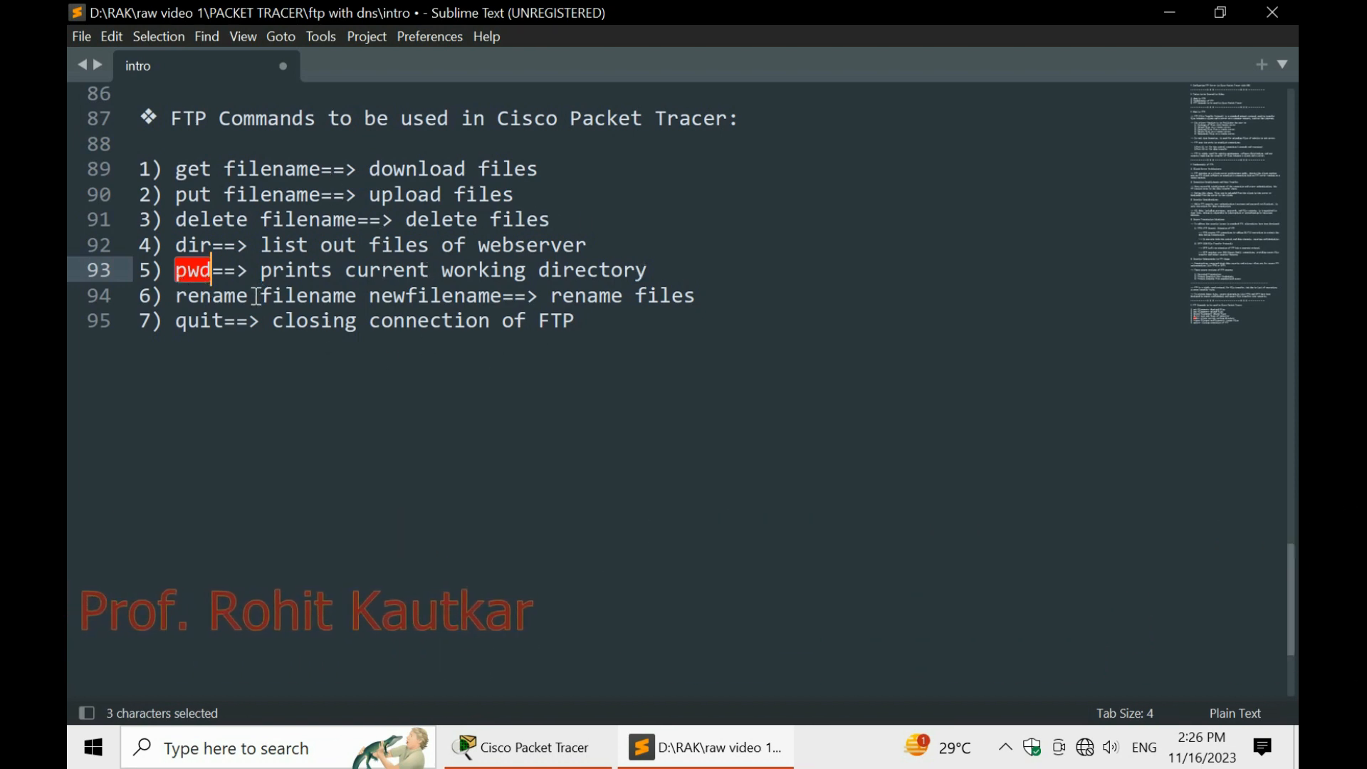
pyautogui.doubleClick(223, 298)
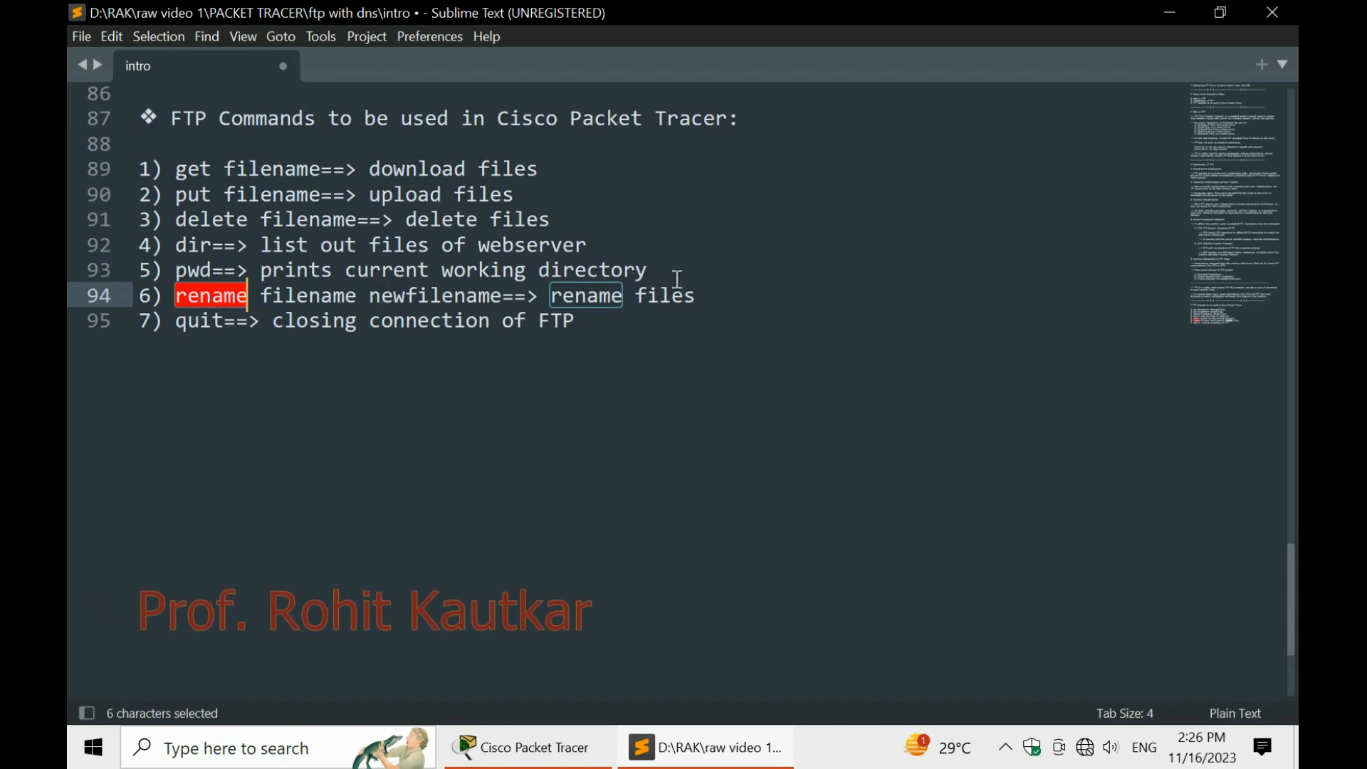
pyautogui.doubleClick(311, 292)
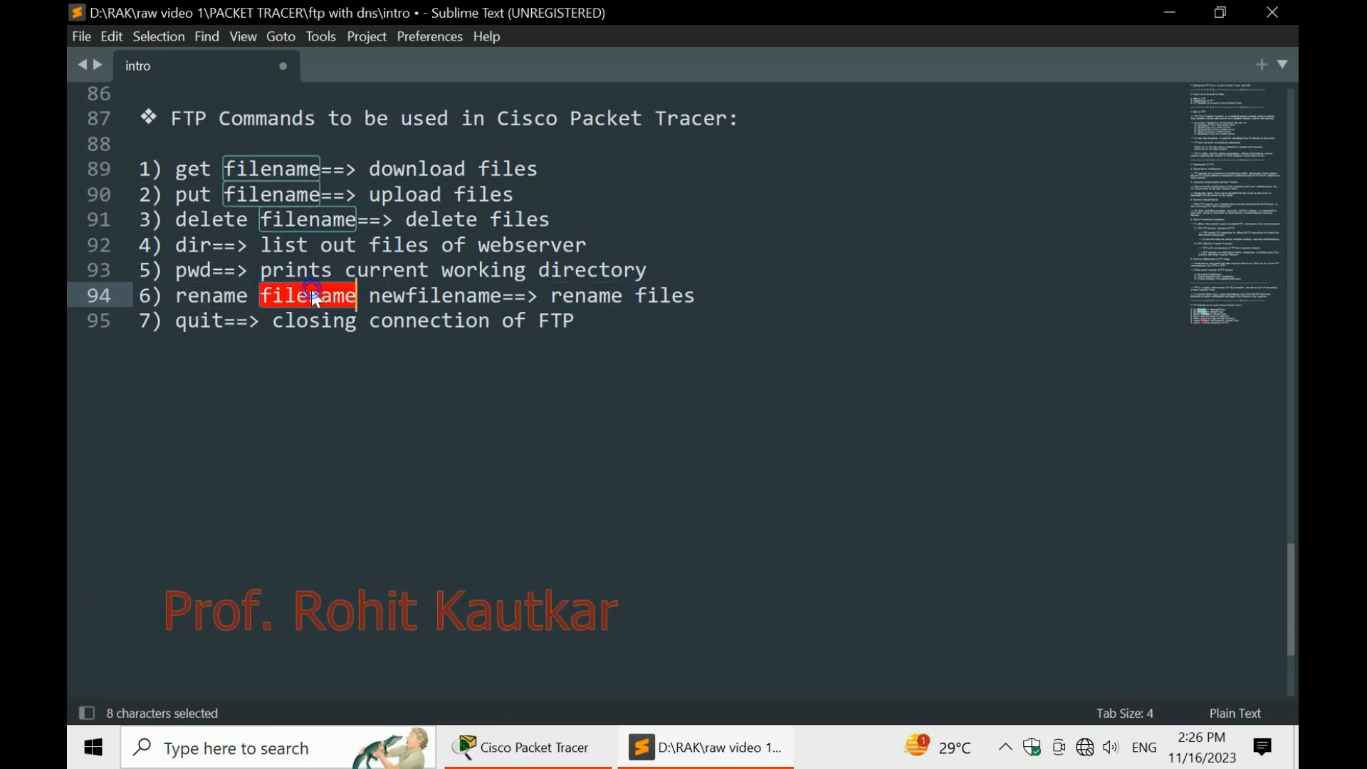
pyautogui.doubleClick(423, 276)
pyautogui.doubleClick(427, 296)
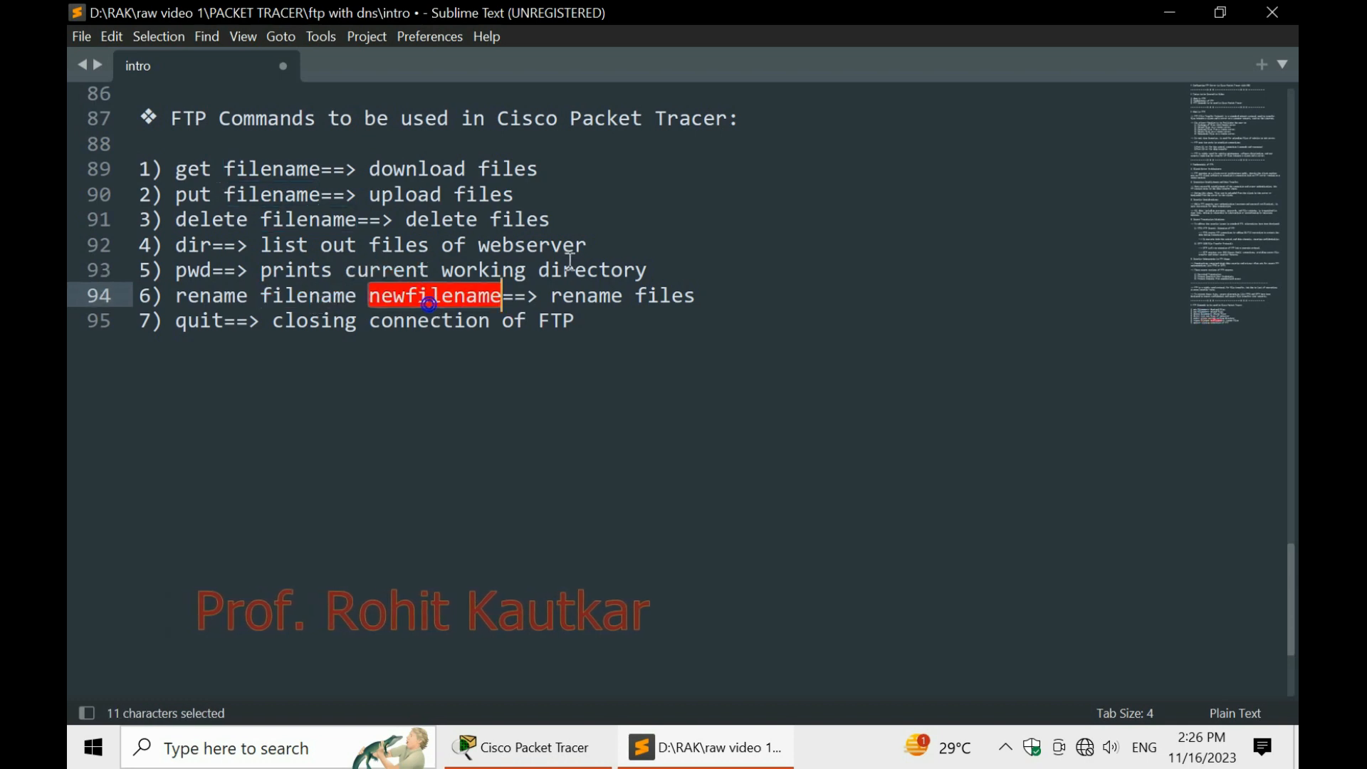
pyautogui.doubleClick(192, 322)
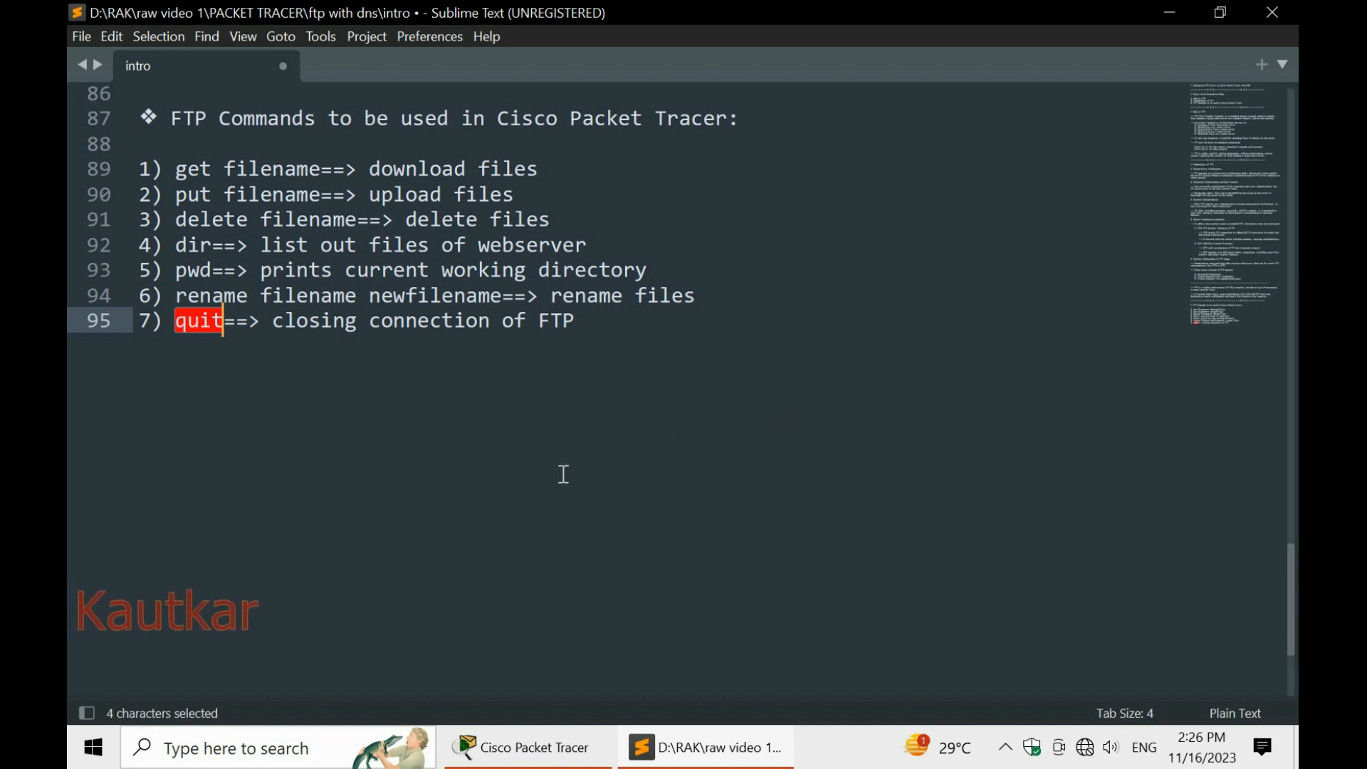
# Switch to Cisco Packet Tracer and place two Server-PT devices in the logical workspace
pyautogui.click(533, 752)
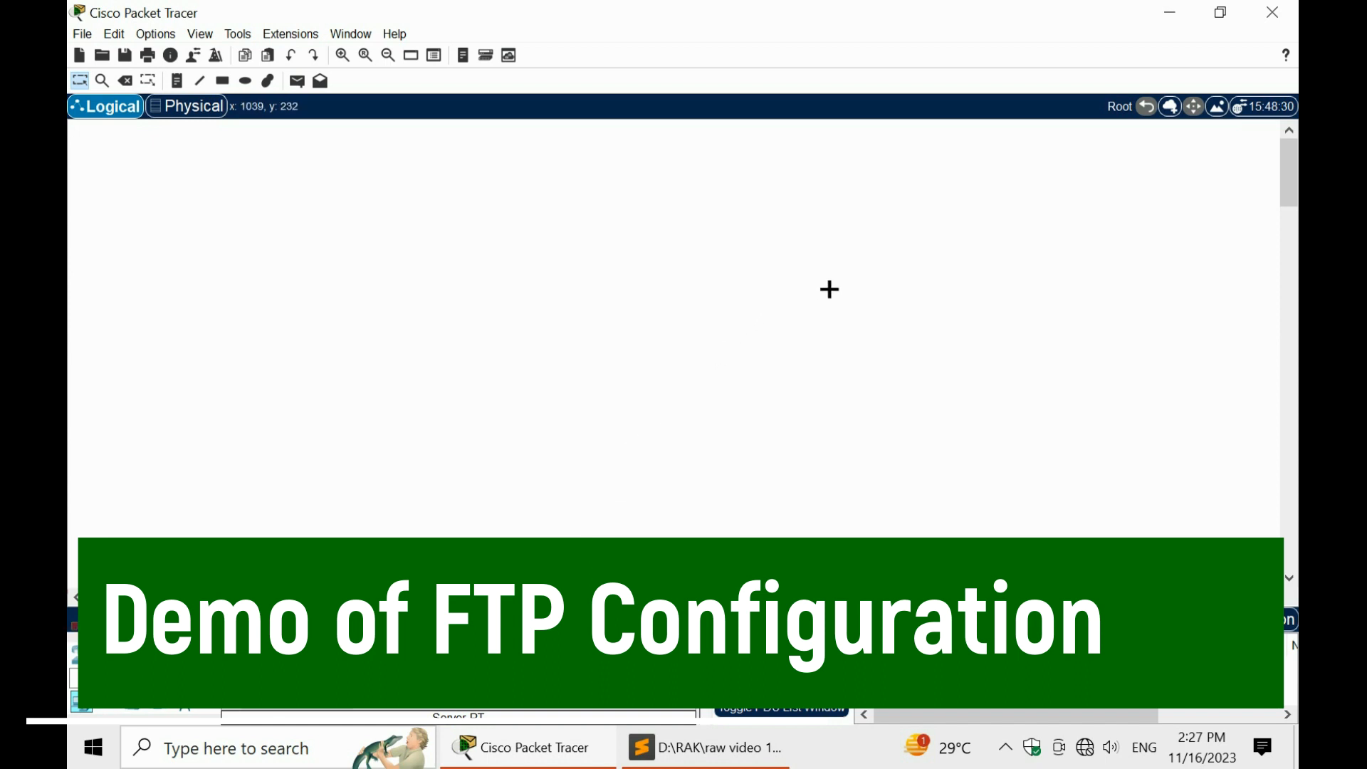
pyautogui.click(835, 289)
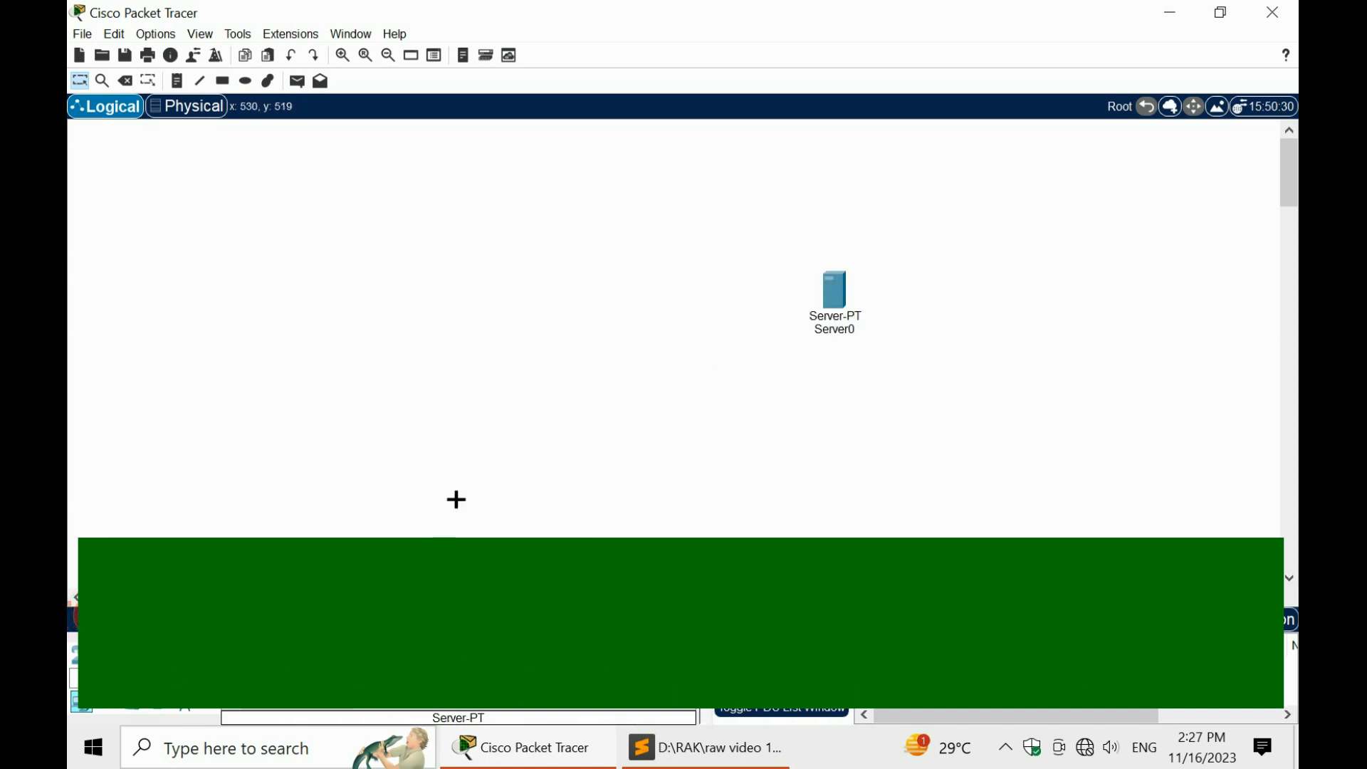
pyautogui.click(476, 430)
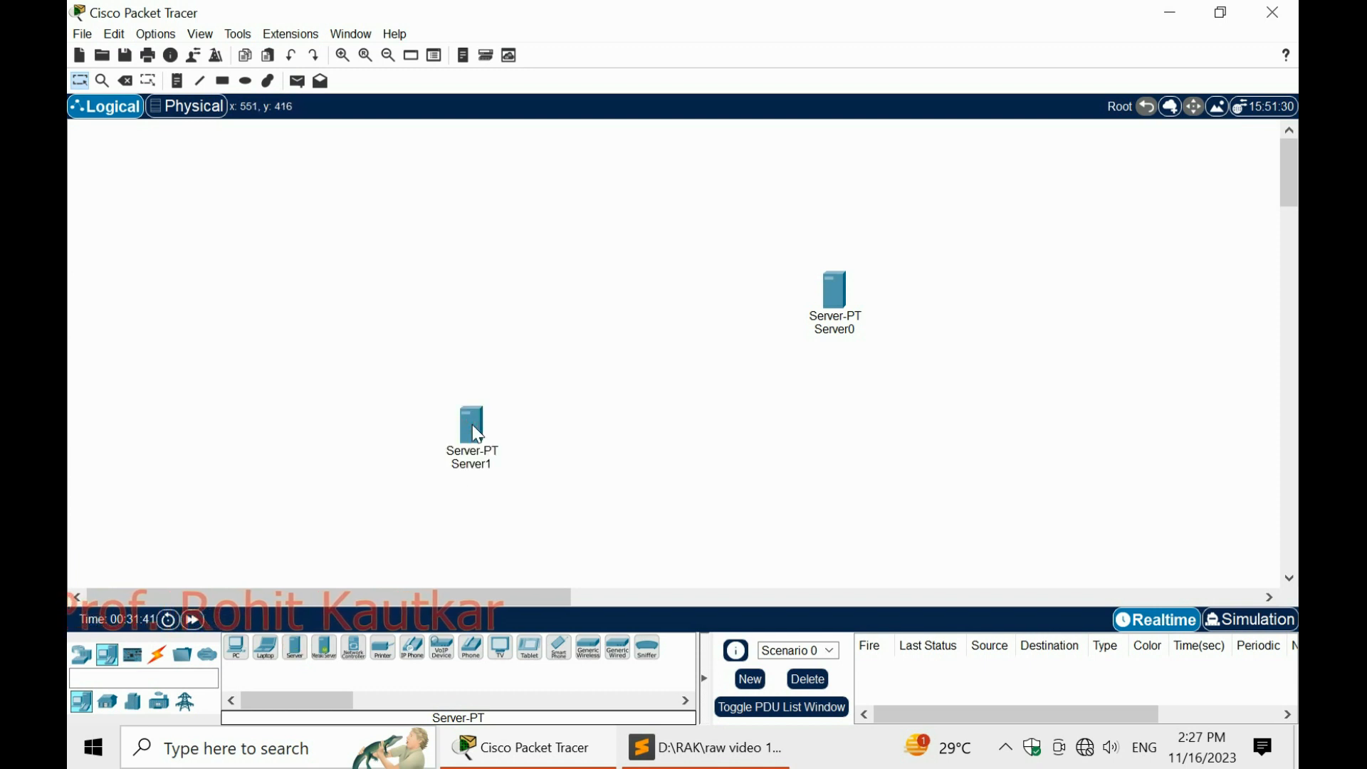
# Add a 2960 switch above Server1 and reposition both servers so that they line up around it
pyautogui.click(80, 653)
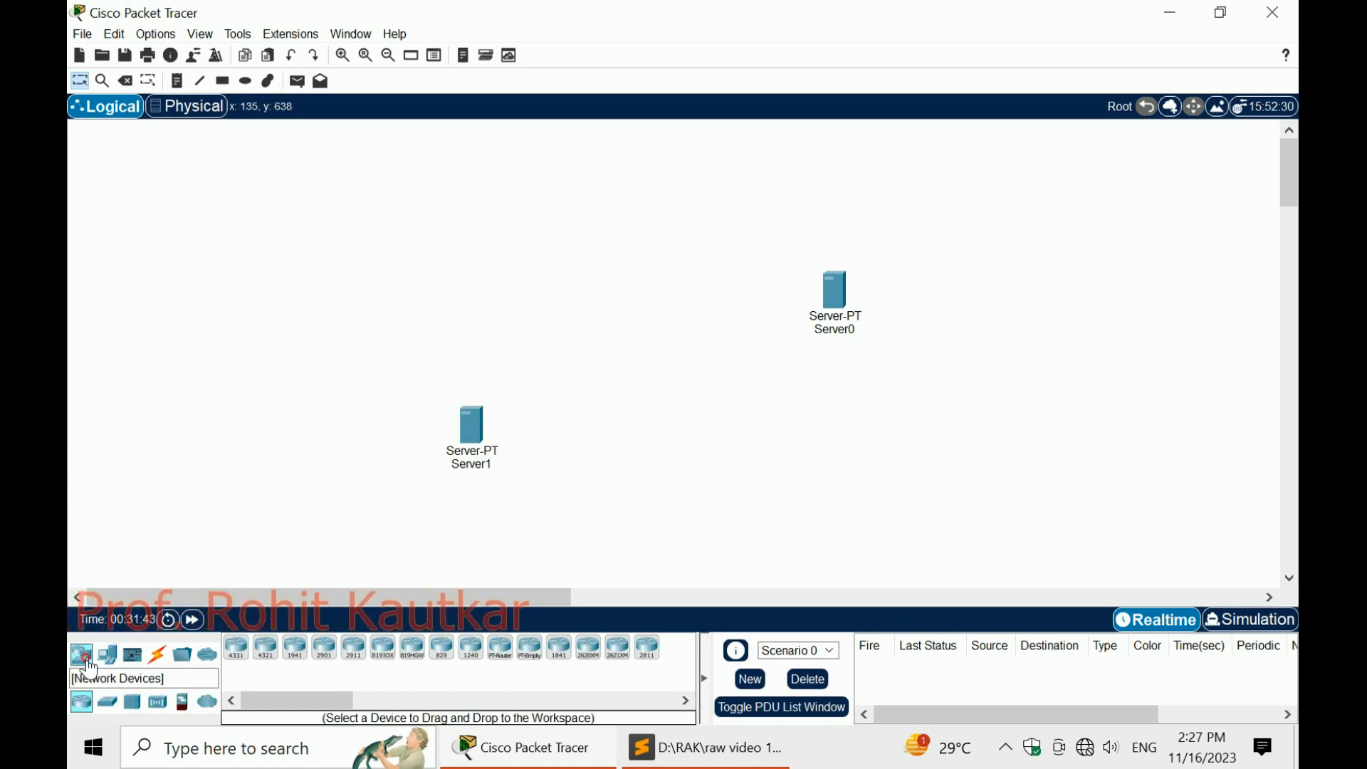
pyautogui.click(108, 661)
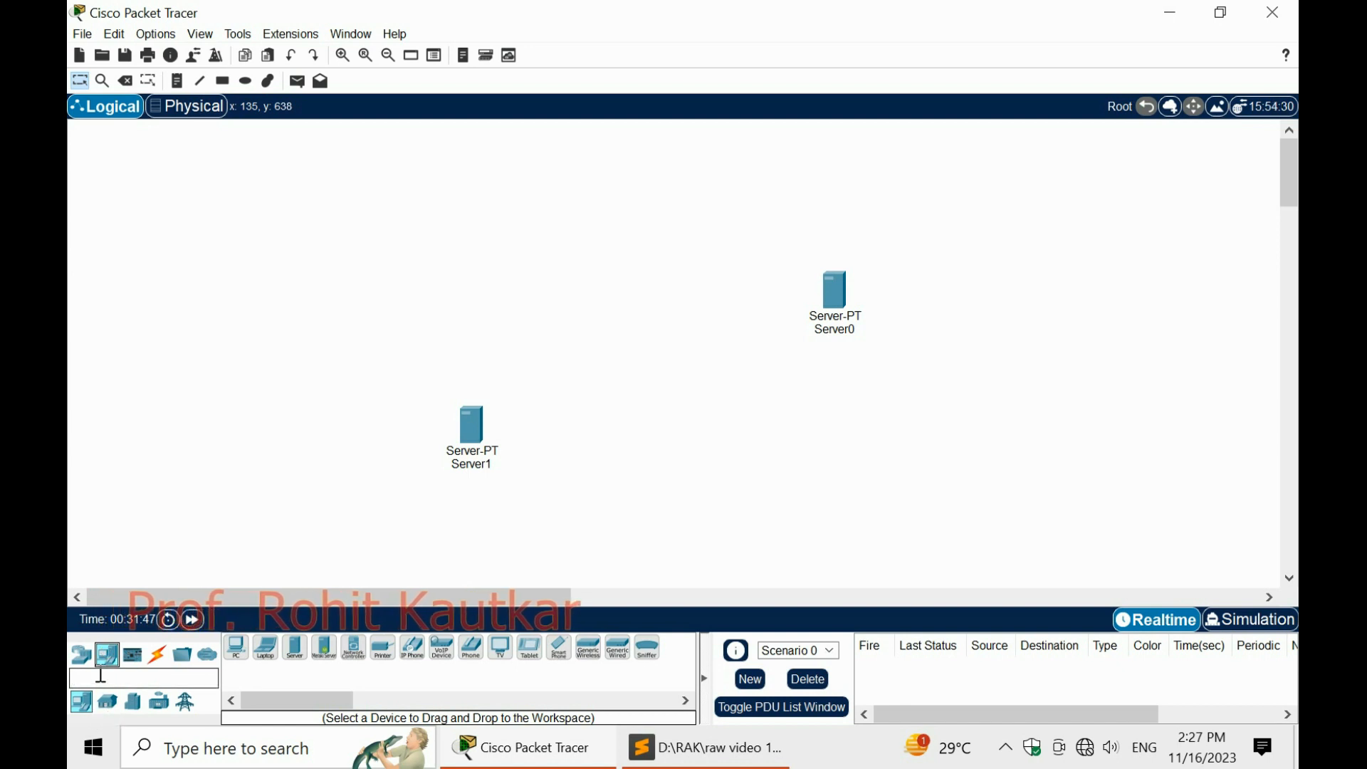
pyautogui.click(80, 655)
pyautogui.click(107, 702)
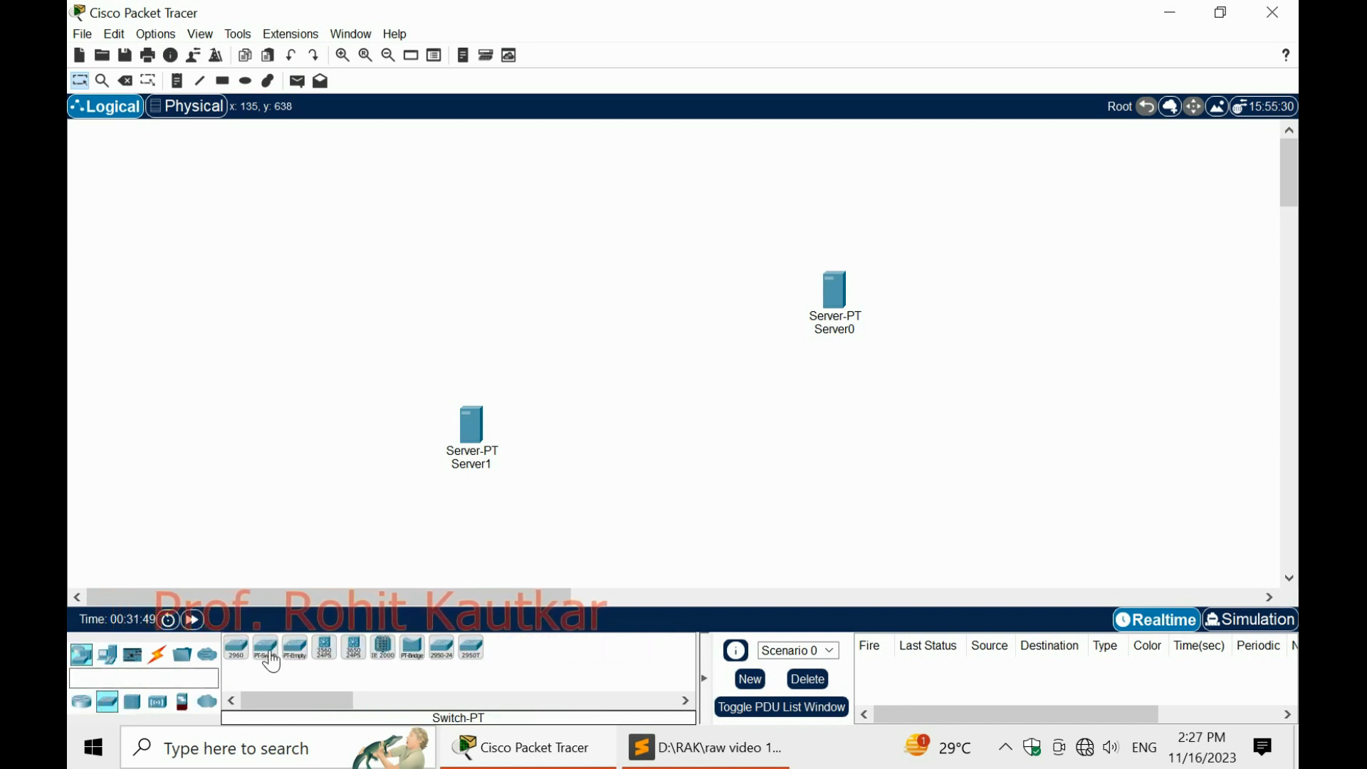
pyautogui.click(233, 651)
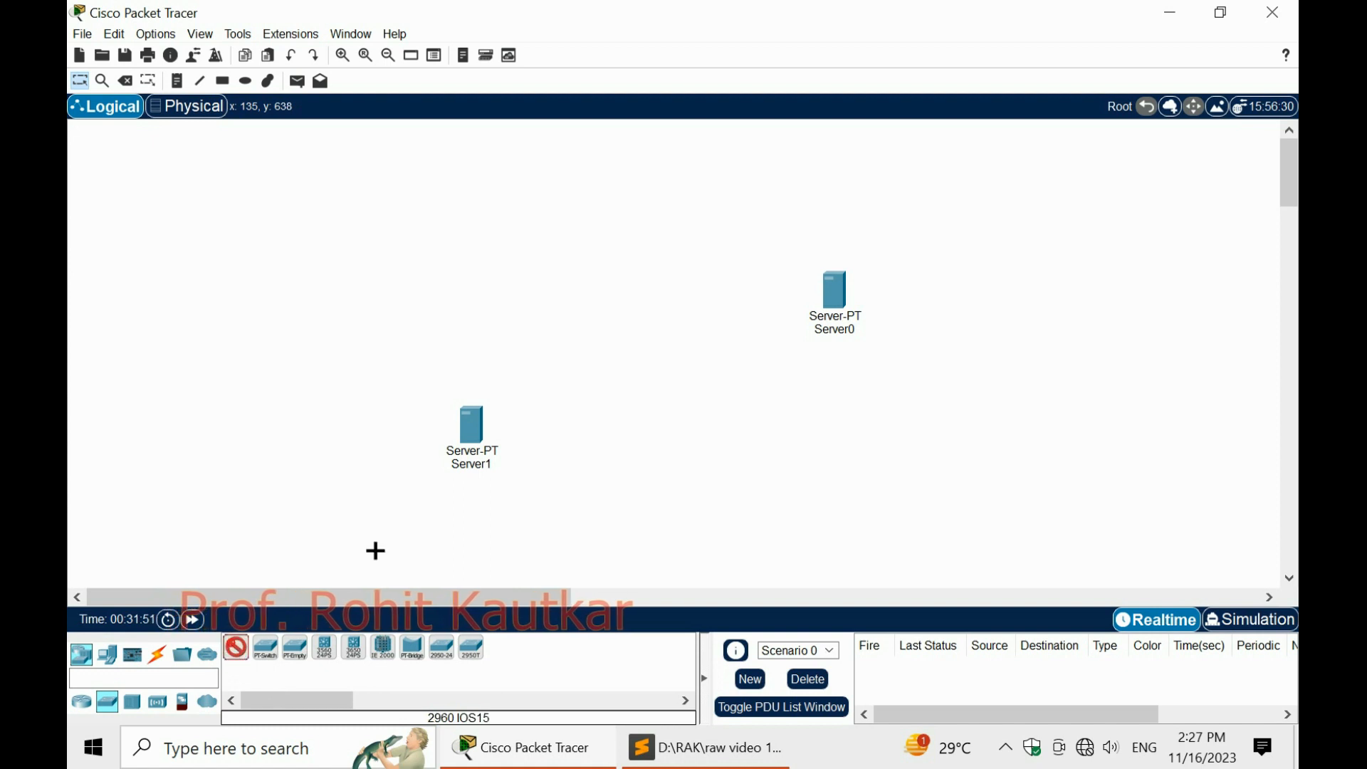
pyautogui.click(508, 270)
pyautogui.moveTo(473, 425); pyautogui.dragTo(509, 436)
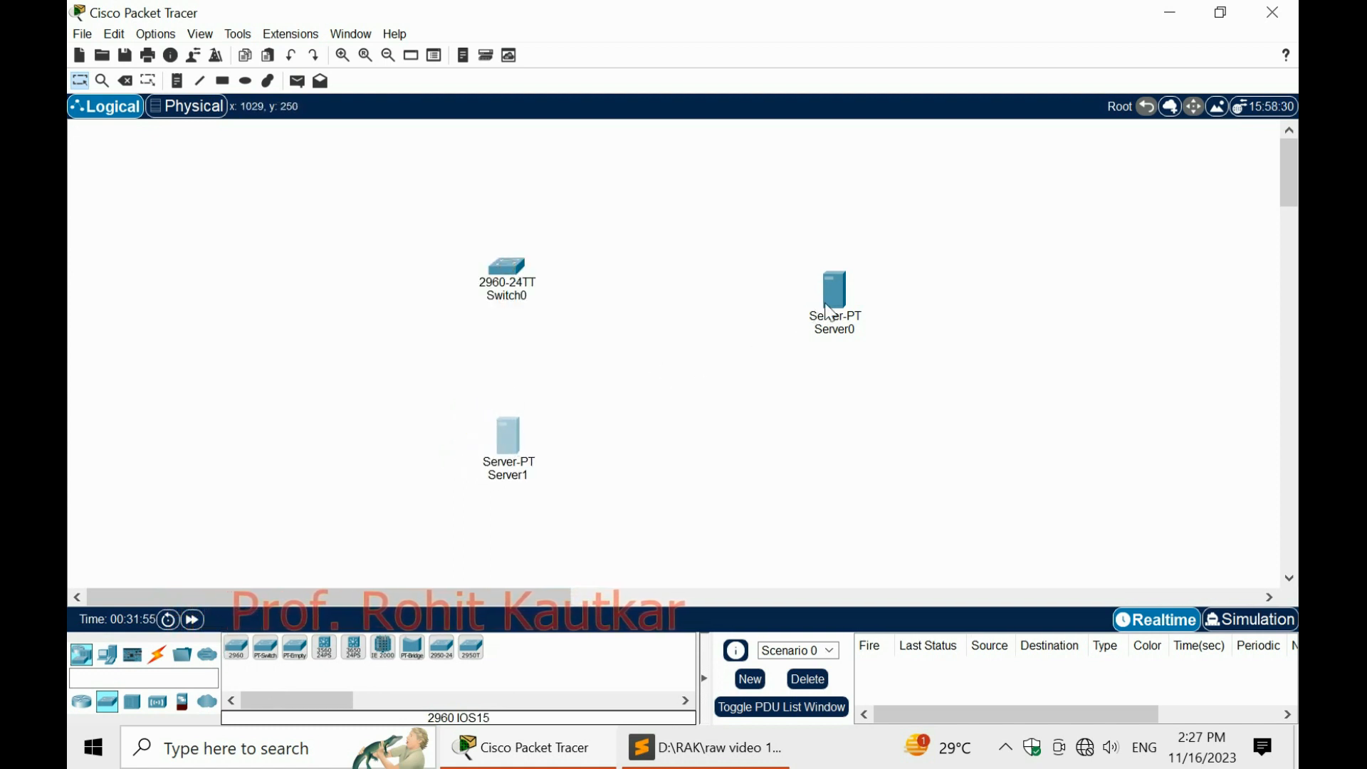
pyautogui.moveTo(818, 305); pyautogui.dragTo(831, 277)
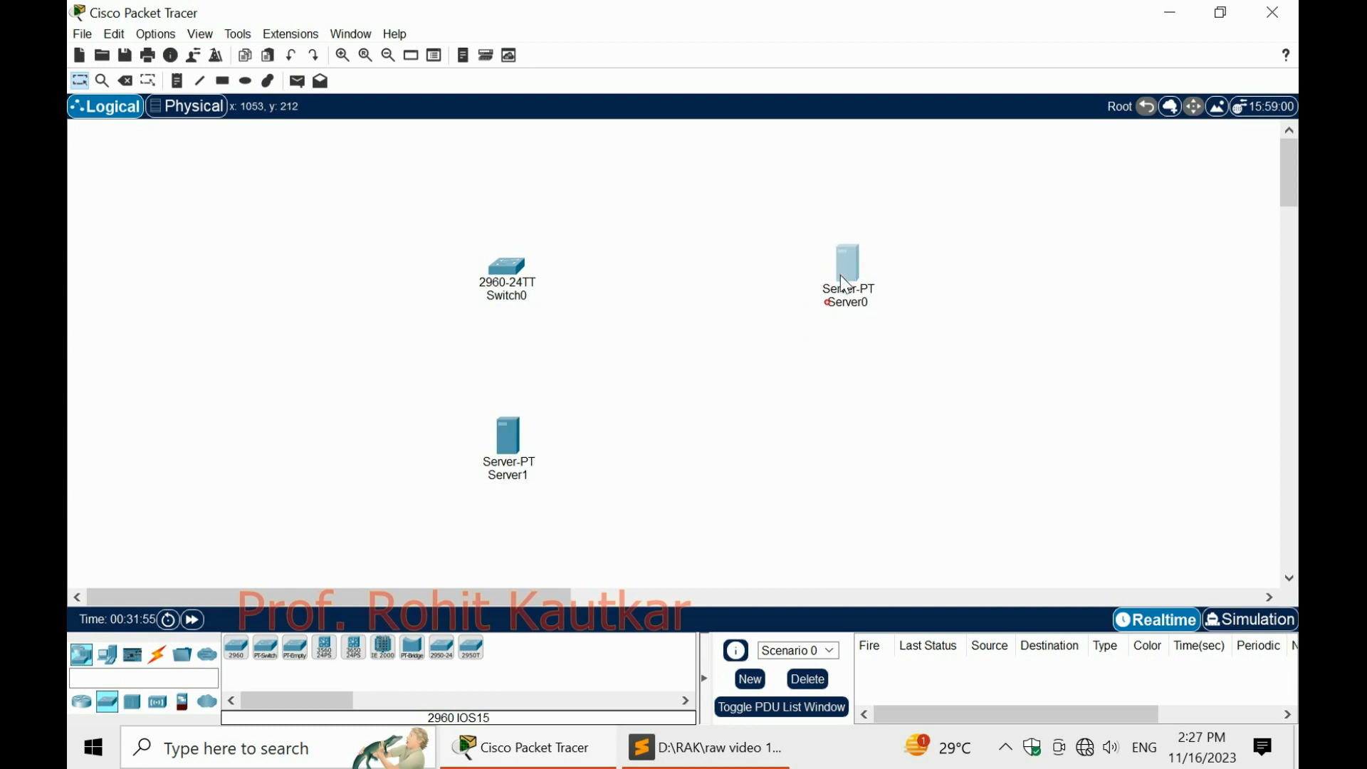
# Place two PC-PT devices to the left of the switch, one above the other, and align Server1 and PC1 in the layout
pyautogui.click(108, 654)
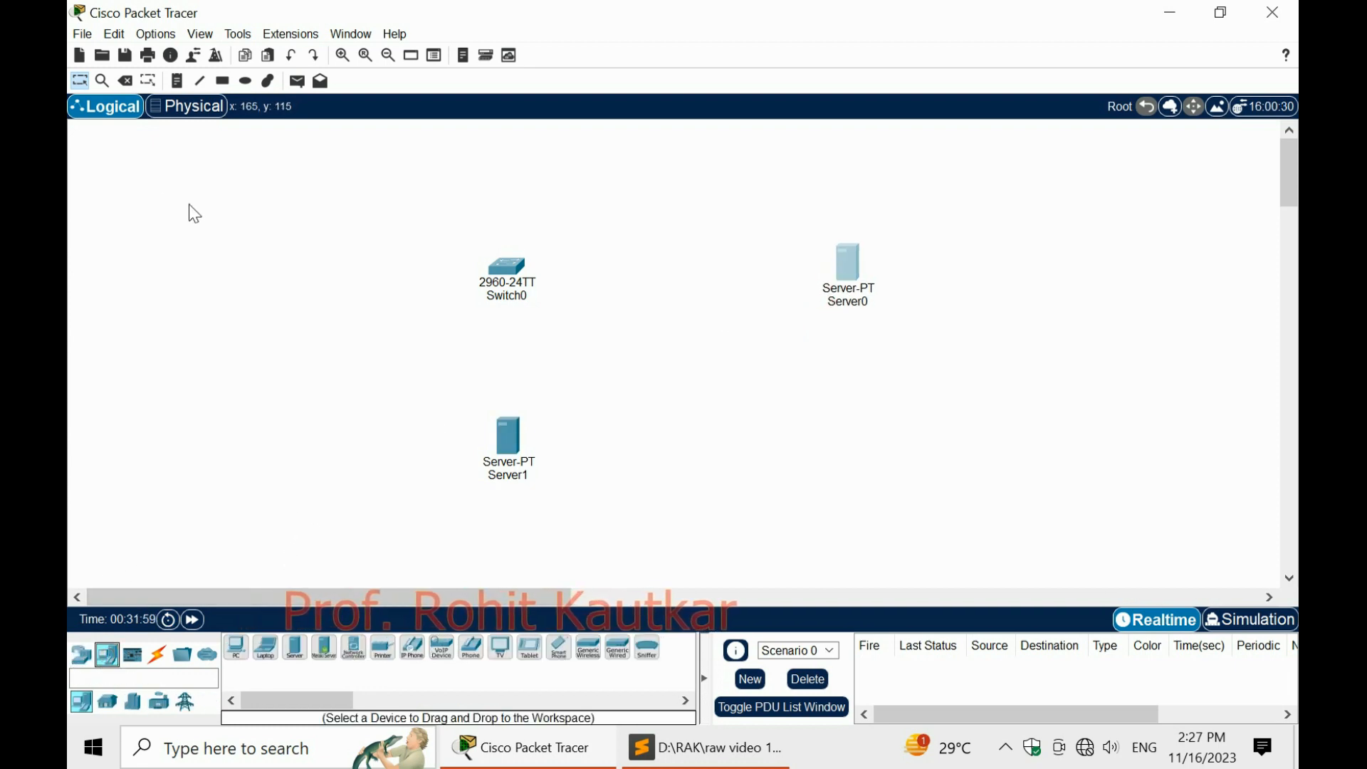
pyautogui.click(237, 647)
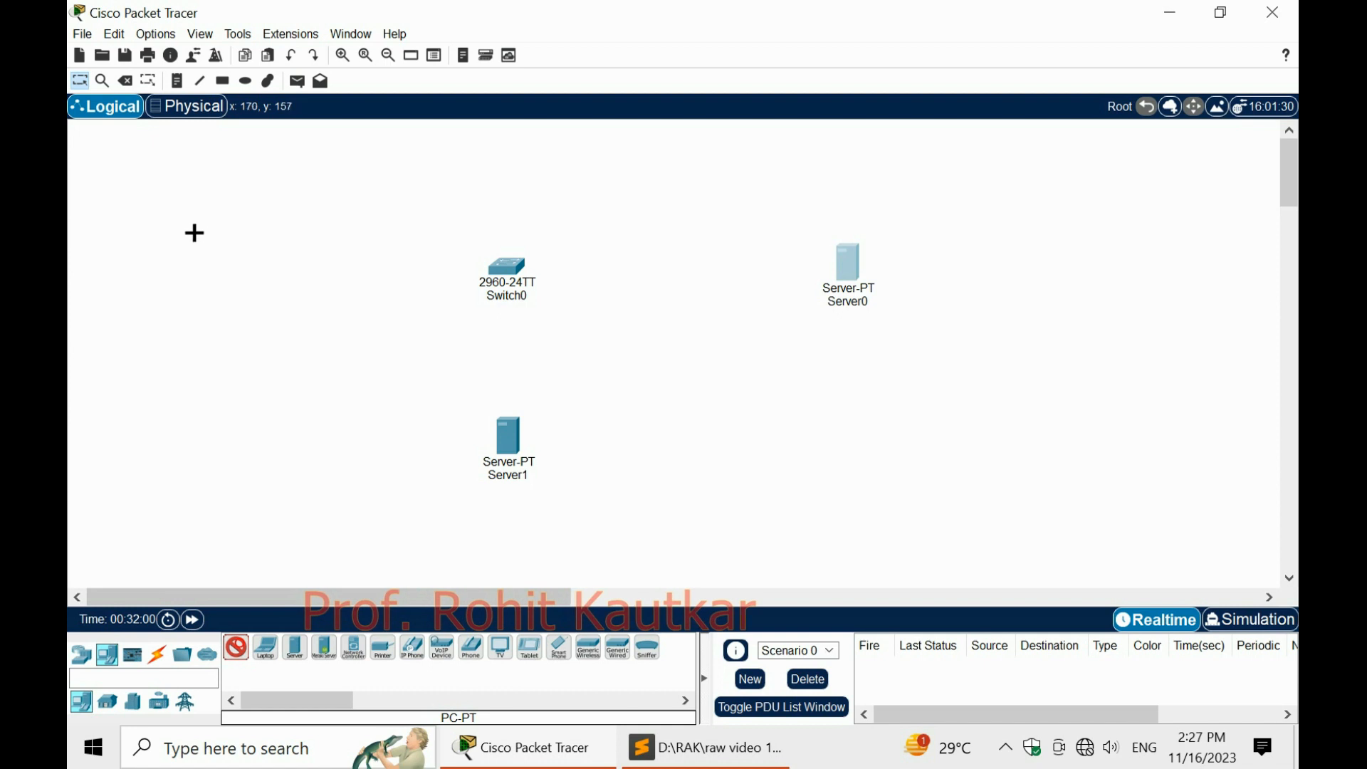
pyautogui.click(206, 169)
pyautogui.click(236, 650)
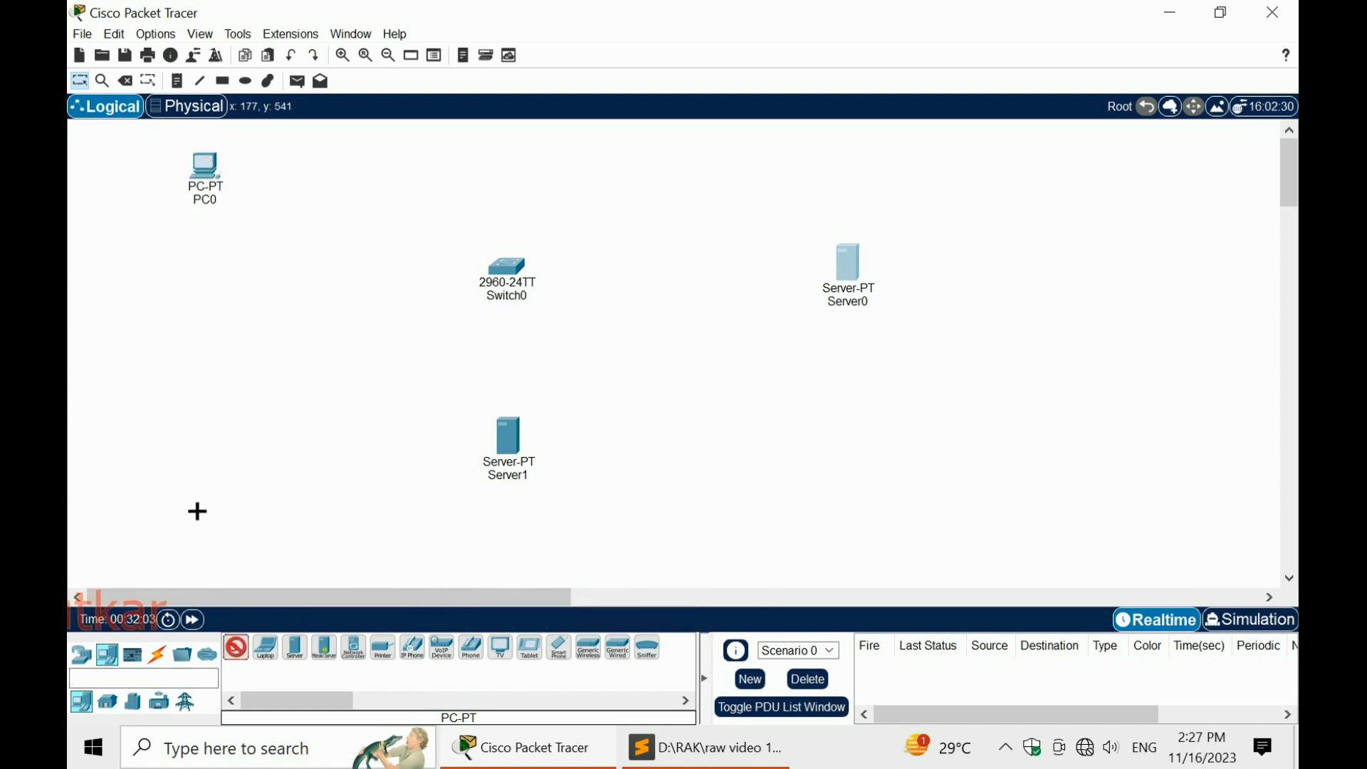
pyautogui.click(180, 417)
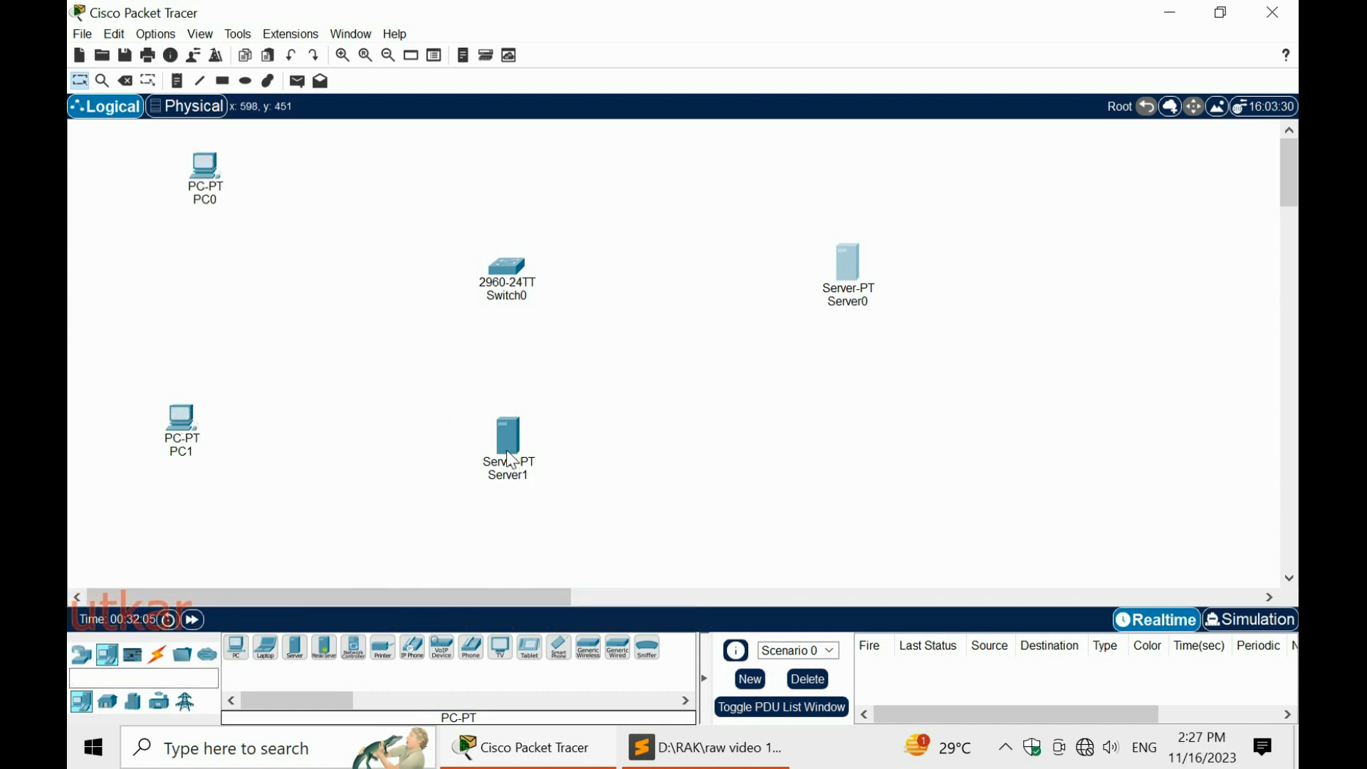
pyautogui.moveTo(506, 450); pyautogui.dragTo(519, 457)
pyautogui.moveTo(193, 443); pyautogui.dragTo(205, 451)
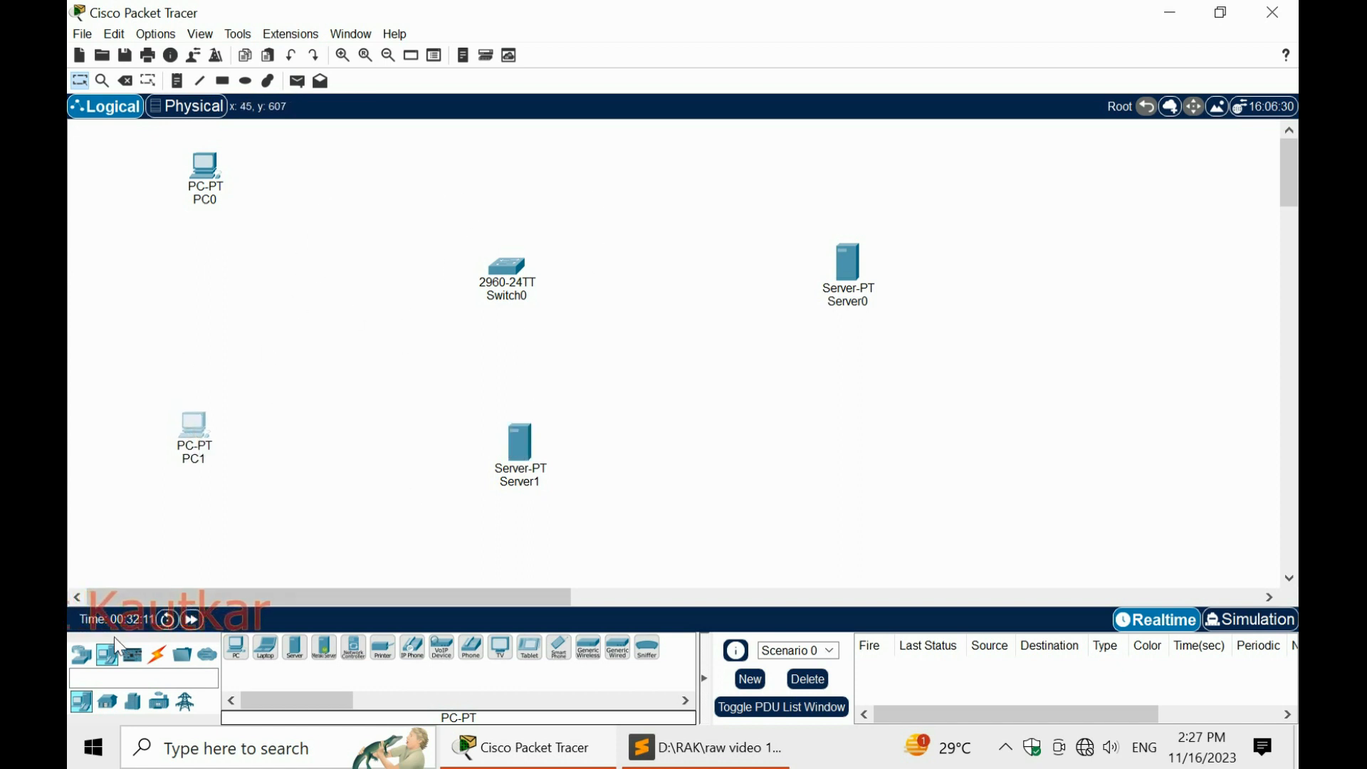
# Connect PC1 and then PC0 to Switch0 using the automatically chosen connection type
pyautogui.click(158, 655)
pyautogui.click(237, 647)
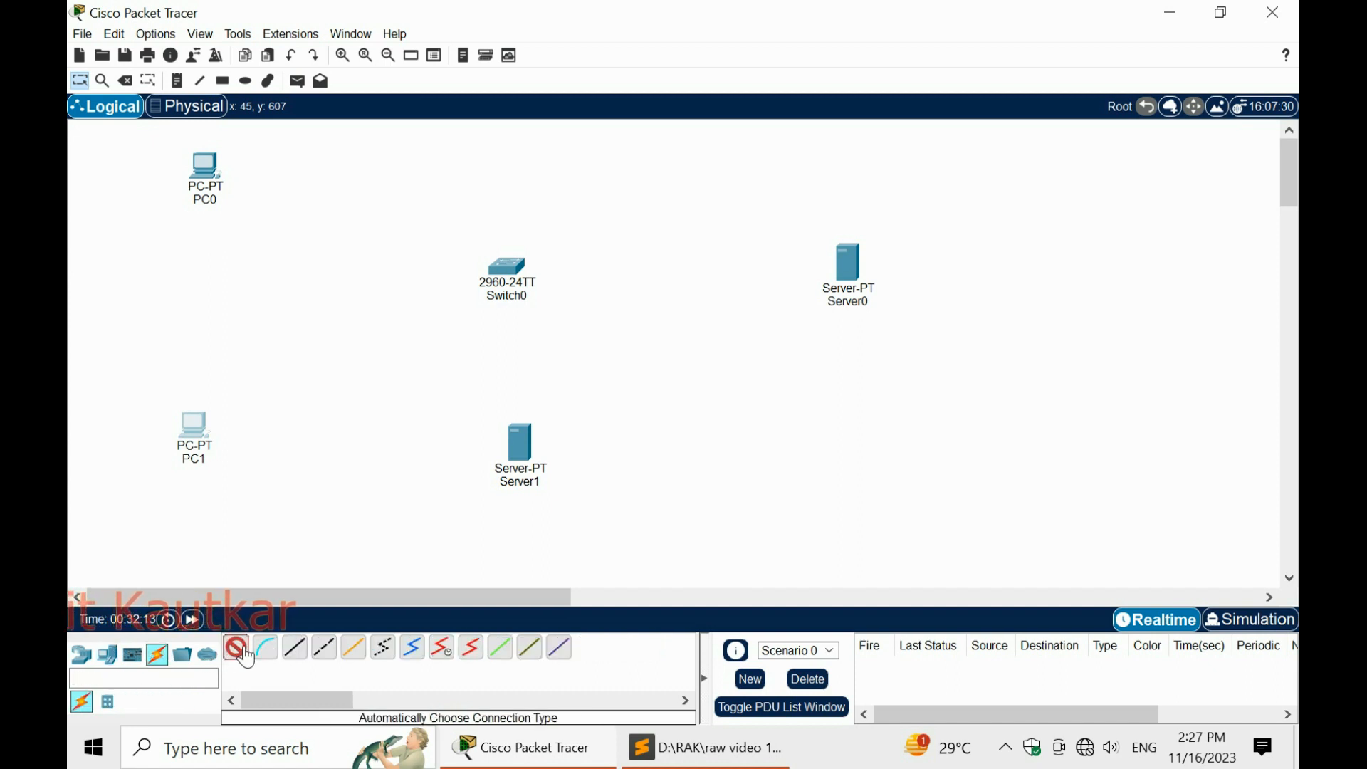
pyautogui.click(195, 425)
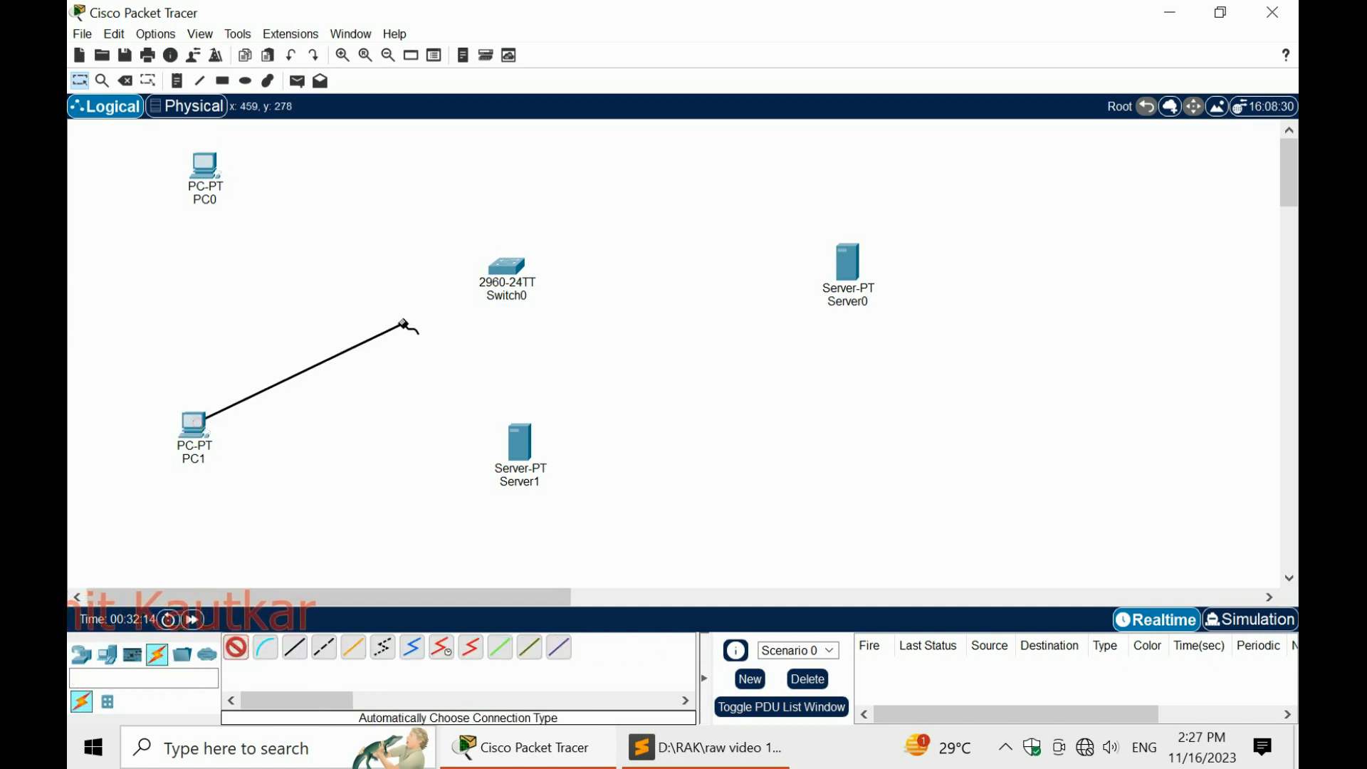
pyautogui.click(495, 275)
pyautogui.click(237, 647)
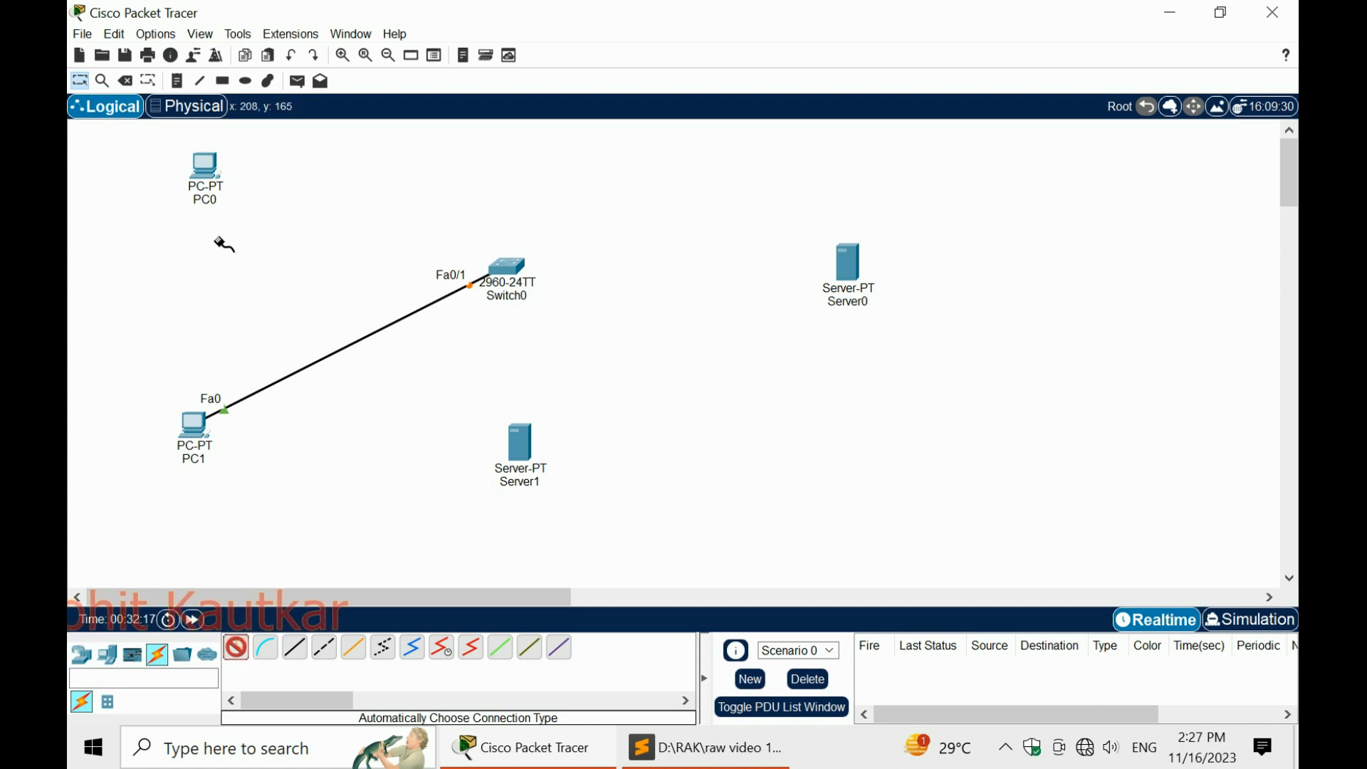
pyautogui.click(205, 172)
pyautogui.click(507, 272)
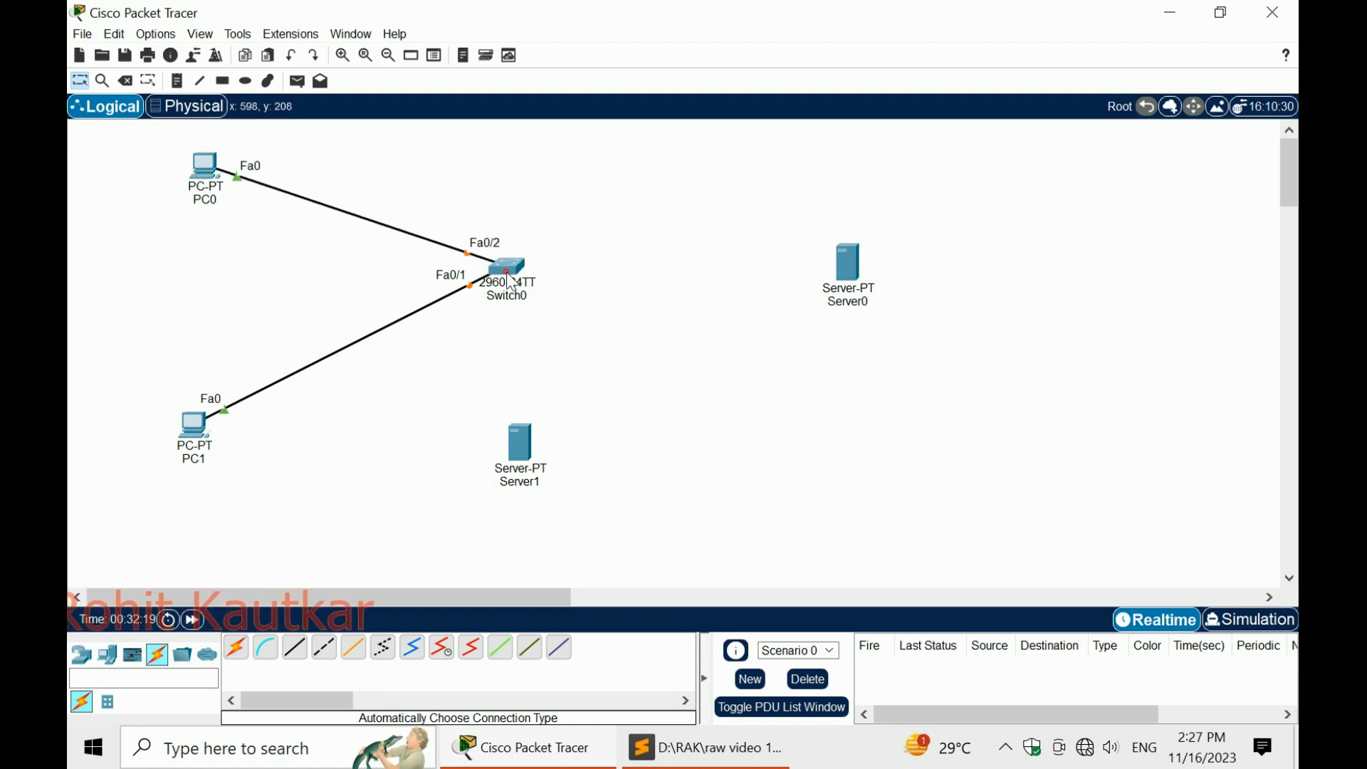
# Connect Switch0 to Server1 and Server0 with automatically chosen cables, shifting Server1 directly beneath the switch
pyautogui.click(237, 648)
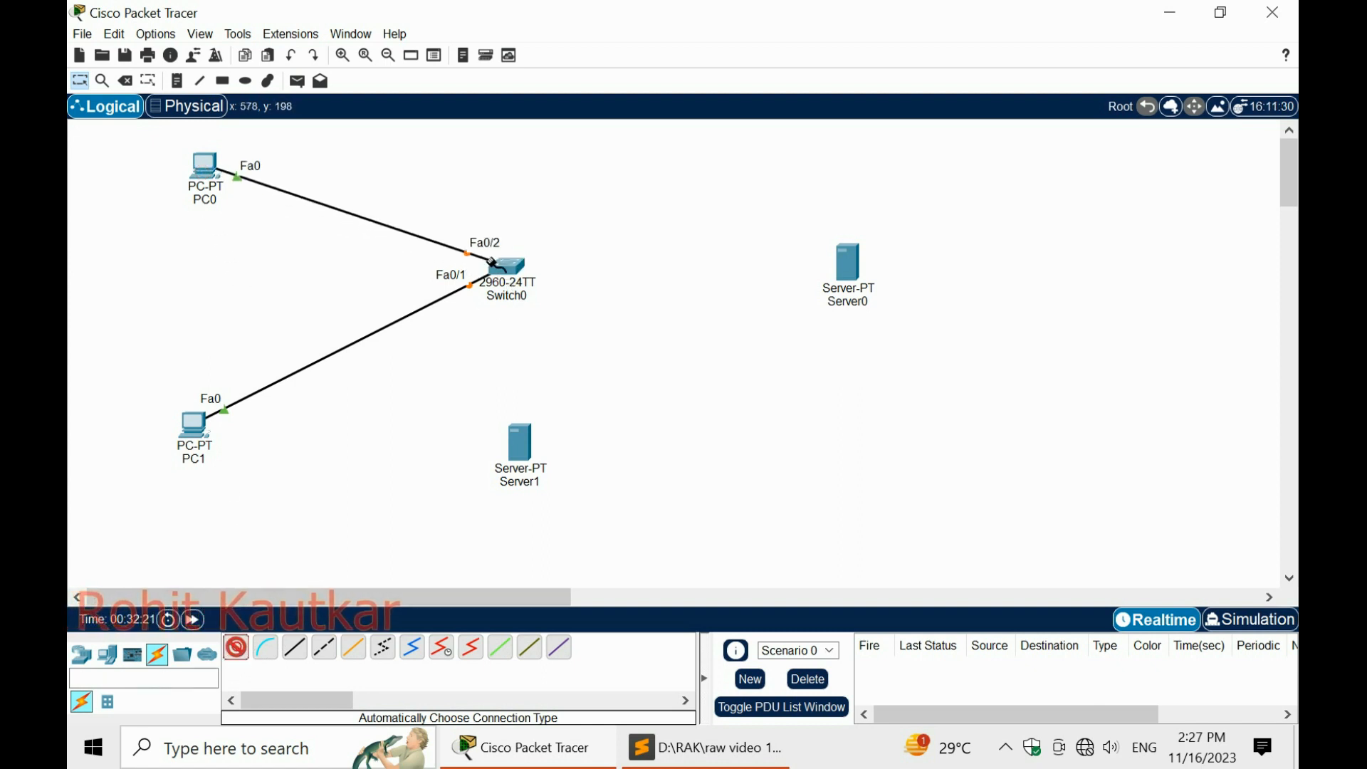
pyautogui.click(507, 269)
pyautogui.click(522, 439)
pyautogui.moveTo(520, 445); pyautogui.dragTo(503, 470)
pyautogui.click(237, 648)
pyautogui.click(509, 268)
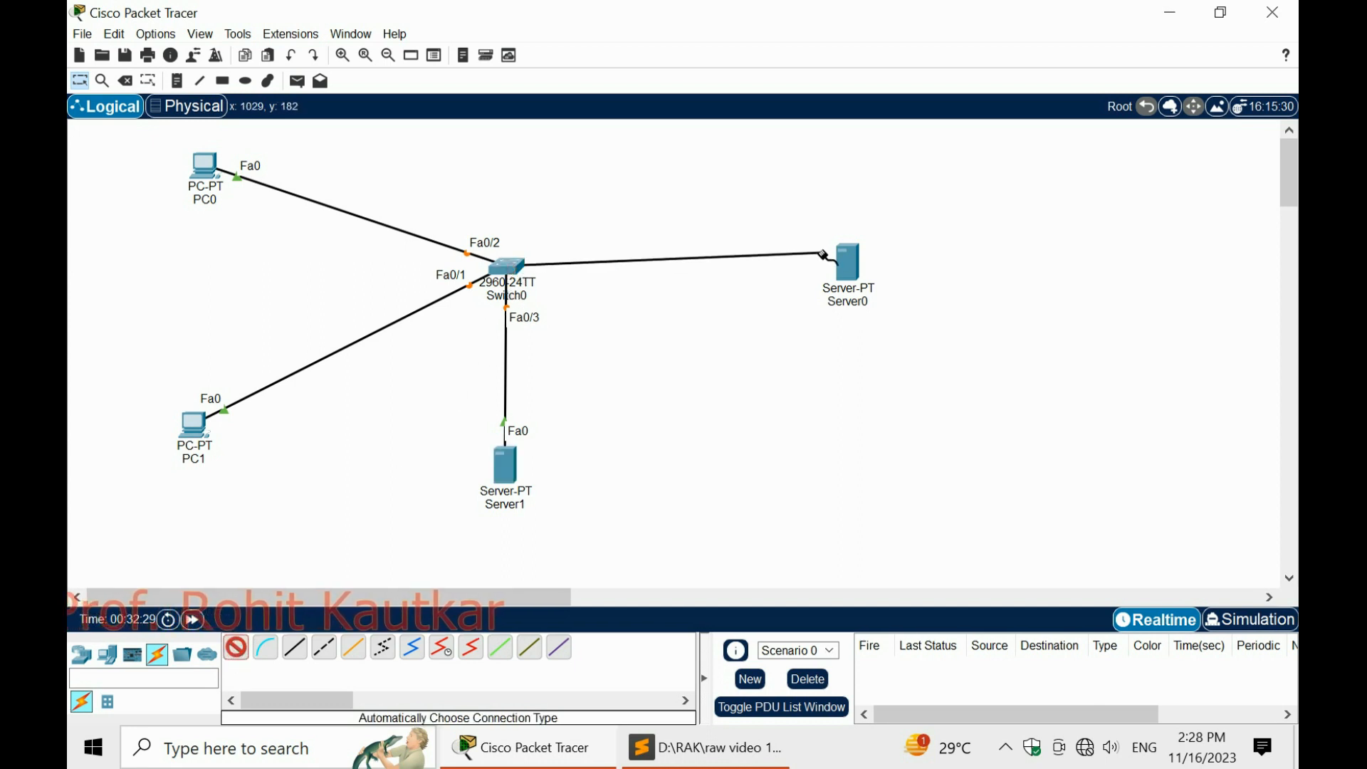
pyautogui.click(845, 263)
# Spread out the layout by moving Server0 farther from the switch and lowering Server1 and PC1 slightly
pyautogui.moveTo(845, 263); pyautogui.dragTo(961, 269)
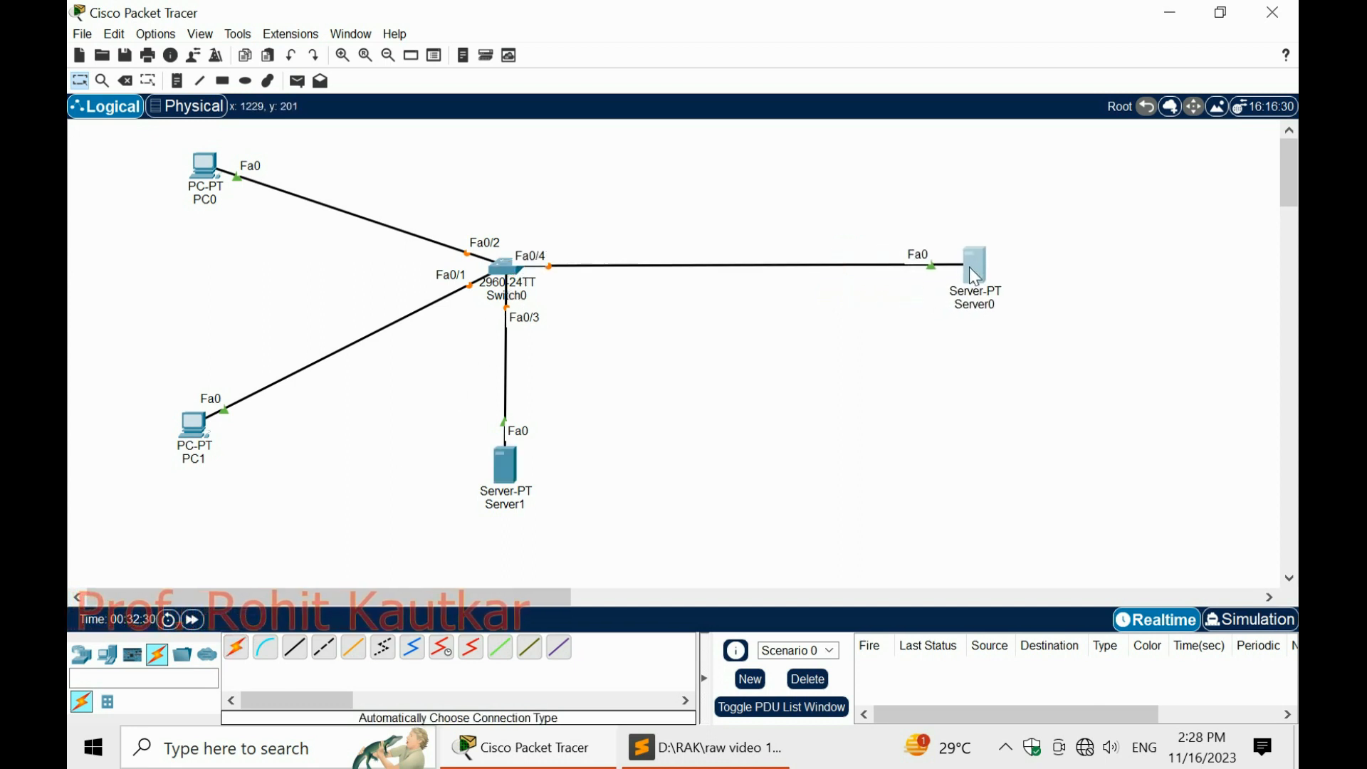
pyautogui.moveTo(506, 468); pyautogui.dragTo(509, 494)
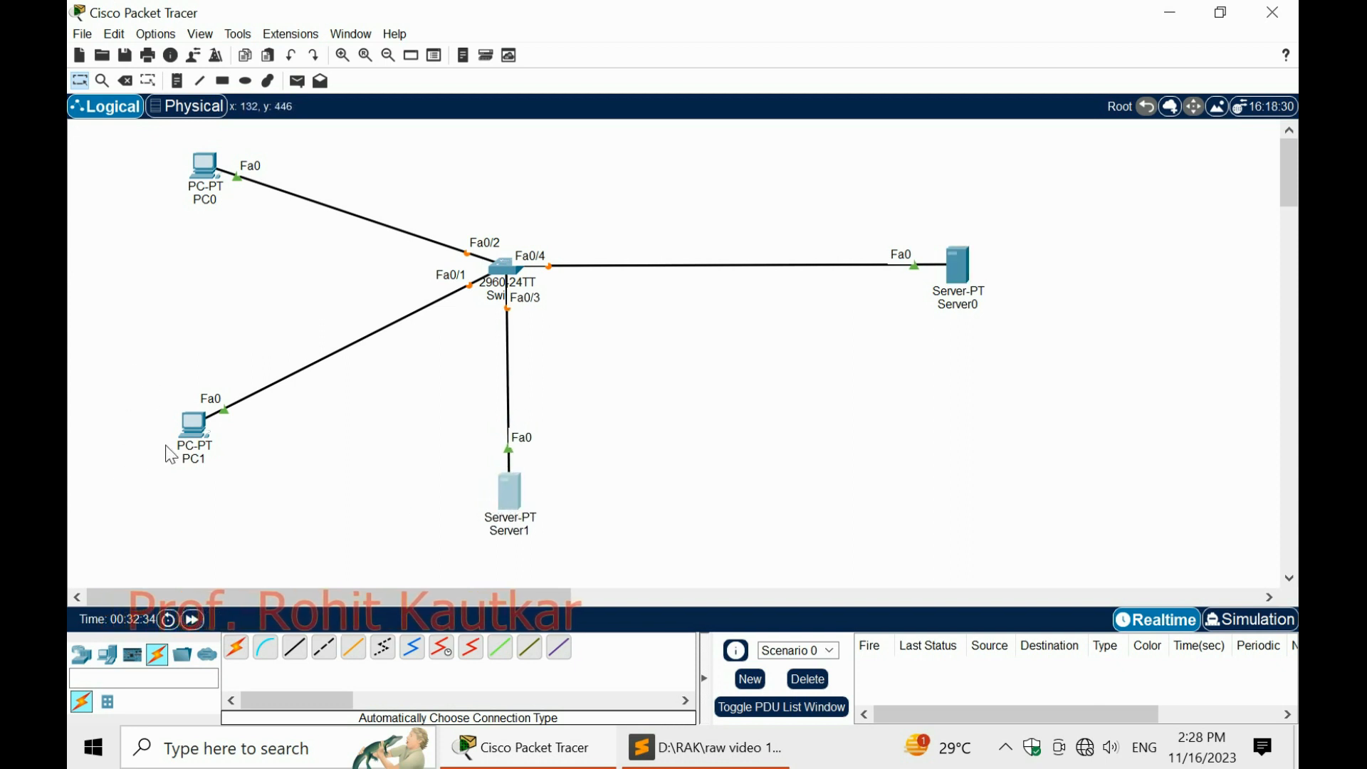
pyautogui.moveTo(194, 428); pyautogui.dragTo(193, 453)
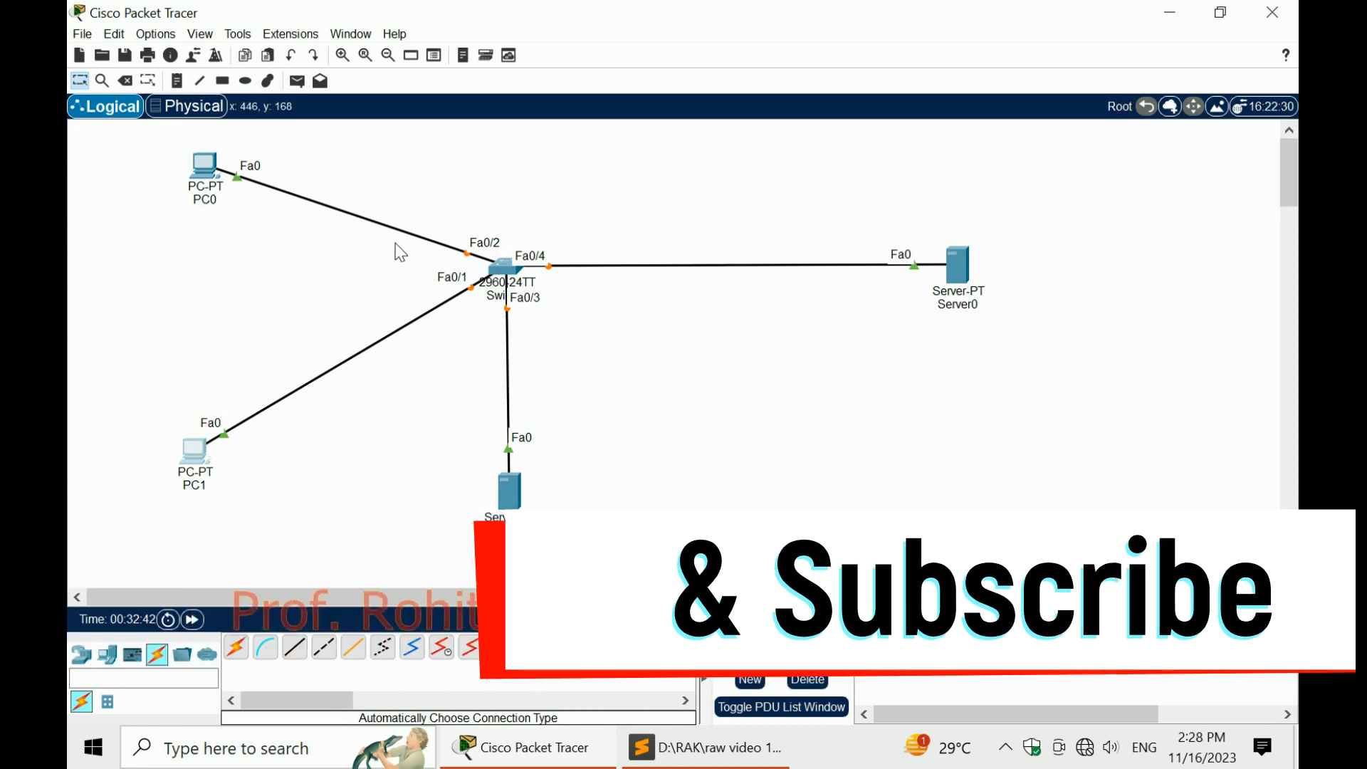
# Add a note below Server0 reading "FTP Server ==> example.com" with "IP: 192.168.10.10" beneath a blank line
pyautogui.click(178, 81)
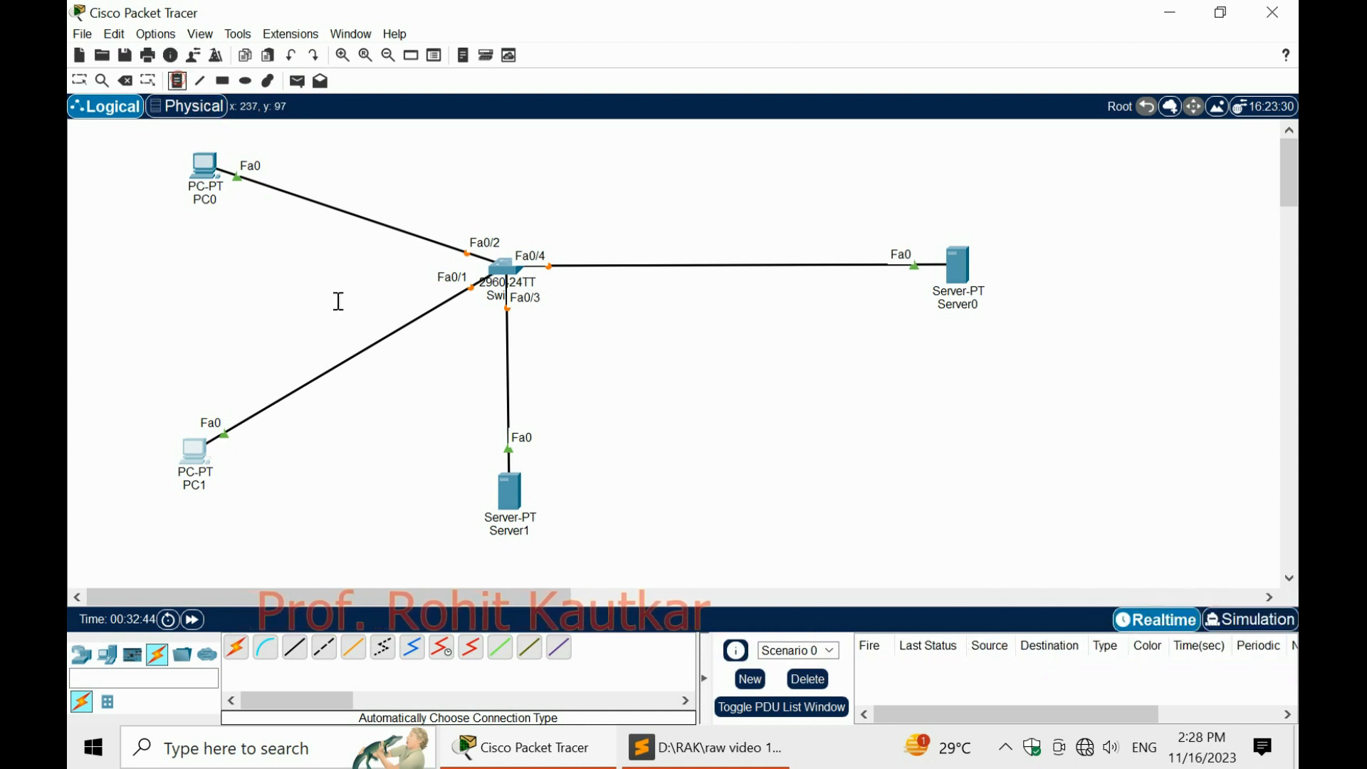
pyautogui.click(938, 337)
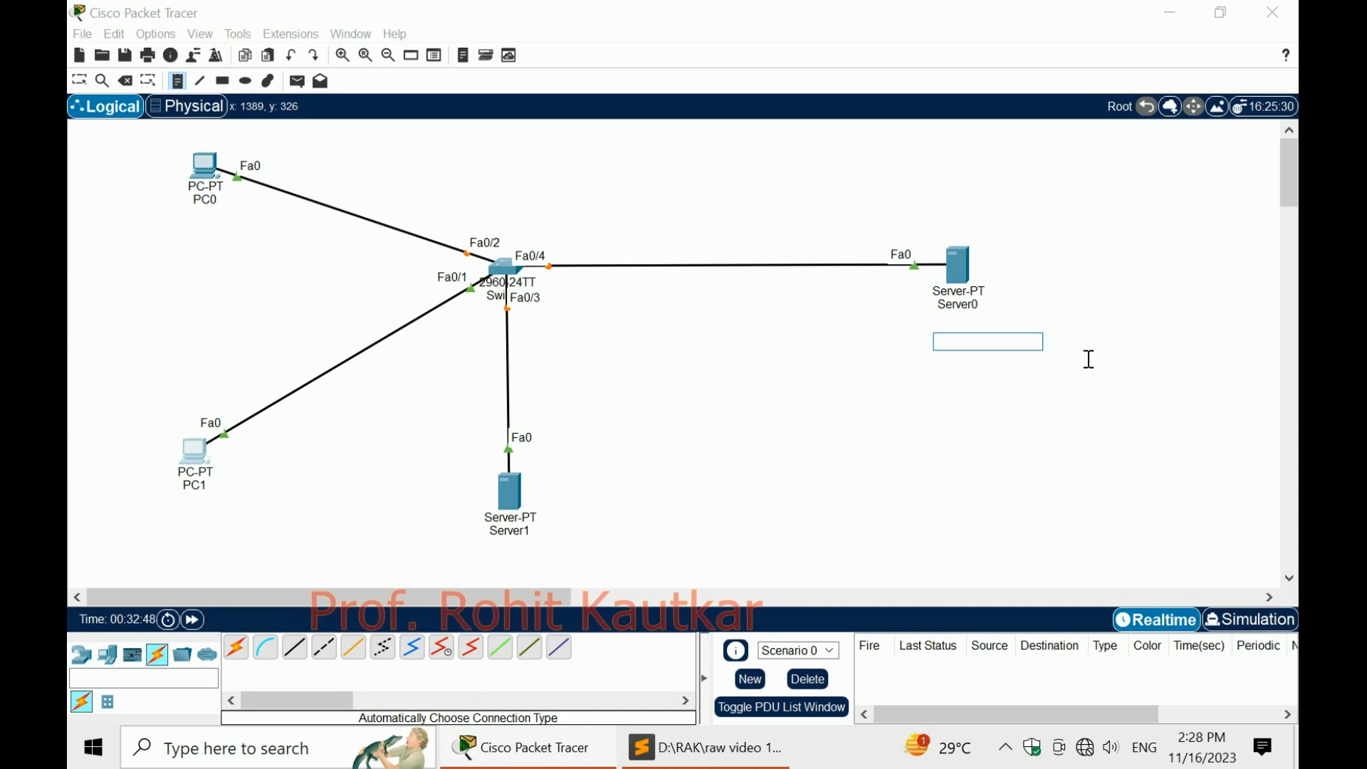
pyautogui.write('FTP Server ==>')
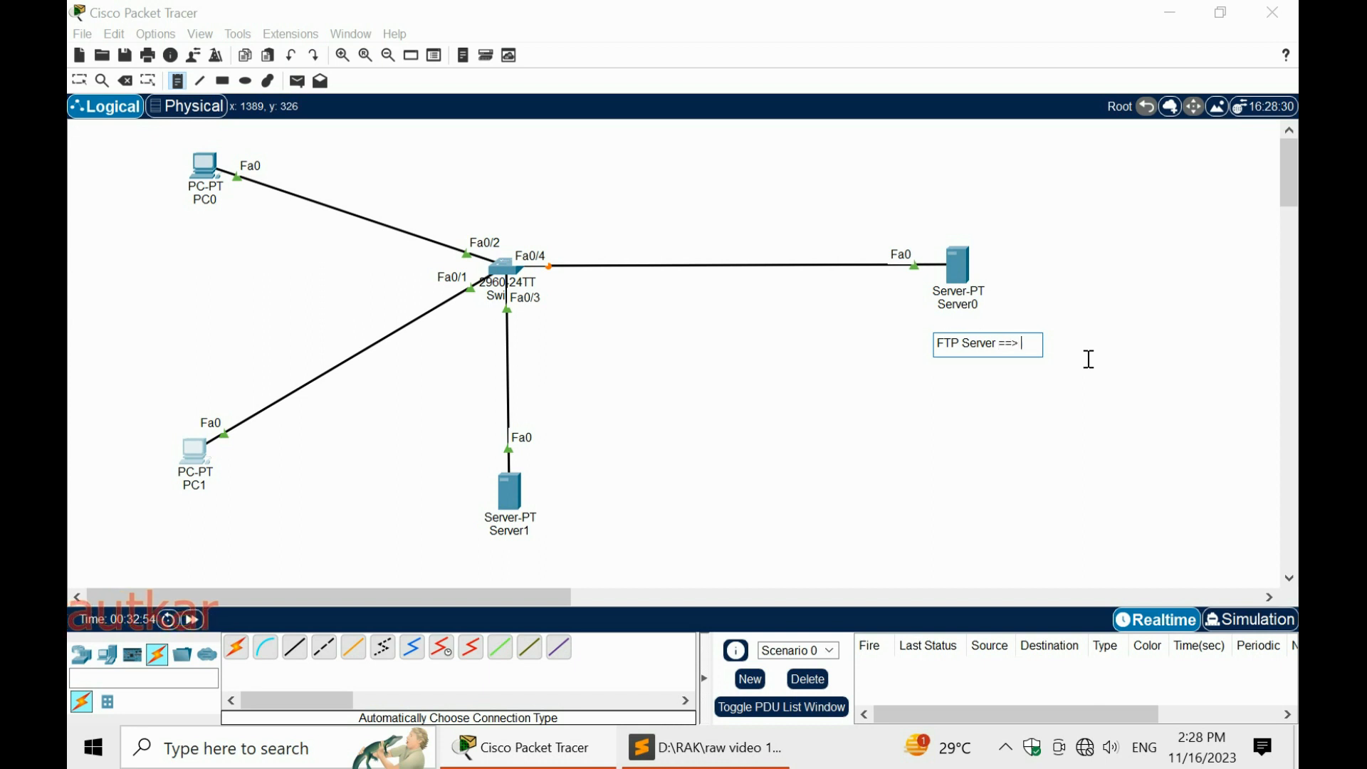
pyautogui.write('example.com')
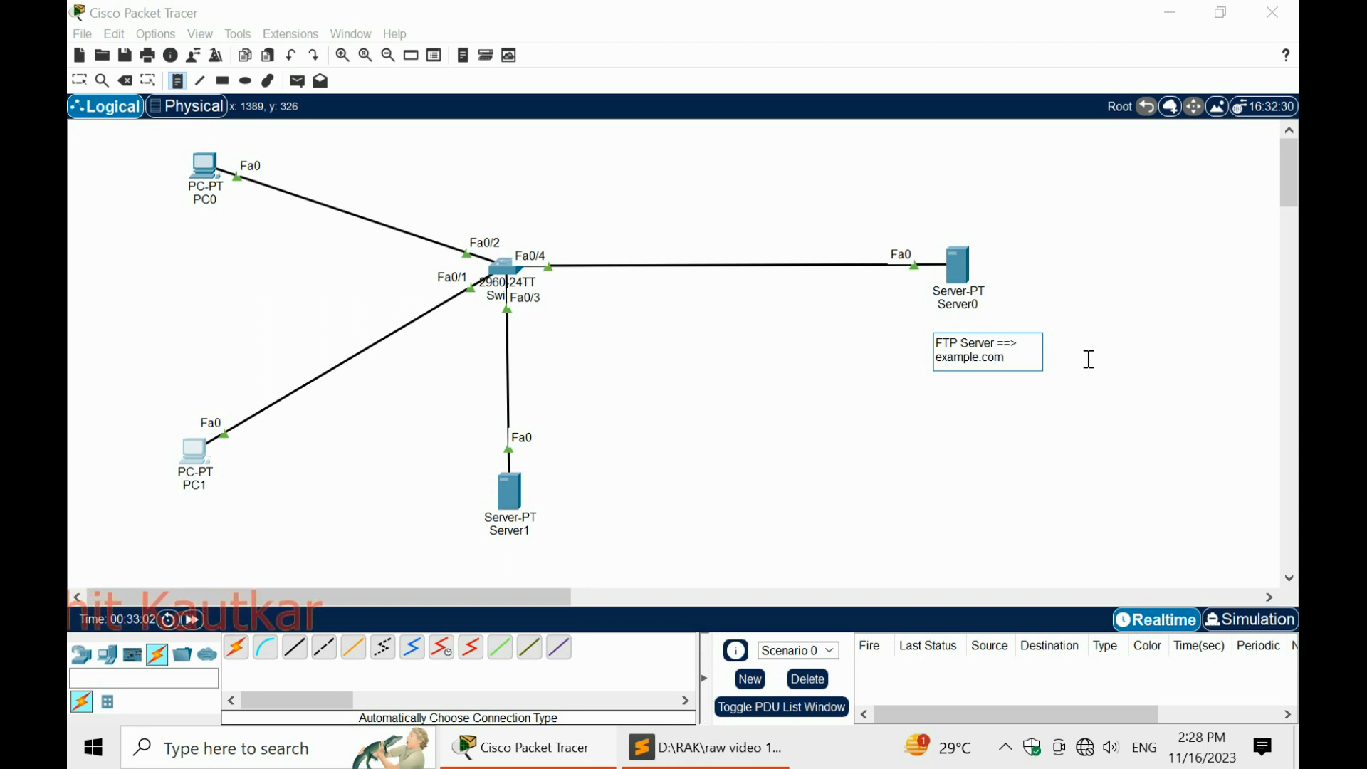
pyautogui.press('Return')
pyautogui.press('Return')
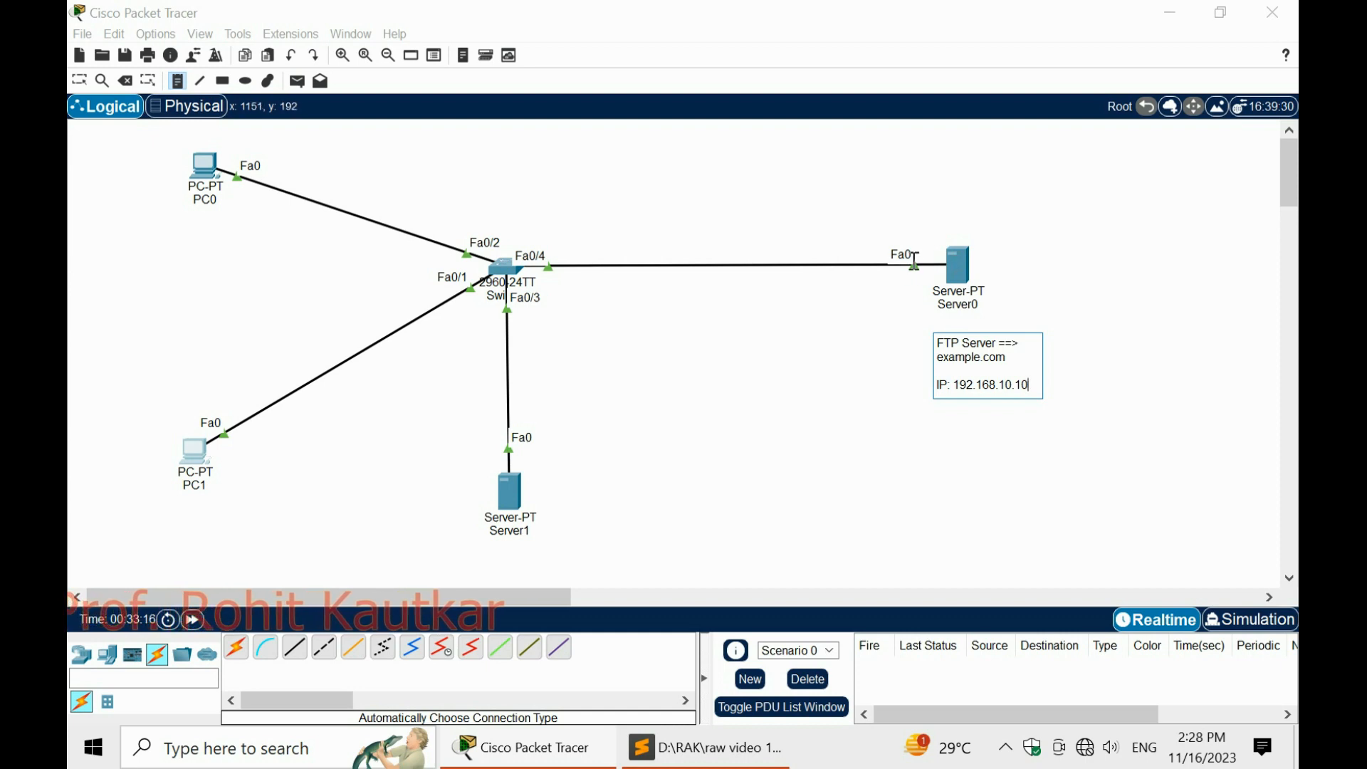
# Add a note above Server0's link reading "Default Gateway : 192.168.10.20"
pyautogui.click(858, 227)
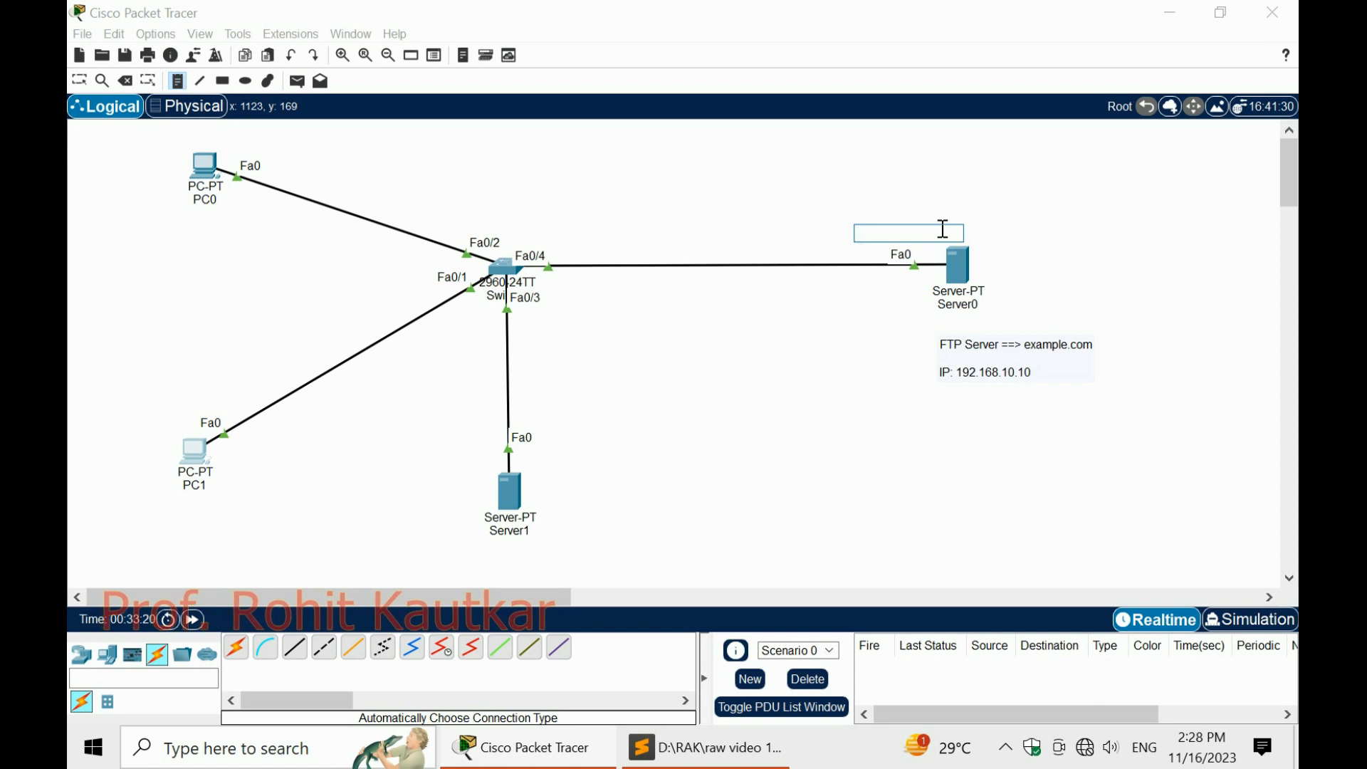
pyautogui.write('192.168.')
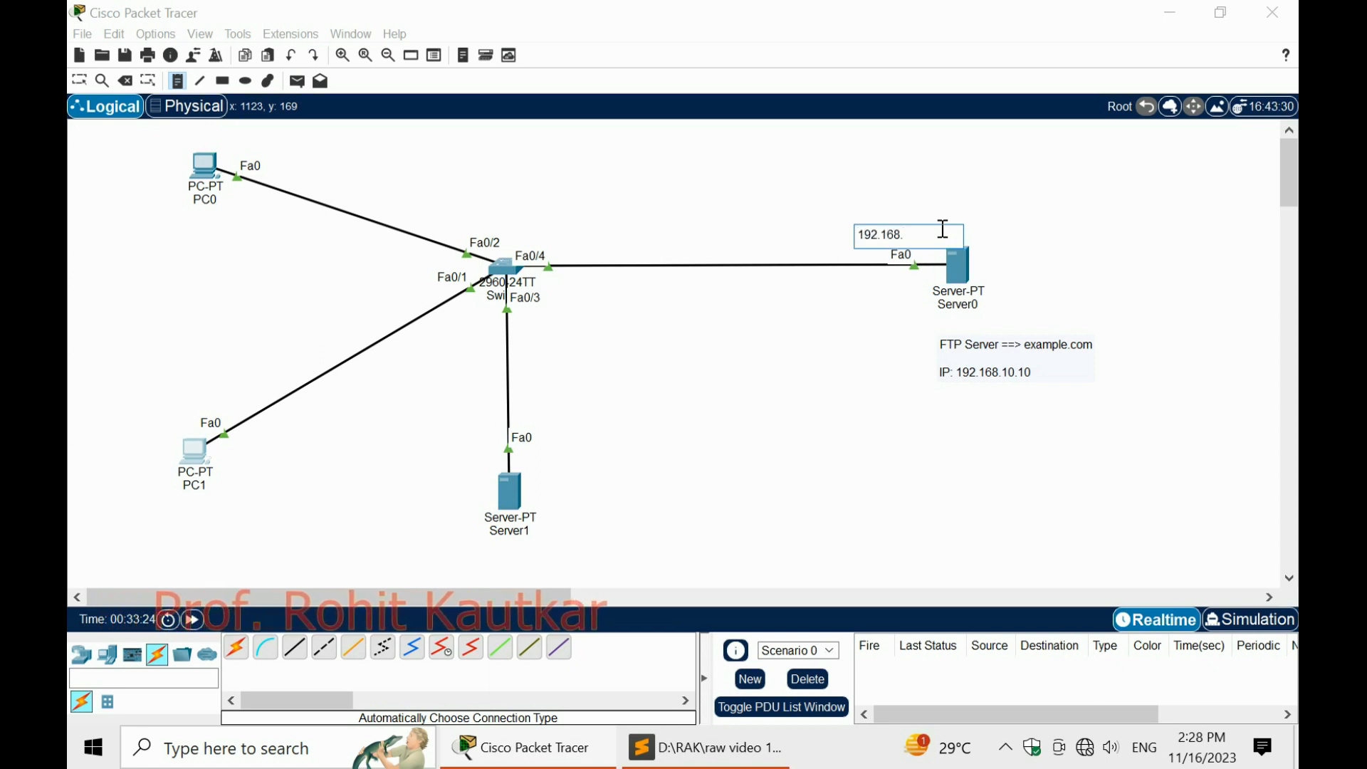
pyautogui.write('10.20')
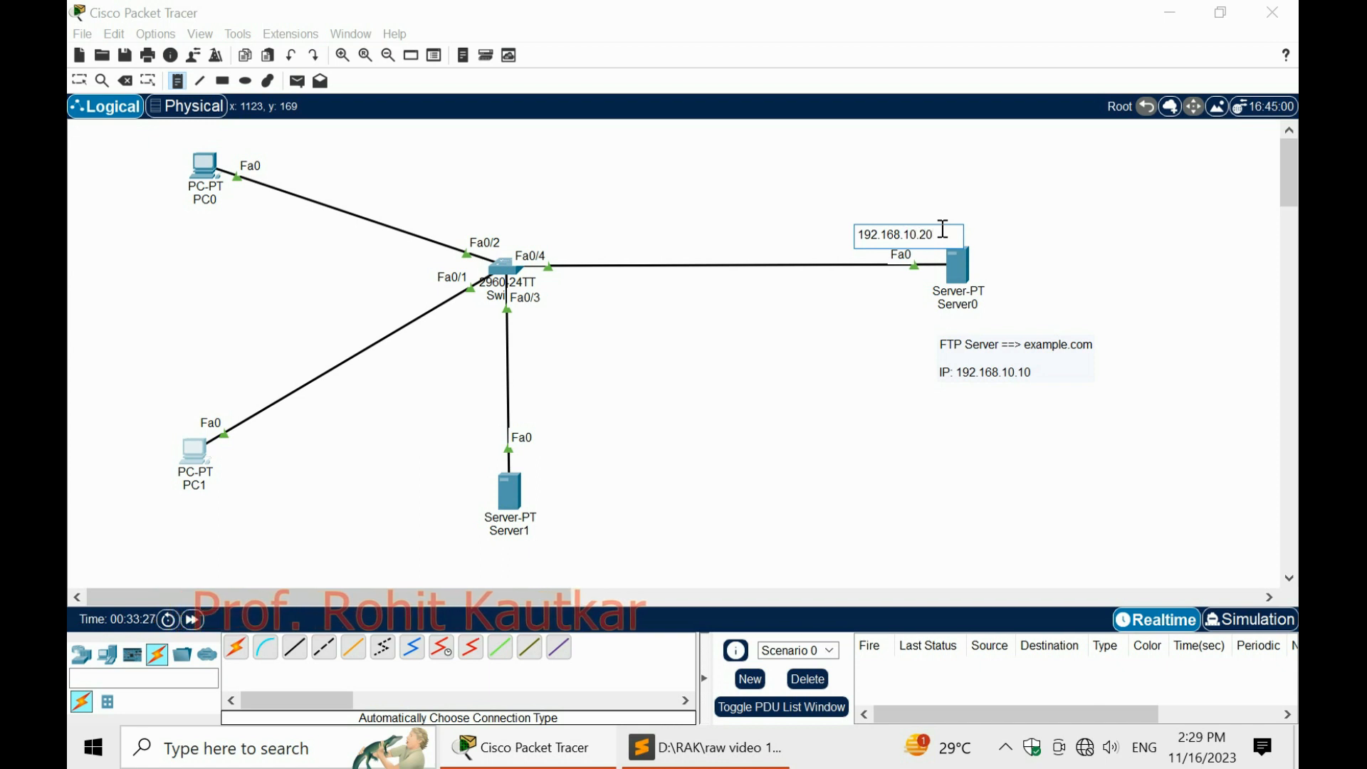
pyautogui.click(860, 231)
pyautogui.write('Default Gate')
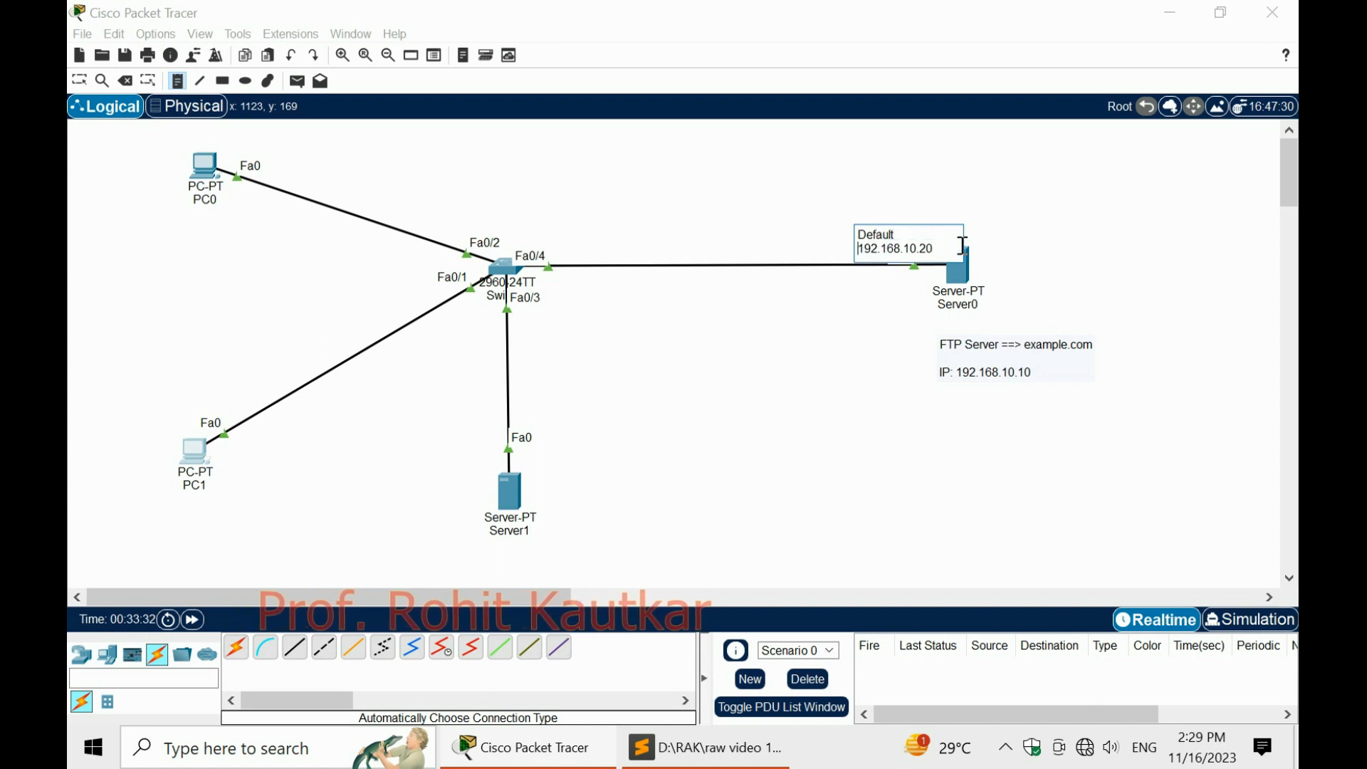
pyautogui.write('ea')
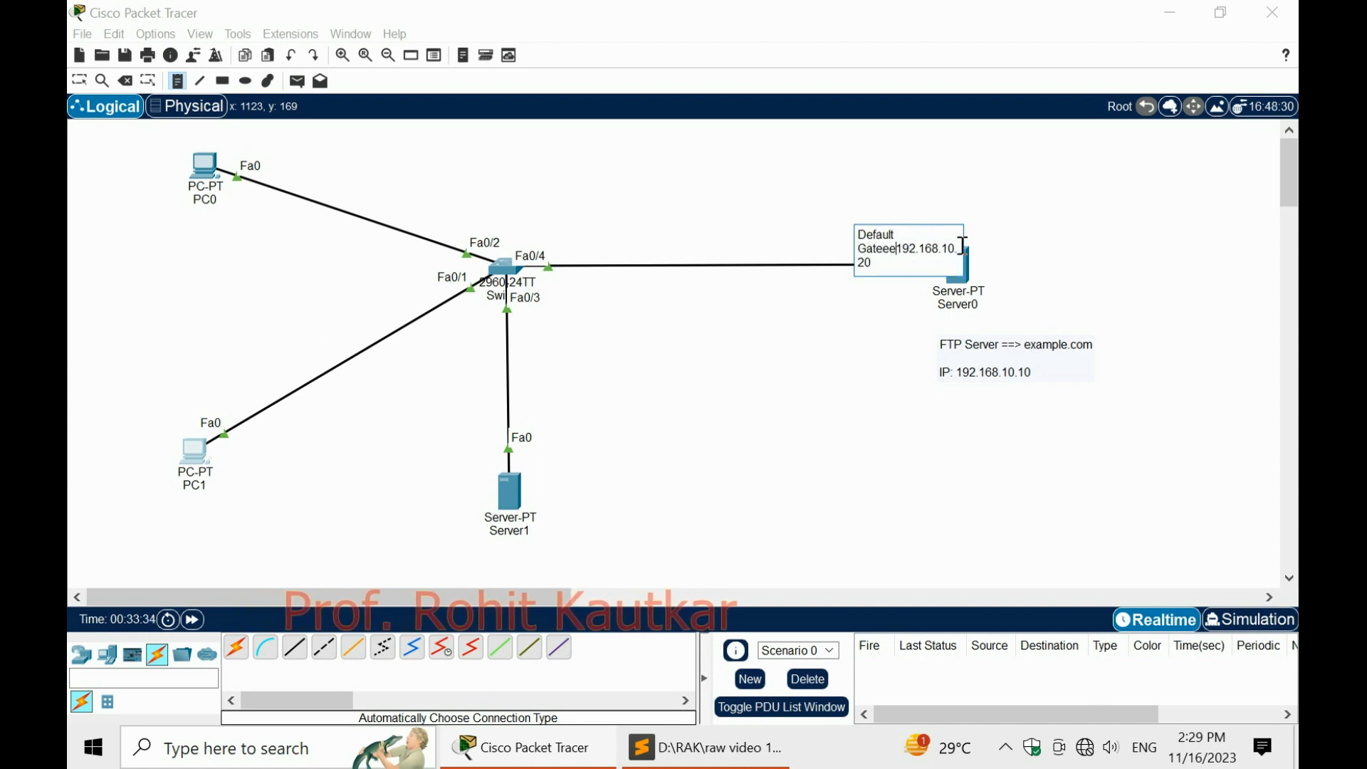
pyautogui.press('BackSpace')
pyautogui.press('BackSpace')
pyautogui.write('way')
pyautogui.press('Return')
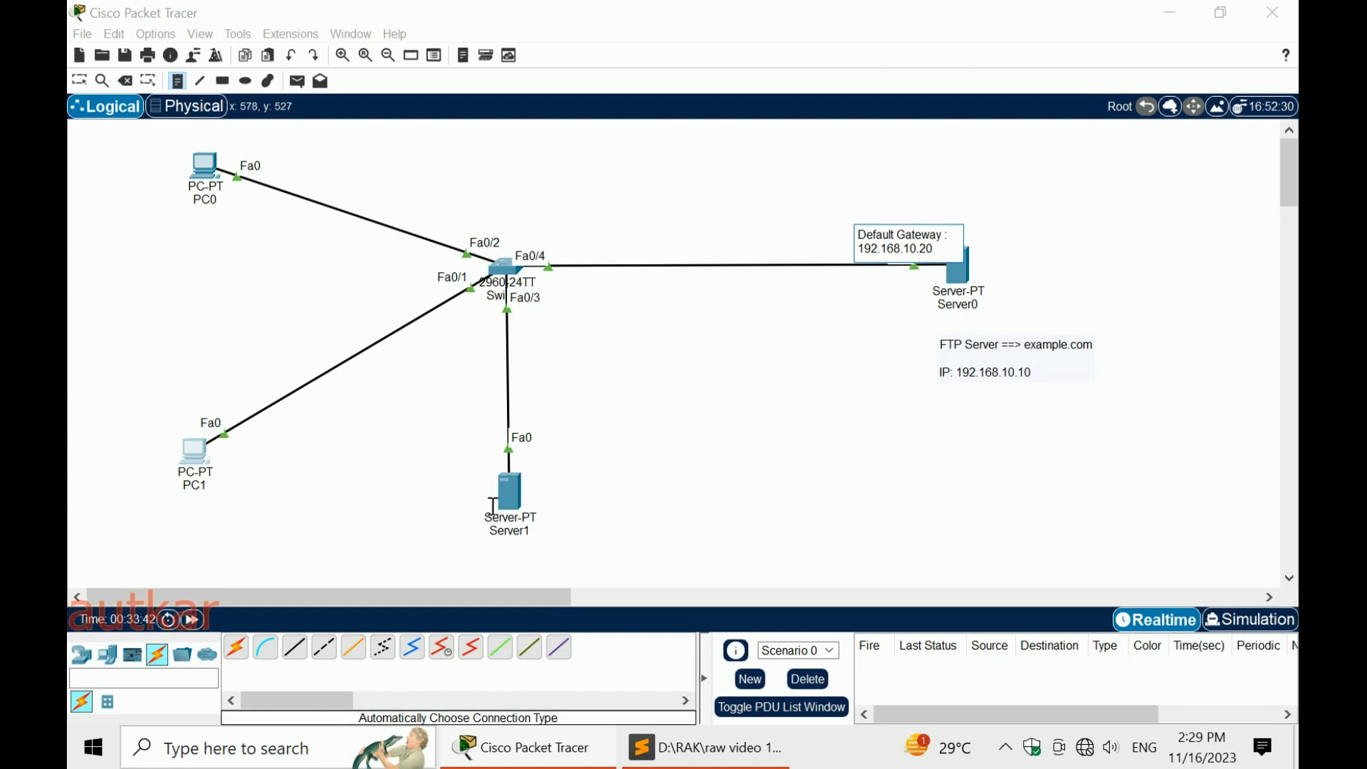
# Add a note beneath Server1 reading "DNS Server:" and, on the second line, "IP: 192.168.10.30"
pyautogui.click(576, 483)
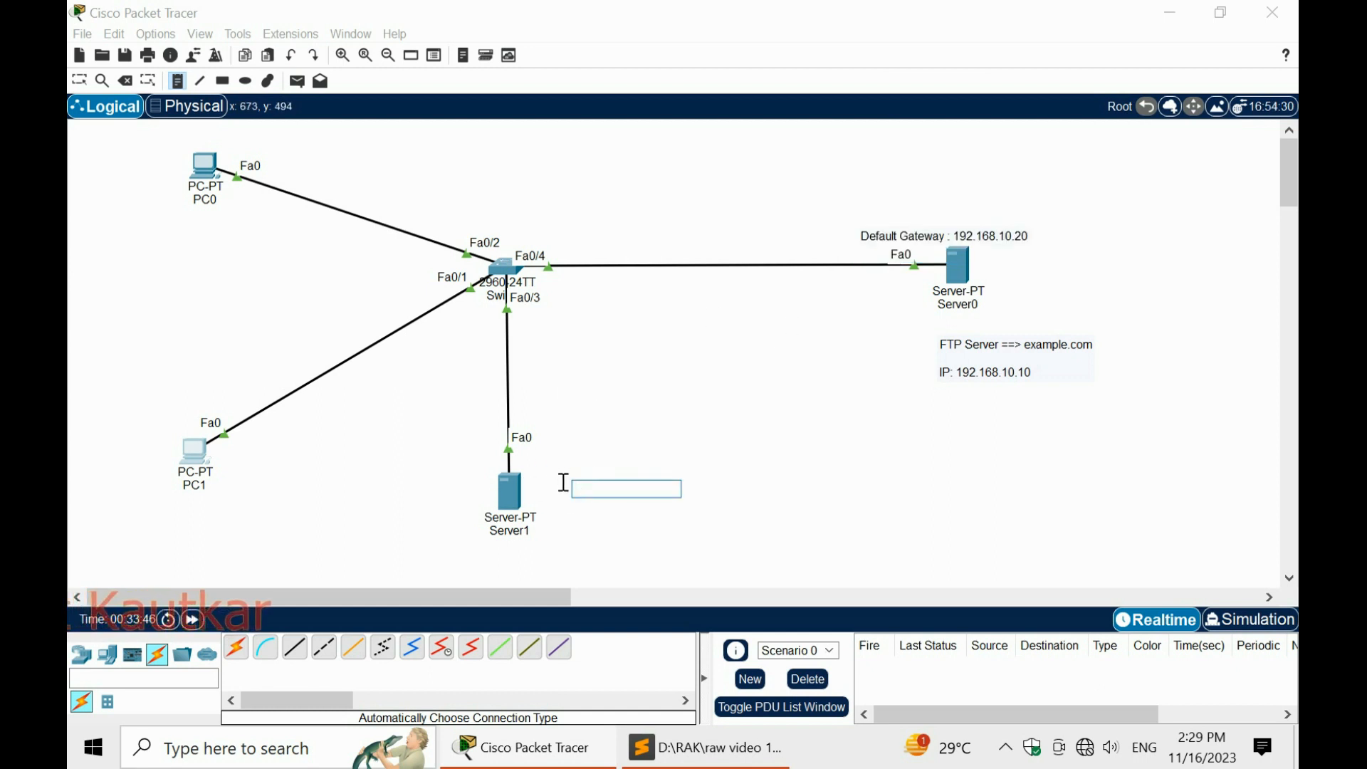
pyautogui.click(462, 546)
pyautogui.write('DNS Server:')
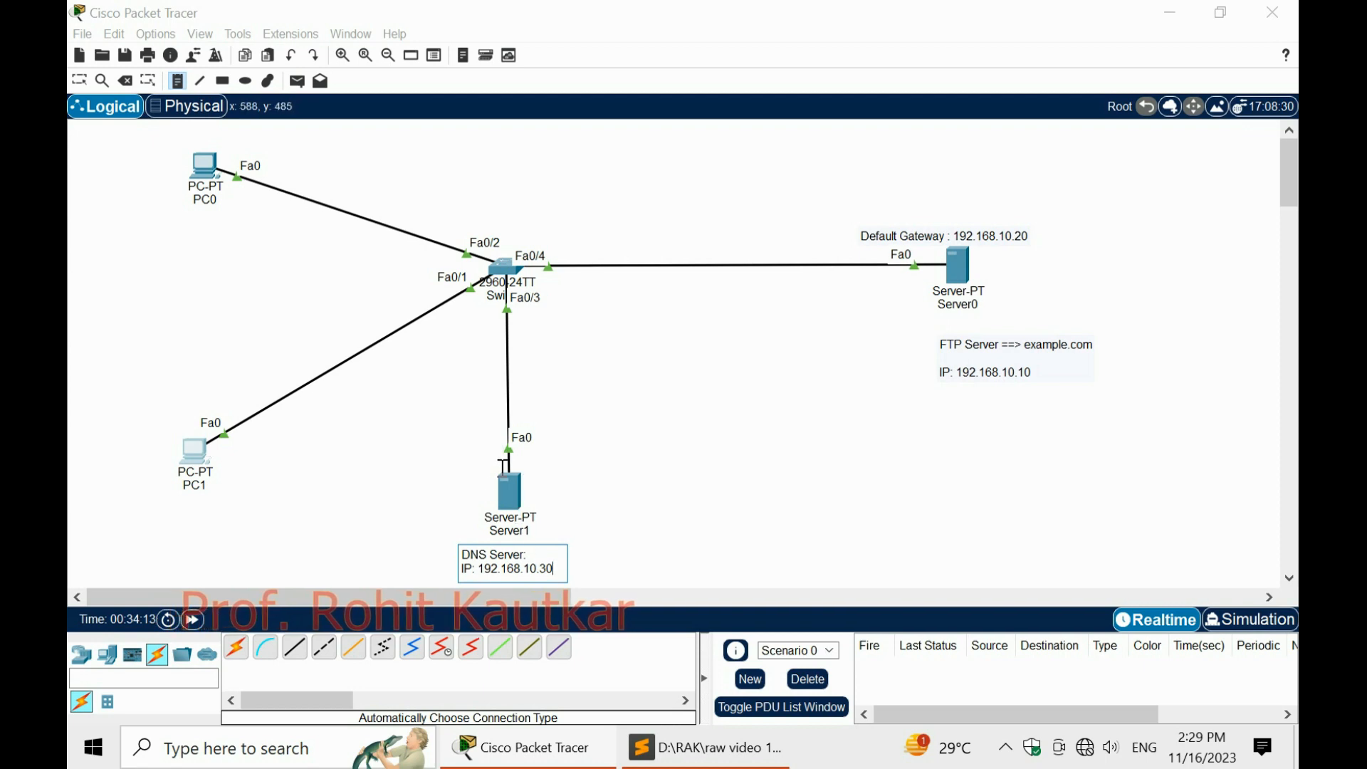
# Add a note beside Server1 reading "Default Gateway:" with 192.168.10.40 on the second line
pyautogui.click(387, 453)
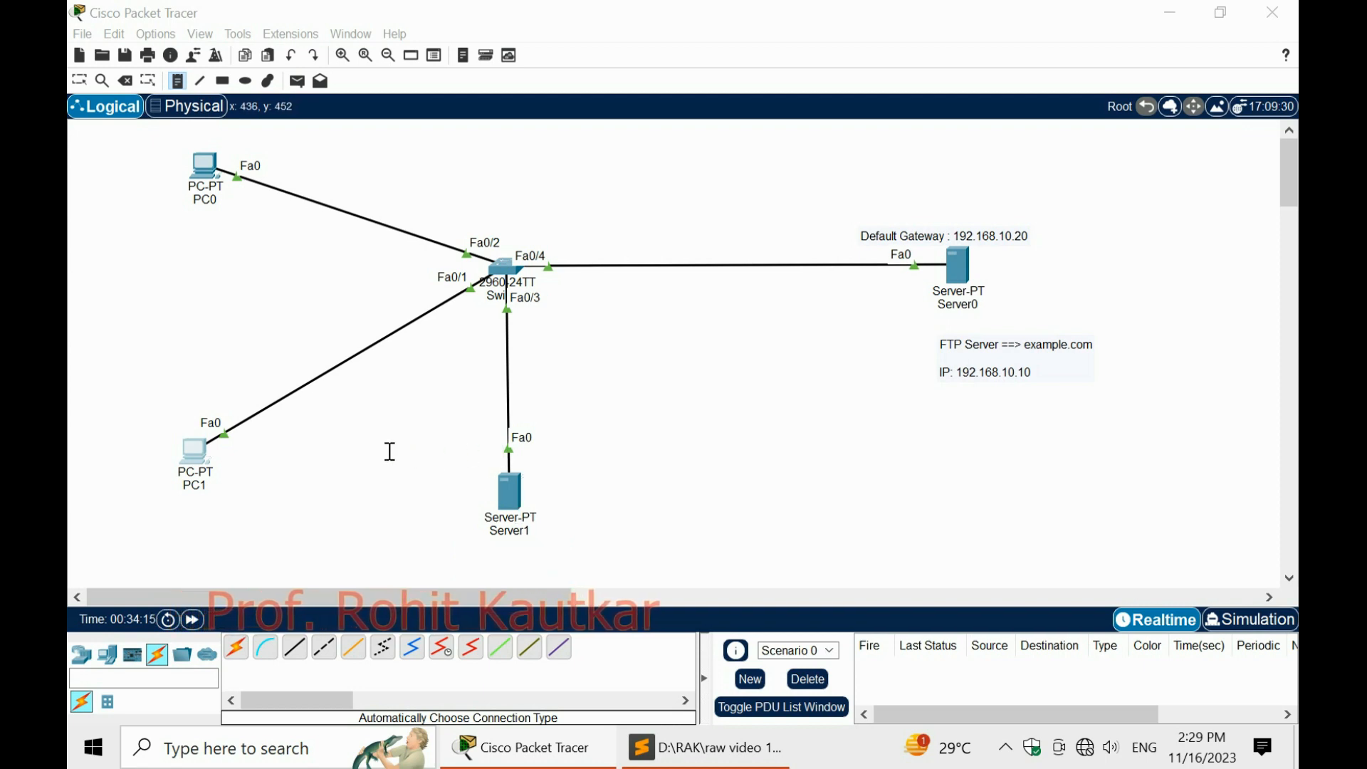
pyautogui.write('De')
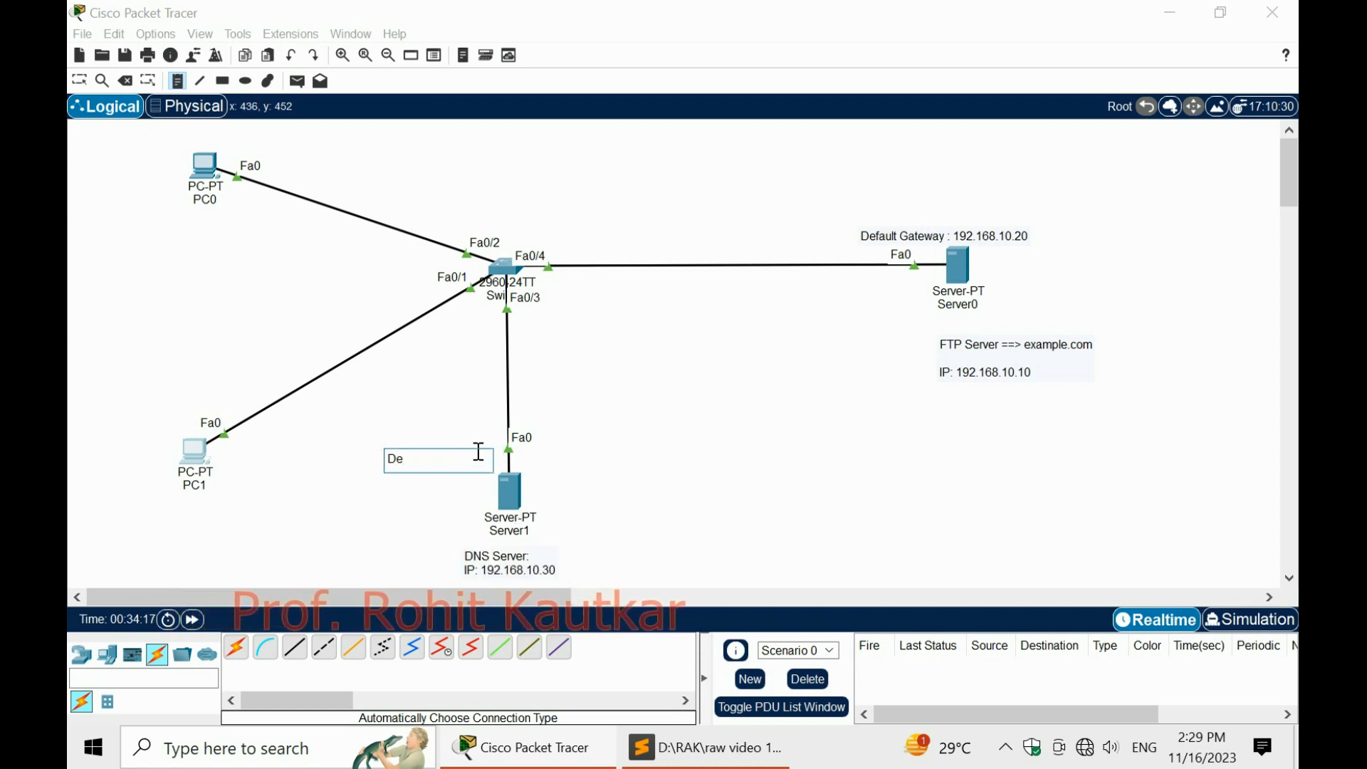
pyautogui.write('fault')
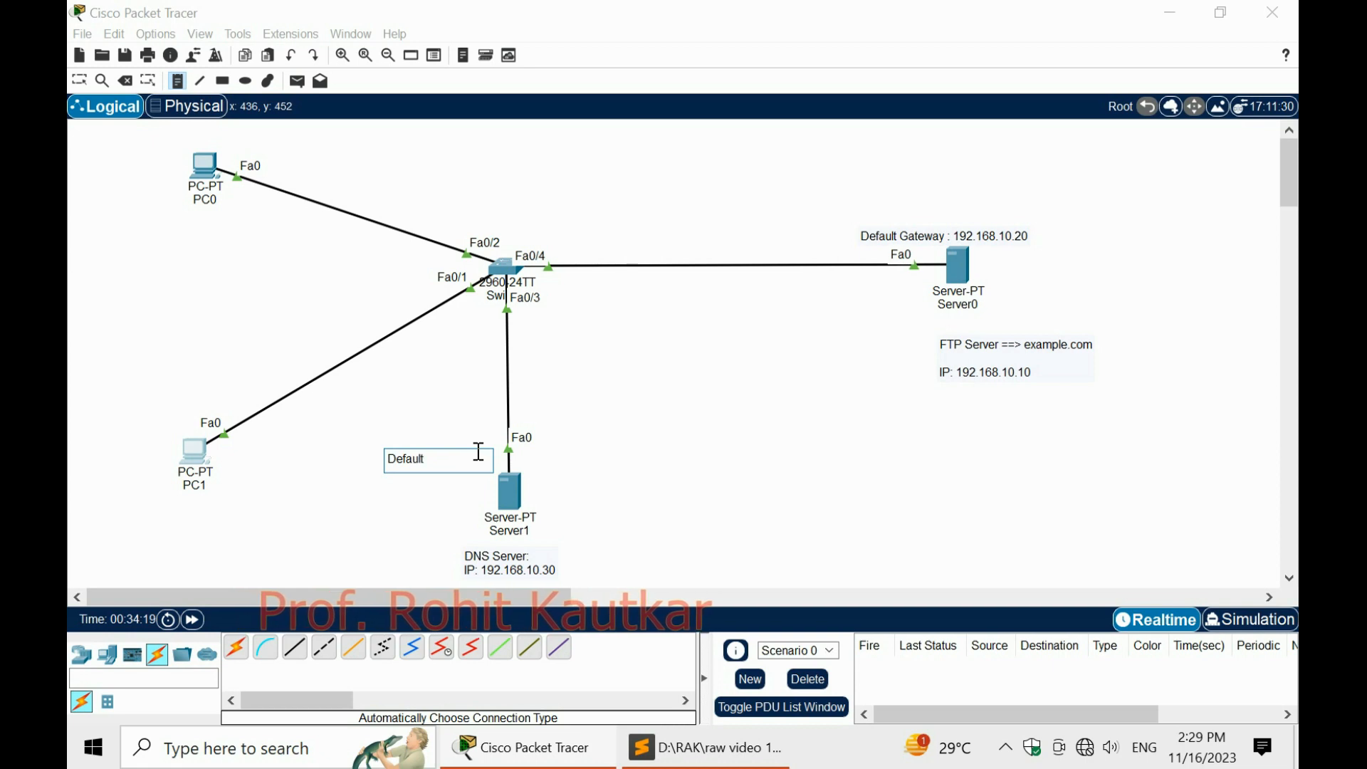
pyautogui.write(' Gatew')
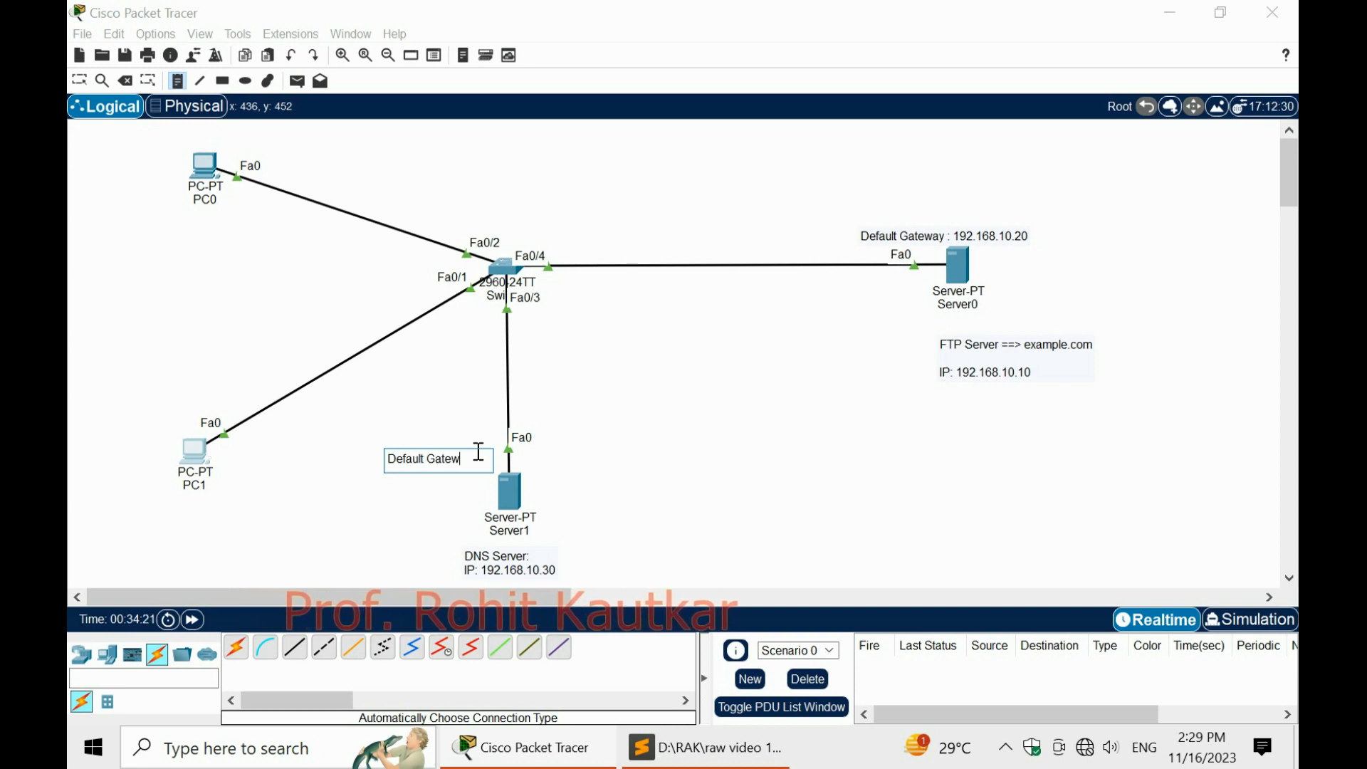
pyautogui.write('ay:')
pyautogui.press('Return')
pyautogui.write('192.168.10.40')
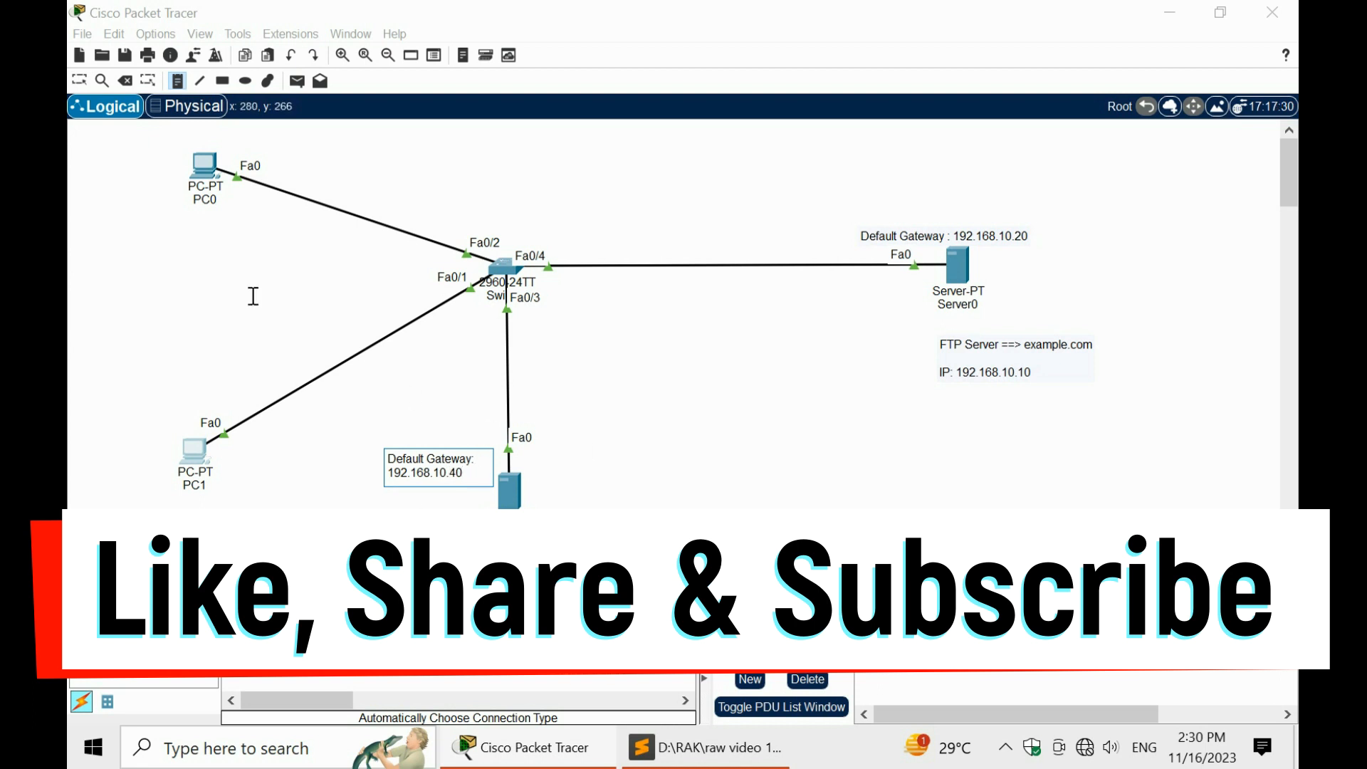
# Label PC0 with the address 192.168.10.5 and PC1 with 192.168.10.6 using notes beside them
pyautogui.click(87, 173)
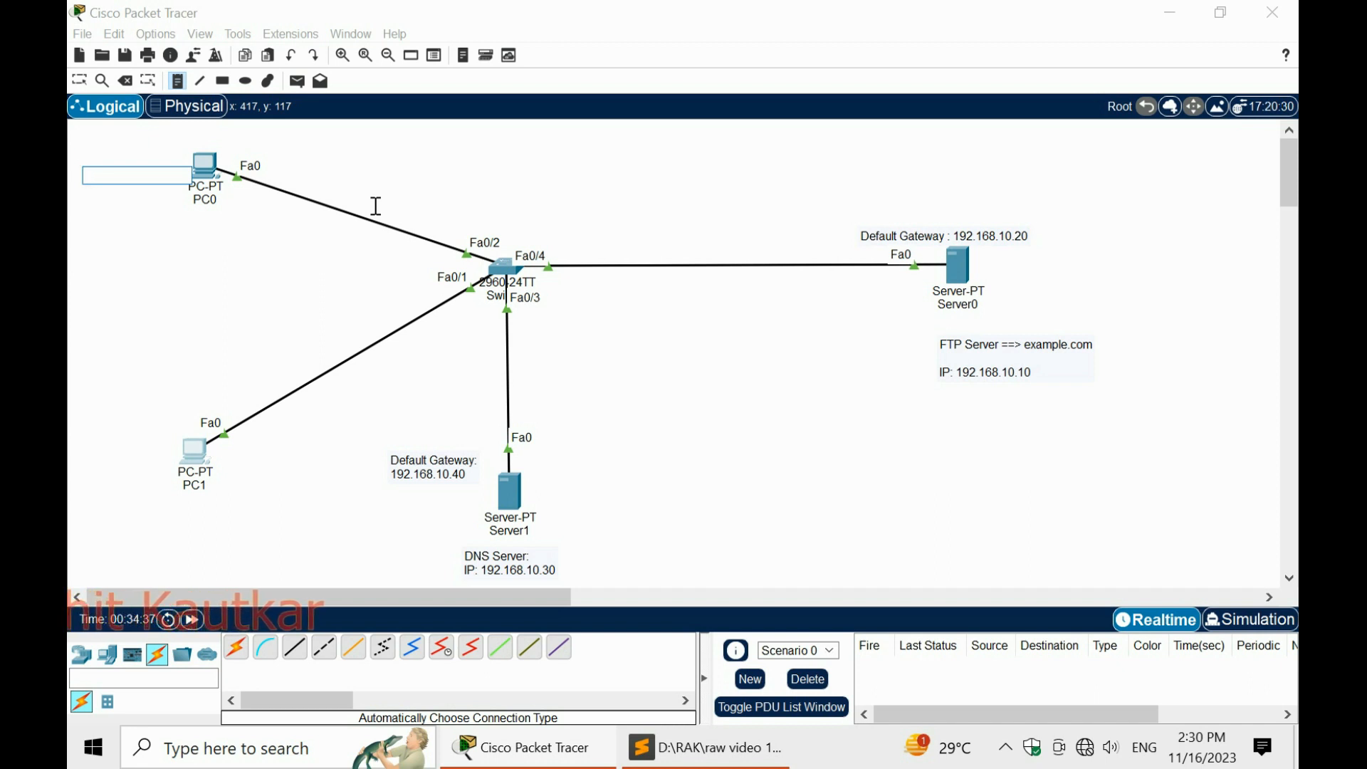
pyautogui.write('192.168.10.5')
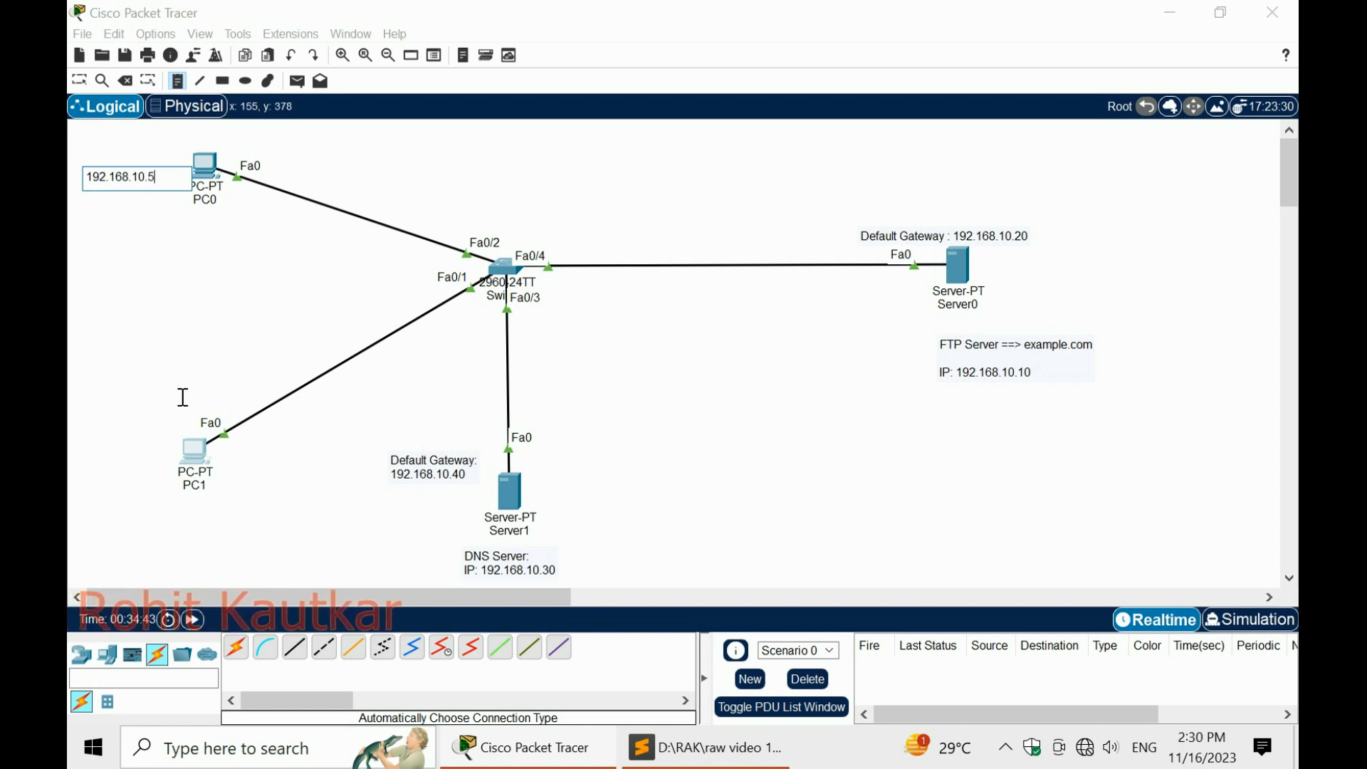
pyautogui.click(79, 455)
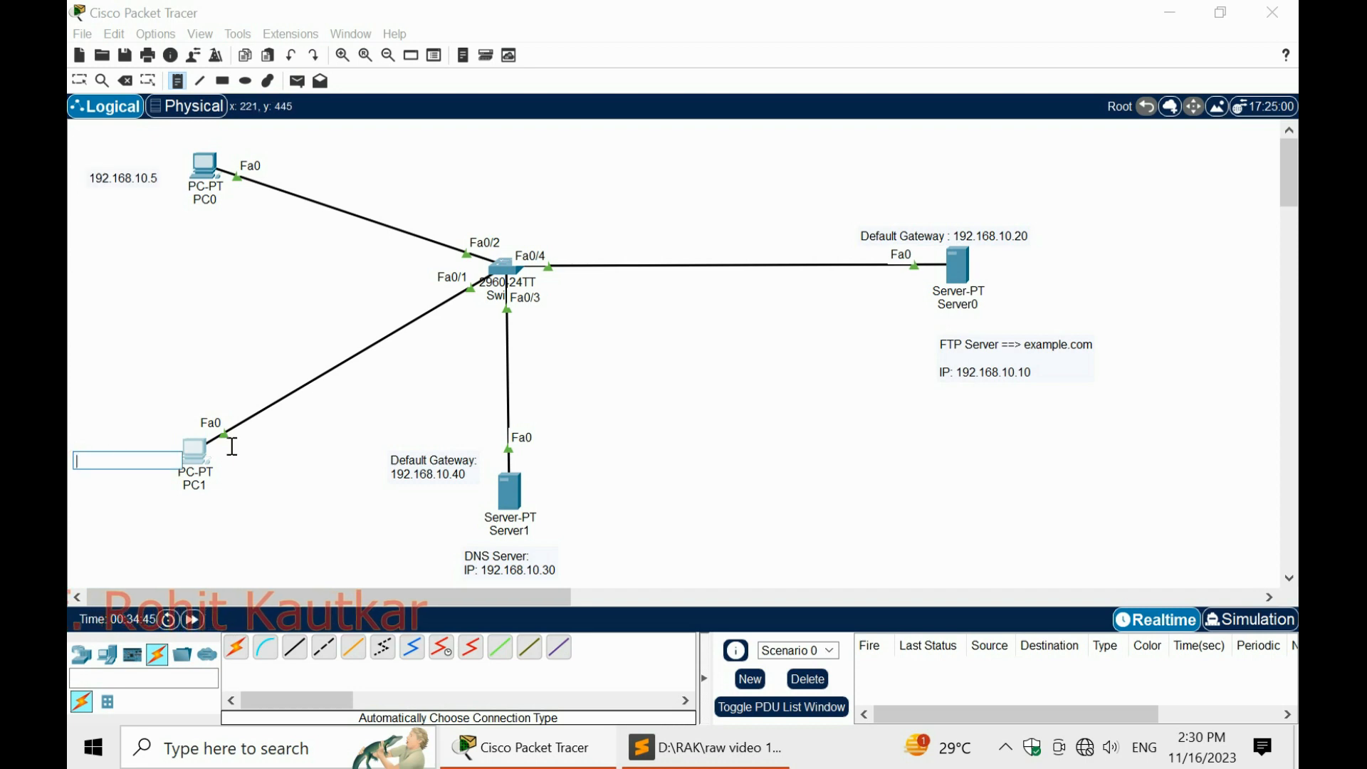
pyautogui.write('192.168.10.6')
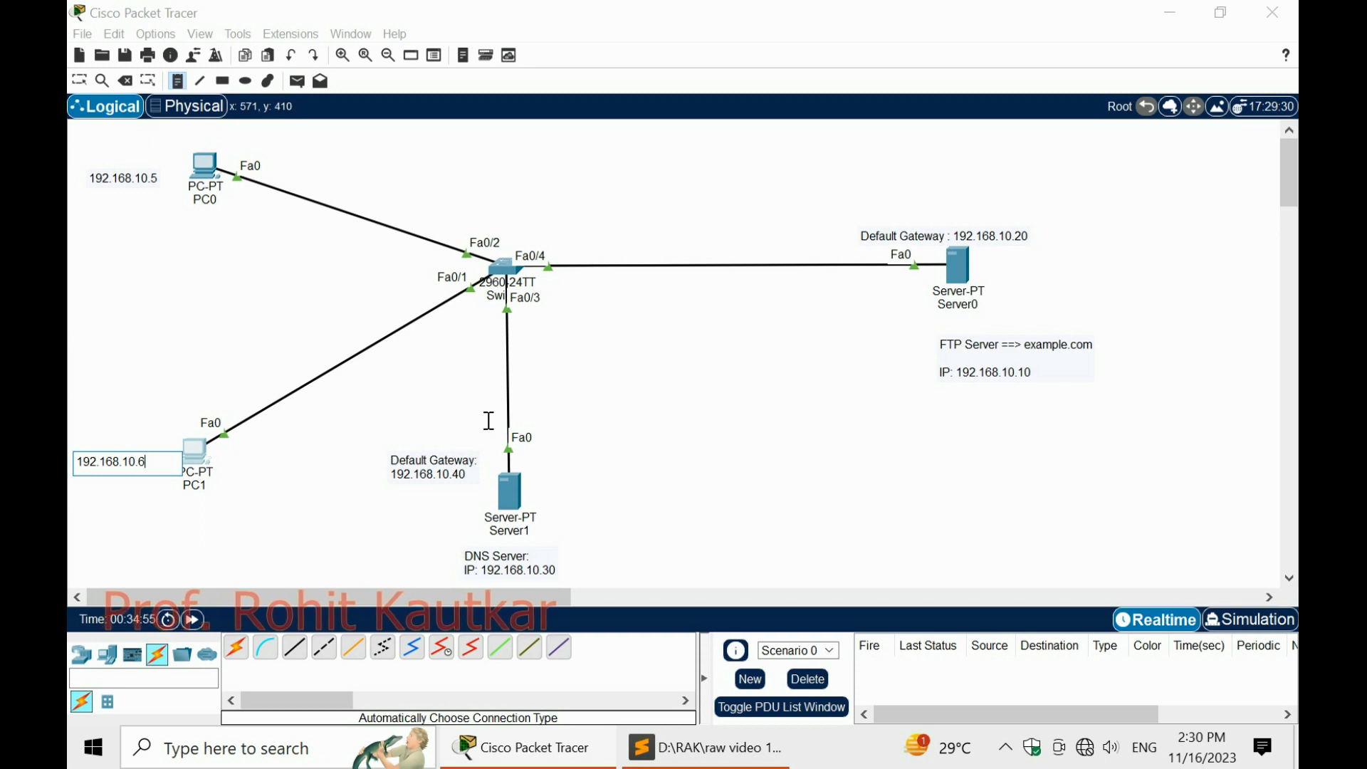
# Leave note placement and move Server0's default gateway note toward the switch, just above the link
pyautogui.click(352, 162)
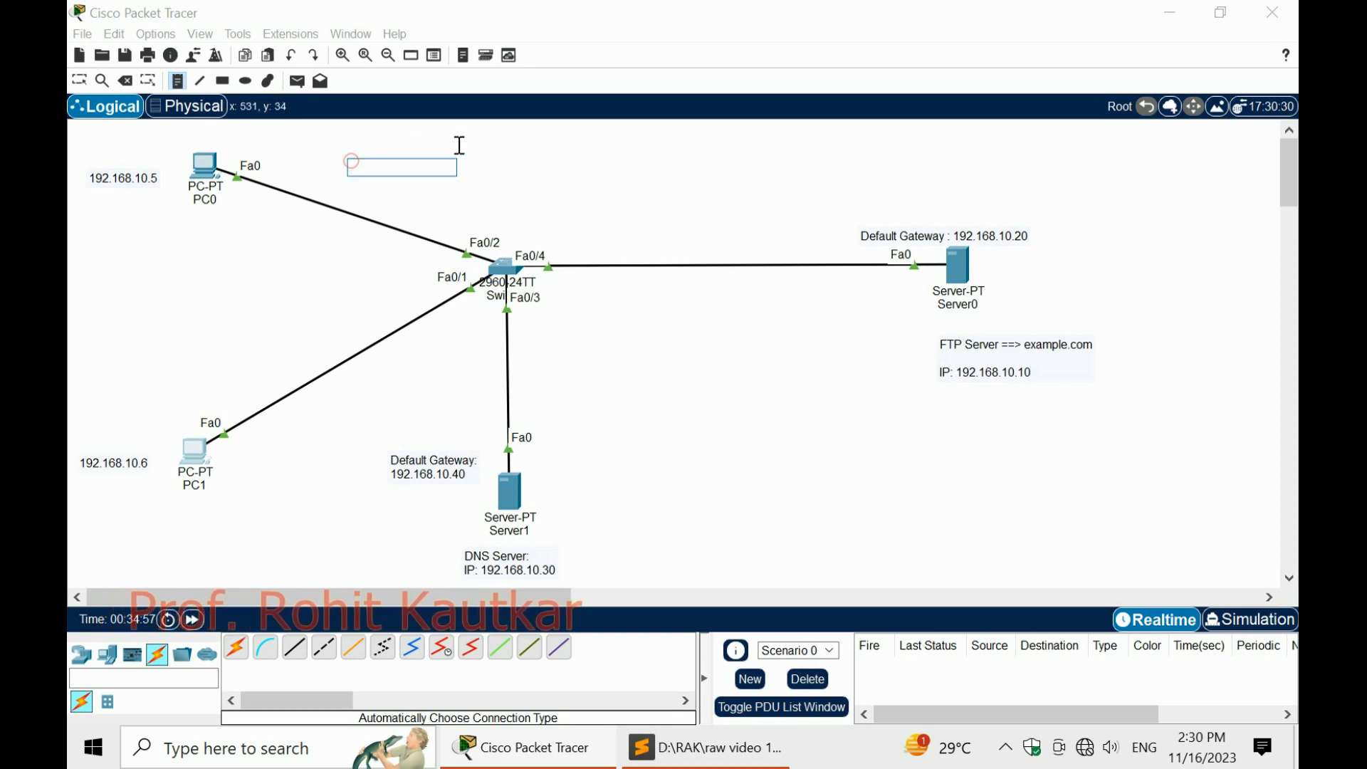
pyautogui.press('Escape')
pyautogui.moveTo(931, 237); pyautogui.dragTo(859, 237)
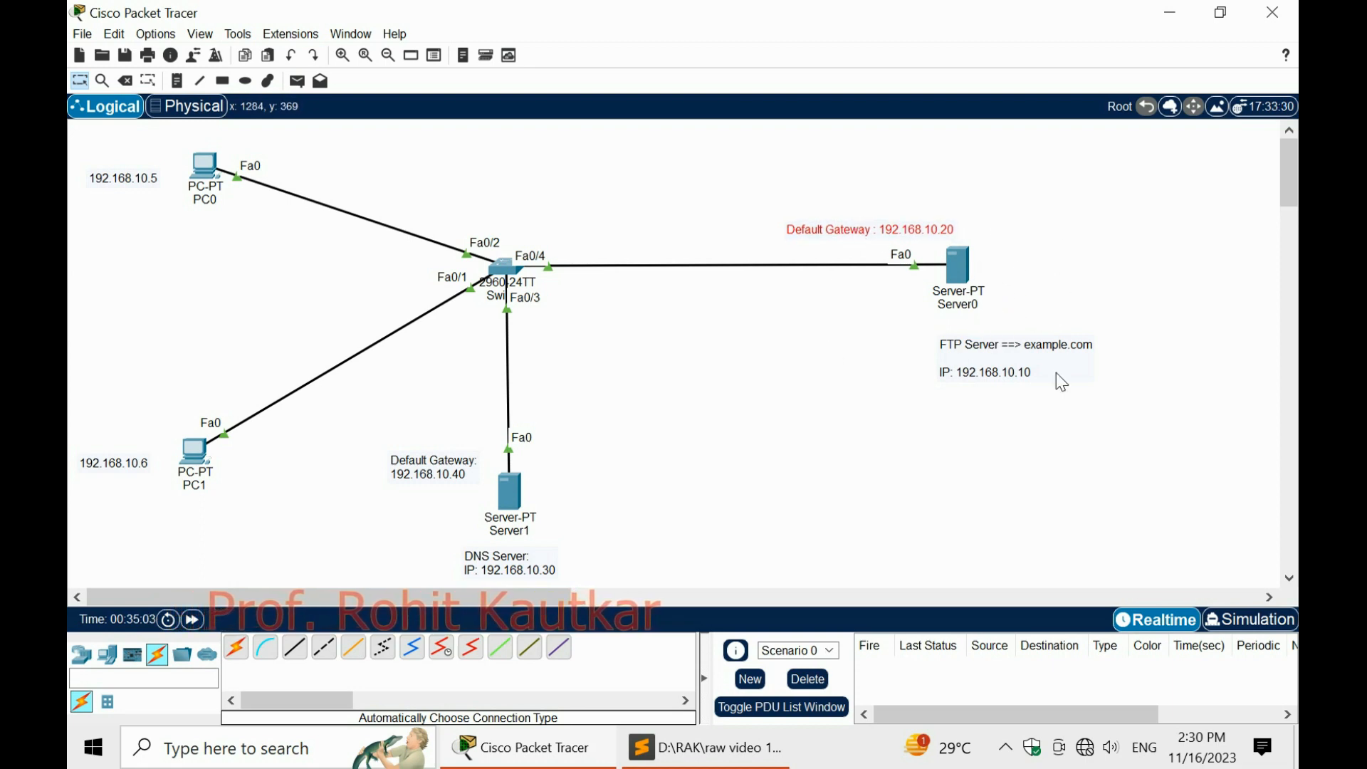
# Give Server0 the static IPv4 address 192.168.10.10 with the default subnet mask 255.255.255.0
pyautogui.click(966, 273)
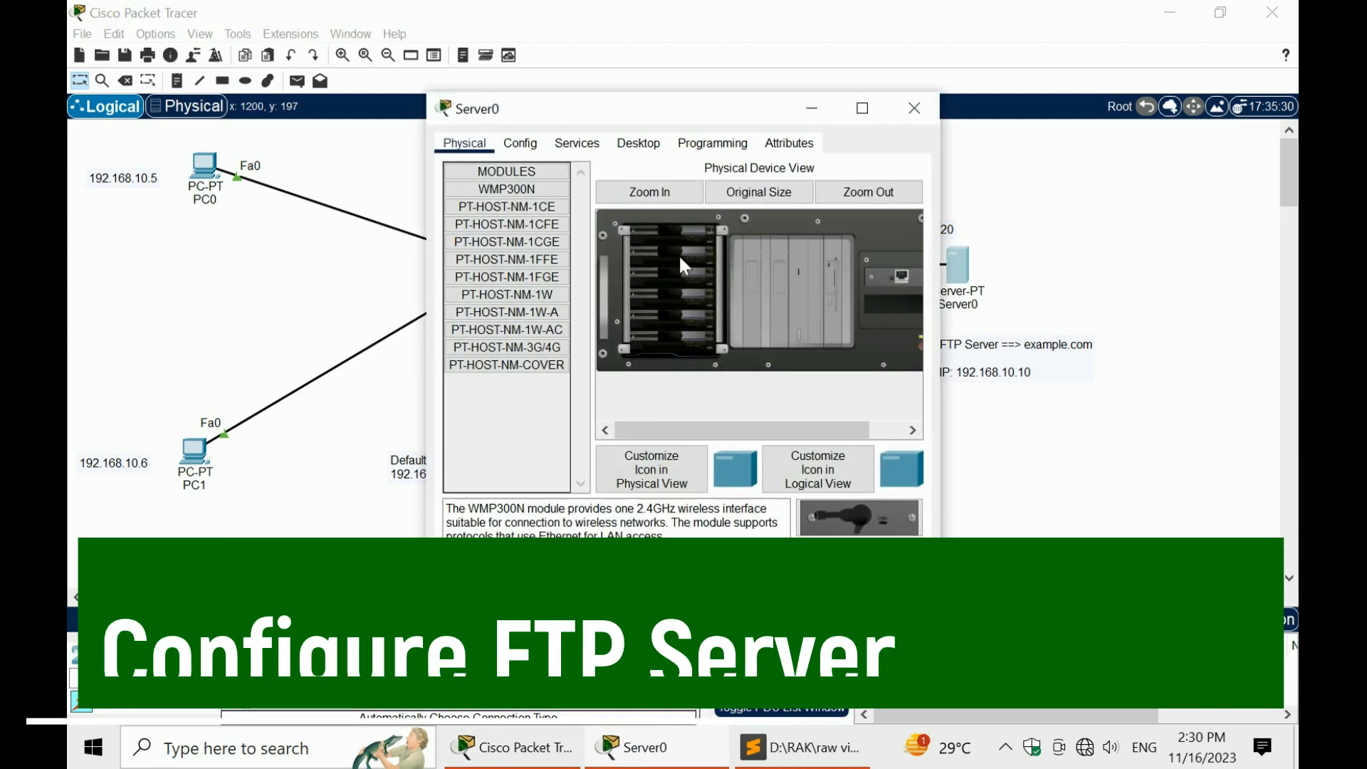
pyautogui.click(643, 141)
pyautogui.click(500, 198)
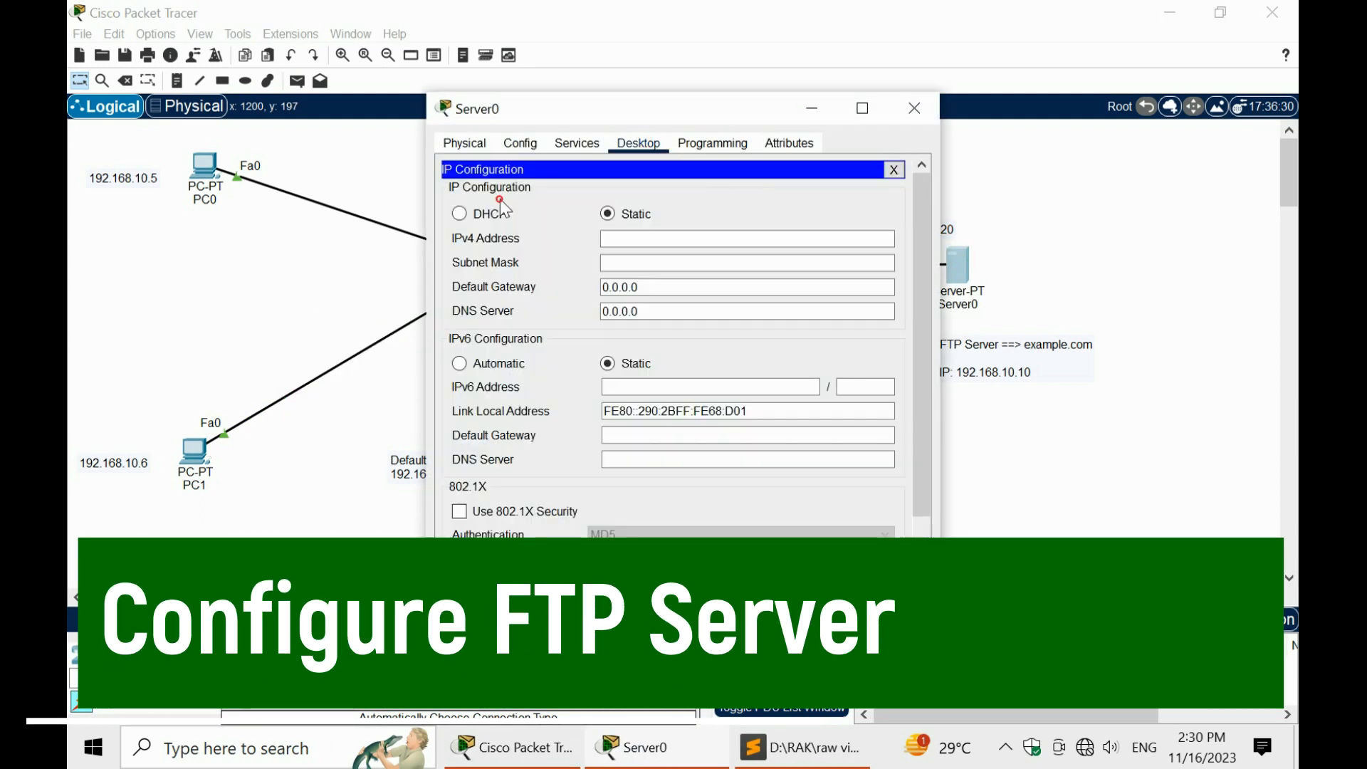
pyautogui.moveTo(639, 114); pyautogui.dragTo(437, 114)
pyautogui.click(437, 228)
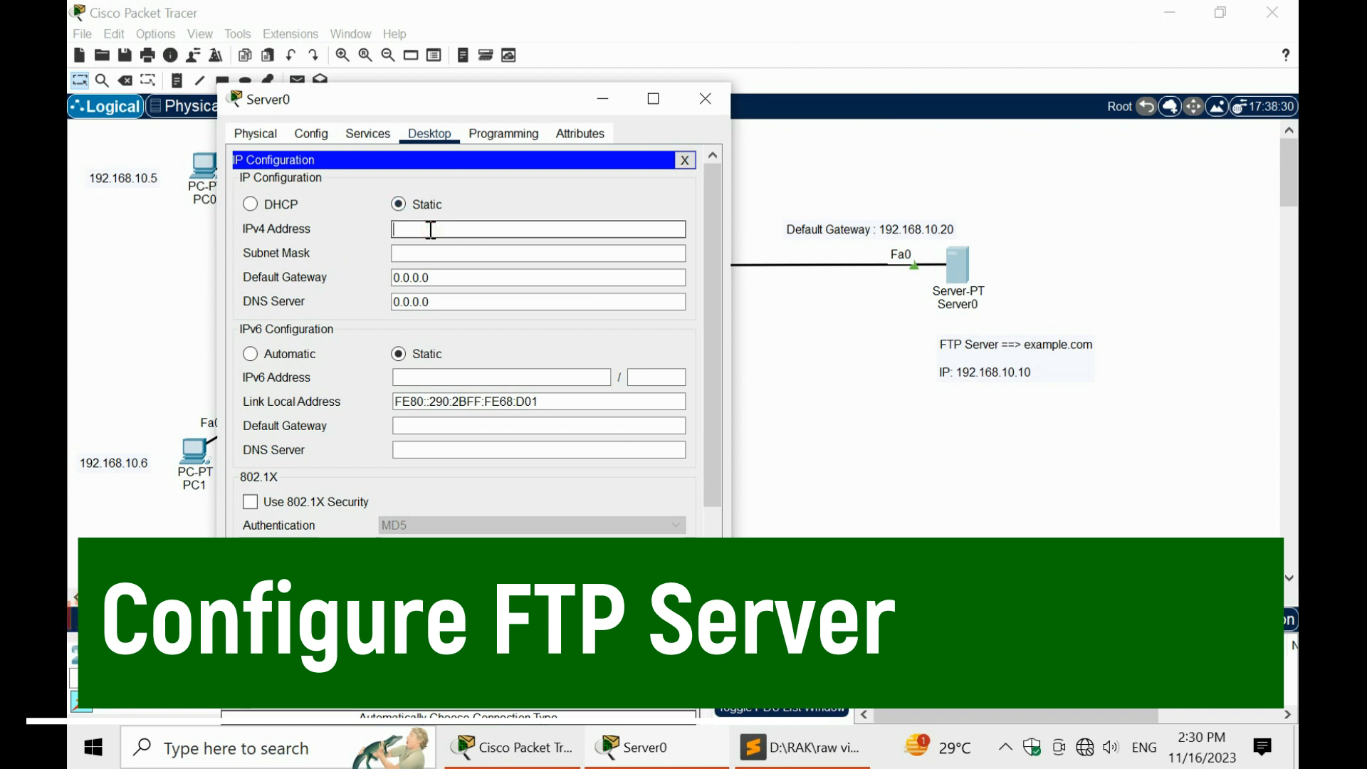
pyautogui.write('192.168.10.10')
pyautogui.press('Tab')
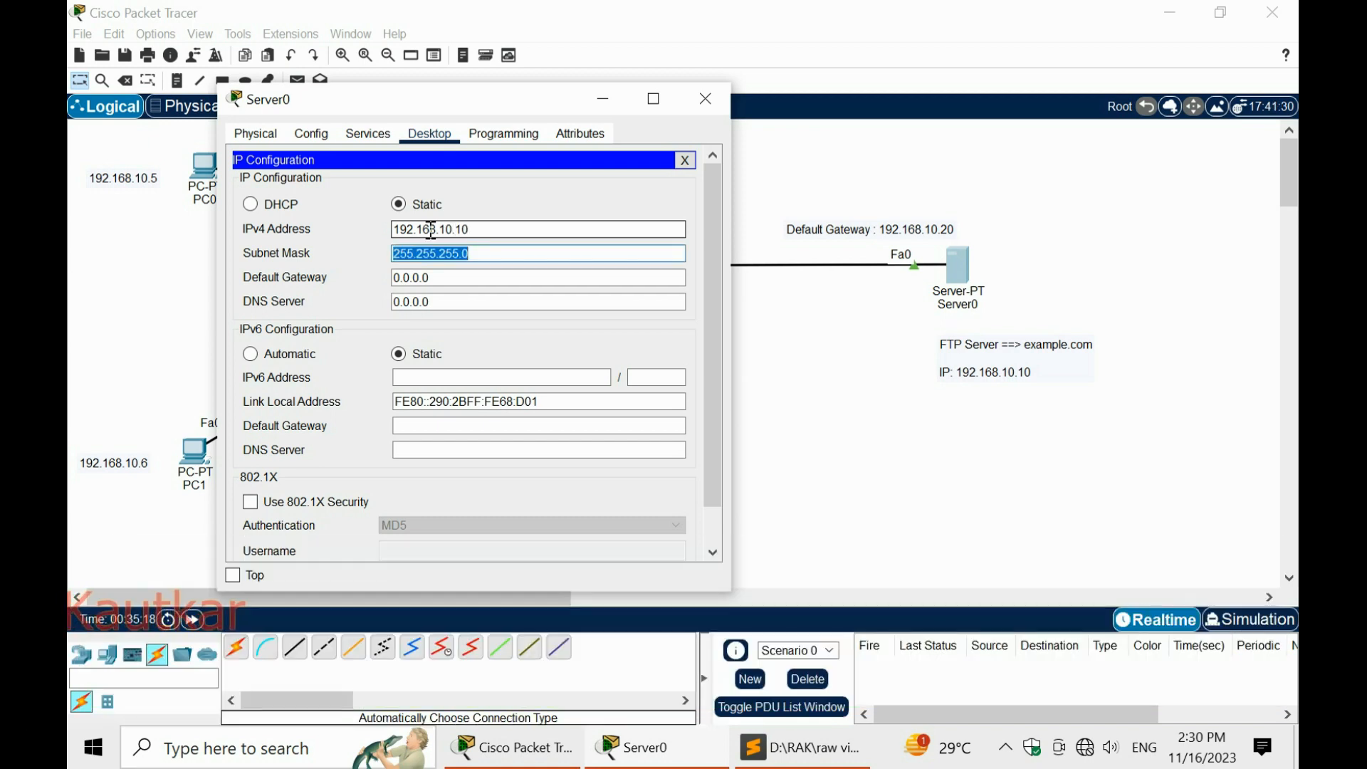
# Set Server0's default gateway to 192.168.10.20 and its DNS server to 192.168.10.30, then close the IP configuration
pyautogui.press('Tab')
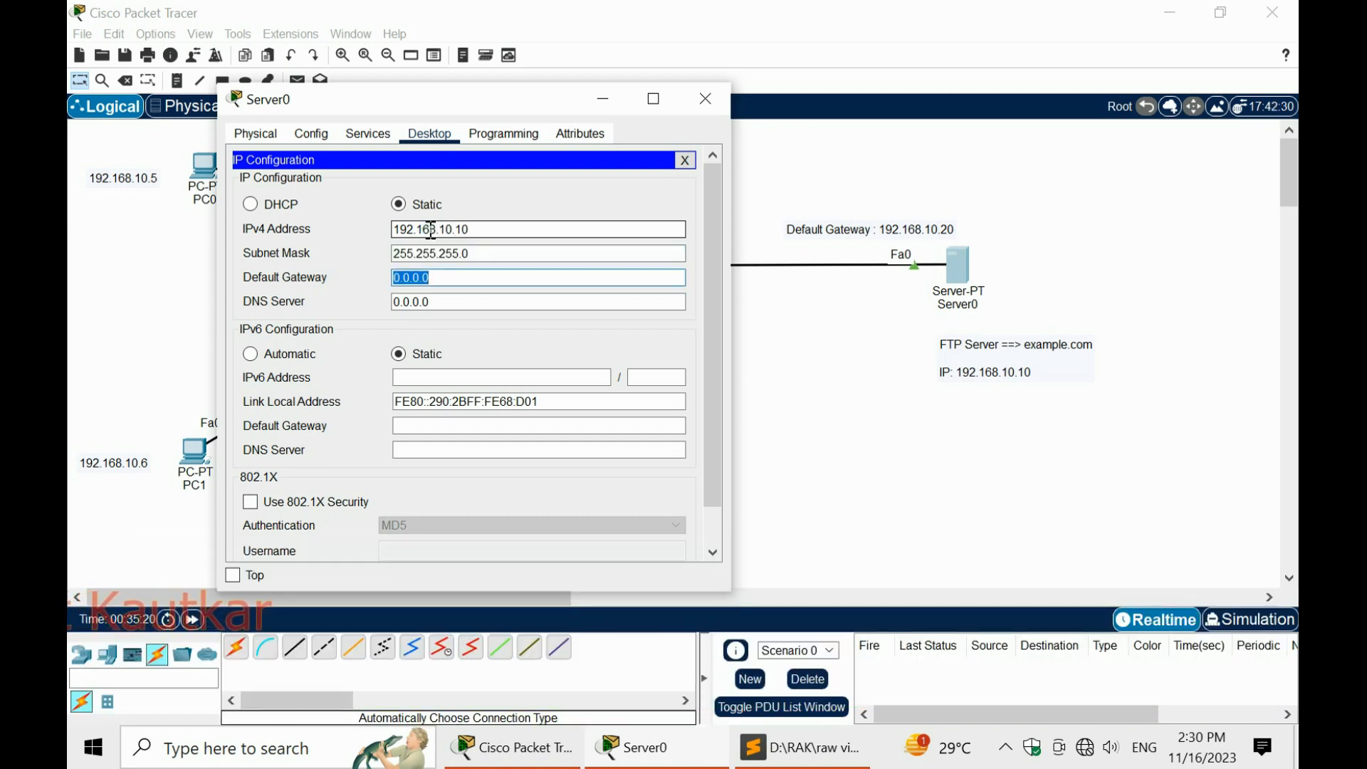
pyautogui.write('192.168.10.20')
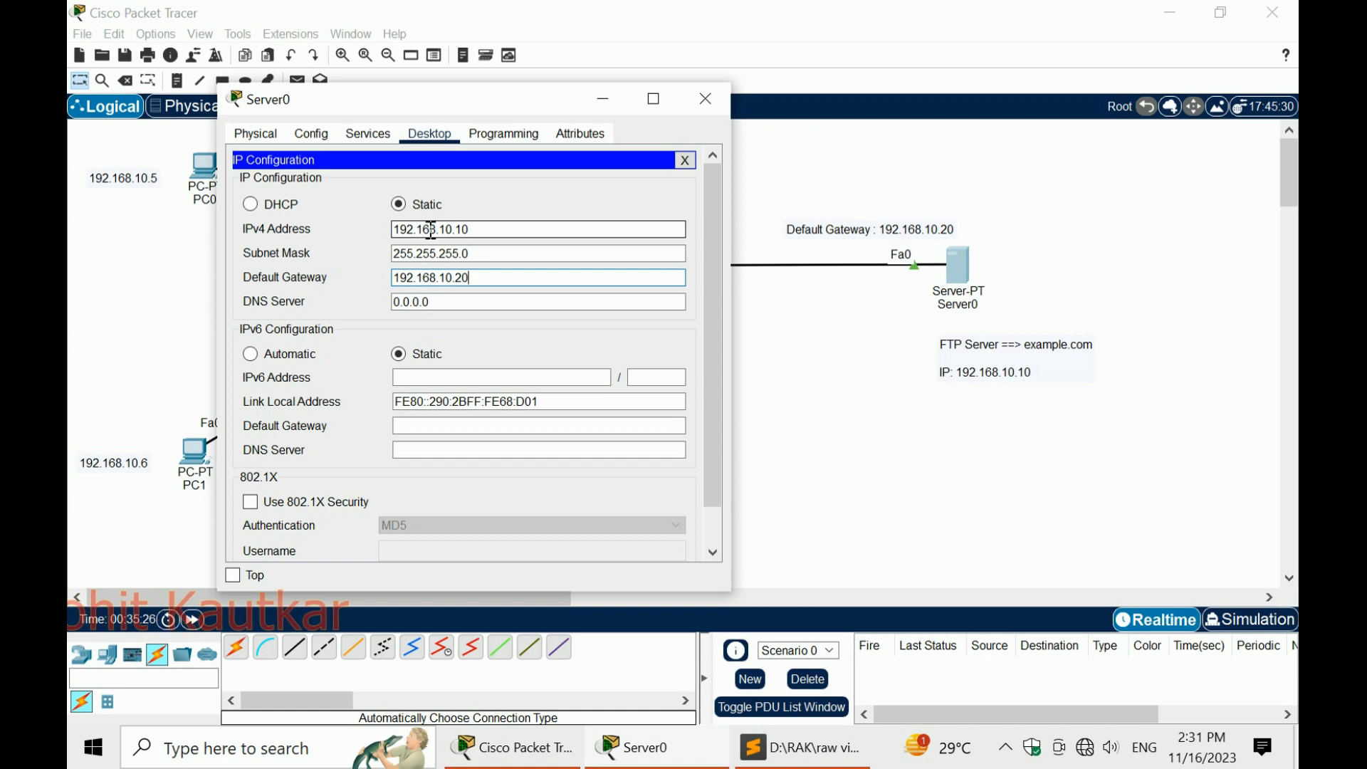
pyautogui.press('Tab')
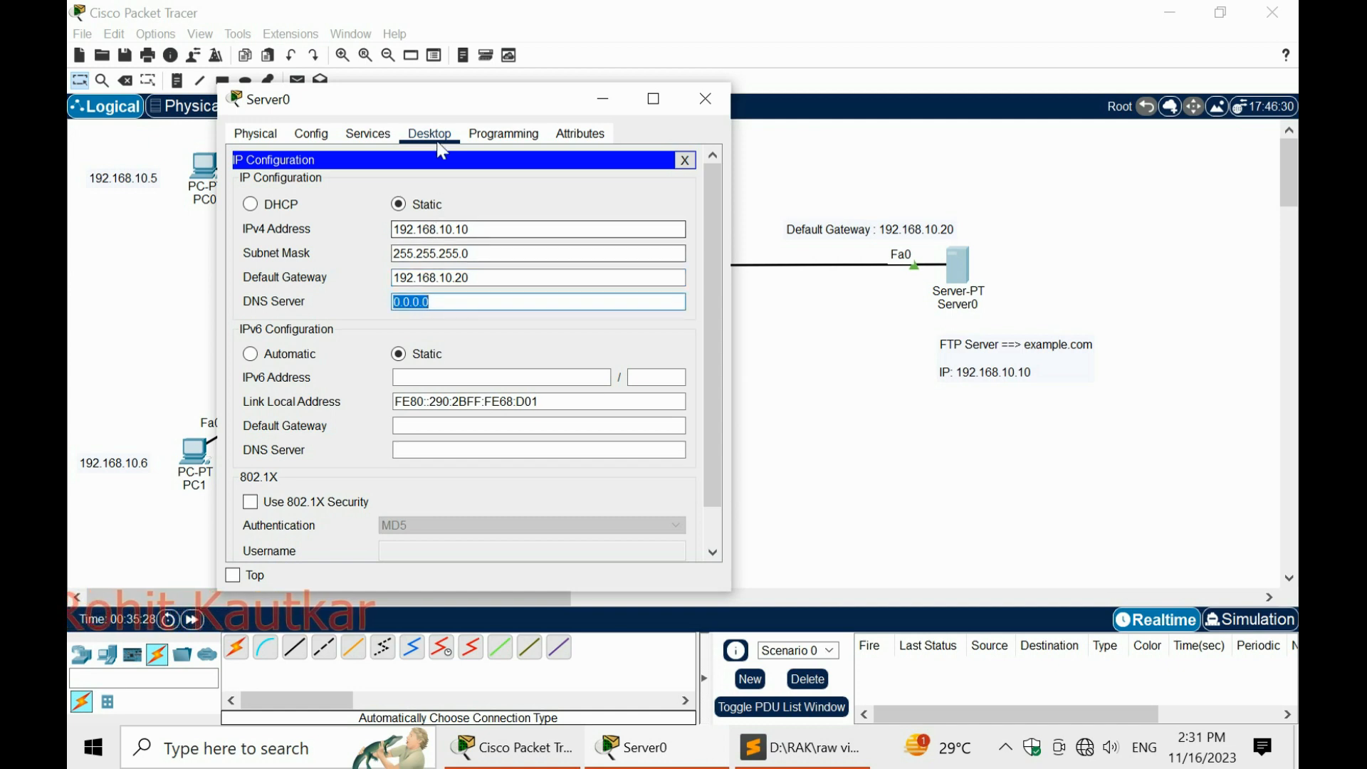
pyautogui.moveTo(428, 107); pyautogui.dragTo(791, 92)
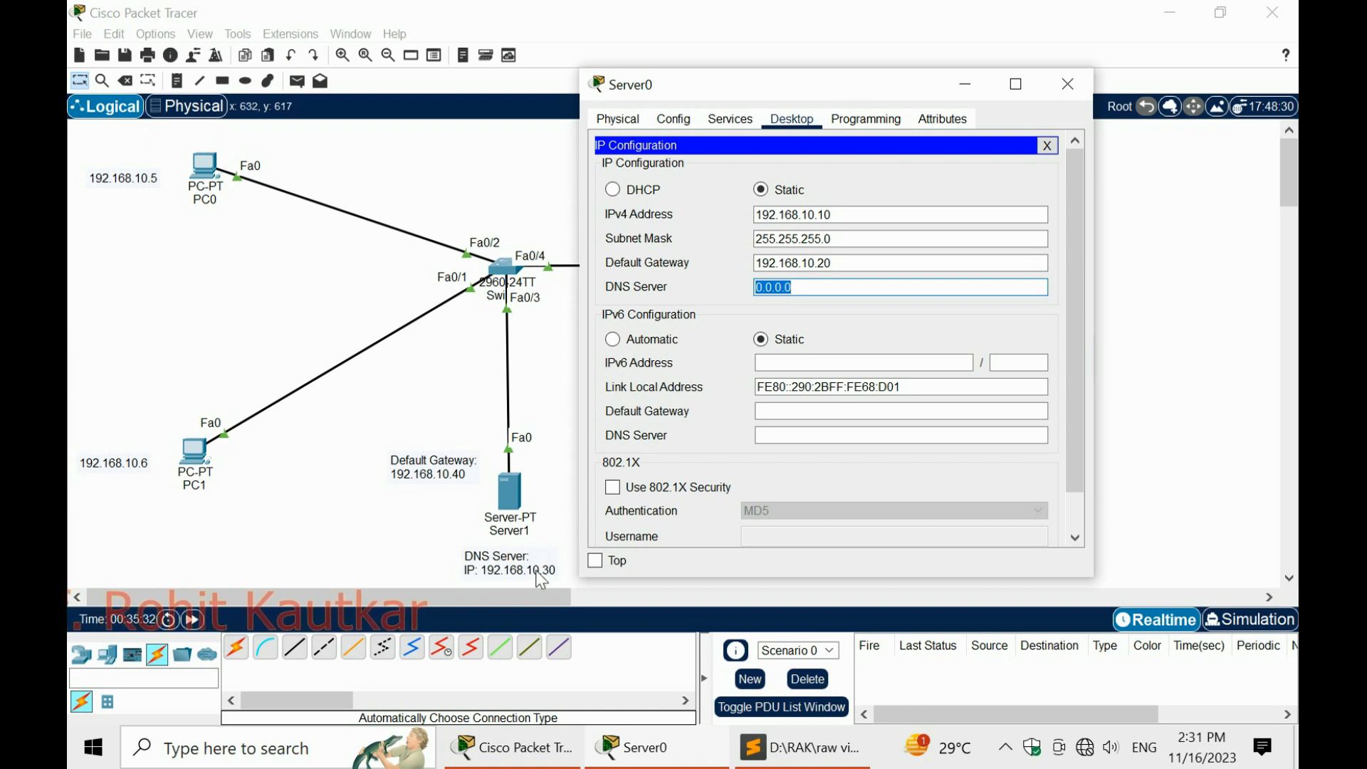
pyautogui.write('192.16')
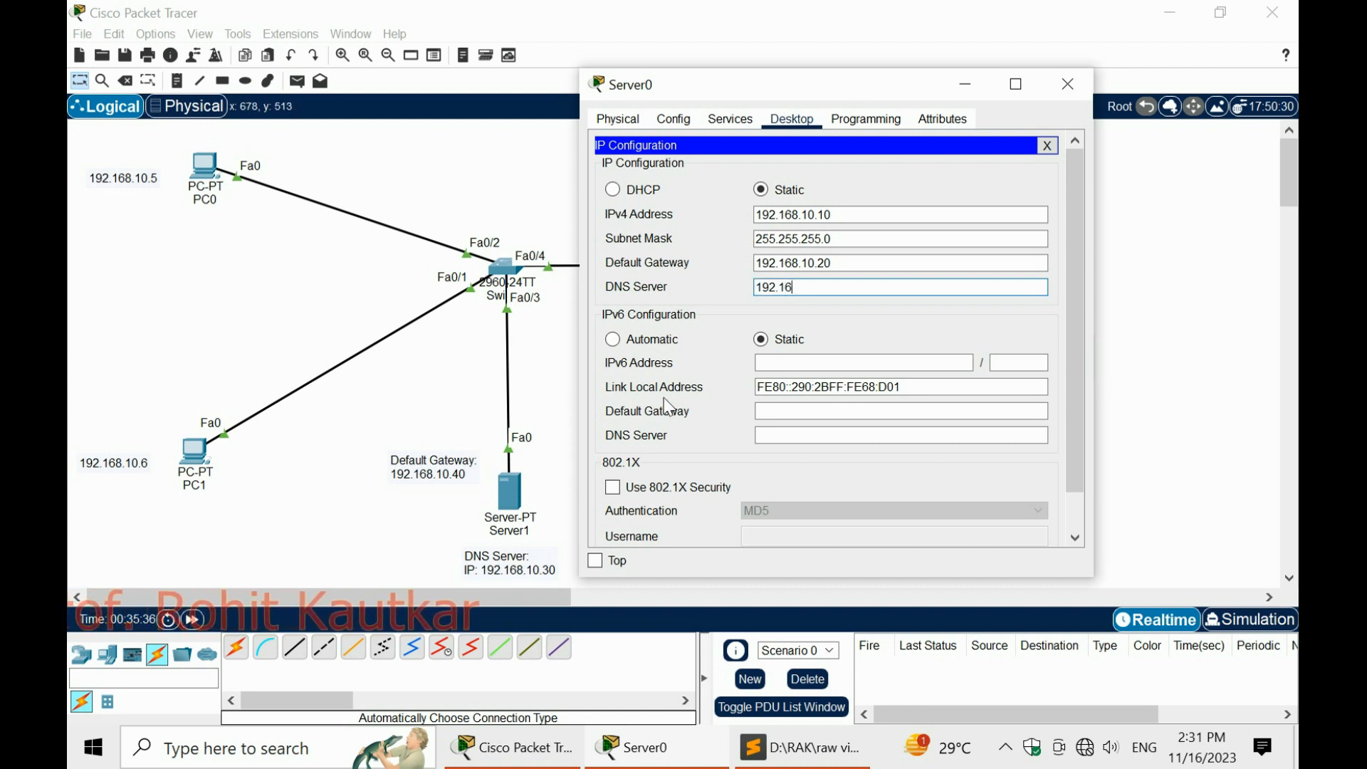
pyautogui.write('8.10.30')
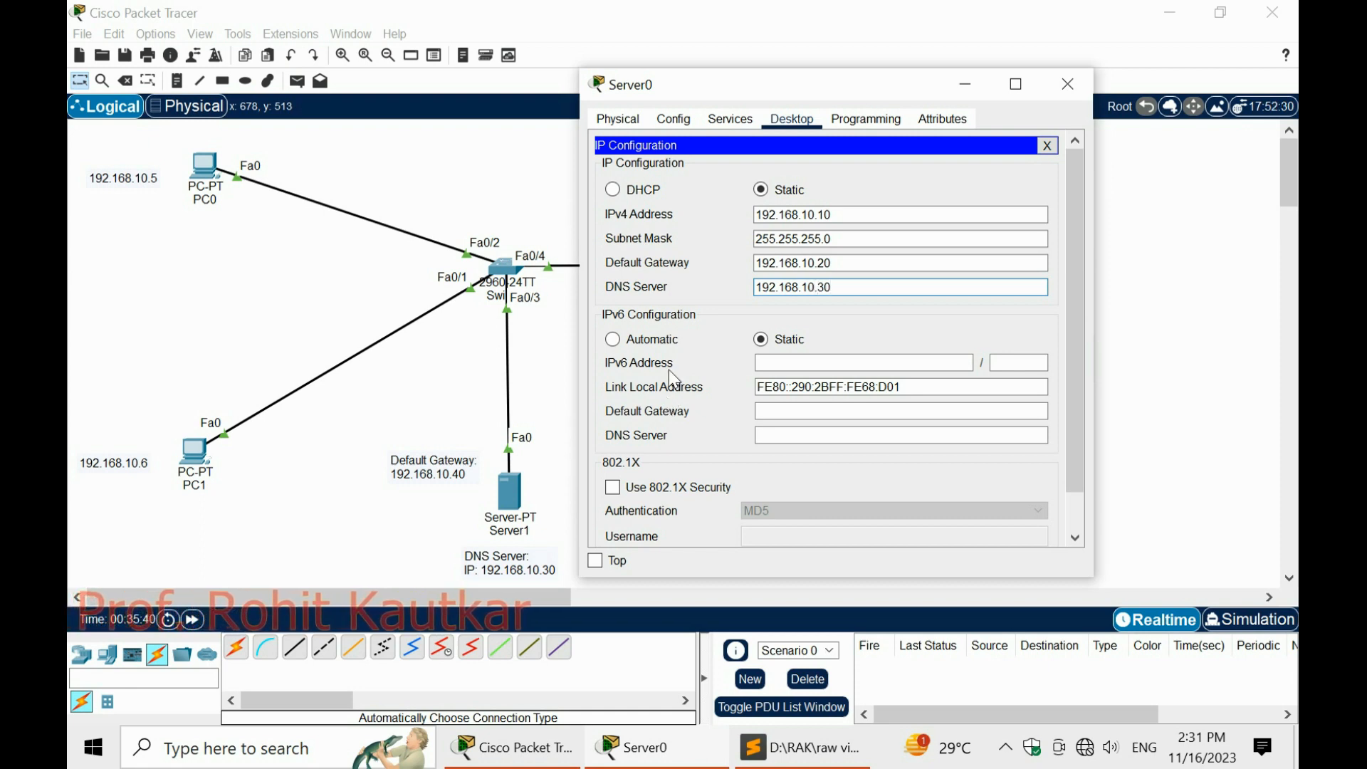
pyautogui.click(821, 269)
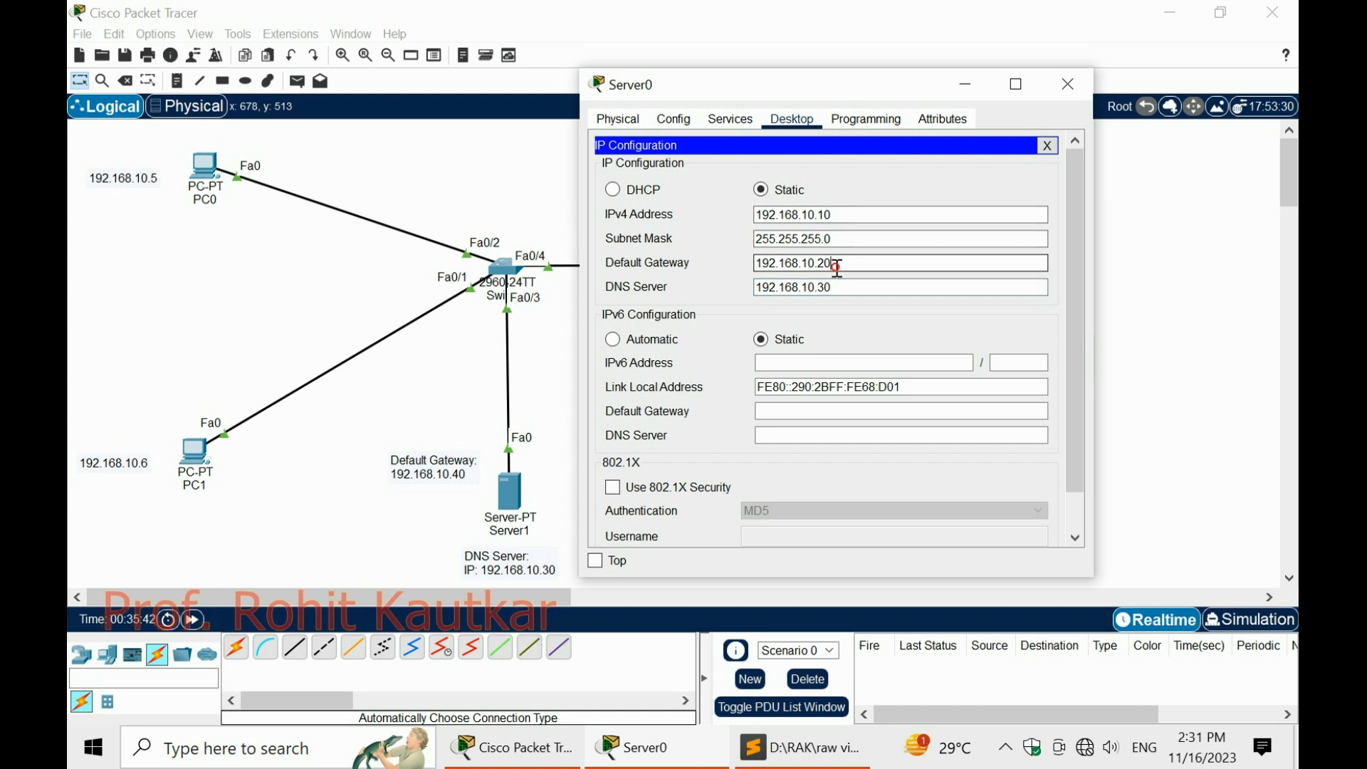
pyautogui.click(1046, 145)
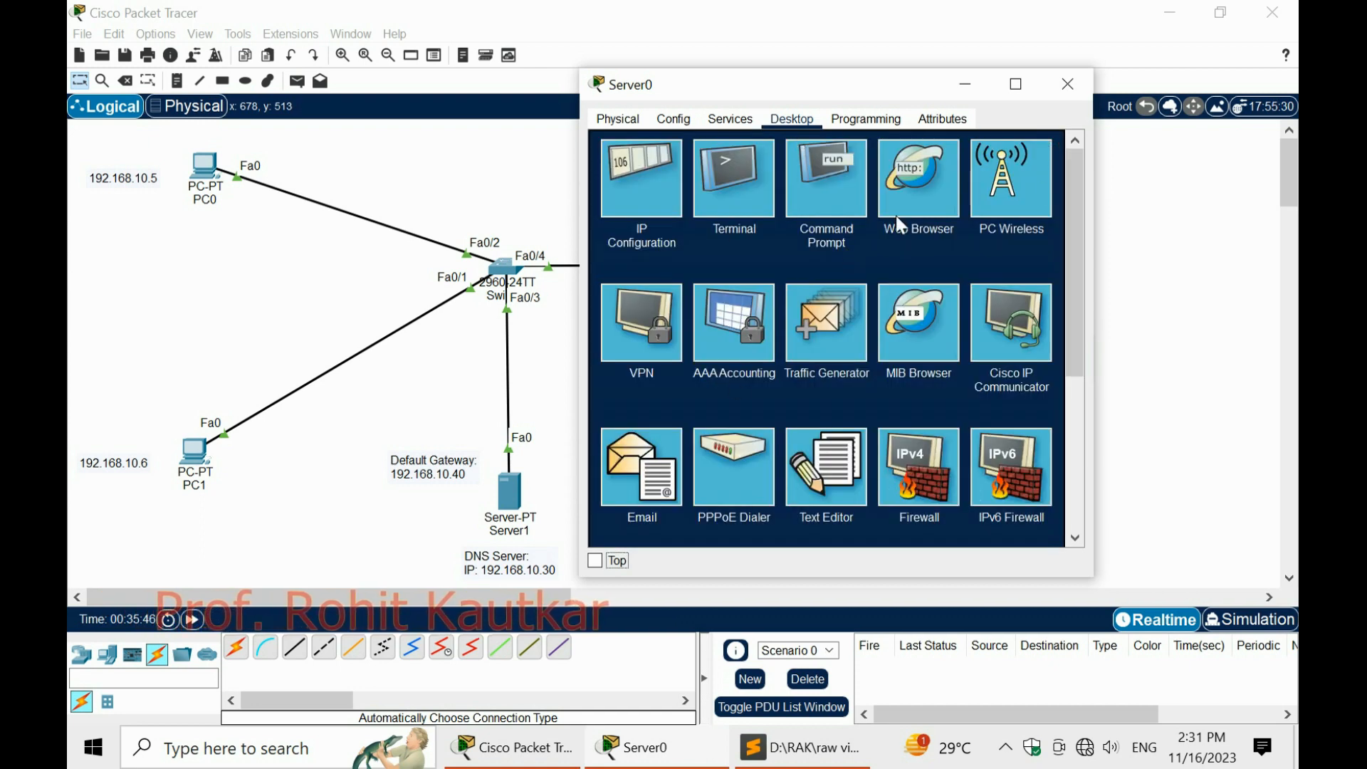
# Open Server0's FTP service settings and inspect the permissions of the existing default account
pyautogui.moveTo(808, 91); pyautogui.dragTo(504, 72)
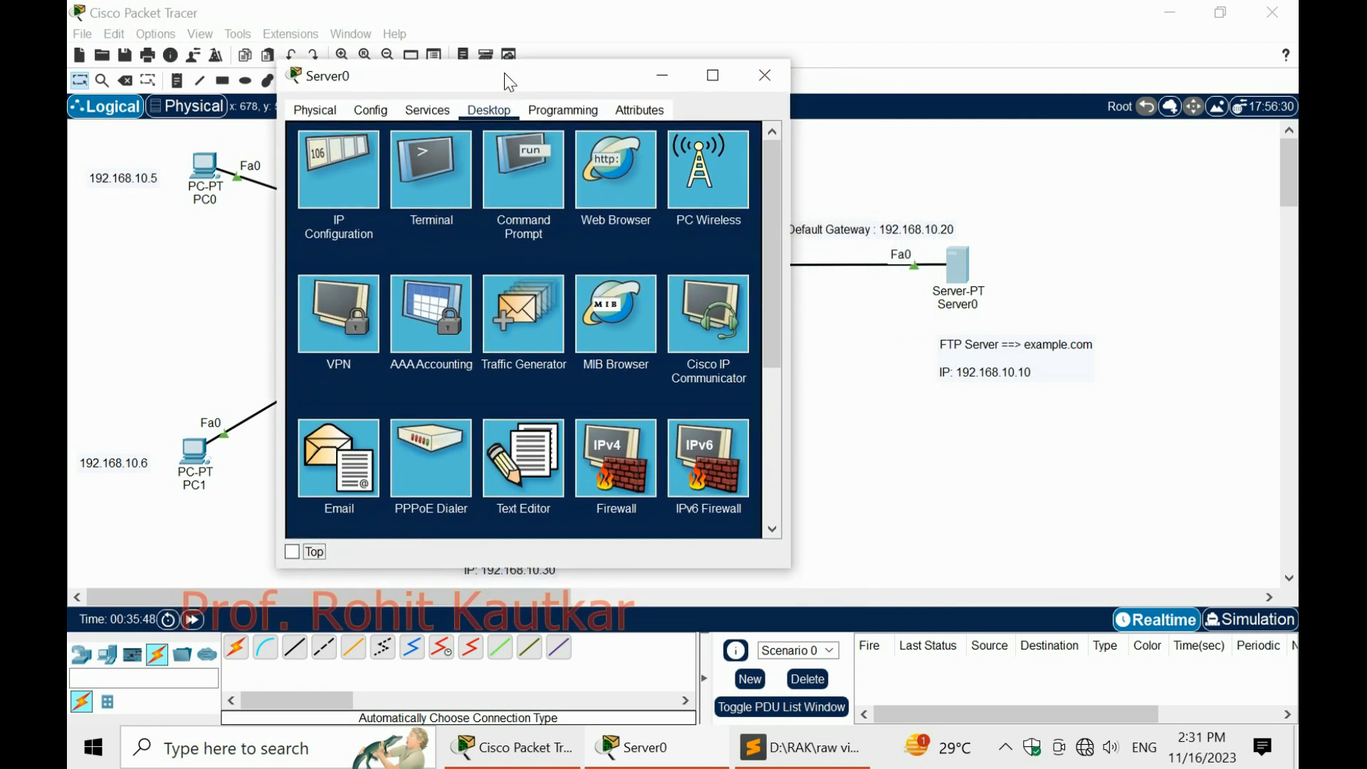
pyautogui.click(429, 110)
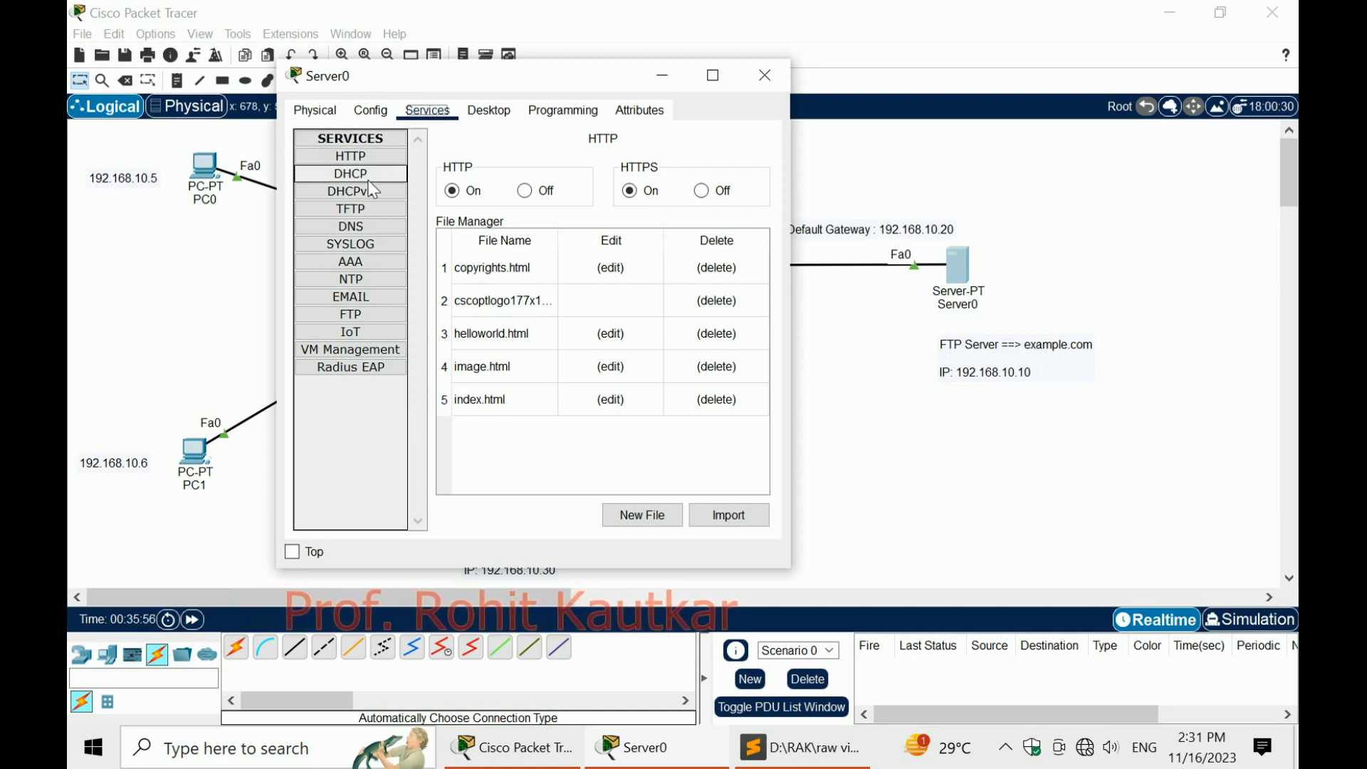
pyautogui.click(348, 314)
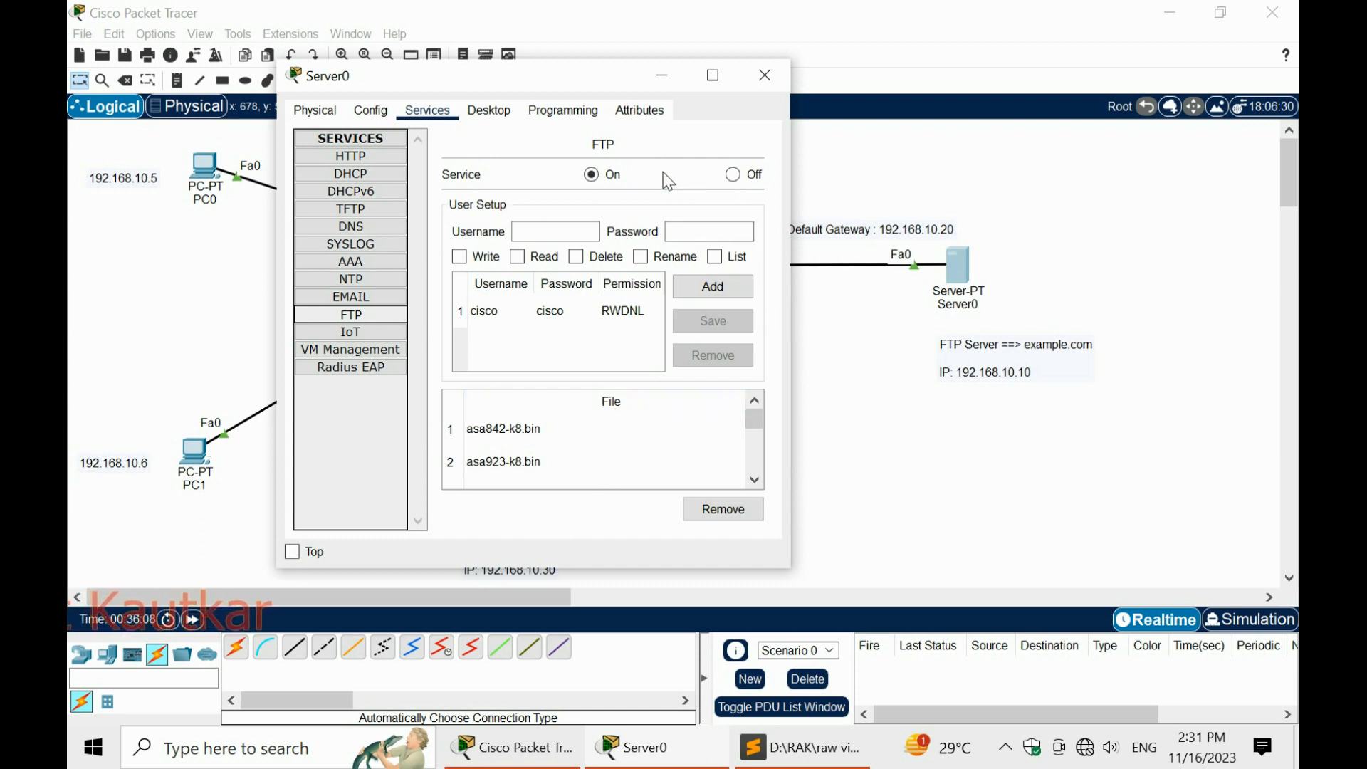
pyautogui.click(506, 318)
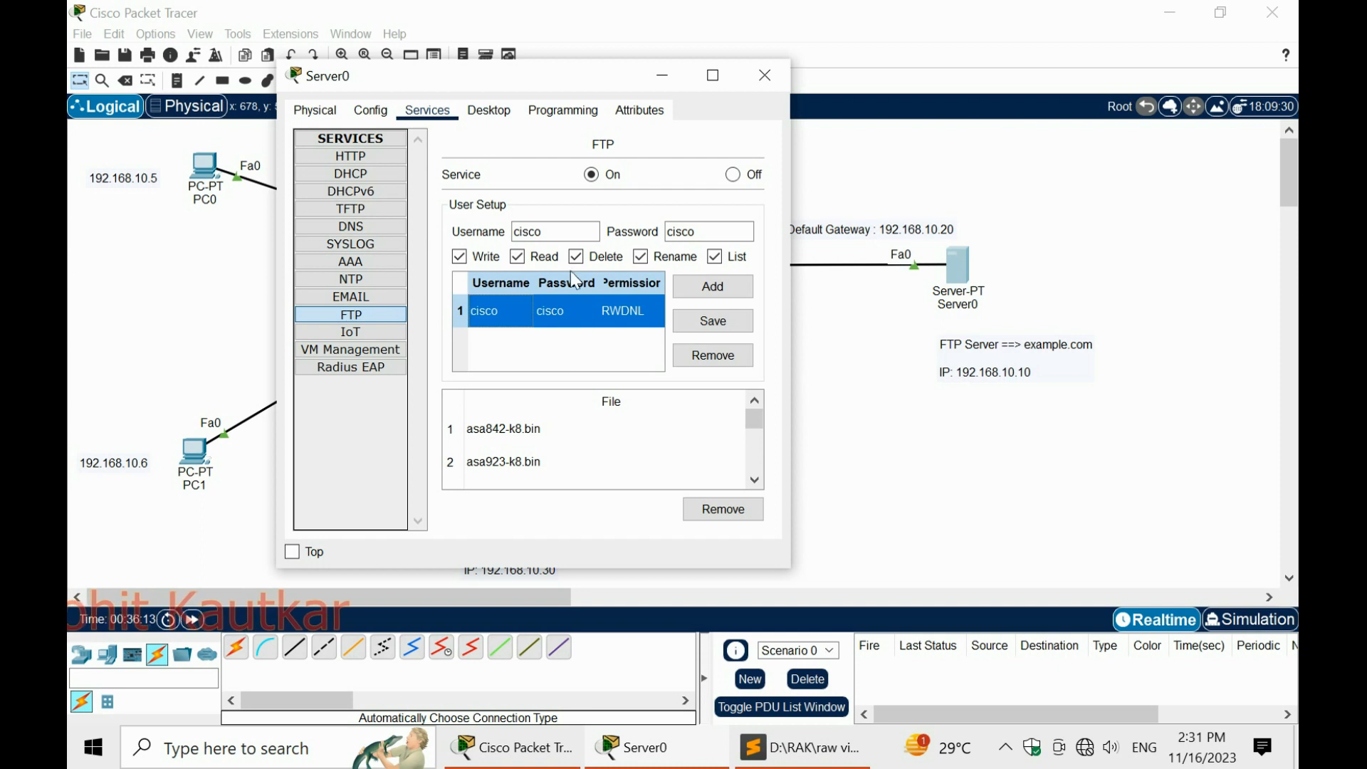
pyautogui.click(566, 344)
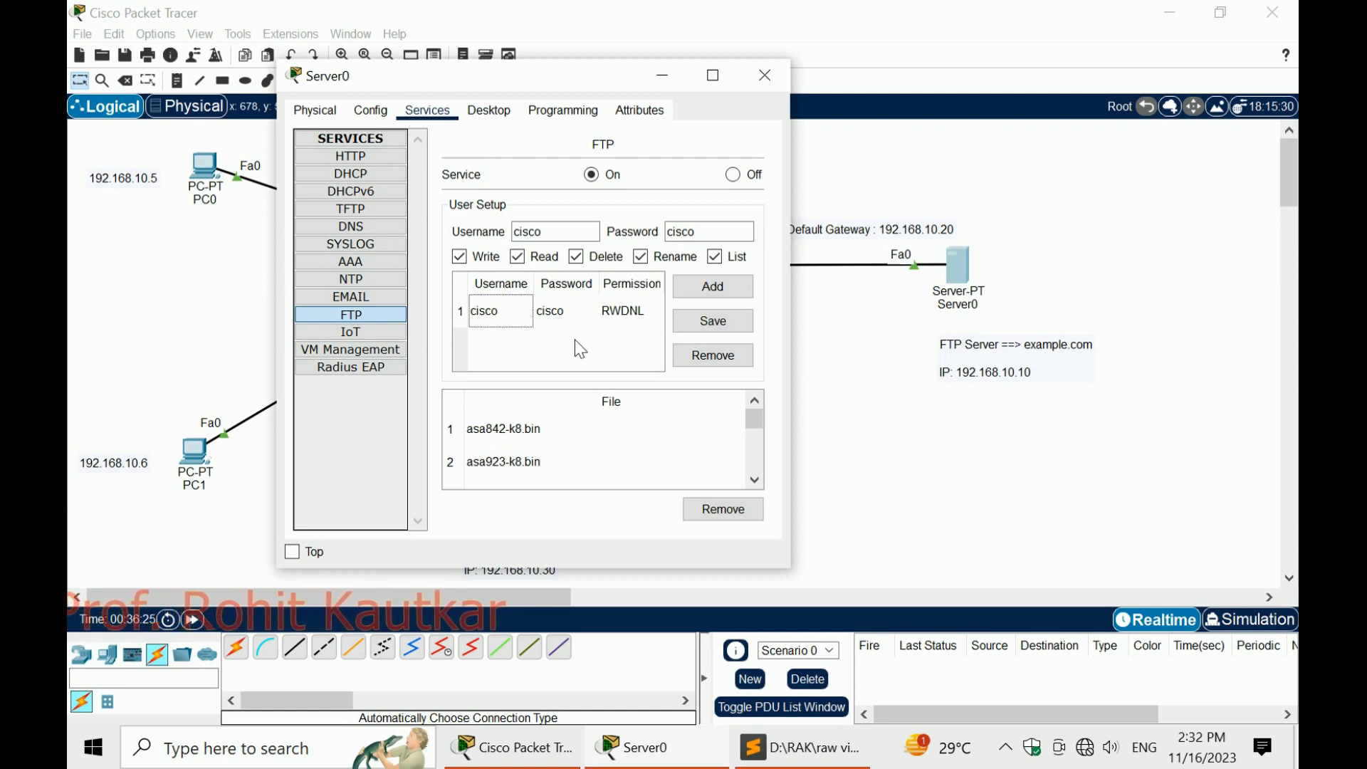
pyautogui.click(534, 350)
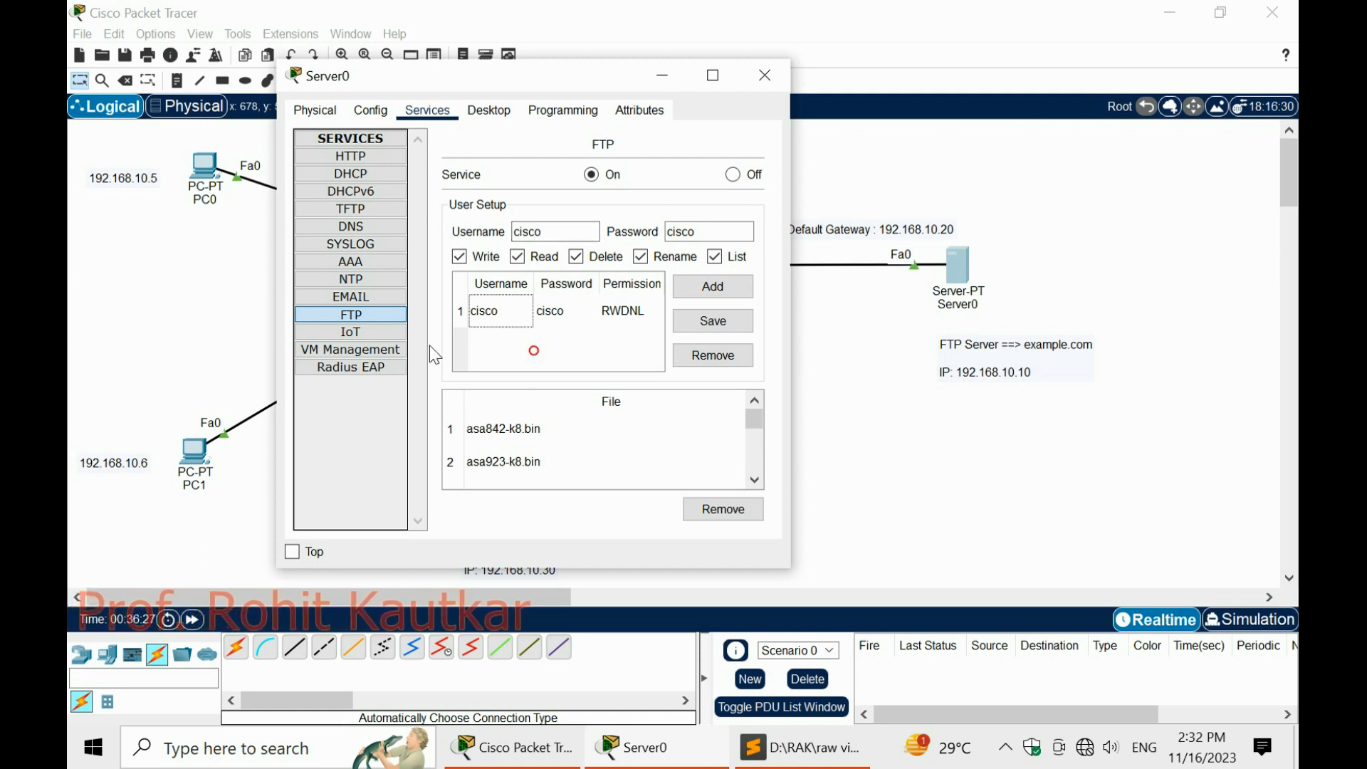
pyautogui.click(349, 318)
# Enter the username user1 and the account password for a new FTP user on Server0
pyautogui.click(549, 230)
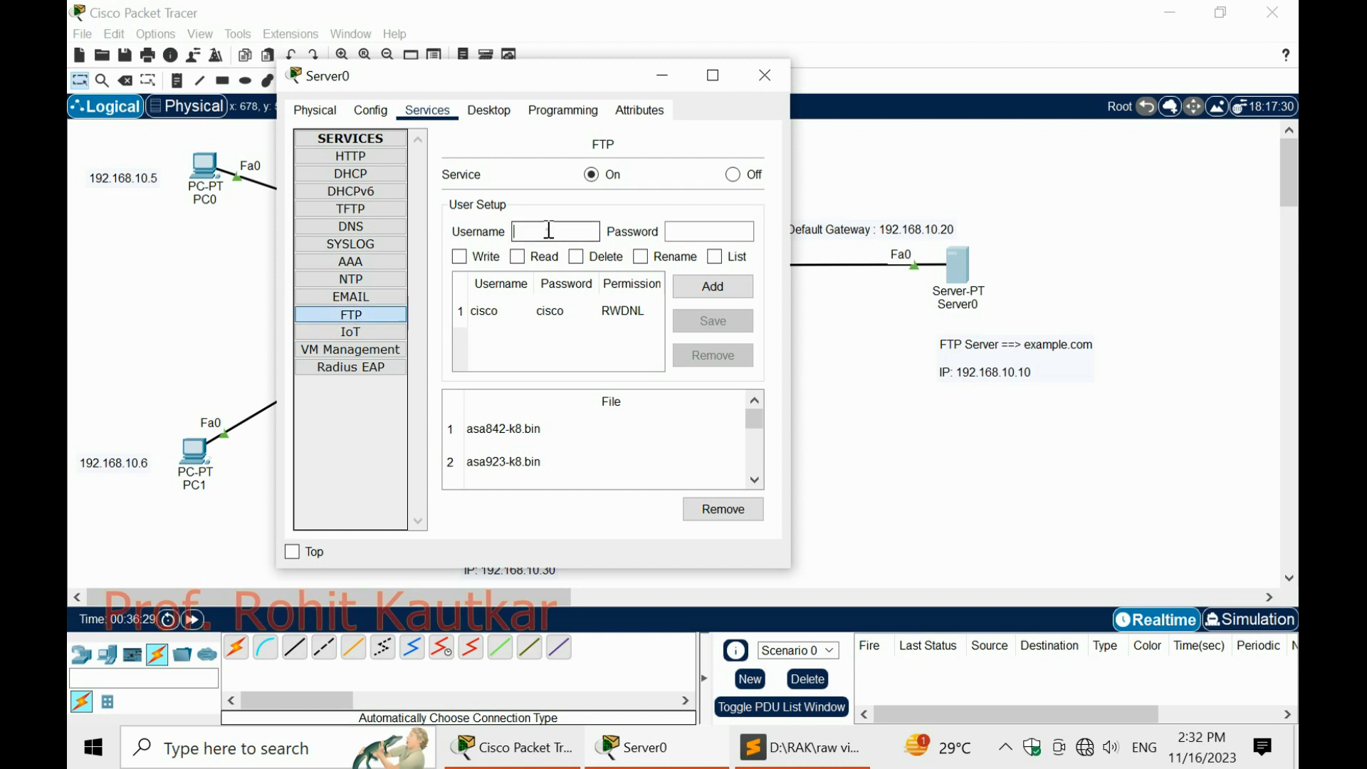
pyautogui.write('rak')
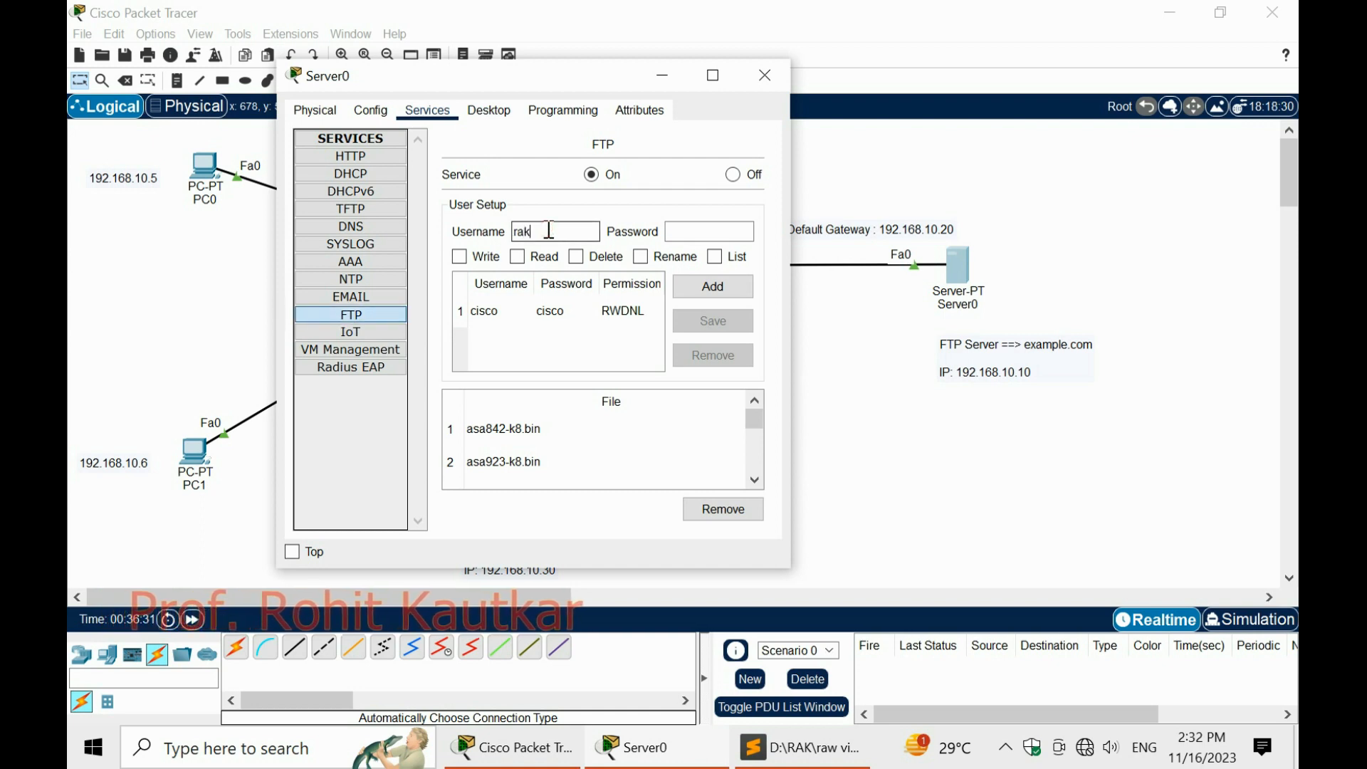
pyautogui.press('BackSpace')
pyautogui.press('BackSpace')
pyautogui.press('BackSpace')
pyautogui.write('user')
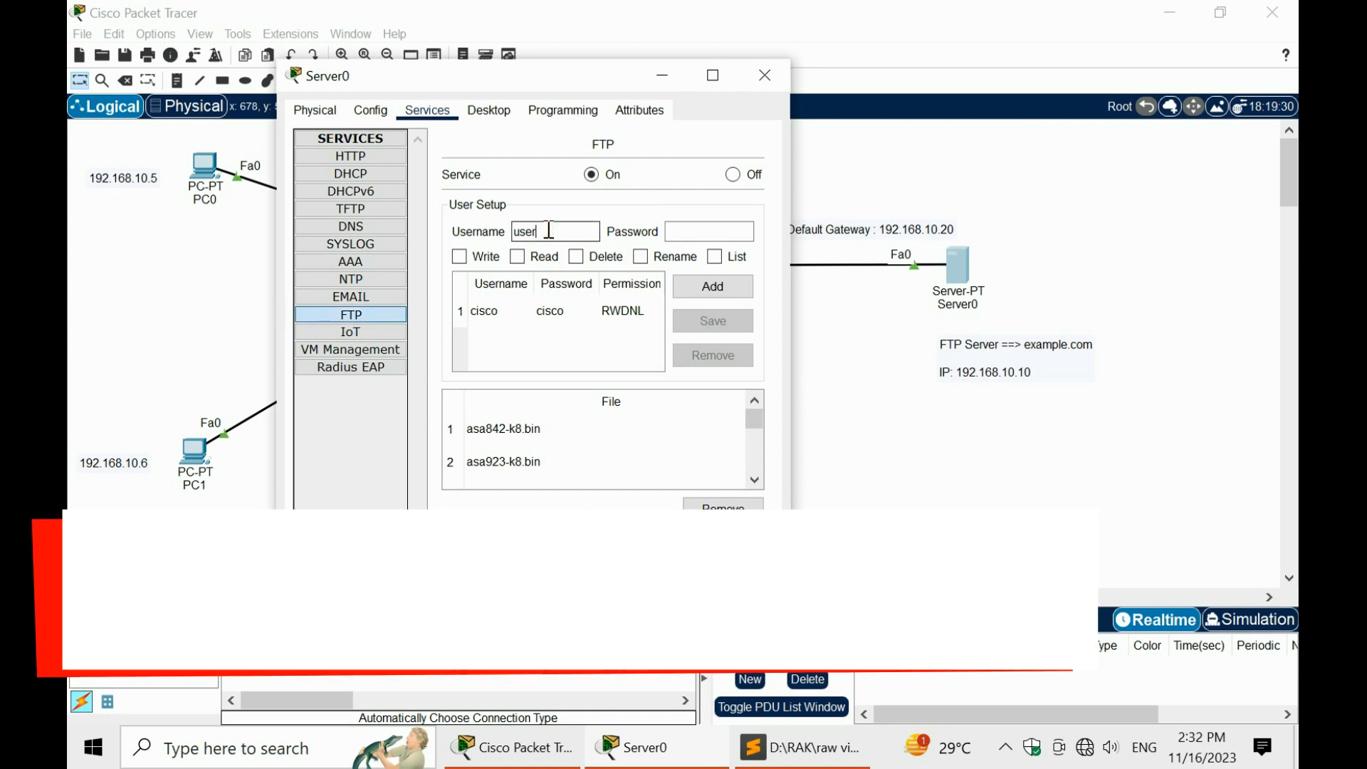
pyautogui.write('1')
pyautogui.press('Tab')
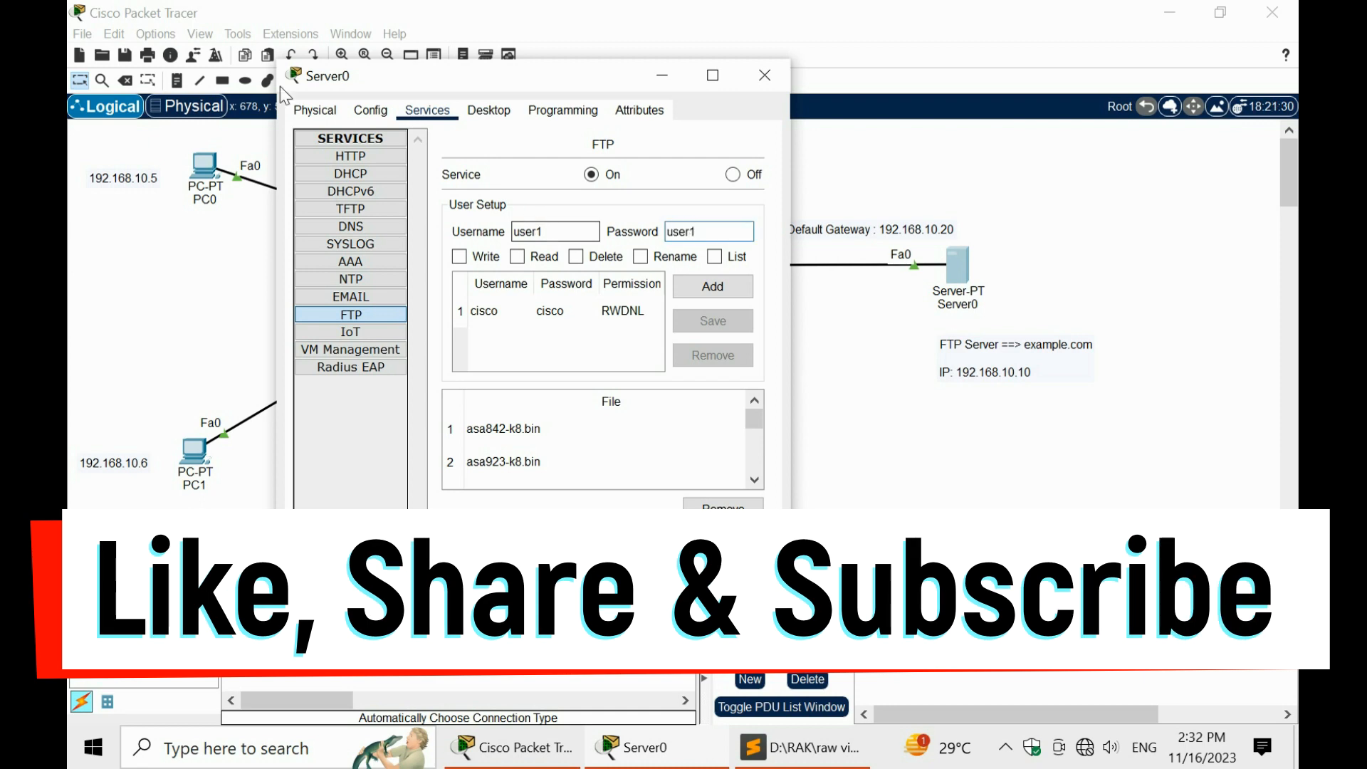
# Grant the new FTP user write, read, delete, rename and list permissions and add the account
pyautogui.click(459, 257)
pyautogui.click(517, 257)
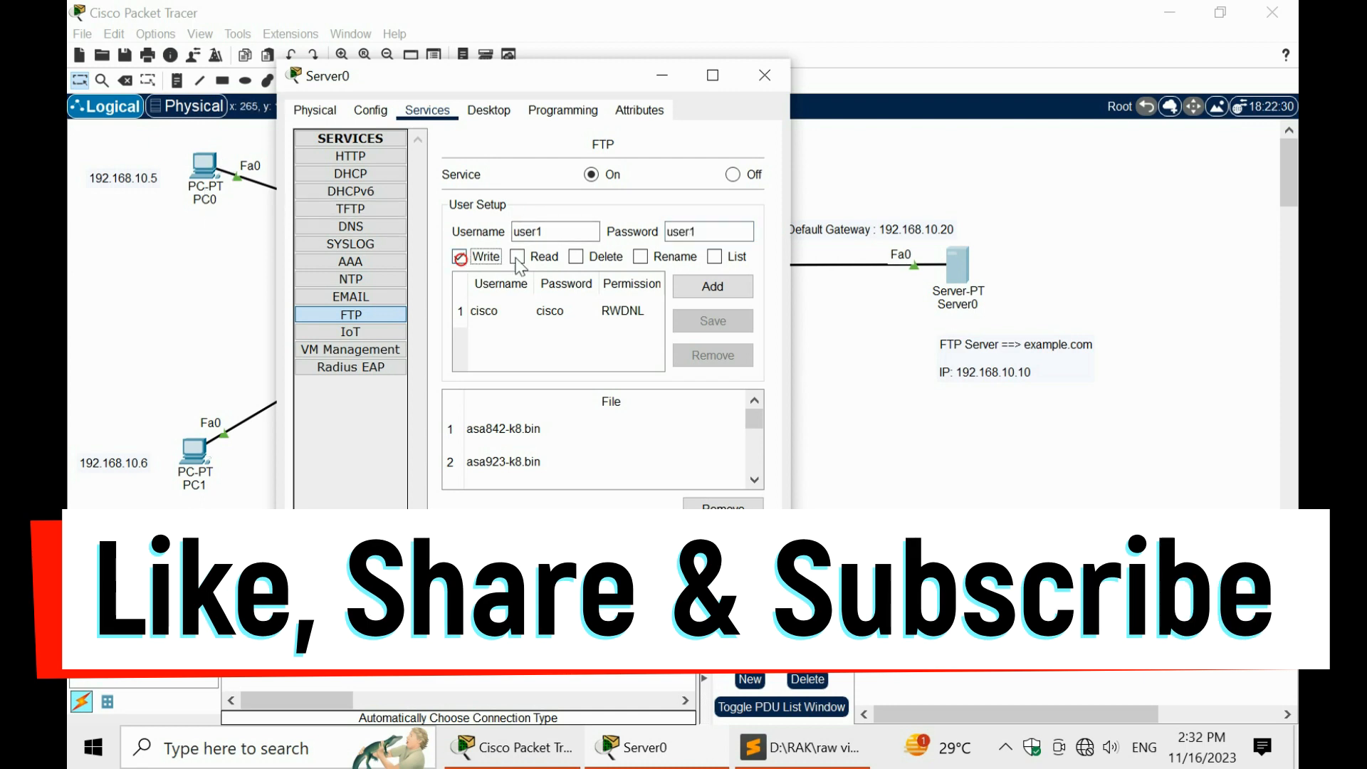
pyautogui.click(575, 257)
pyautogui.click(640, 256)
pyautogui.click(715, 256)
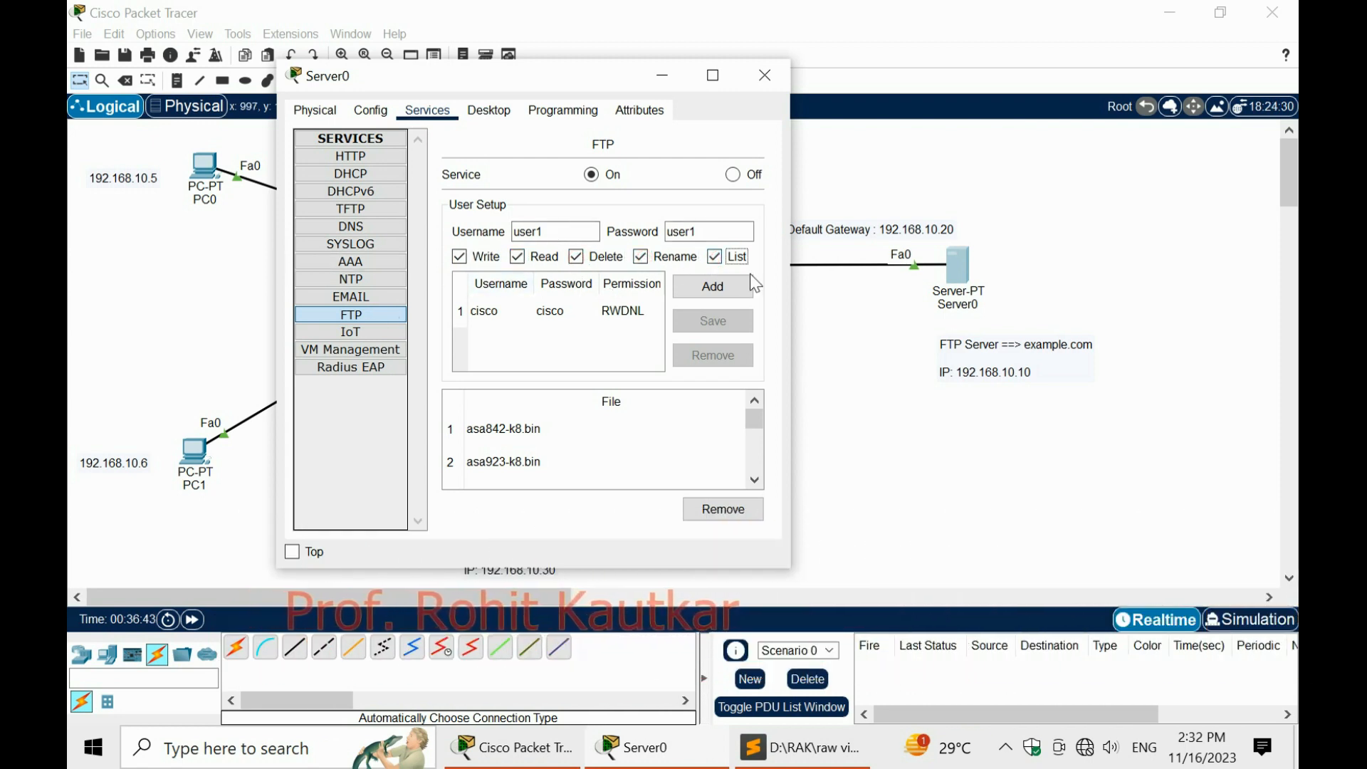
pyautogui.click(732, 287)
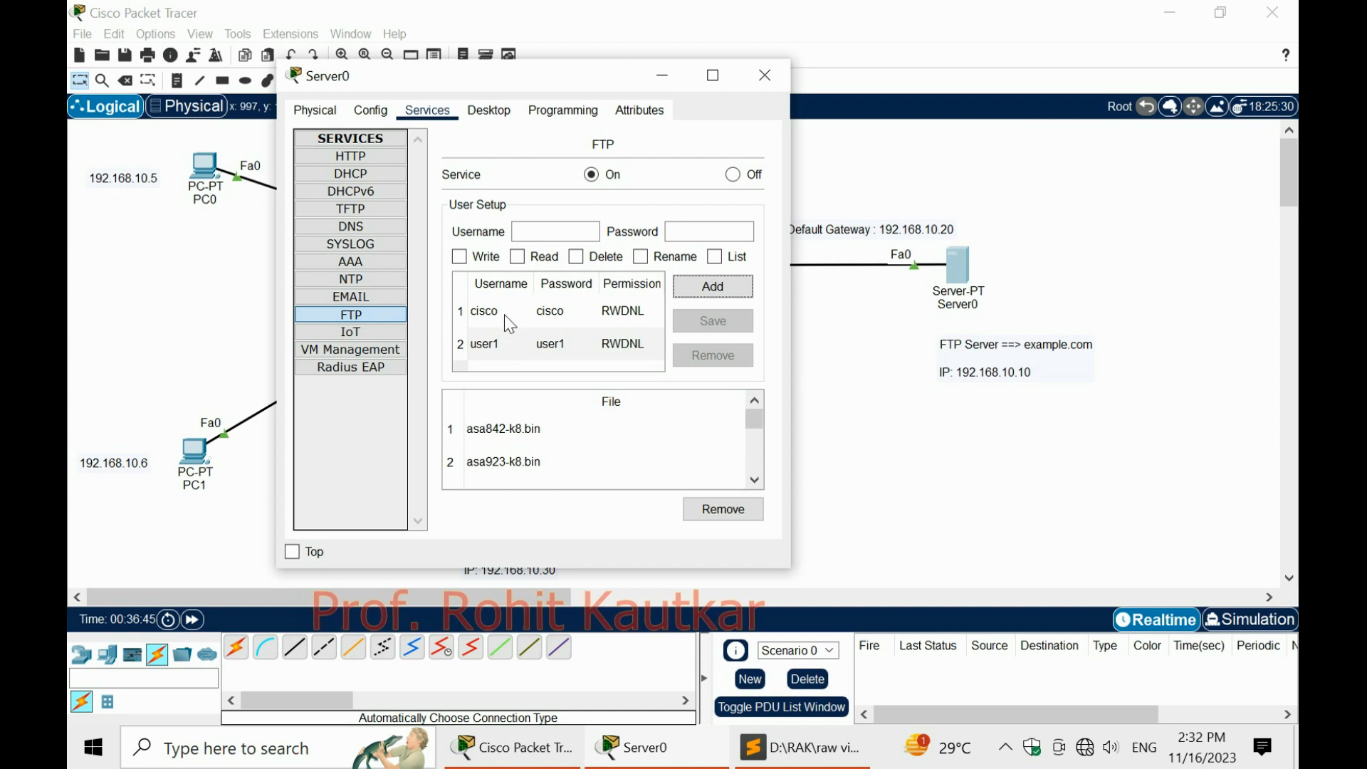
# Save the user1 account, look through the FTP server's file list and close Server0's settings
pyautogui.click(494, 348)
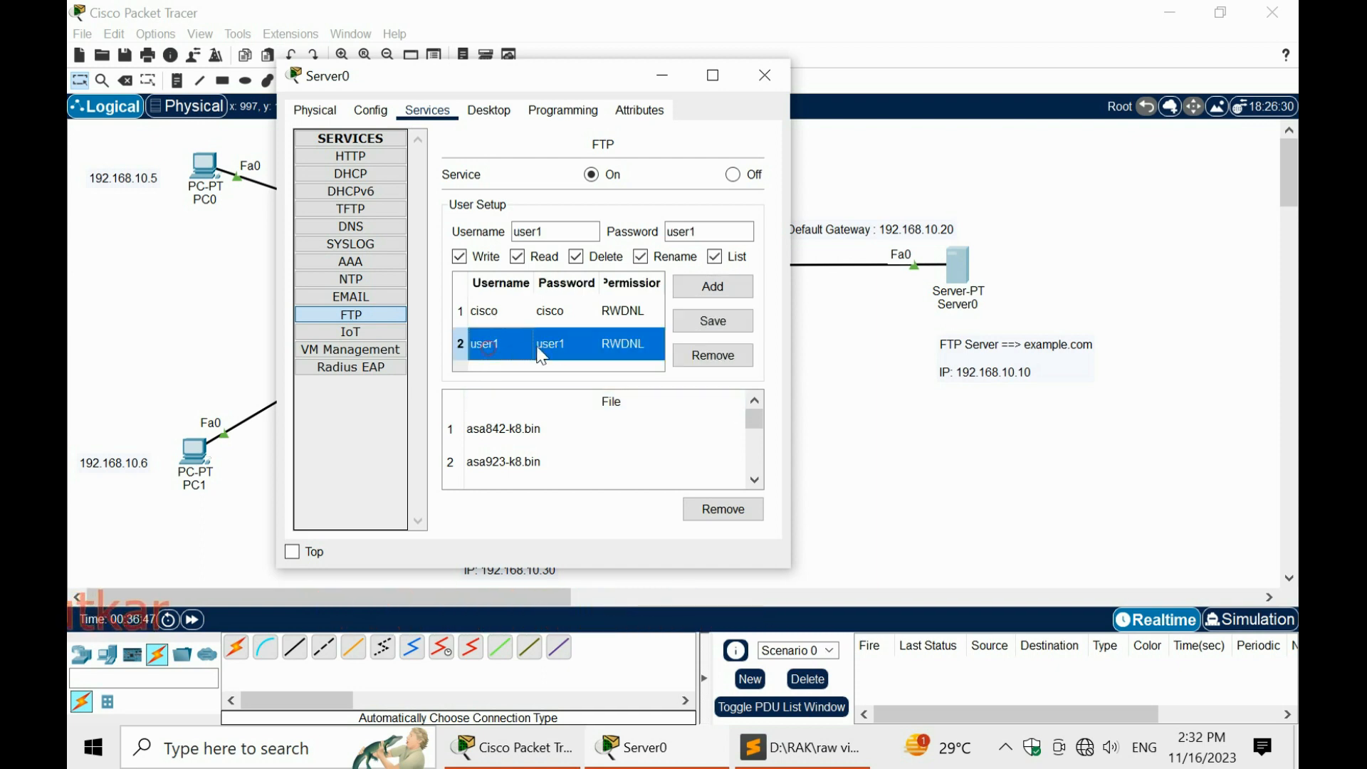
pyautogui.click(707, 322)
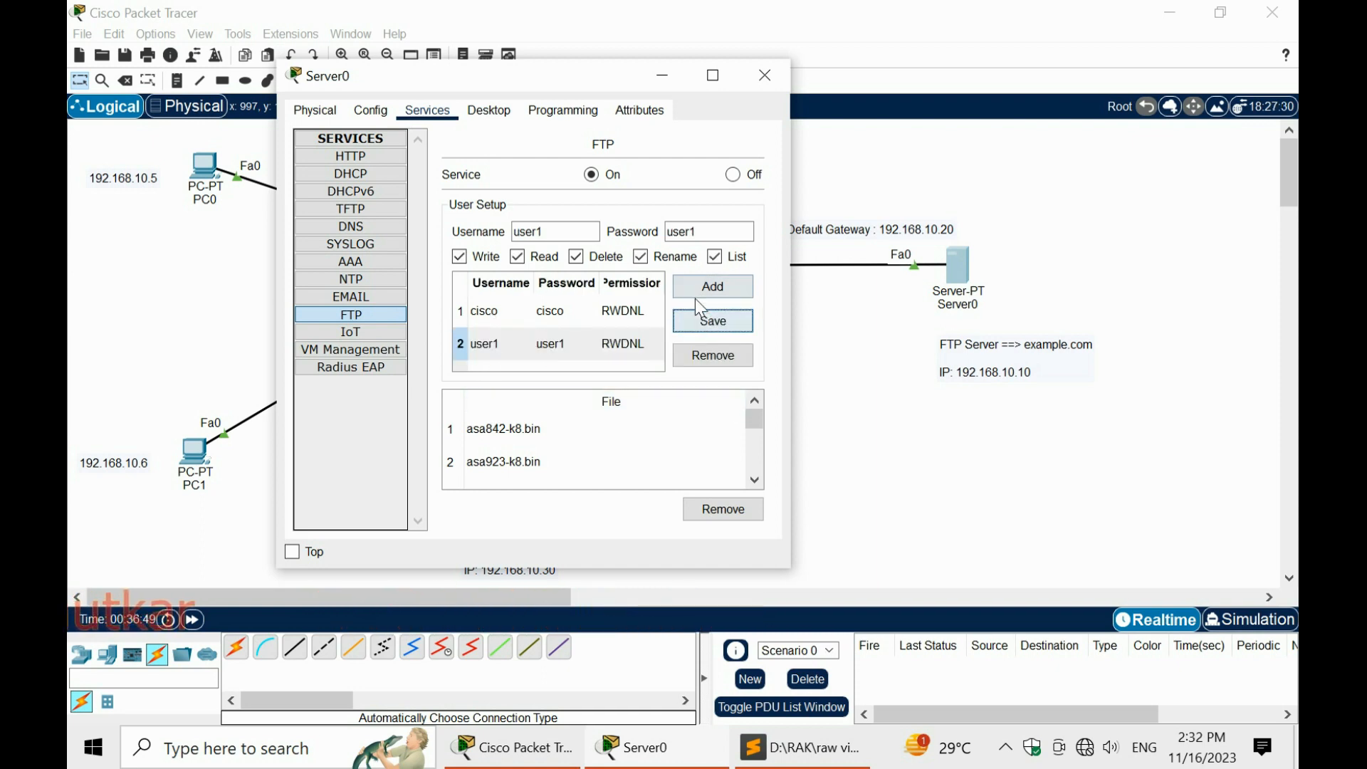
pyautogui.moveTo(756, 418); pyautogui.dragTo(756, 470)
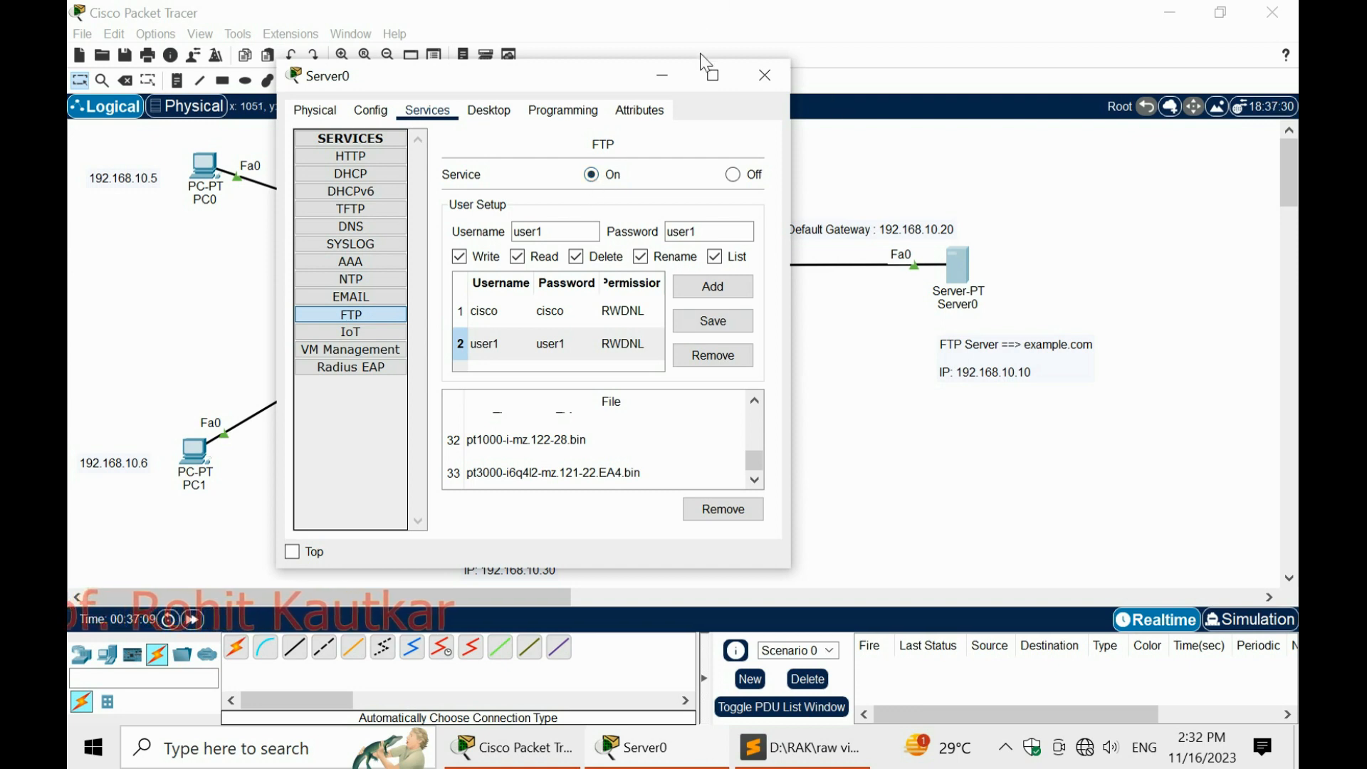
pyautogui.click(774, 70)
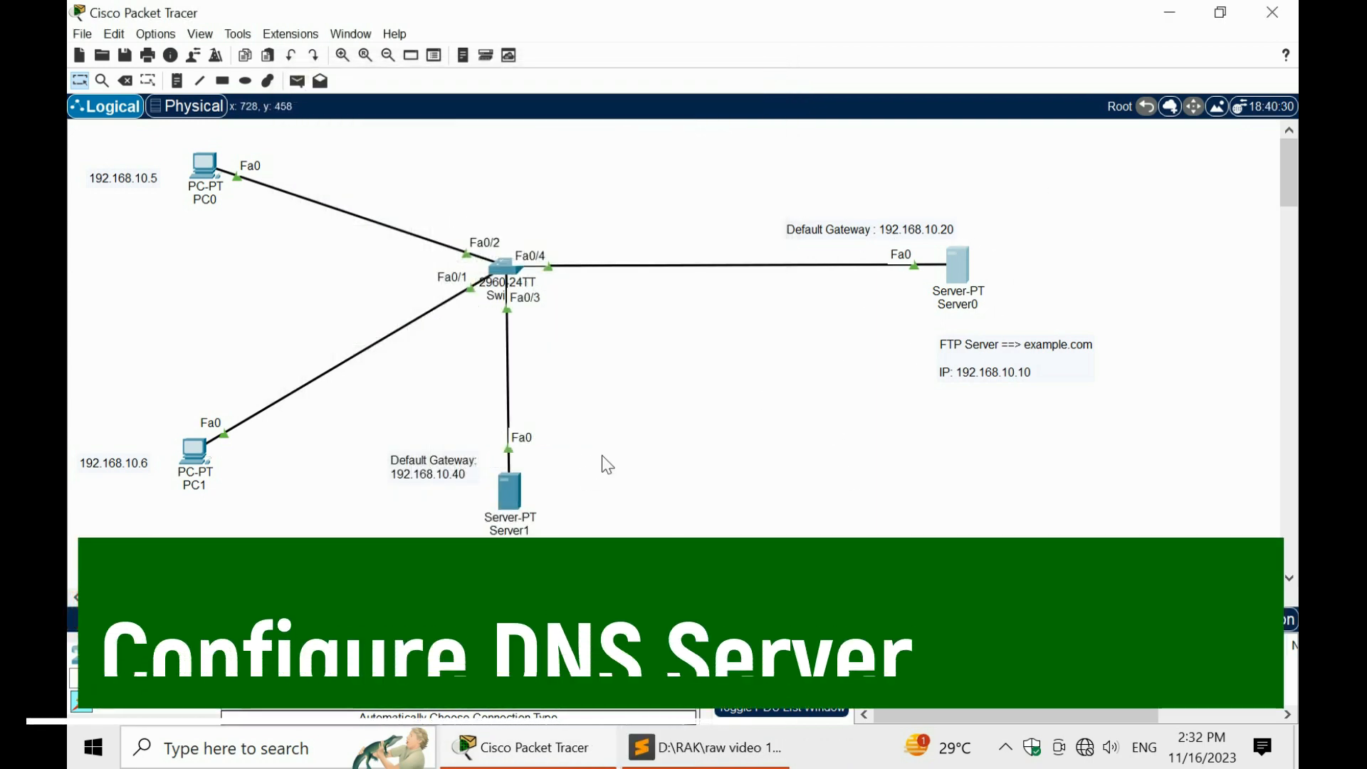
# Give Server1 the static IPv4 address 192.168.10.30 with the default subnet mask 255.255.255.0
pyautogui.click(509, 490)
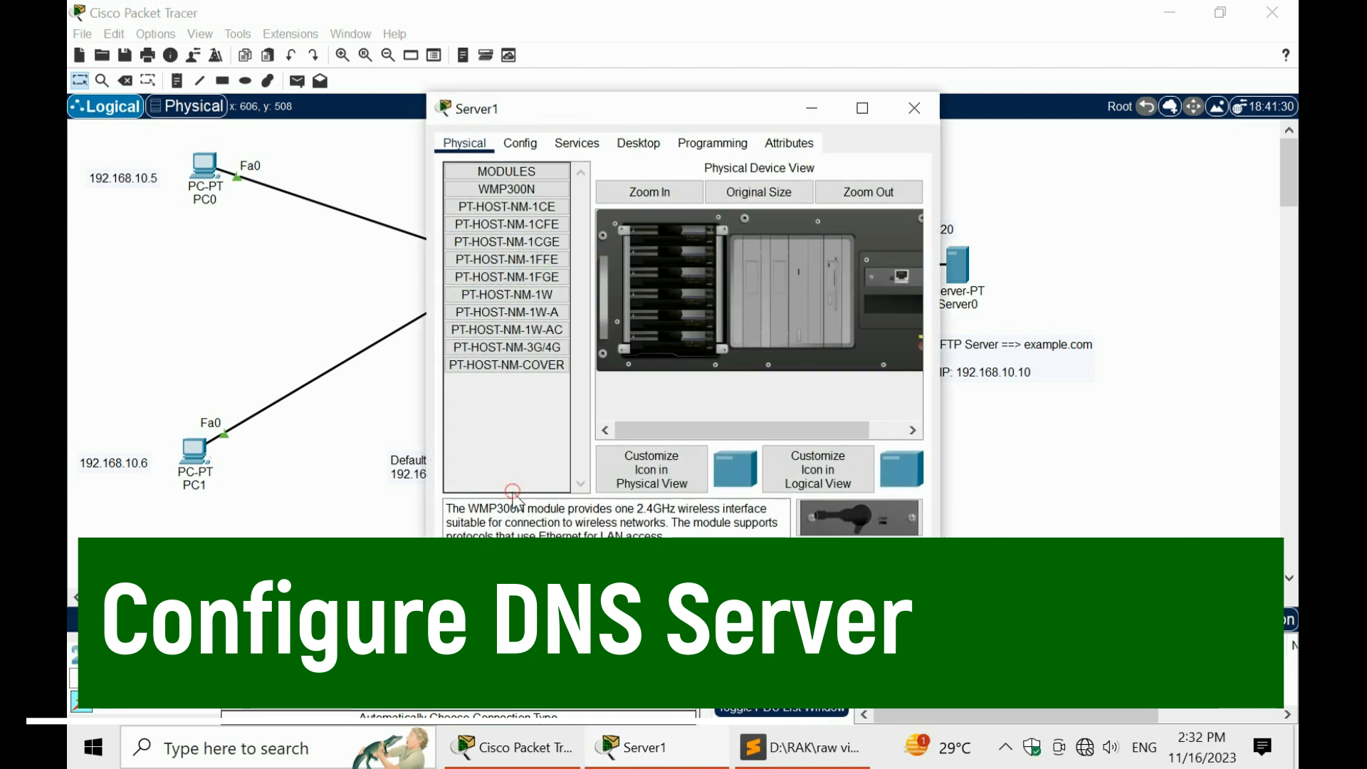
pyautogui.moveTo(669, 114); pyautogui.dragTo(898, 77)
pyautogui.click(866, 106)
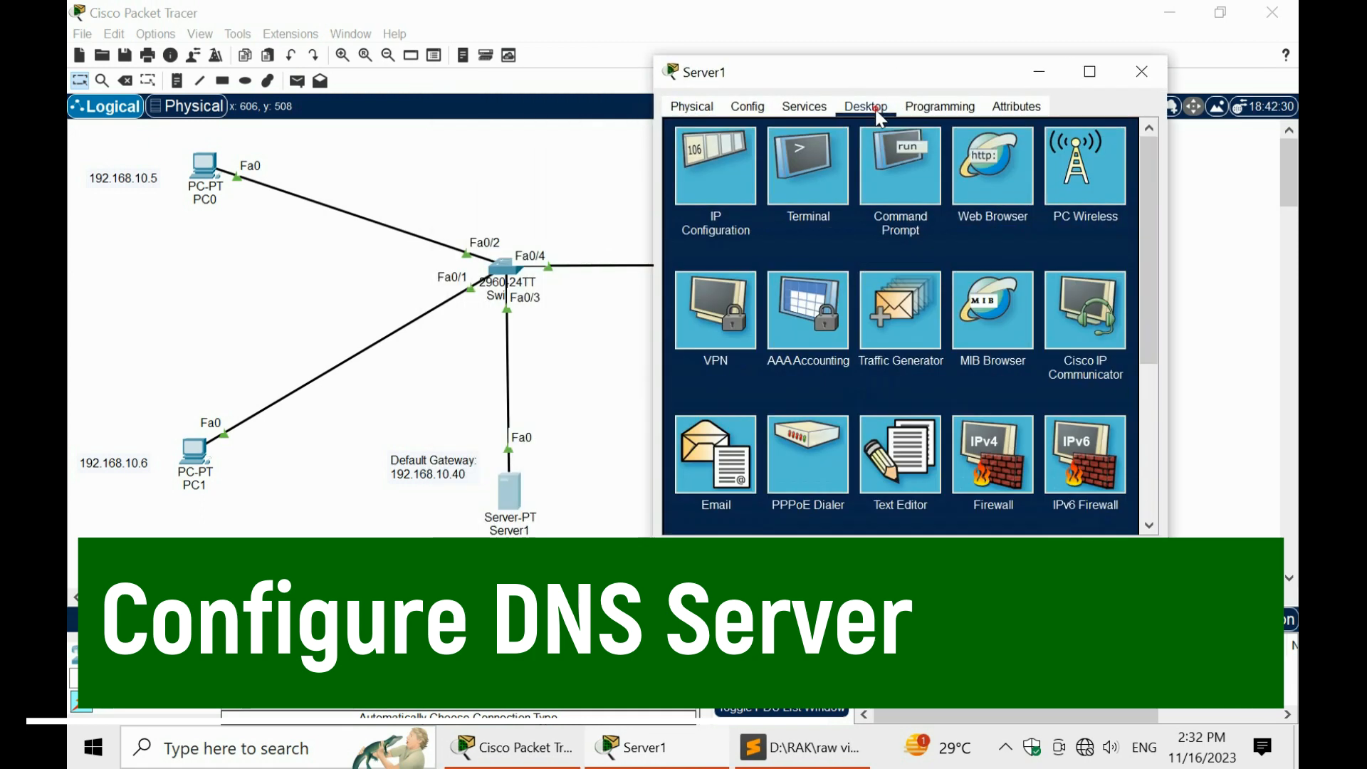
pyautogui.click(714, 175)
pyautogui.click(855, 203)
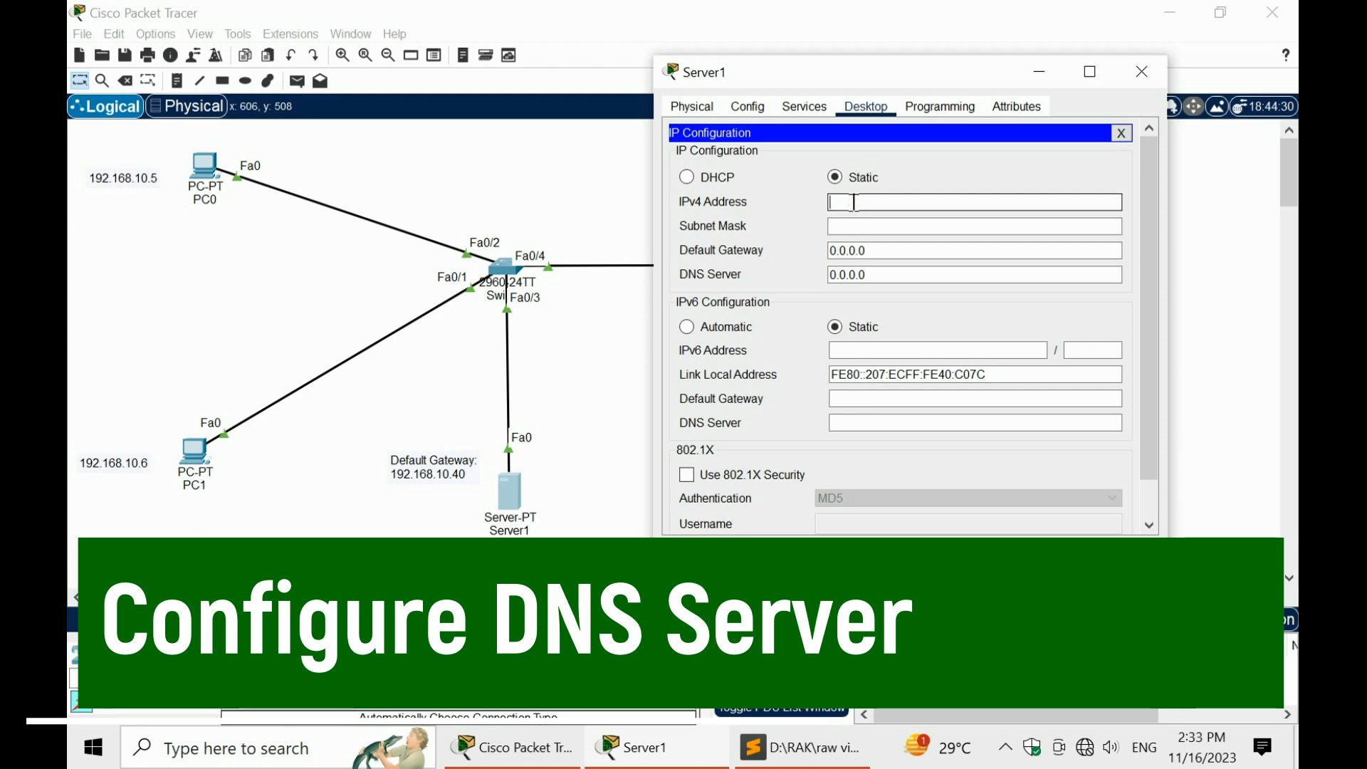
pyautogui.write('192.168.10.30')
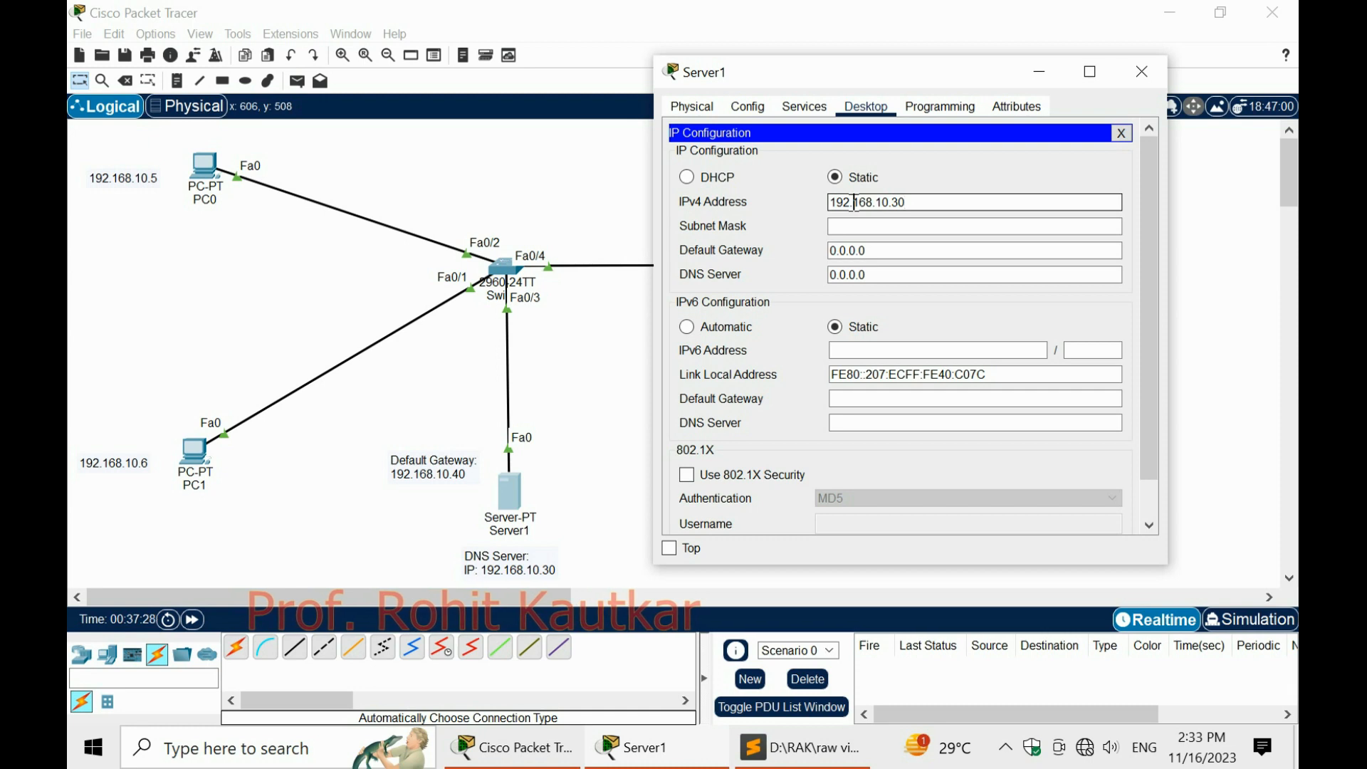
pyautogui.press('Tab')
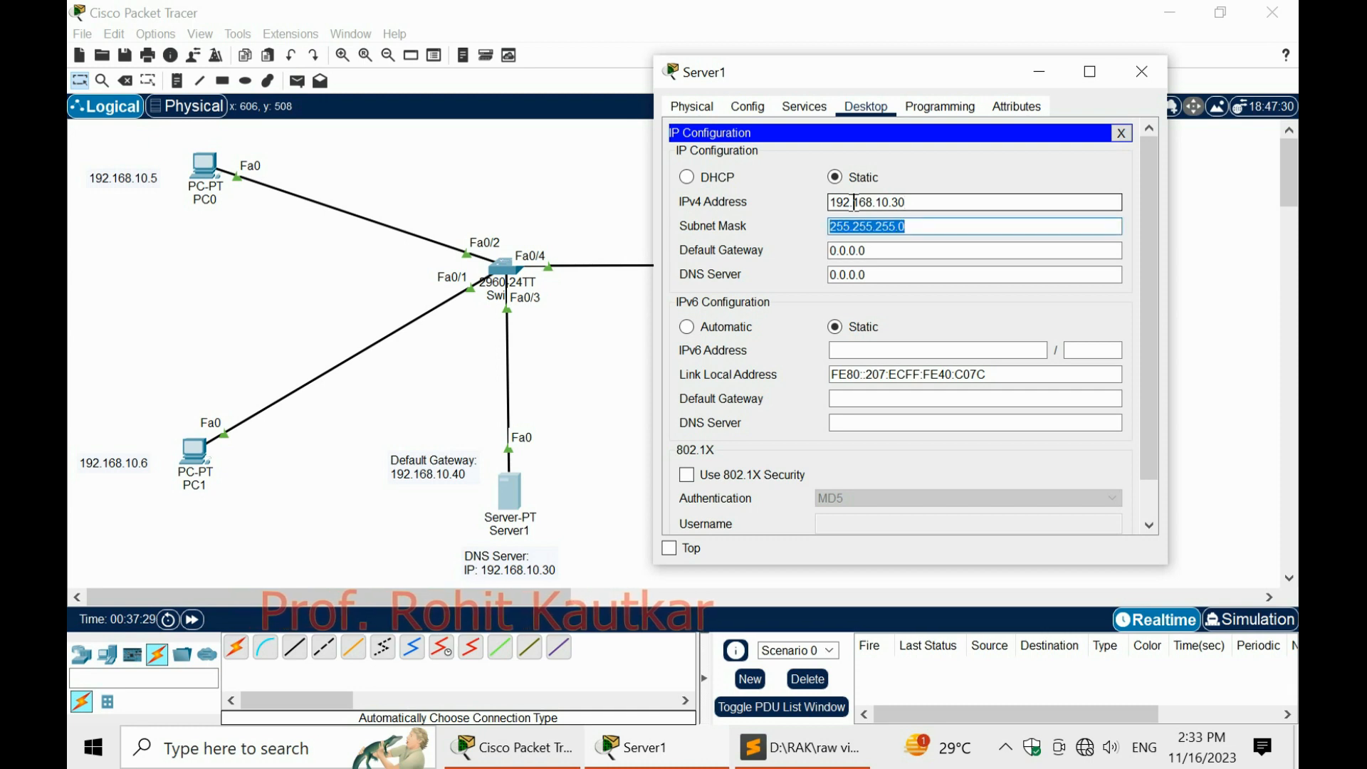
pyautogui.press('Tab')
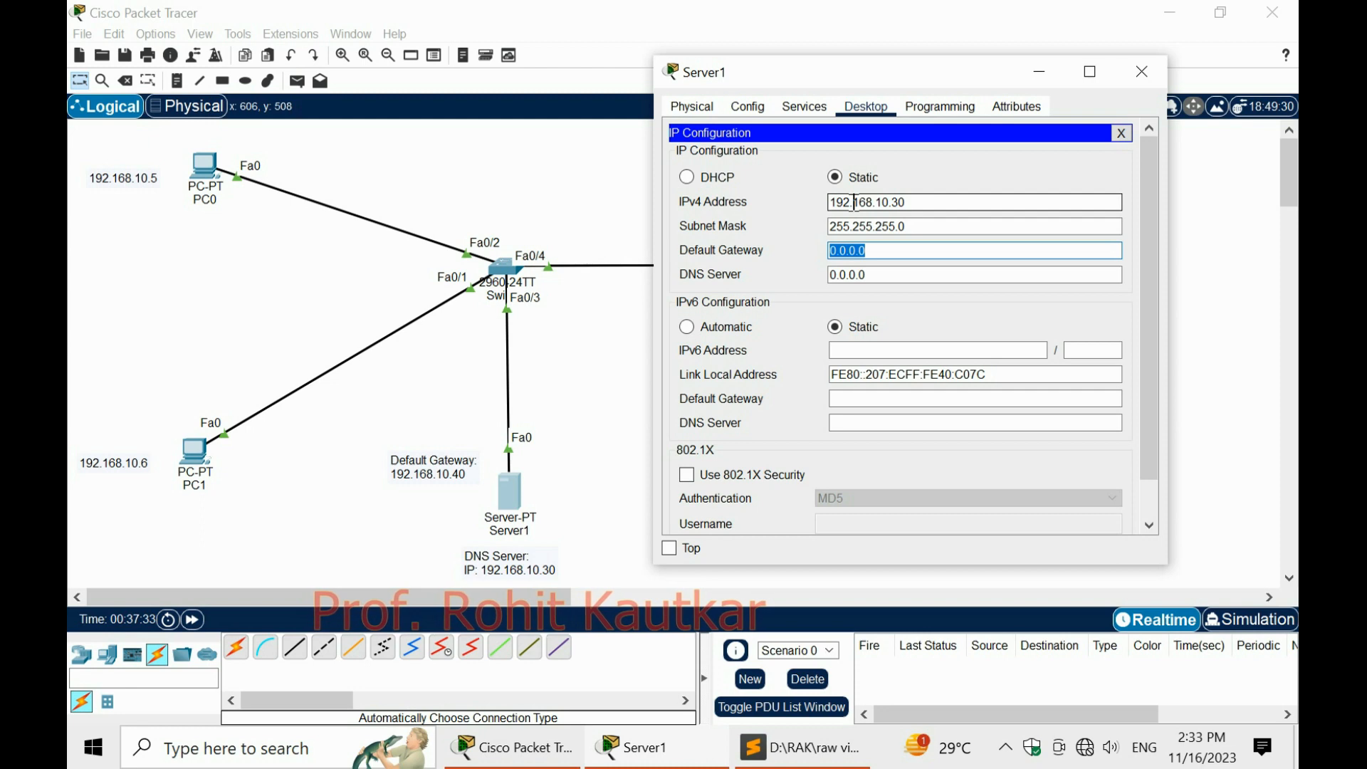
# Set Server1's default gateway to 192.168.10.40 and its DNS server to 192.168.10.30, then close the IP configuration
pyautogui.write('192.168.10.40')
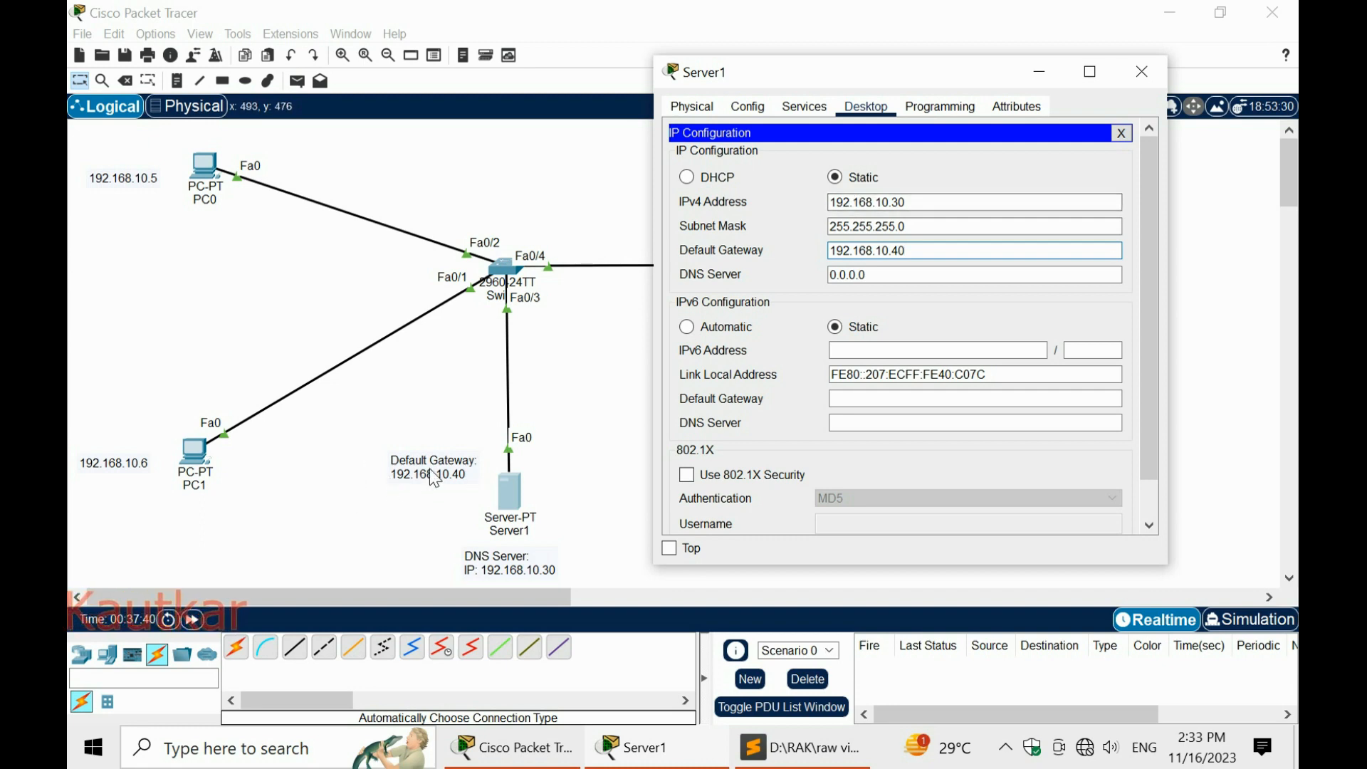
pyautogui.press('Tab')
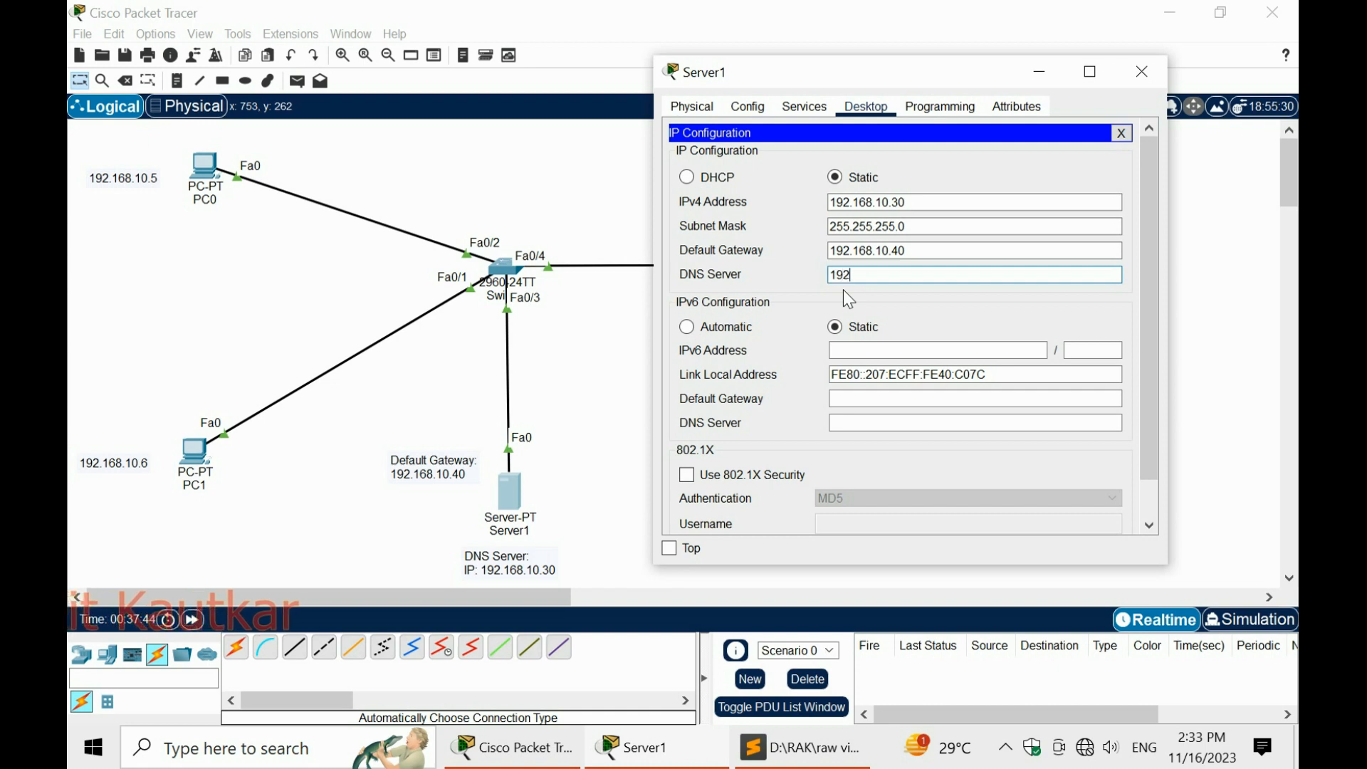
pyautogui.write('192.168.10.30')
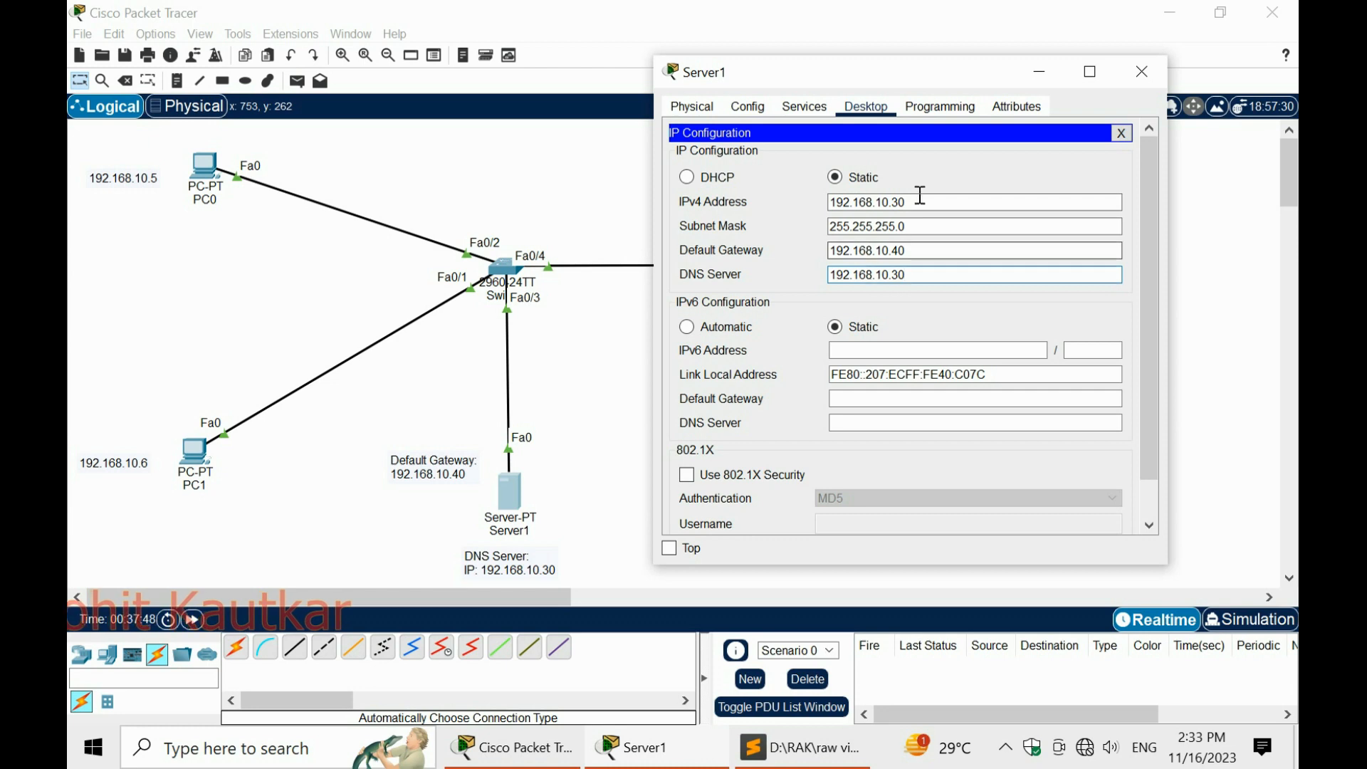
pyautogui.click(967, 220)
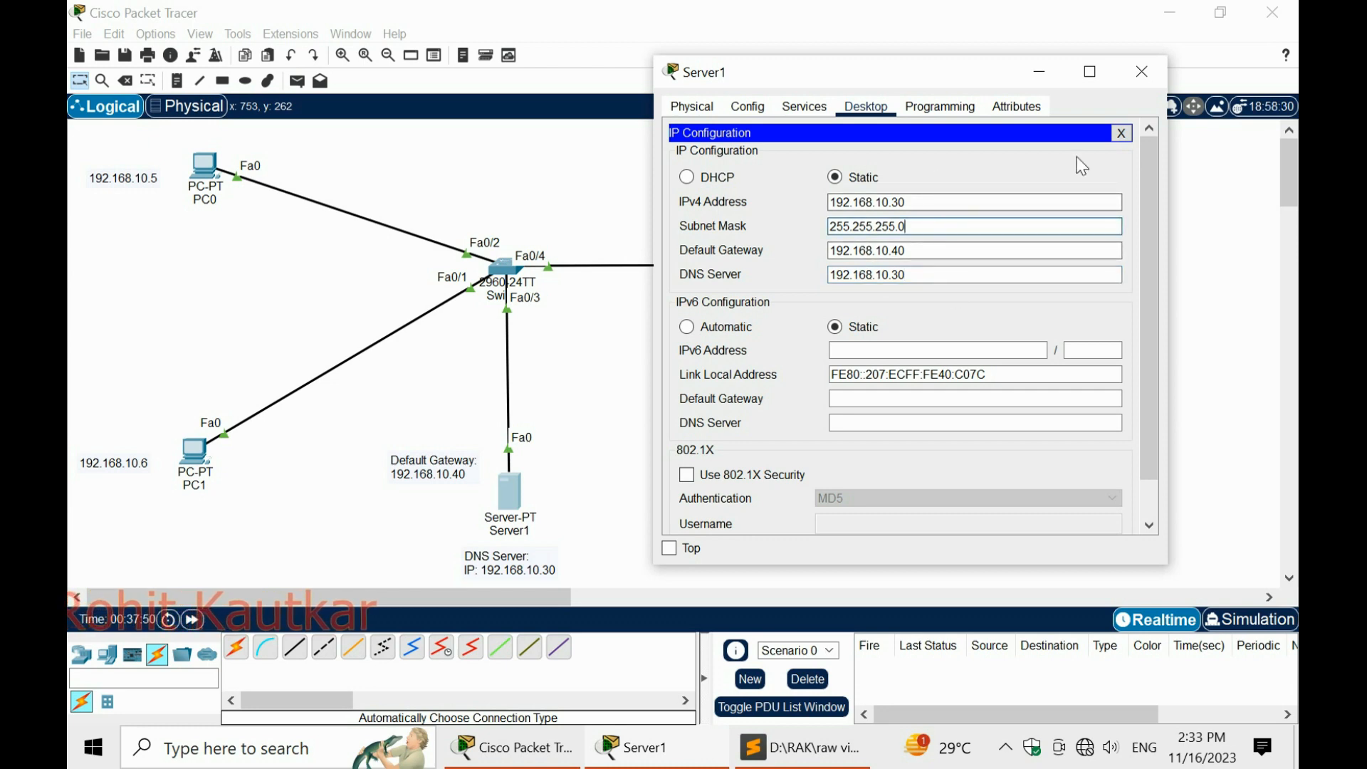
pyautogui.click(1121, 134)
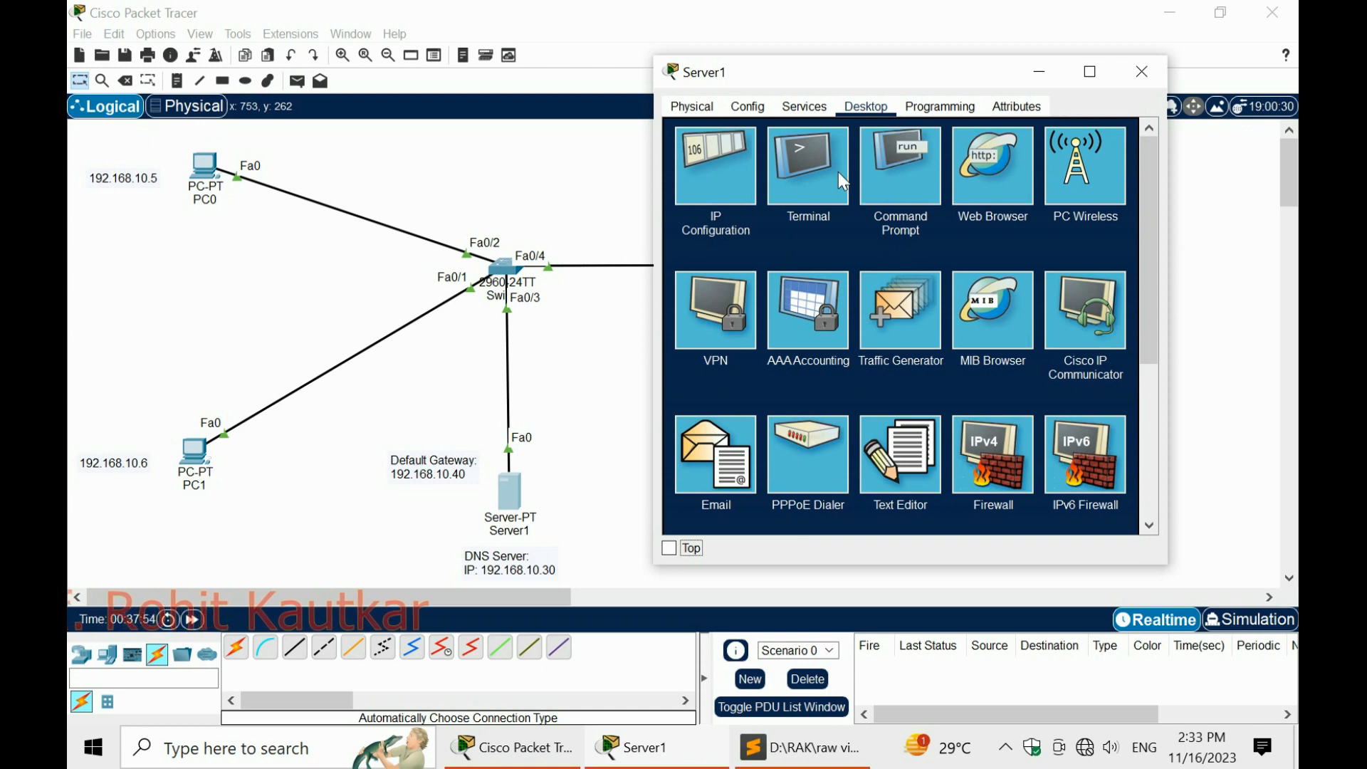
# Turn on the DNS service on Server1
pyautogui.click(805, 107)
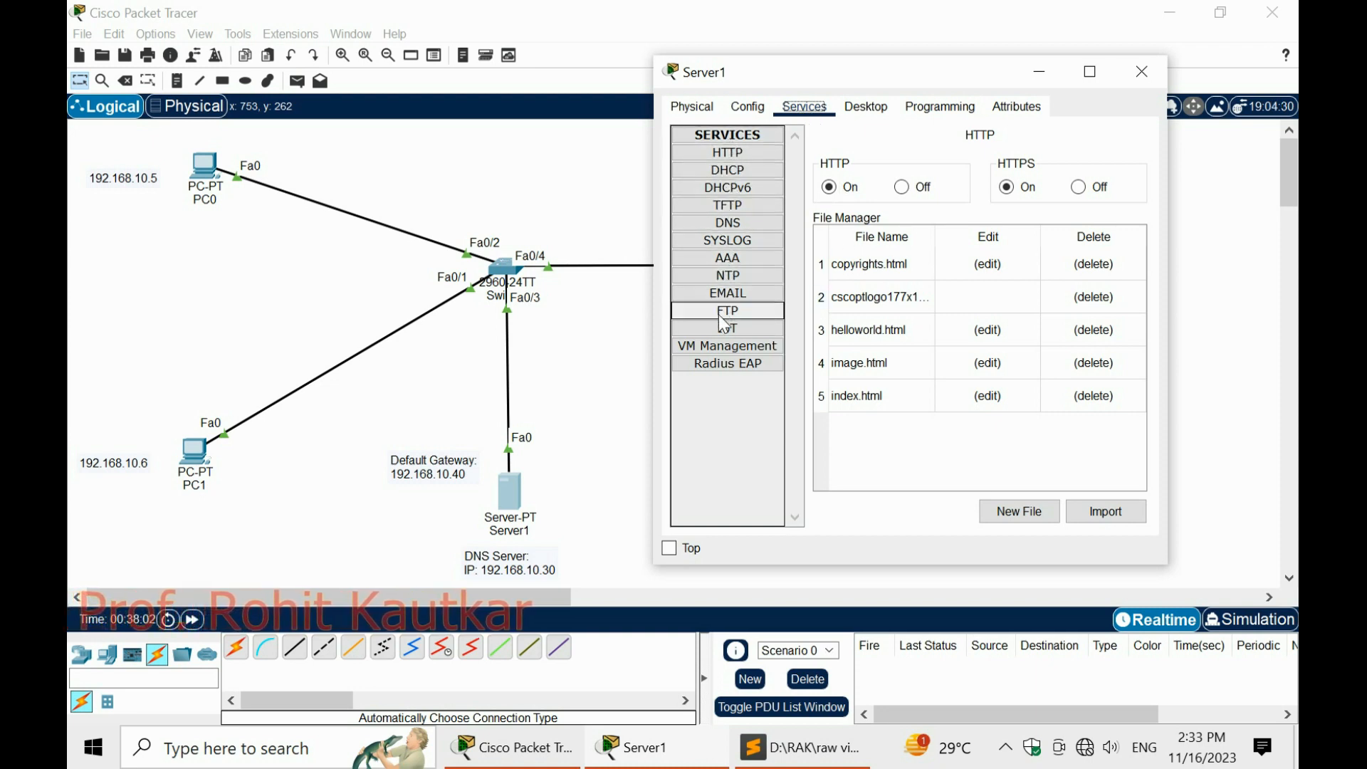
pyautogui.click(733, 225)
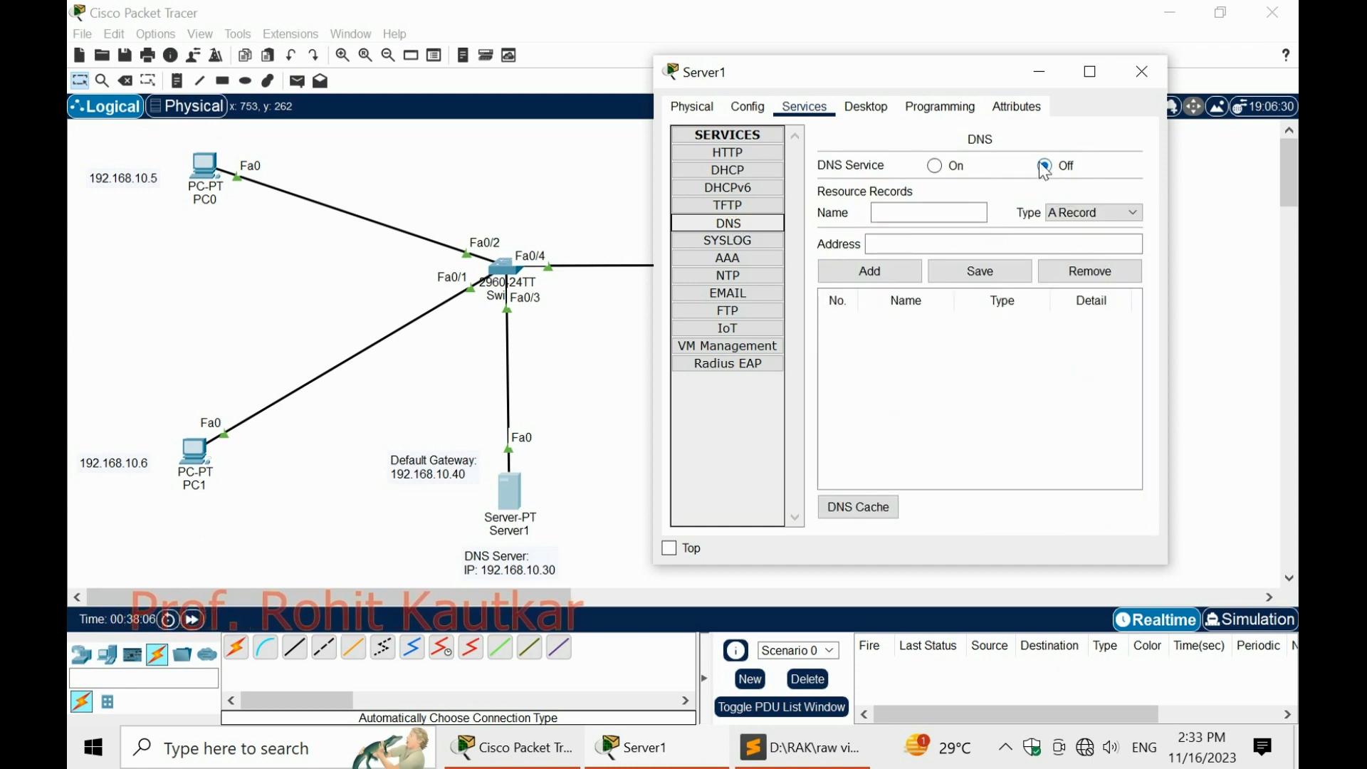
pyautogui.click(934, 165)
# Add a DNS A record on Server1 that maps example.com to 192.168.10.10
pyautogui.click(909, 211)
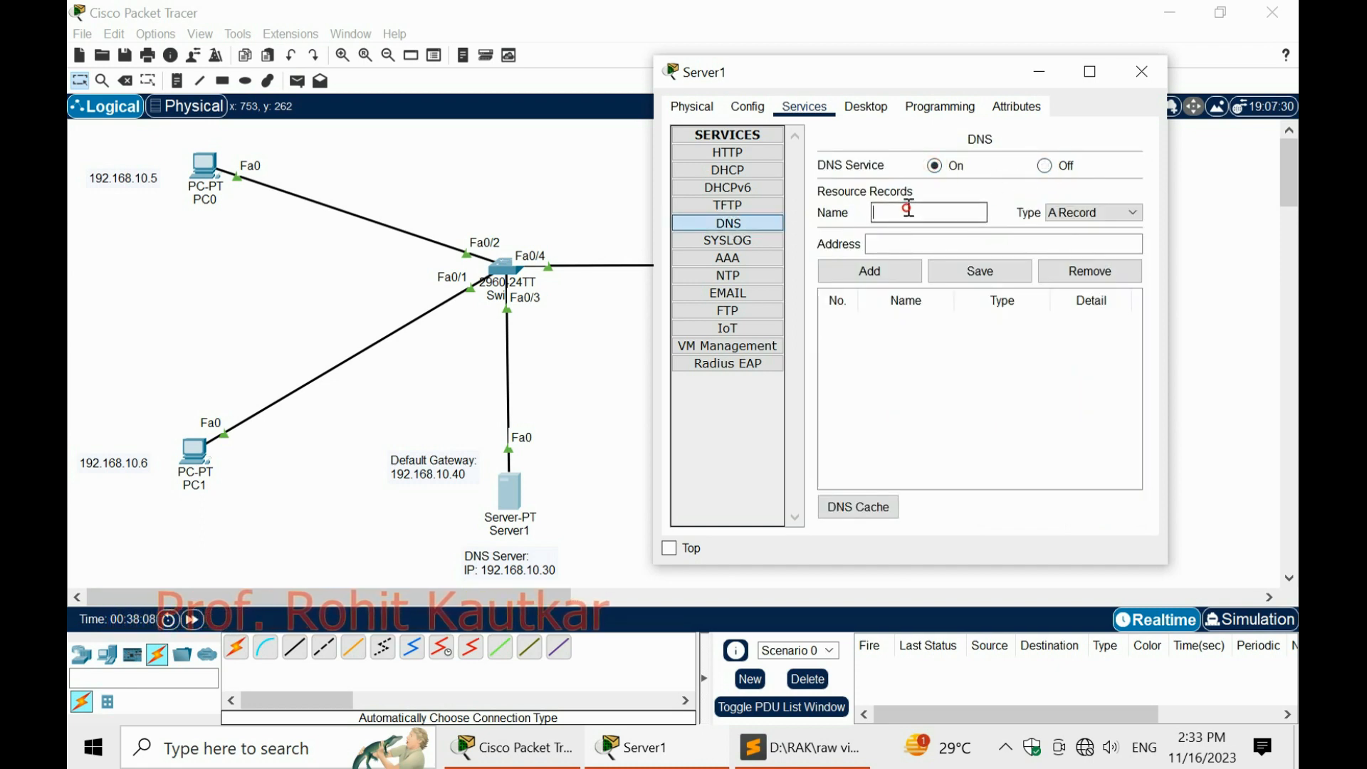
pyautogui.moveTo(887, 79); pyautogui.dragTo(613, 88)
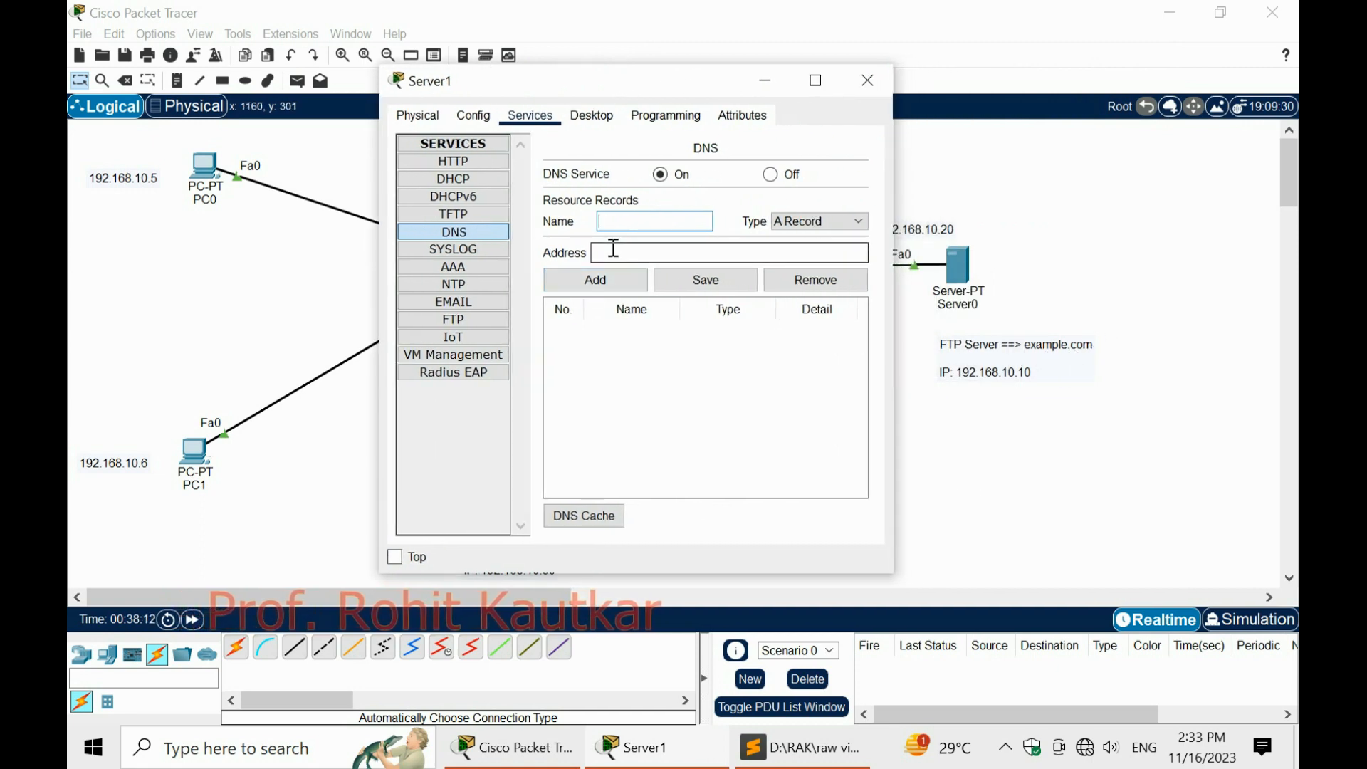
pyautogui.write('example.com')
pyautogui.press('Tab')
pyautogui.press('Tab')
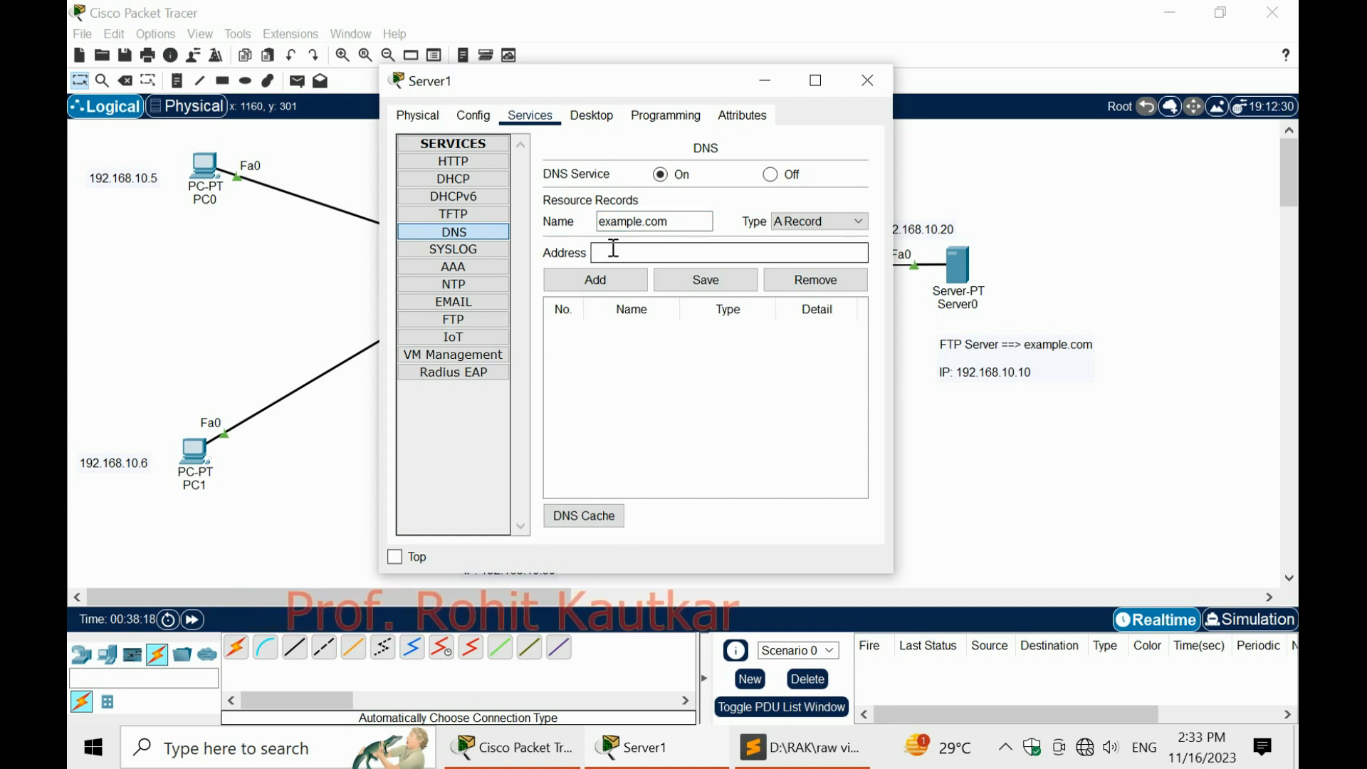
pyautogui.write('192.1')
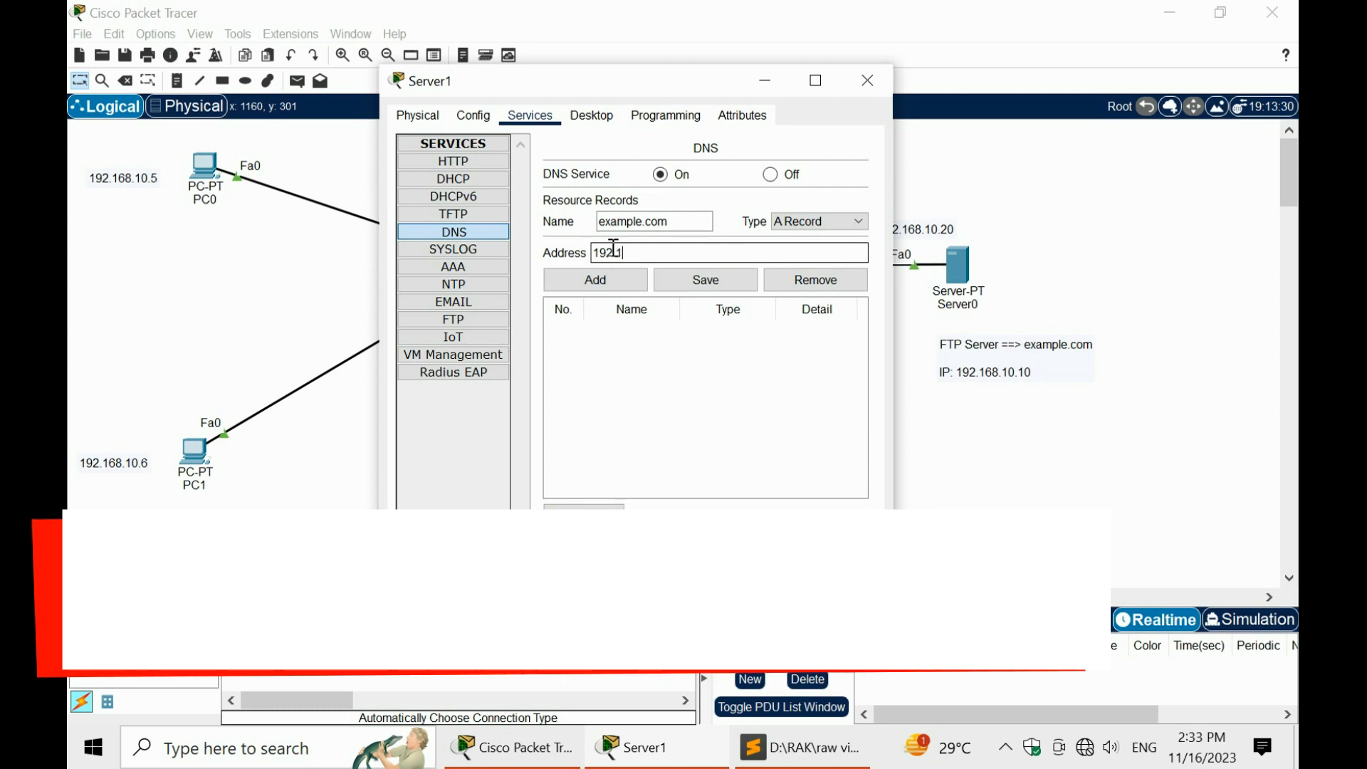
pyautogui.write('68.10.10')
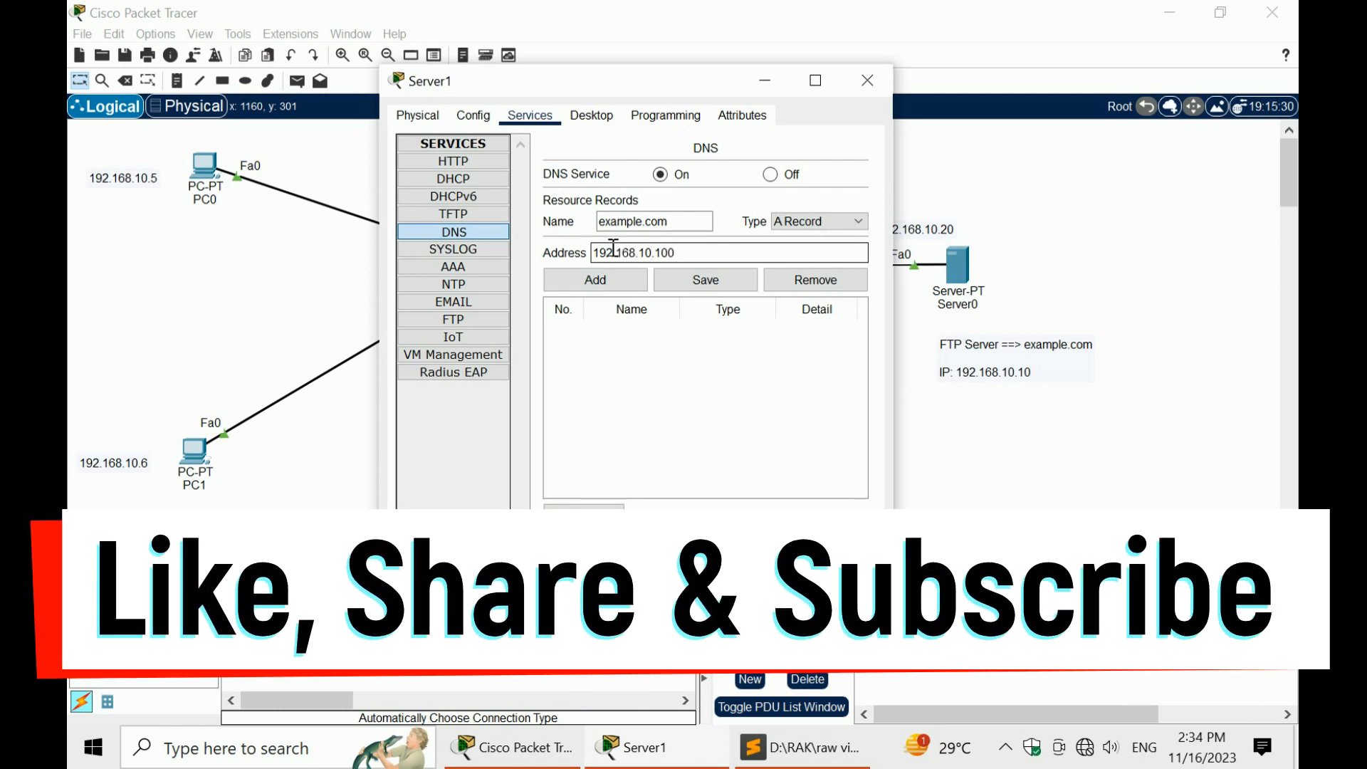
pyautogui.click(589, 281)
# Save the example.com record and close Server1's settings
pyautogui.click(647, 334)
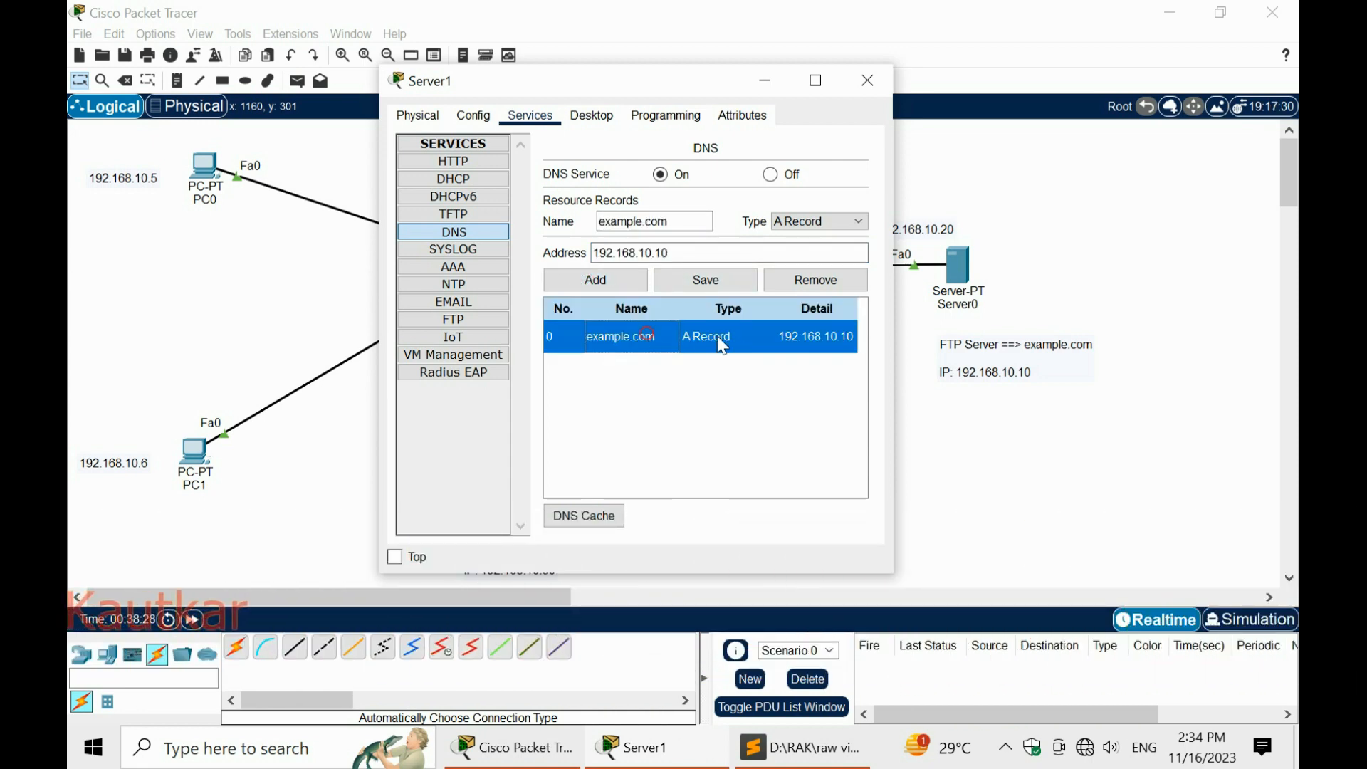
pyautogui.click(710, 279)
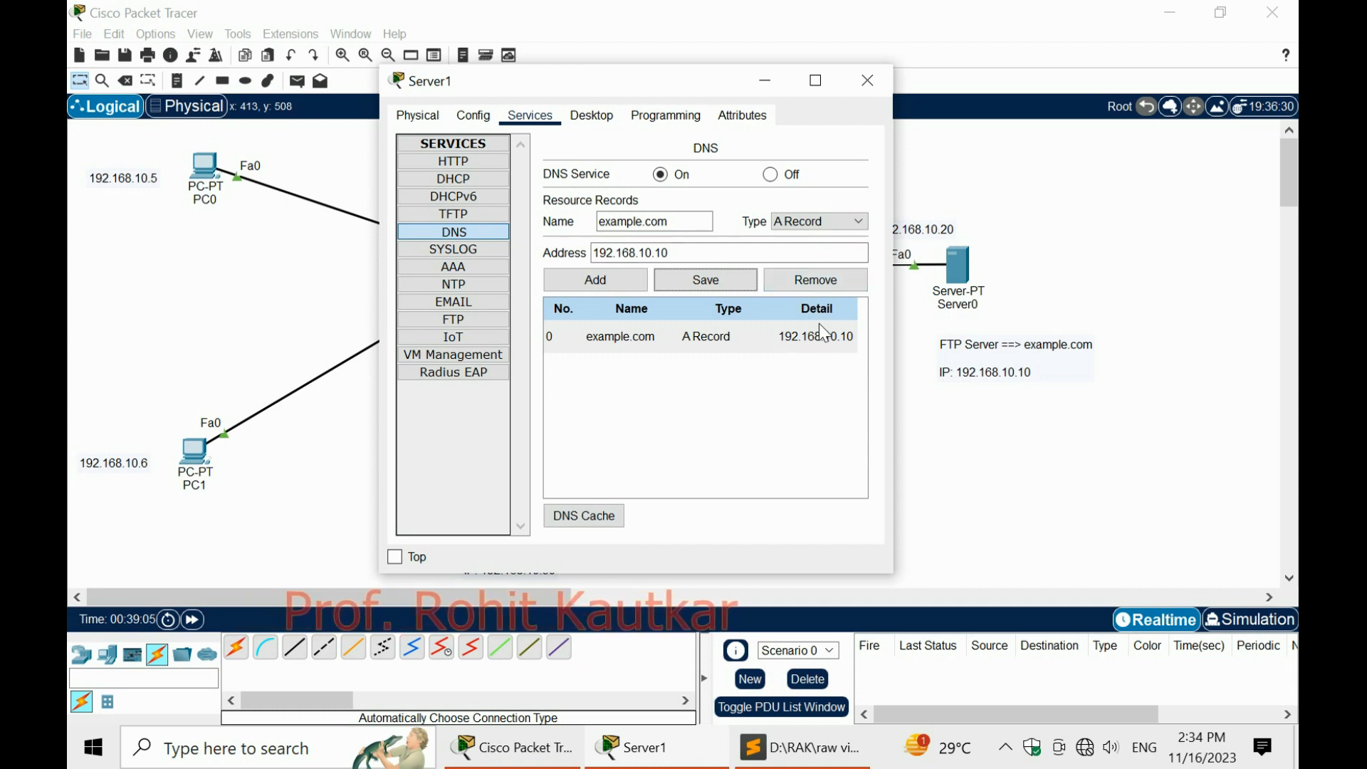
pyautogui.click(863, 81)
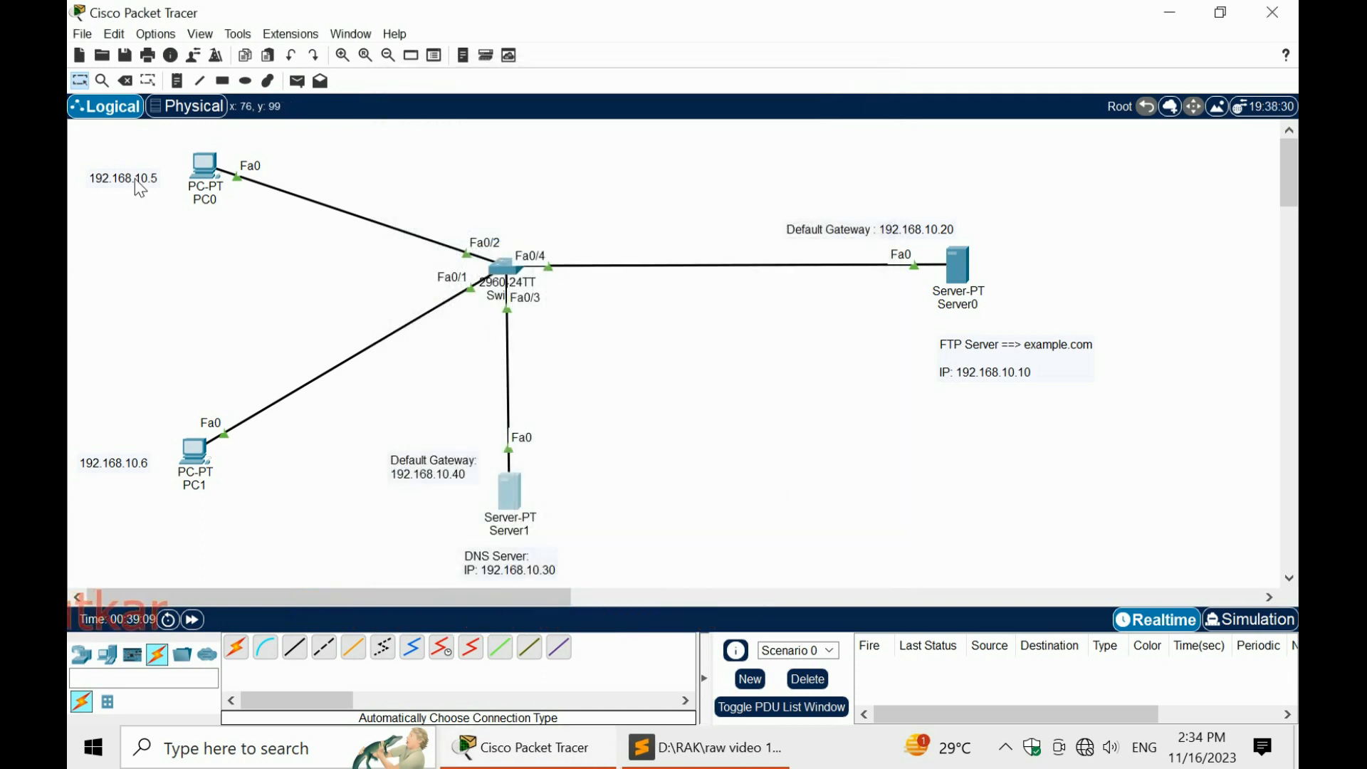
# Give PC0 the static IPv4 address 192.168.10.5 with the default subnet mask 255.255.255.0
pyautogui.click(205, 168)
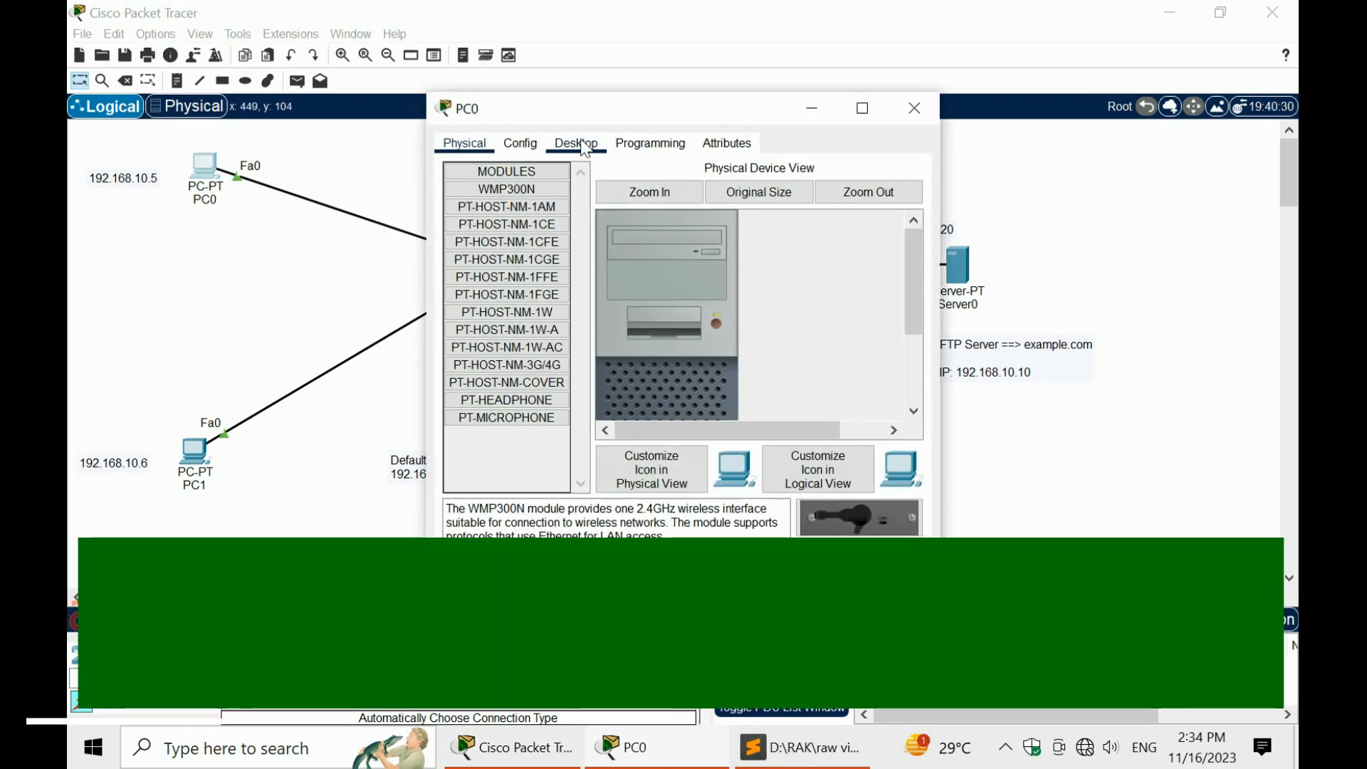
pyautogui.click(576, 145)
pyautogui.click(482, 211)
pyautogui.click(620, 268)
pyautogui.write('192.168.10.5')
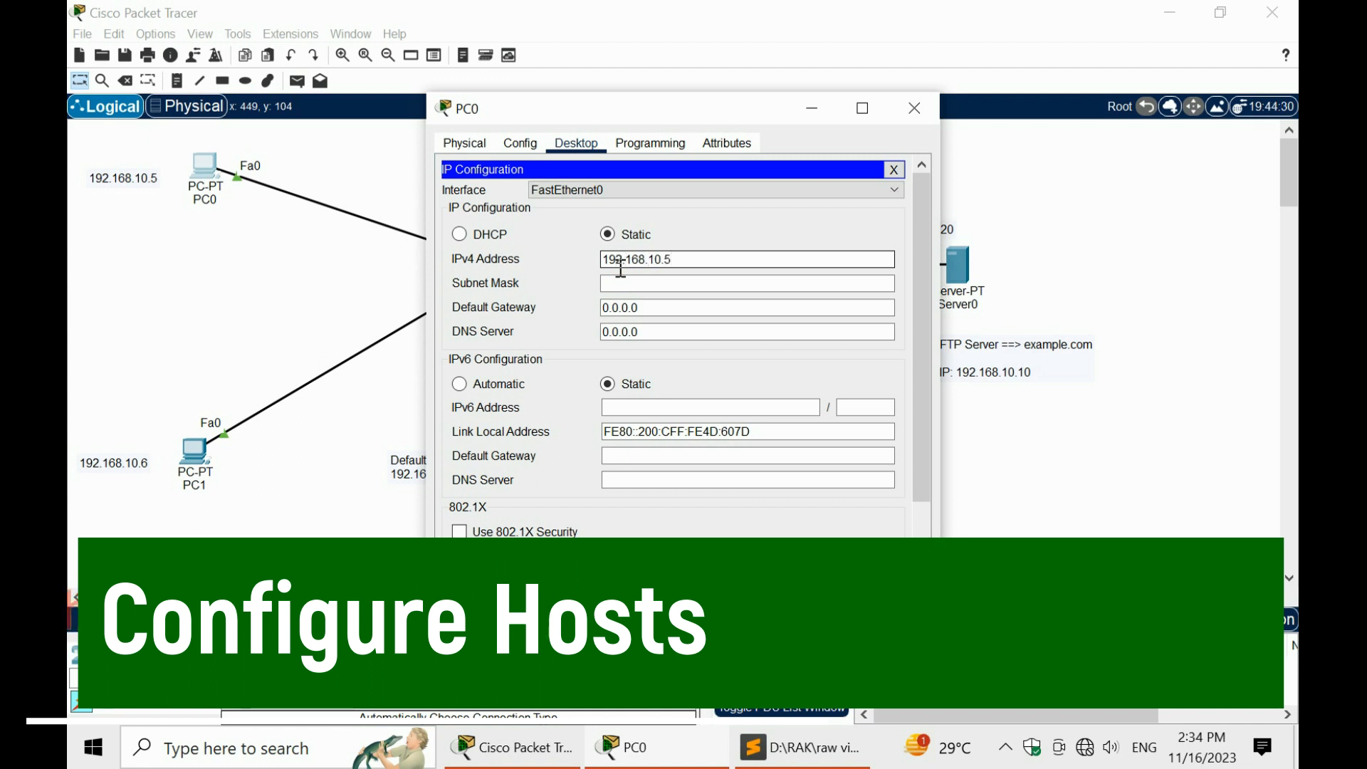
pyautogui.press('Tab')
pyautogui.press('Tab')
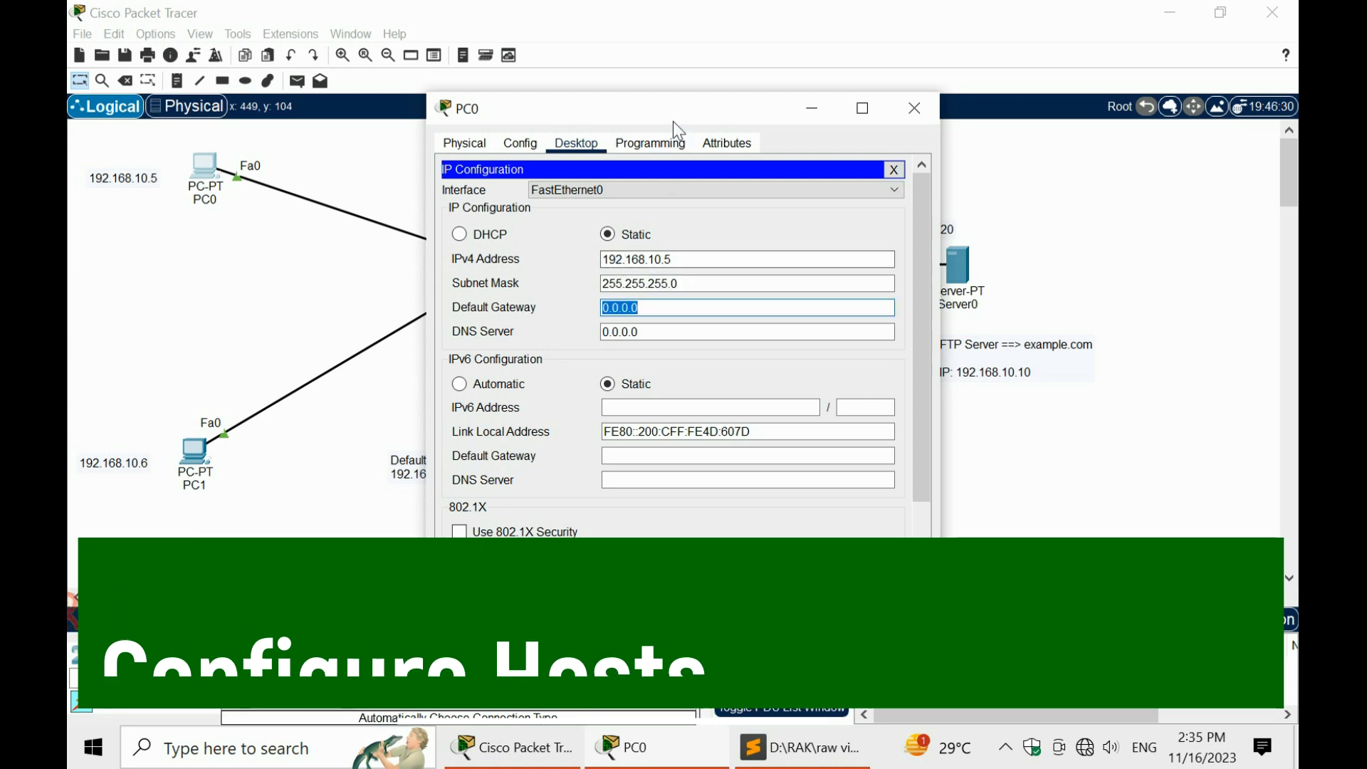
# Set PC0's default gateway to 192.168.10.40 and its DNS server to 192.168.10.30, and close PC0's settings
pyautogui.moveTo(673, 121); pyautogui.dragTo(881, 120)
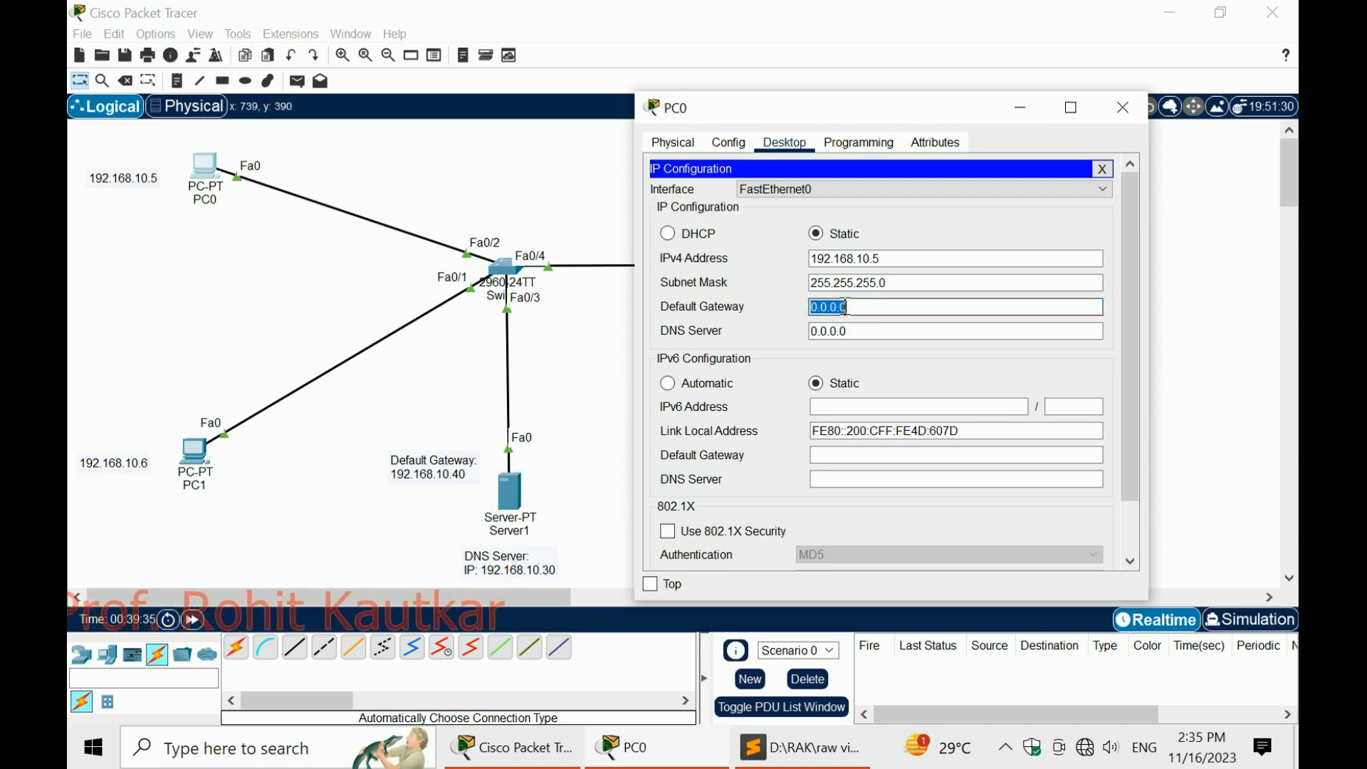
pyautogui.write('192')
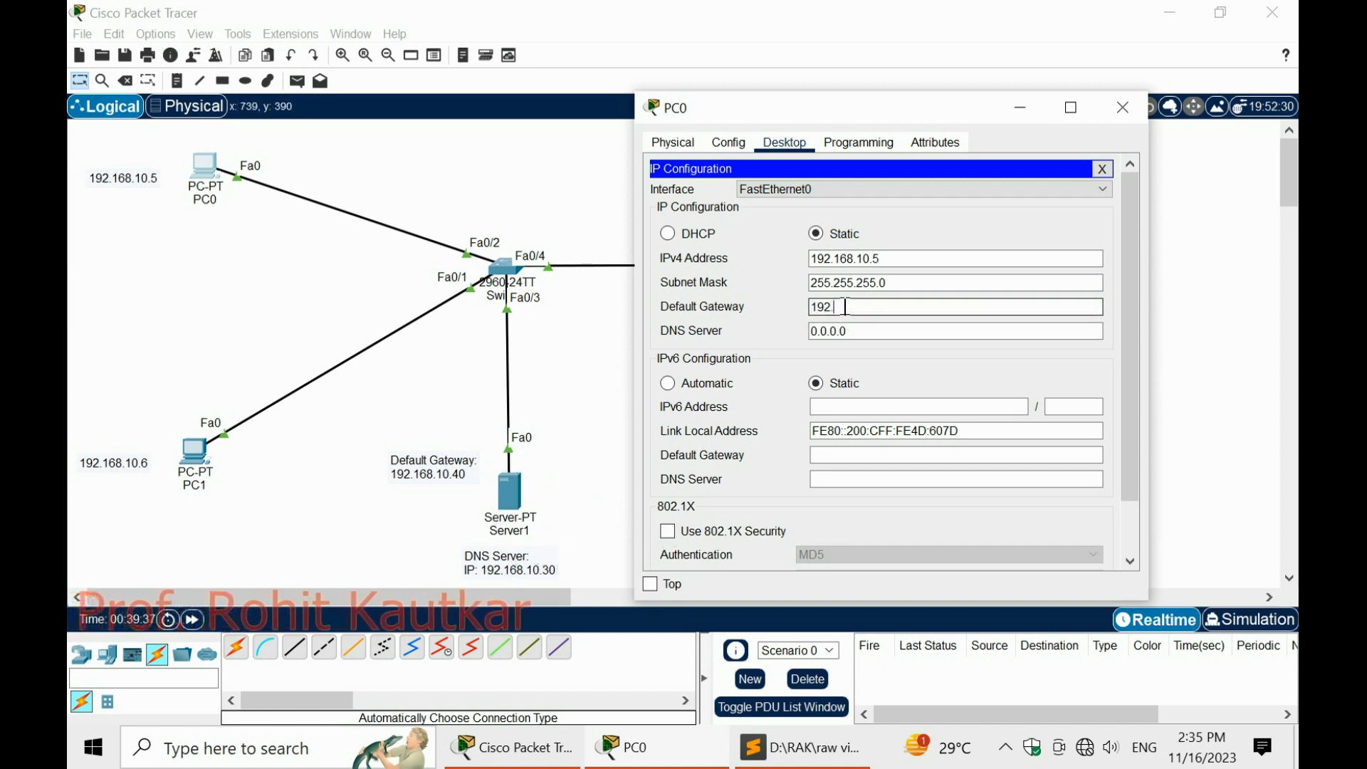
pyautogui.write('.')
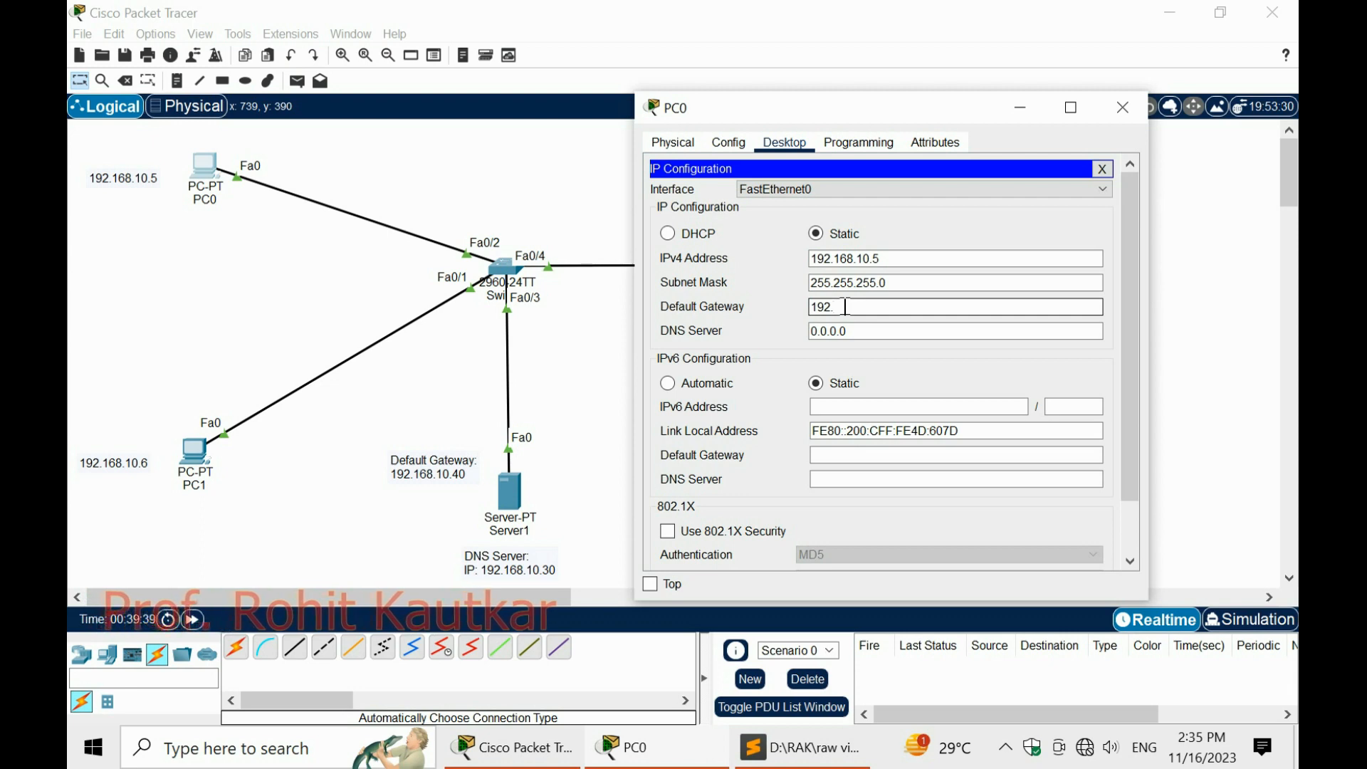
pyautogui.write('168')
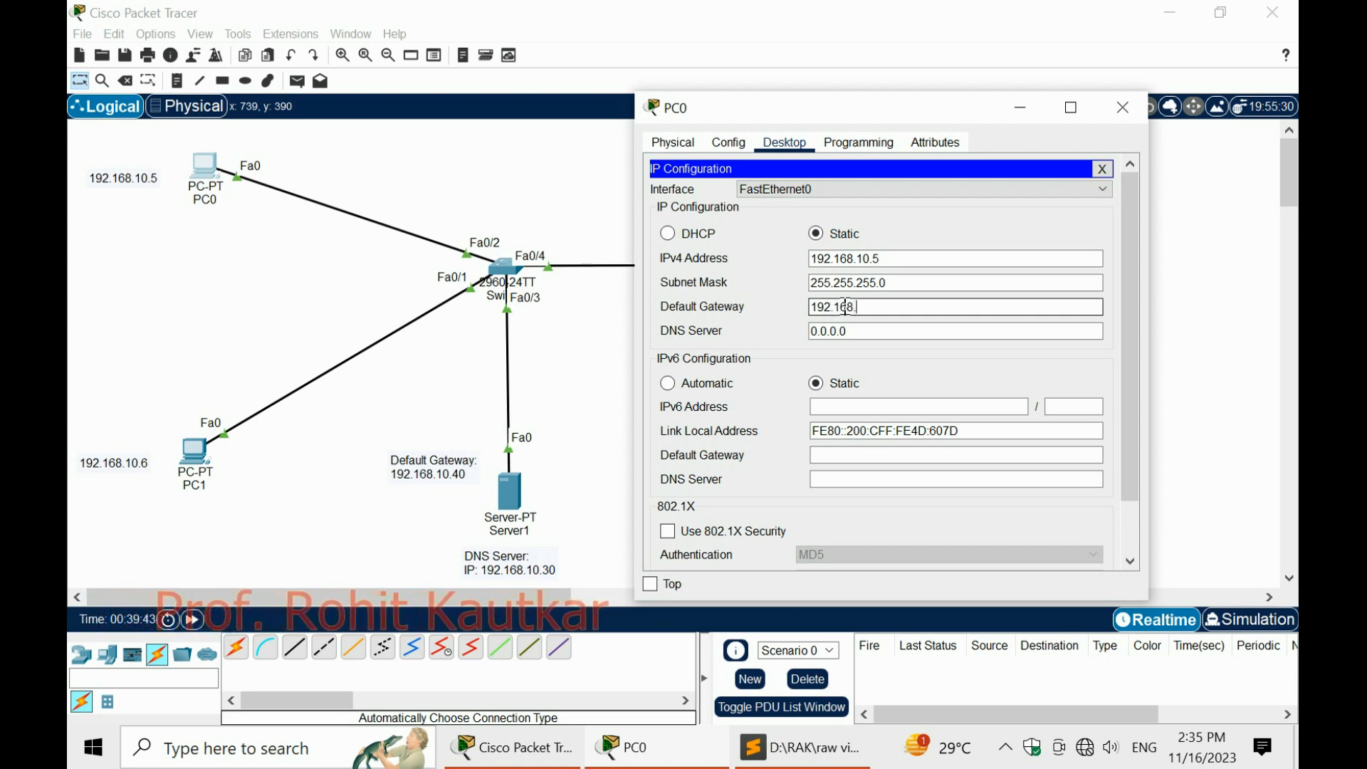
pyautogui.write('.10.40')
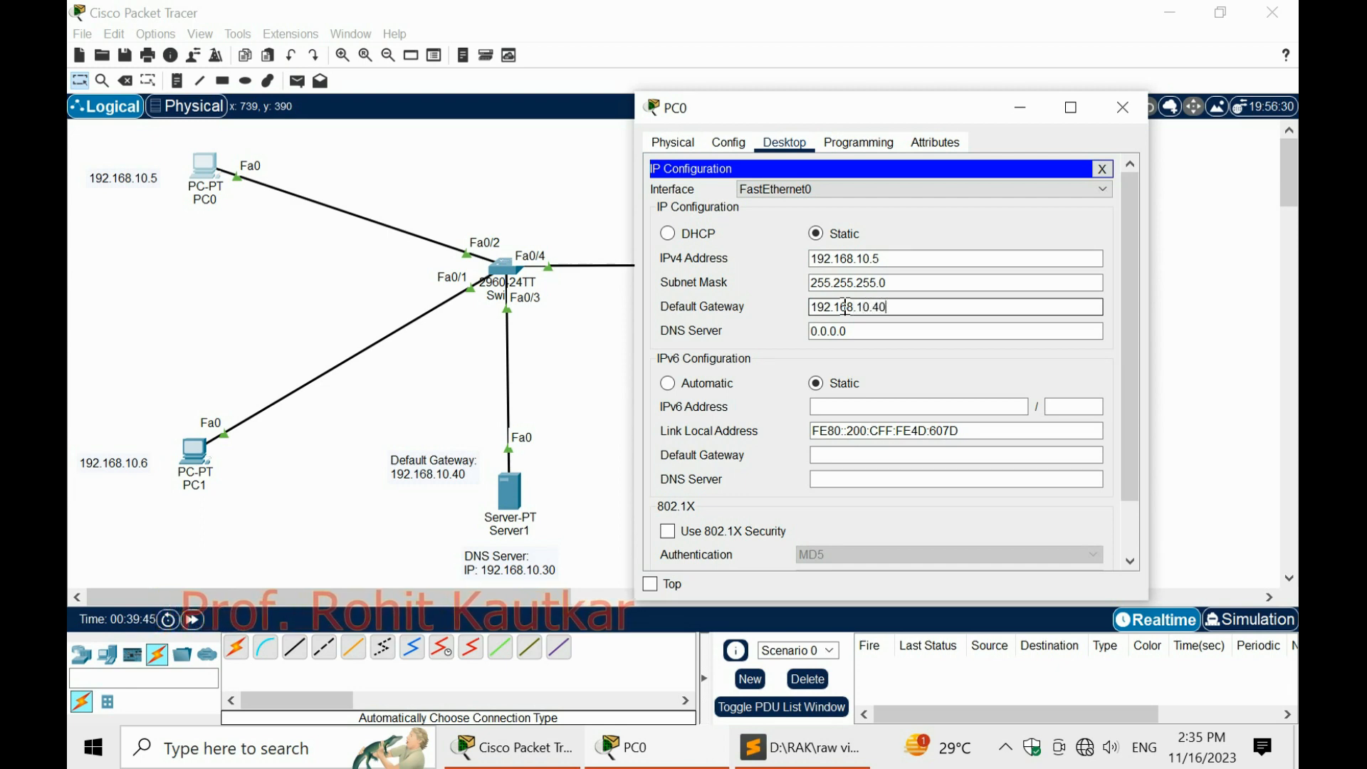
pyautogui.press('Tab')
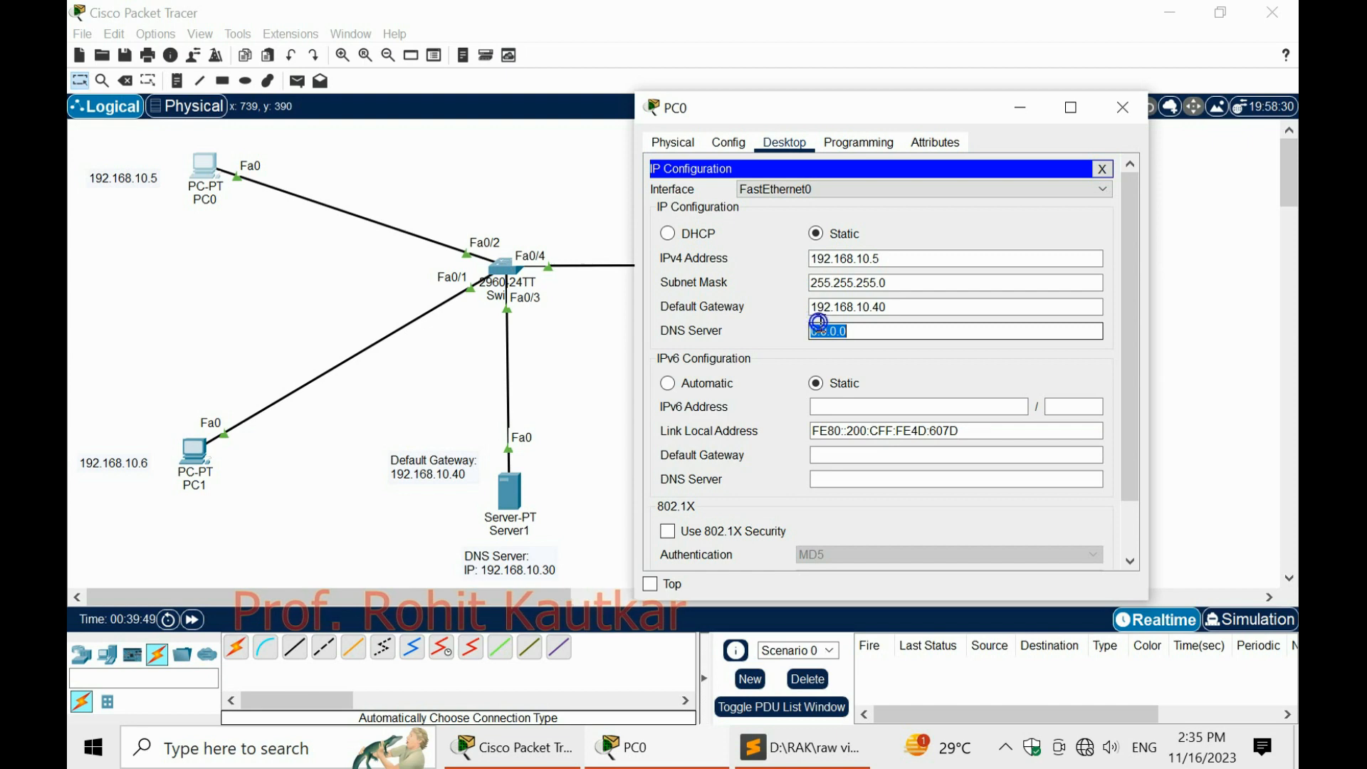
pyautogui.write('192.168')
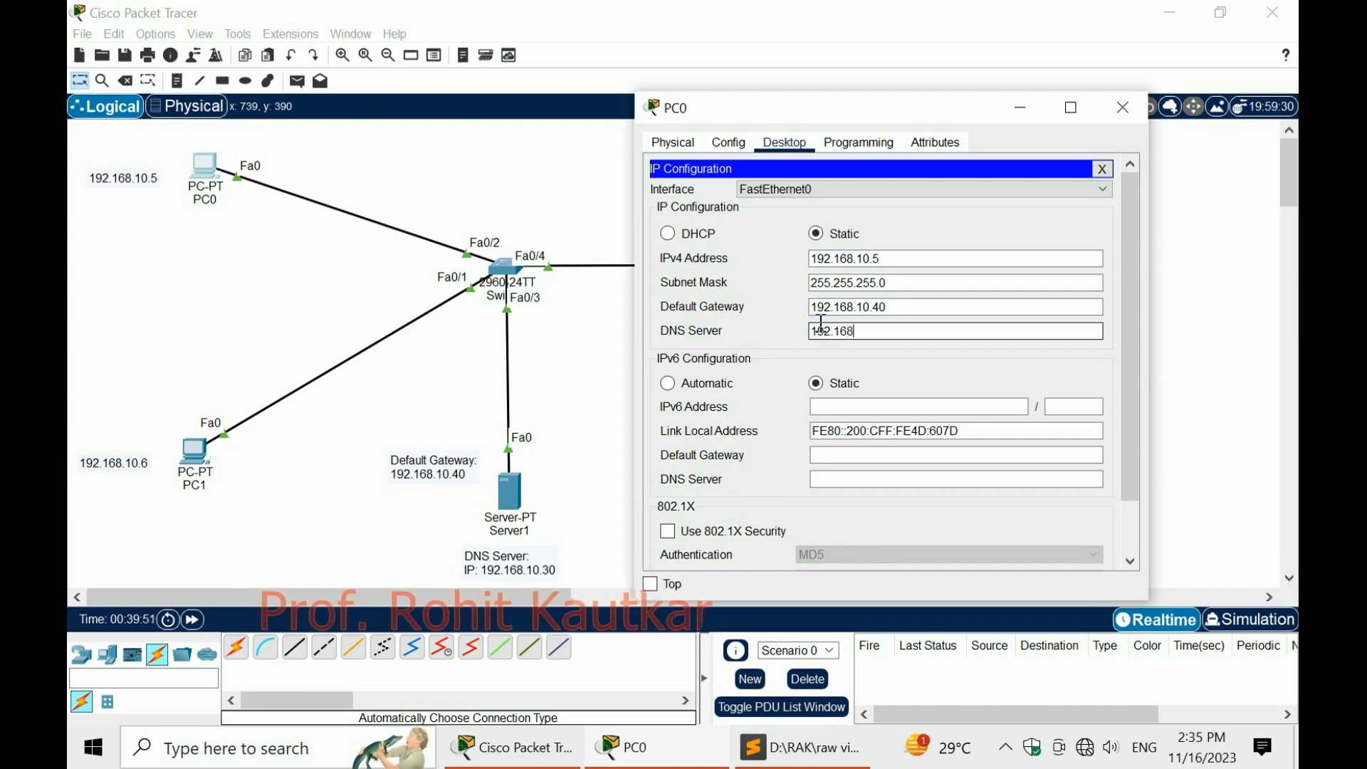
pyautogui.write('.10.30')
pyautogui.click(931, 308)
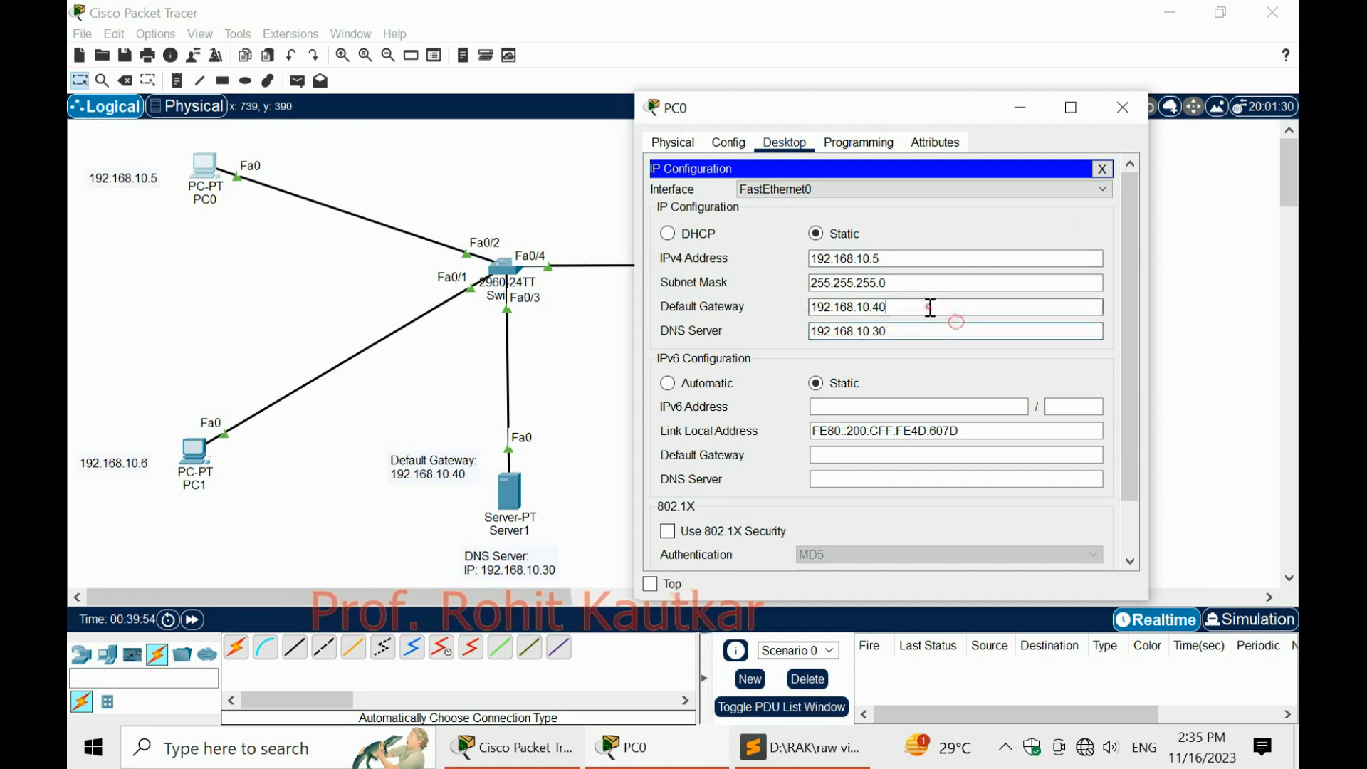
pyautogui.click(1102, 170)
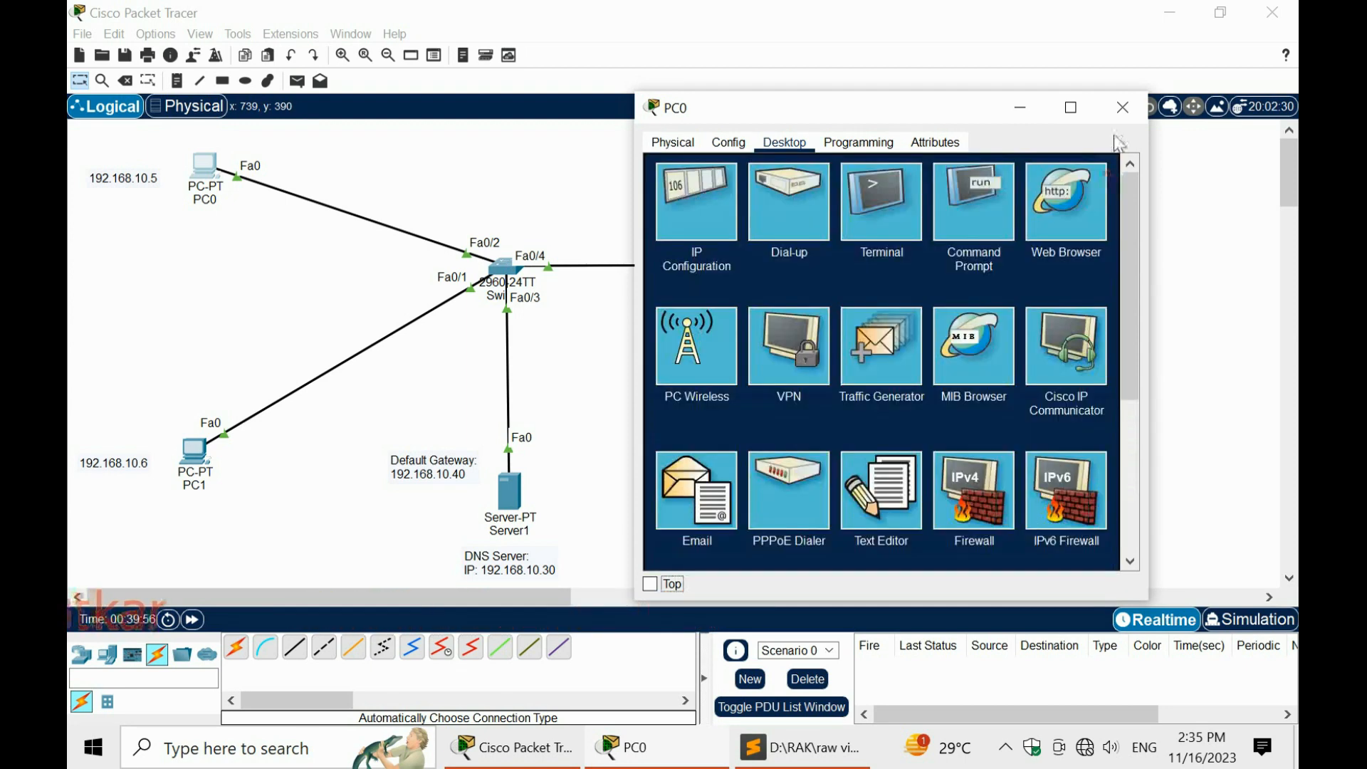
pyautogui.click(1123, 108)
# Give PC1 the static IPv4 address 192.168.10.6 with the default subnet mask 255.255.255.0
pyautogui.click(199, 466)
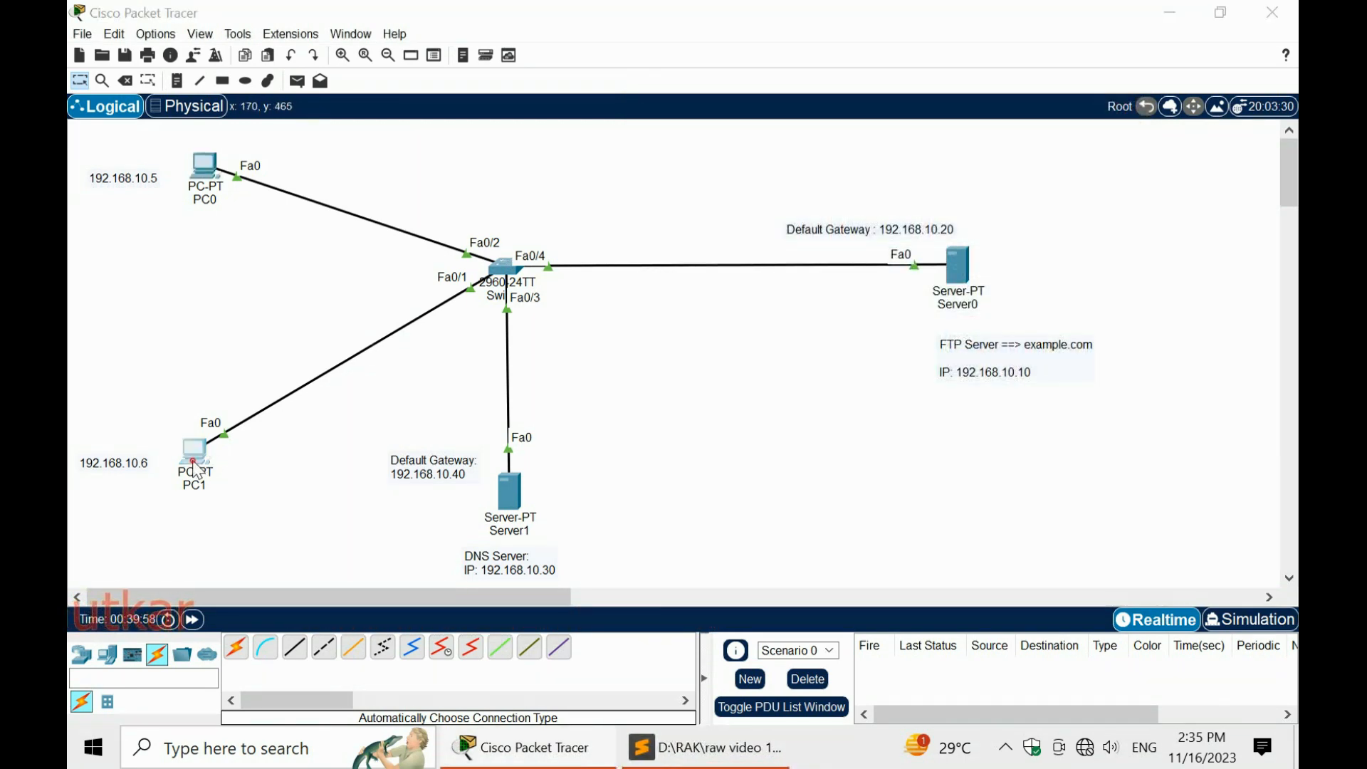
pyautogui.click(574, 147)
pyautogui.click(467, 212)
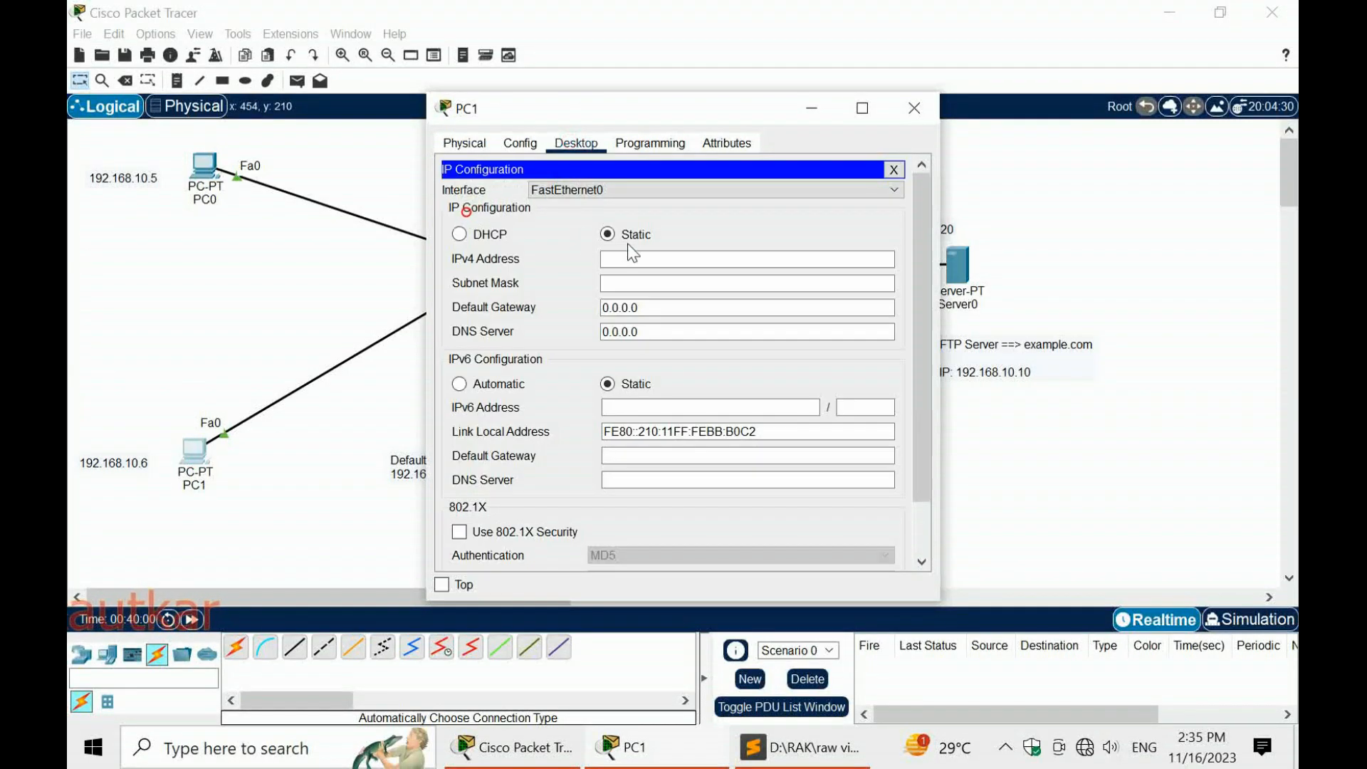
pyautogui.click(626, 258)
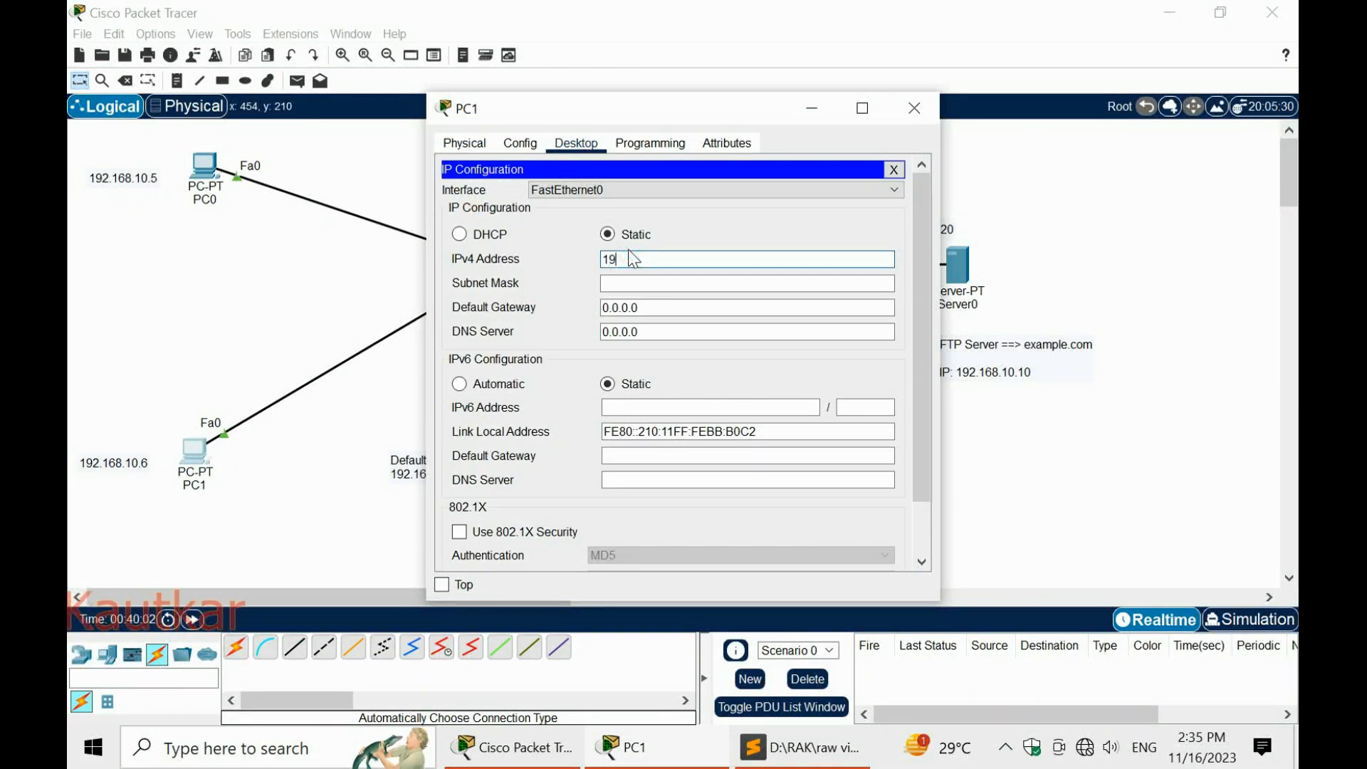
pyautogui.write('192.168.10.6')
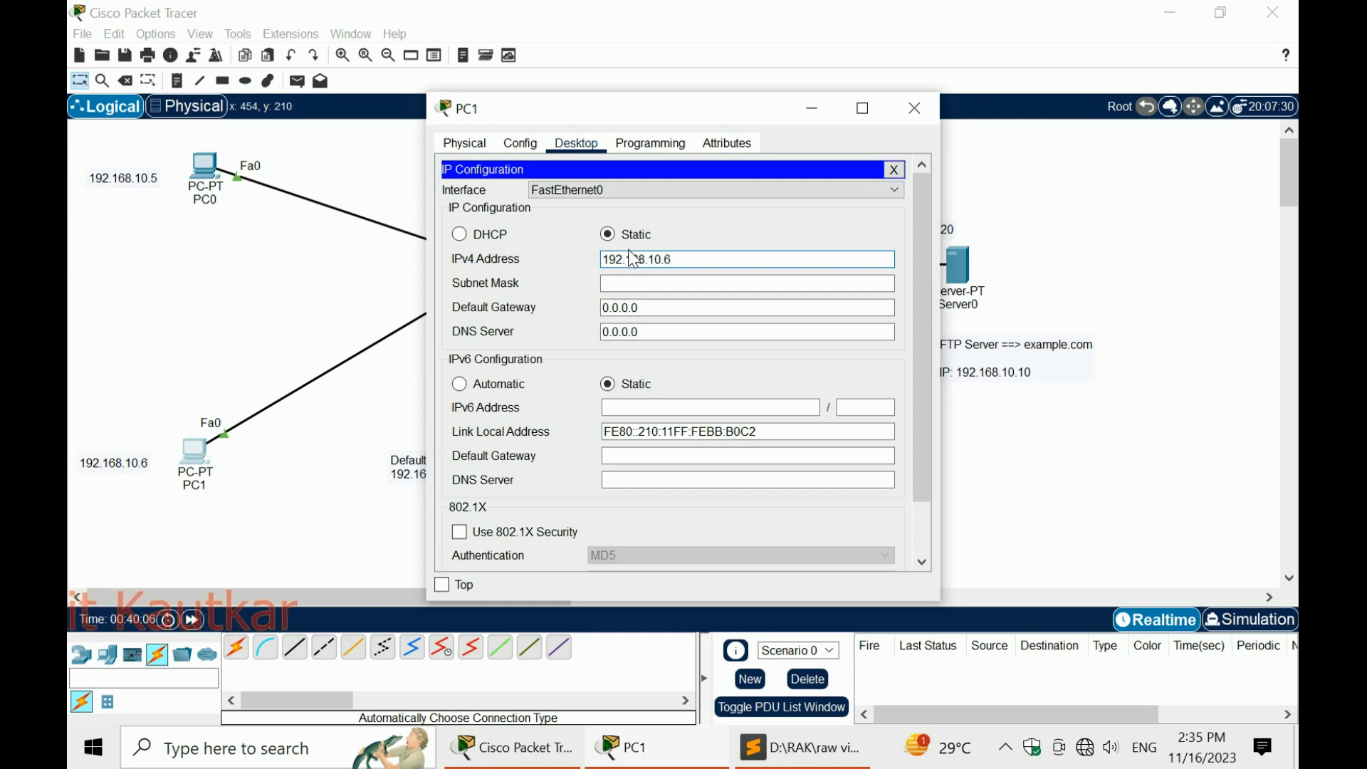
pyautogui.press('Tab')
pyautogui.press('Tab')
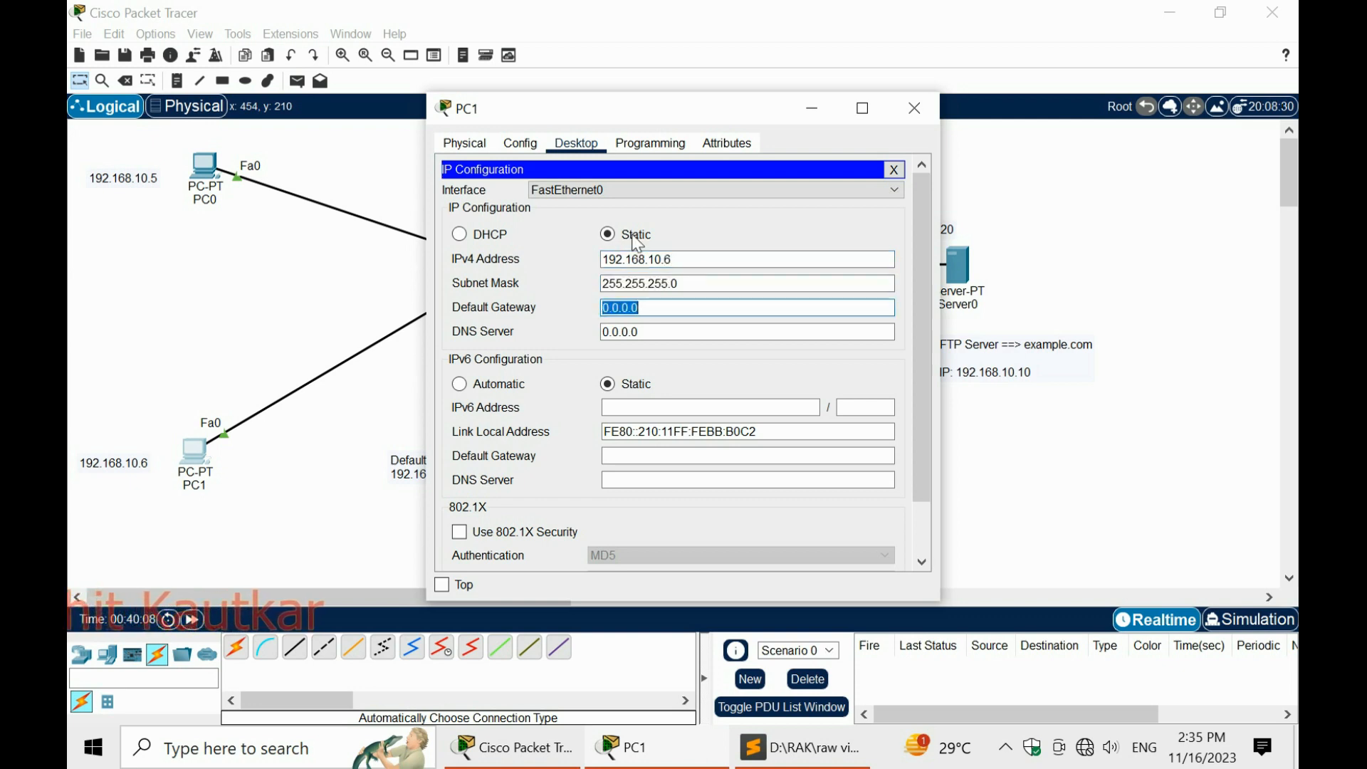
# Set PC1's default gateway to 192.168.10.40 and its DNS server to 192.168.10.30, and close PC1's settings
pyautogui.moveTo(616, 118); pyautogui.dragTo(708, 140)
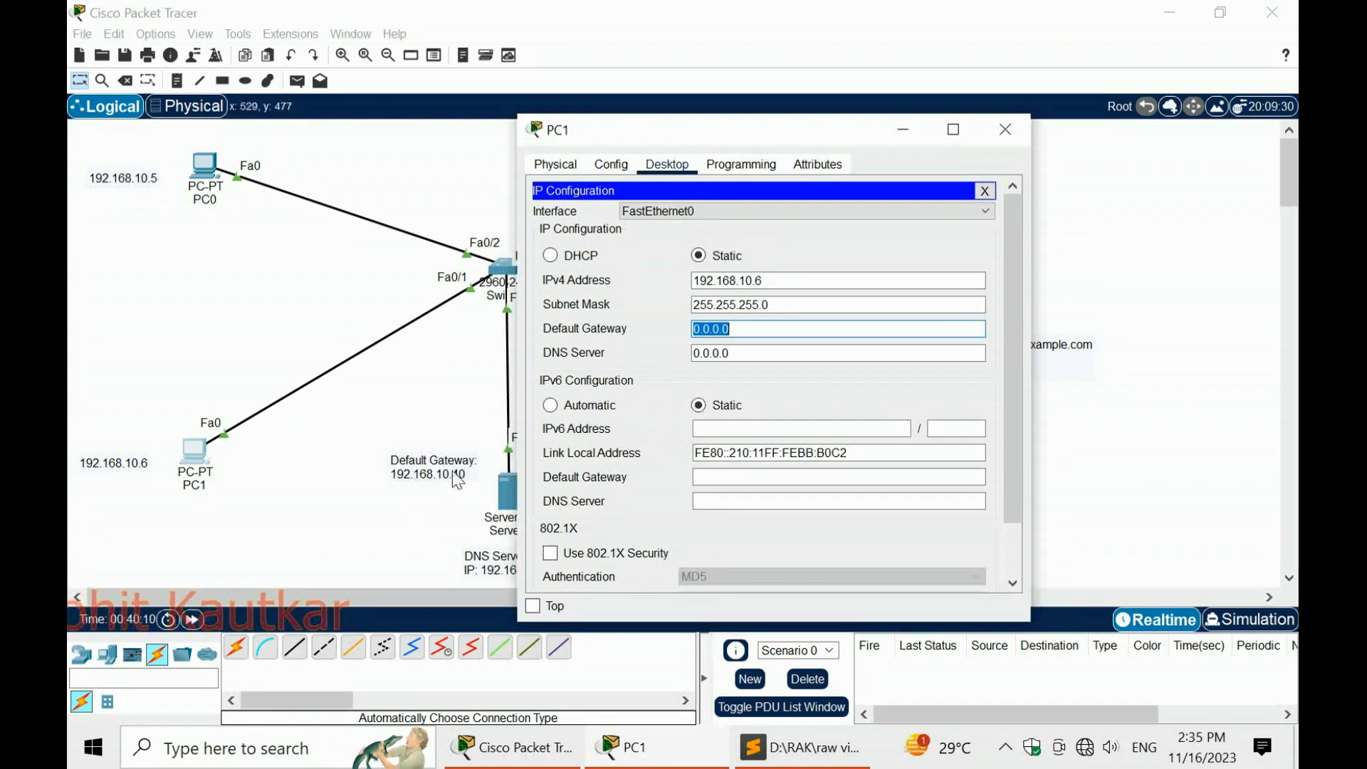
pyautogui.write('192.168.10.40')
pyautogui.press('Tab')
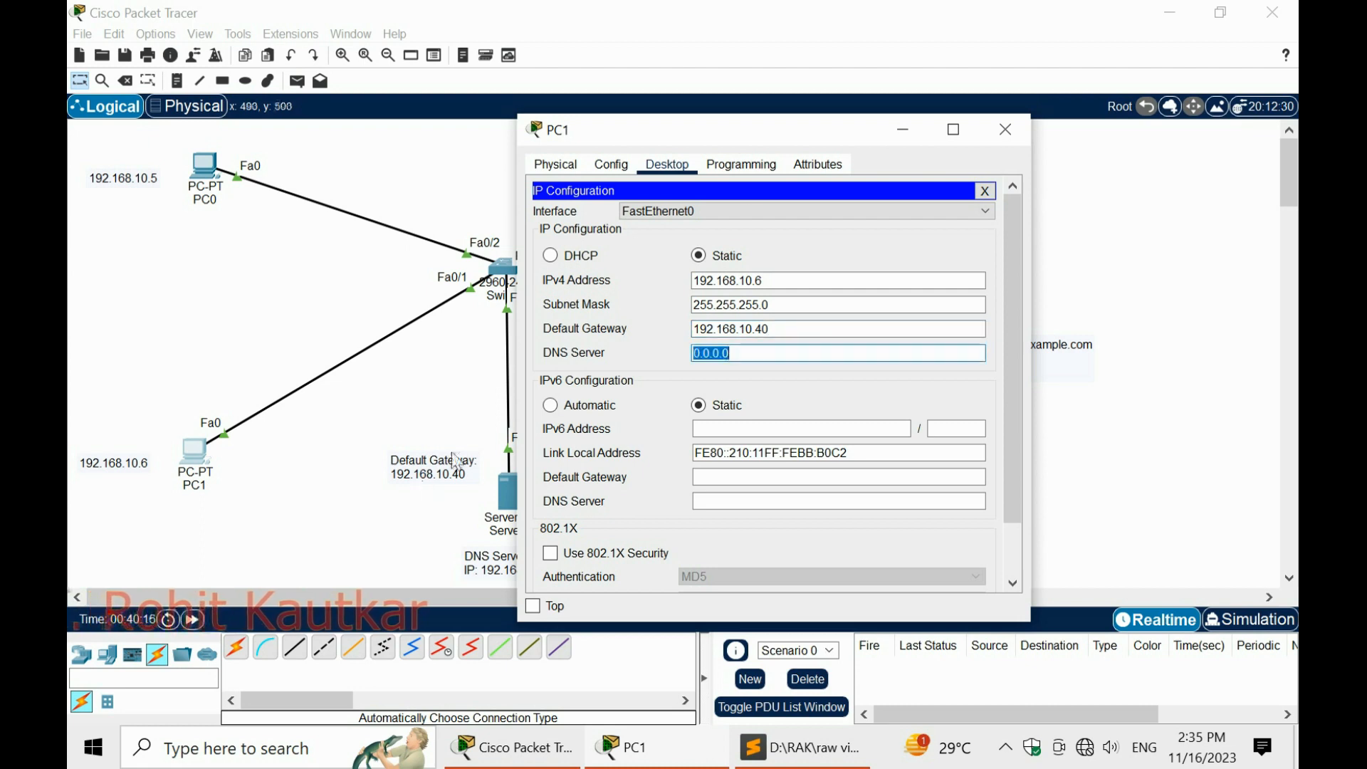
pyautogui.moveTo(735, 143); pyautogui.dragTo(807, 128)
pyautogui.write('192.168.')
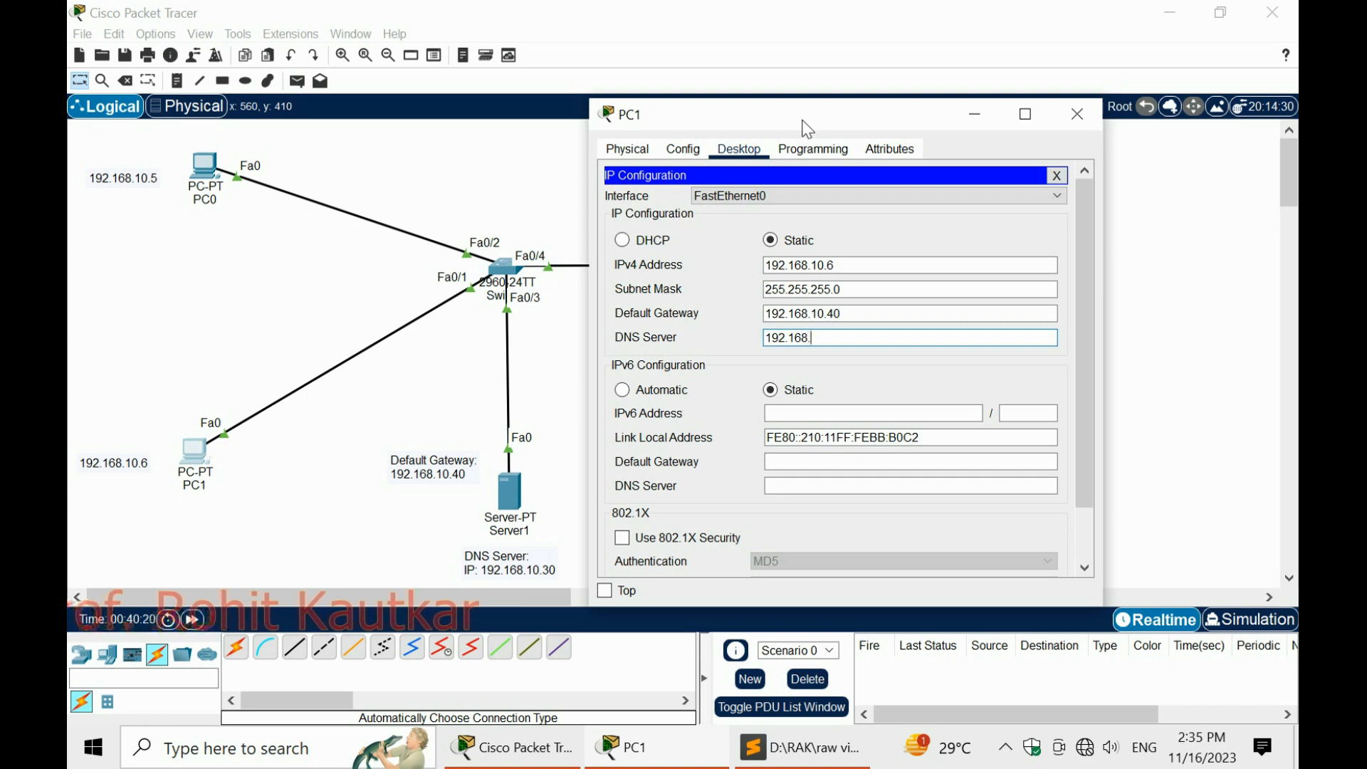
pyautogui.write('10.30')
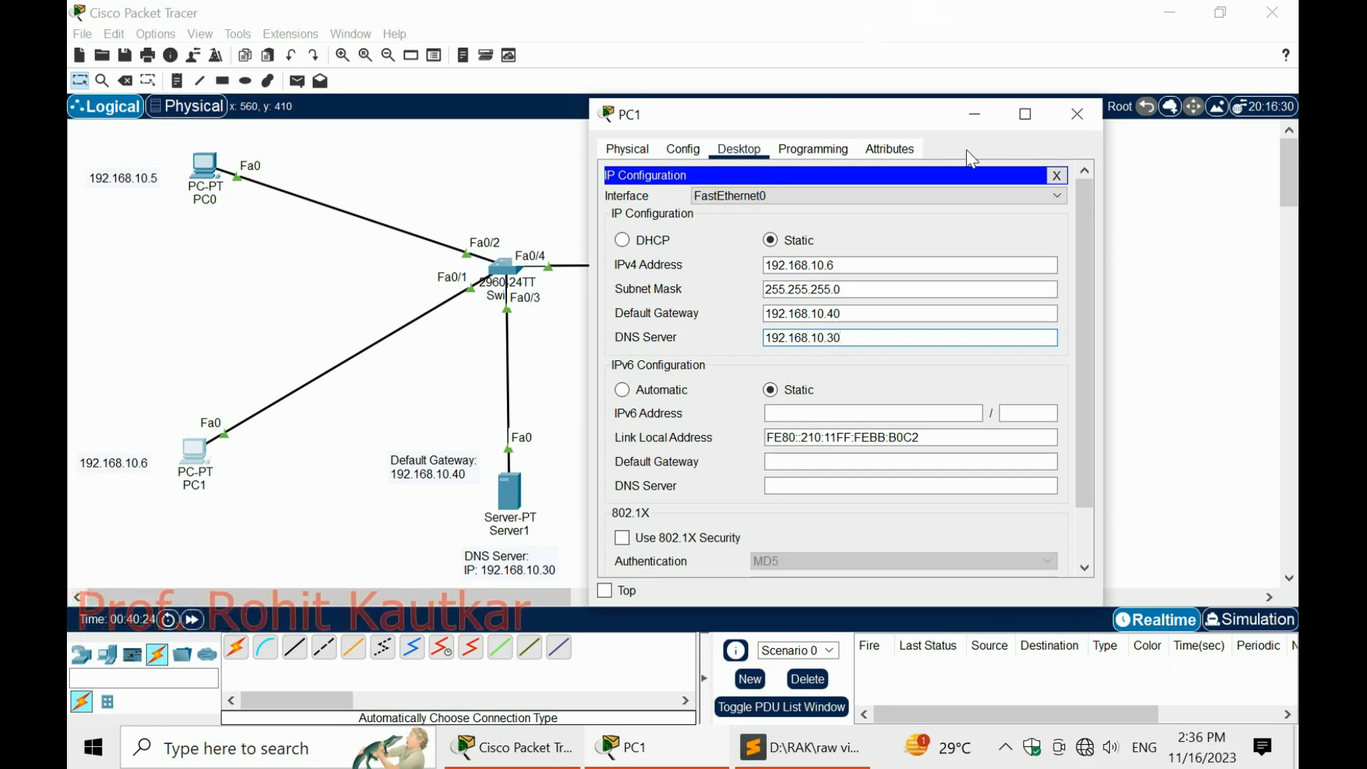
pyautogui.click(863, 314)
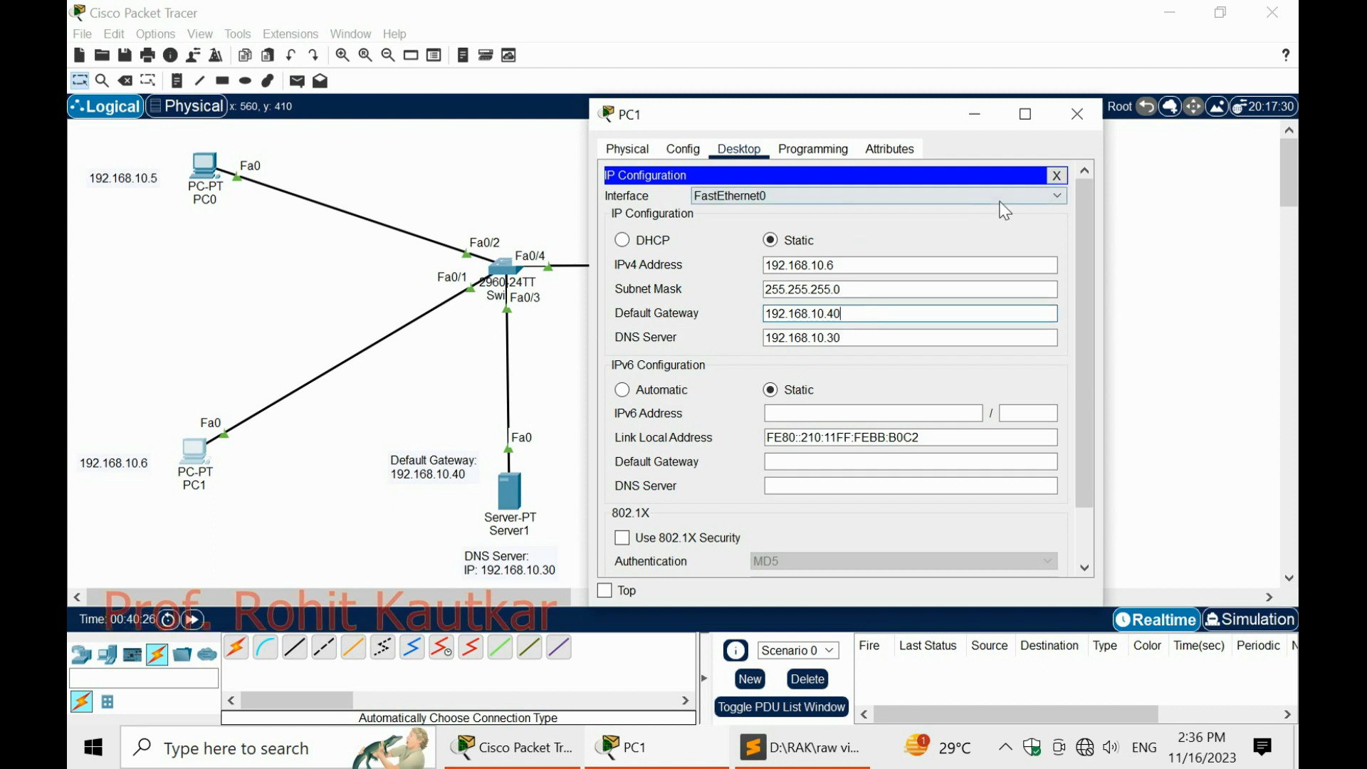
pyautogui.click(1056, 176)
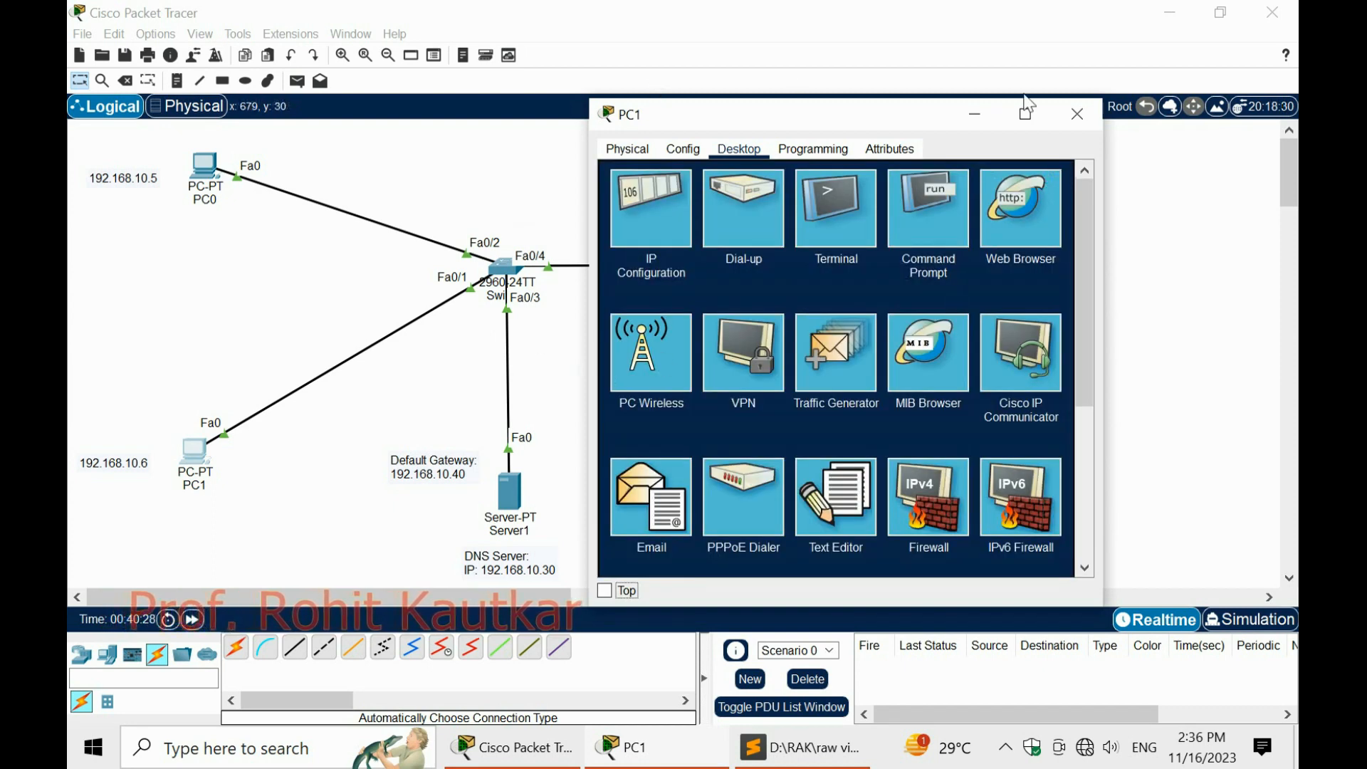
pyautogui.click(1082, 114)
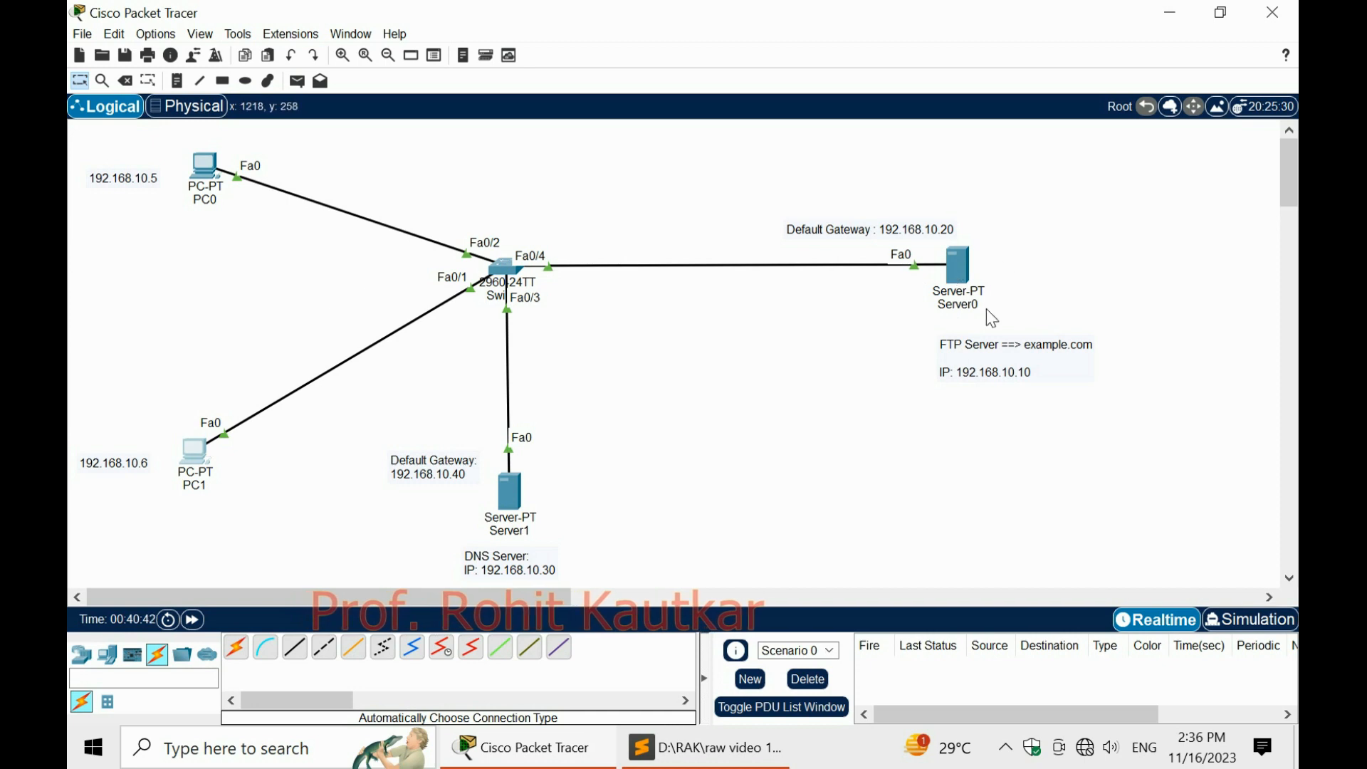
# Open PC0's Command Prompt and connect to the FTP server with ftp example.com
pyautogui.click(204, 169)
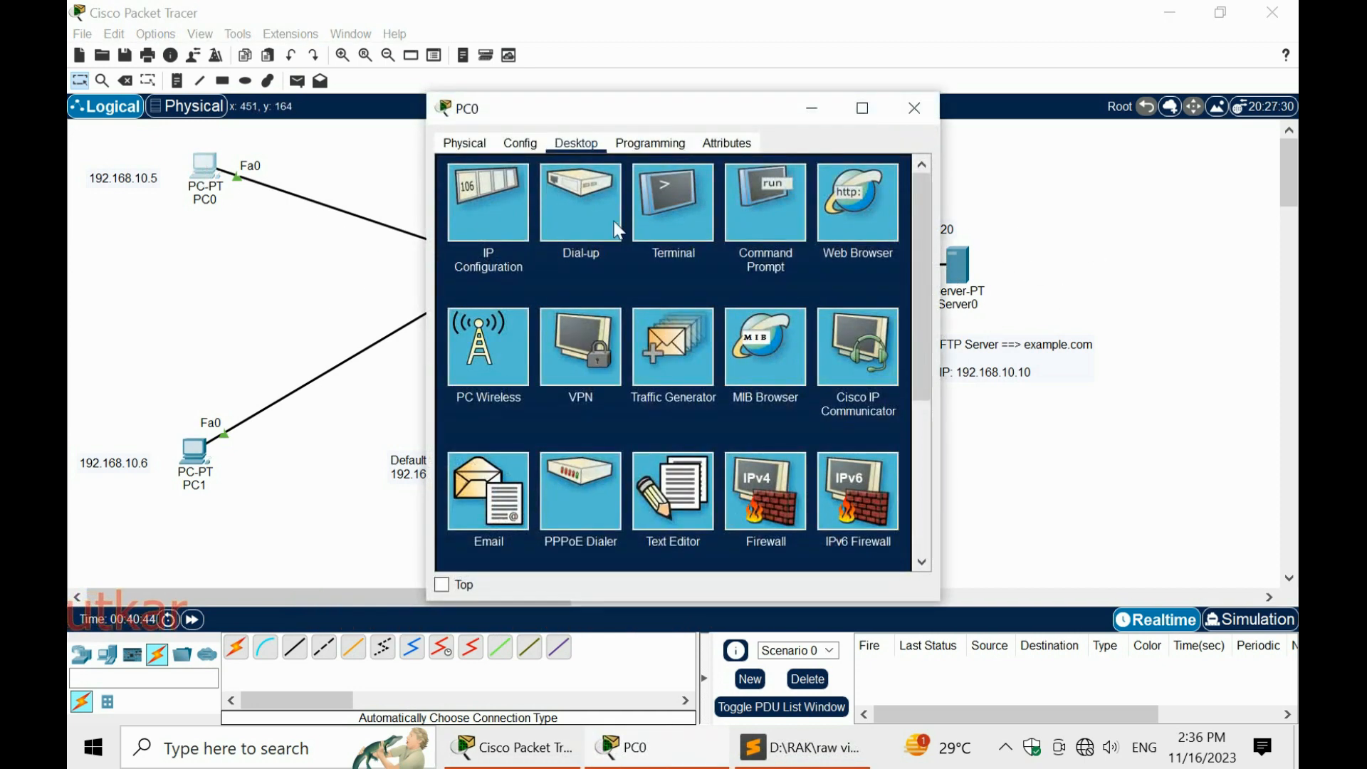
pyautogui.click(779, 206)
pyautogui.moveTo(723, 116); pyautogui.dragTo(493, 122)
pyautogui.click(318, 298)
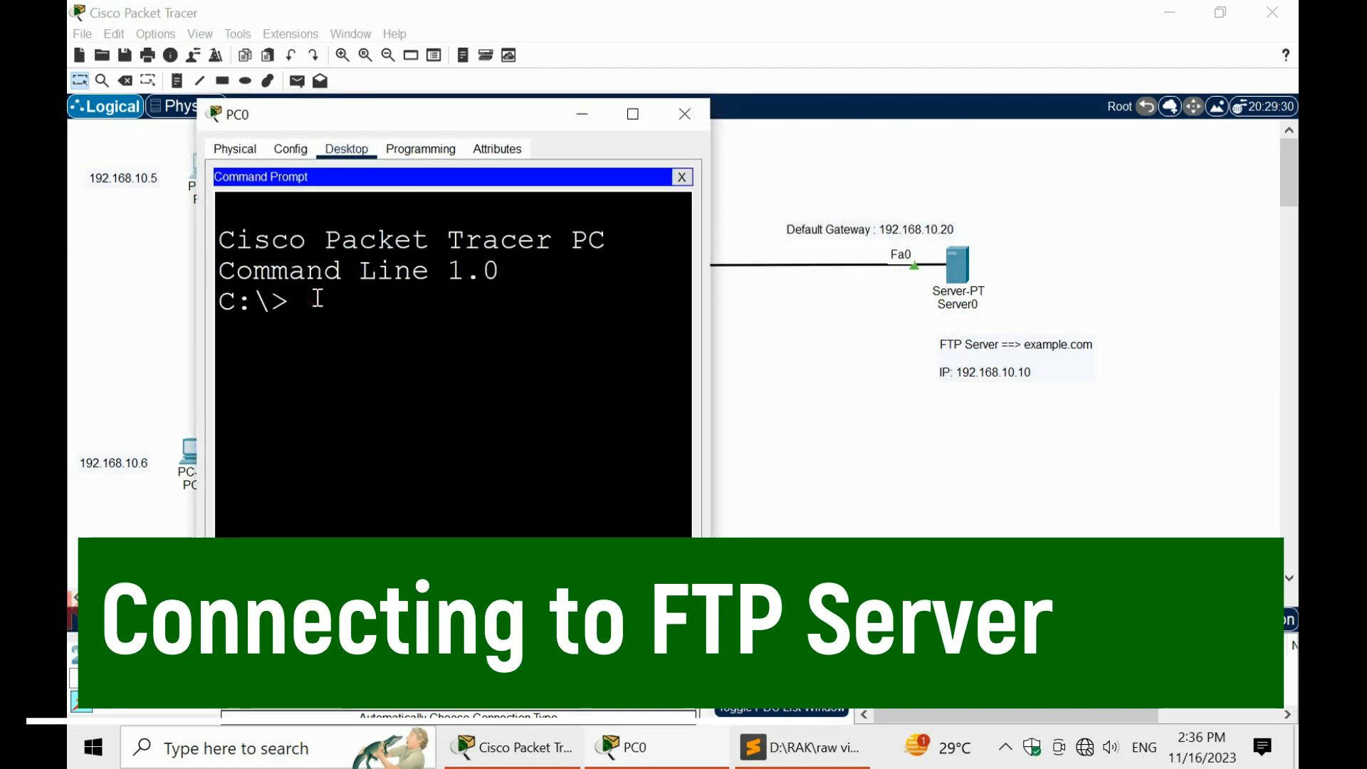
pyautogui.write('ftp e')
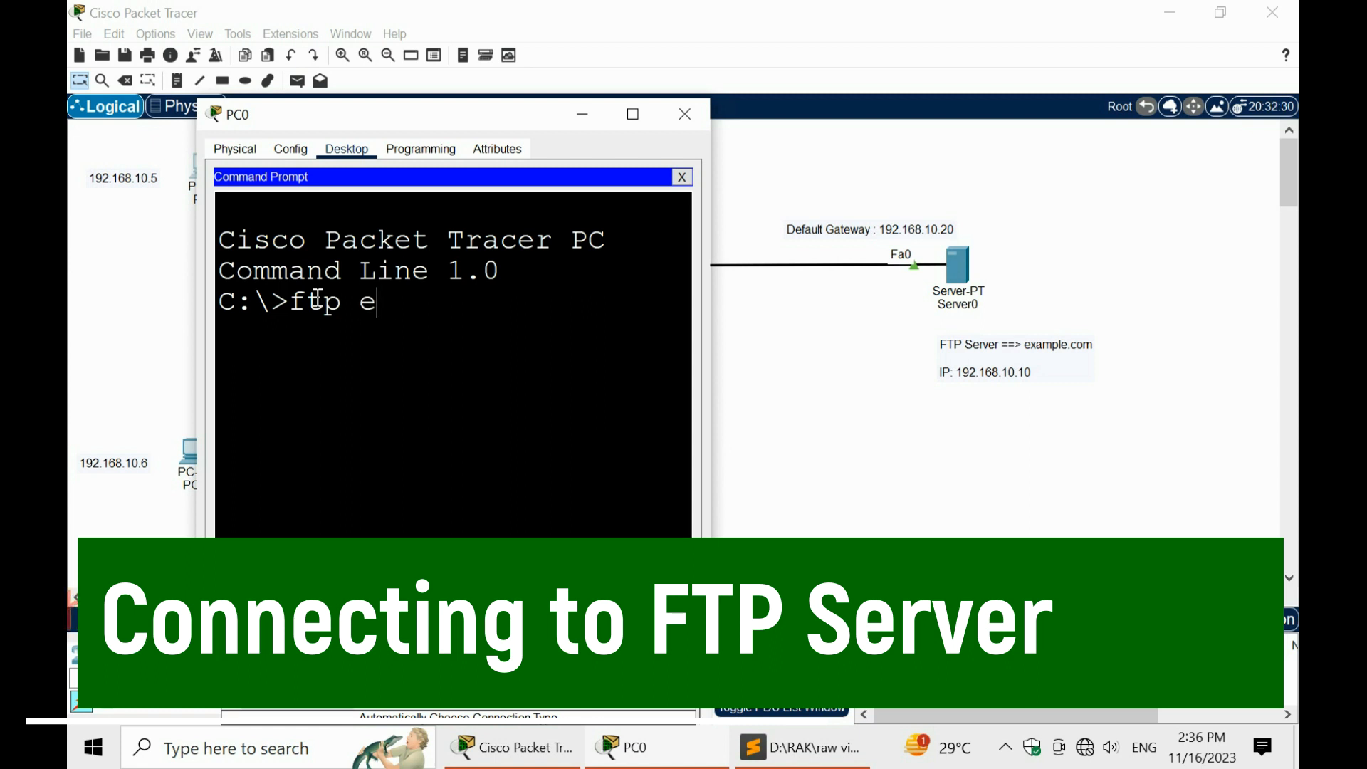
pyautogui.write('xample.com')
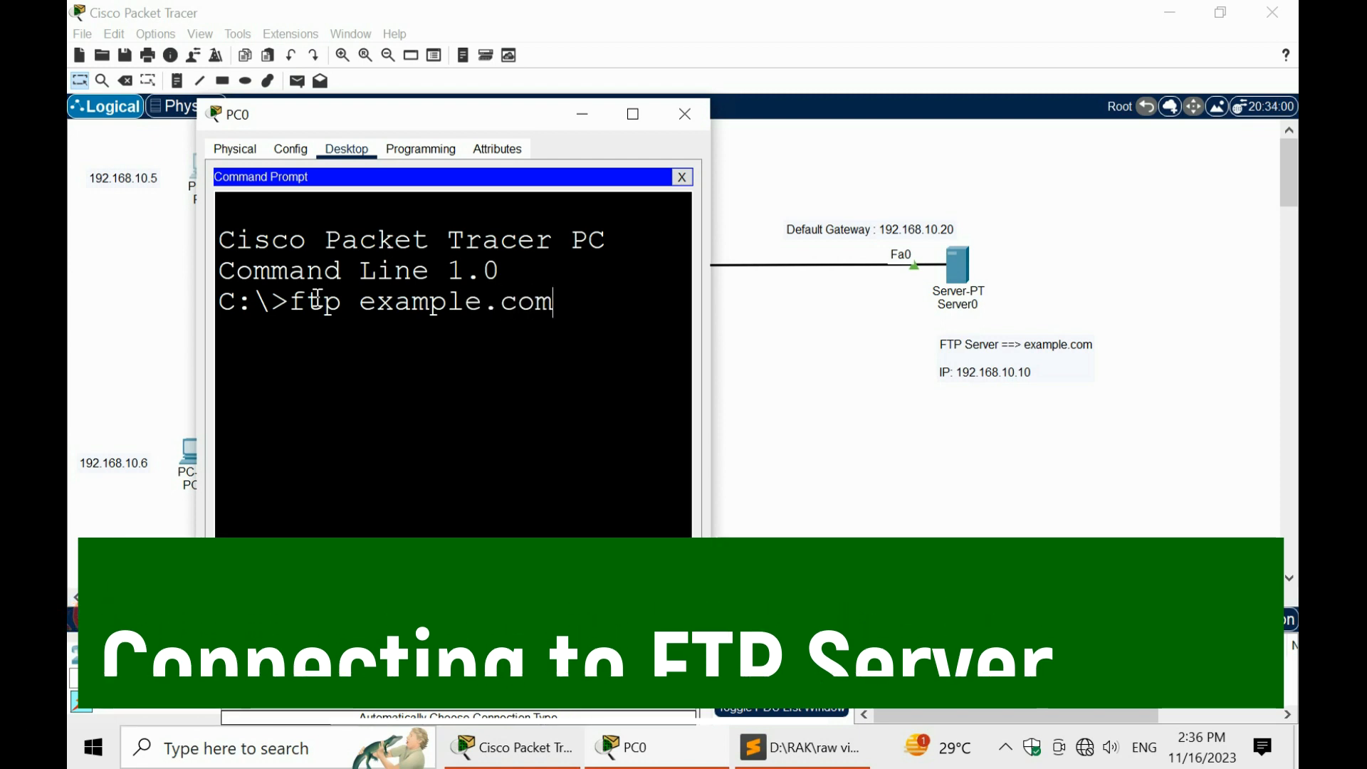
pyautogui.press('Return')
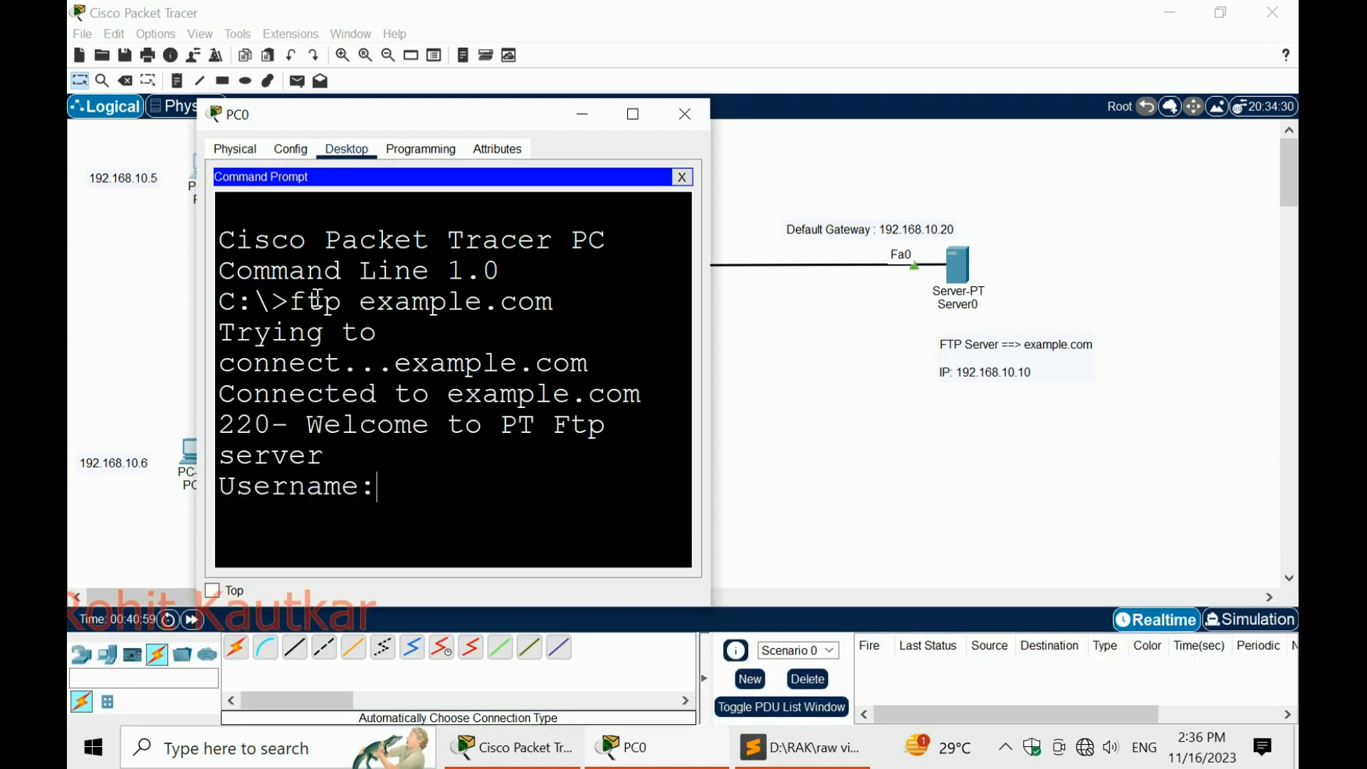
# Maximize PC0's window and log in to the FTP server as user1 with the account password
pyautogui.click(632, 114)
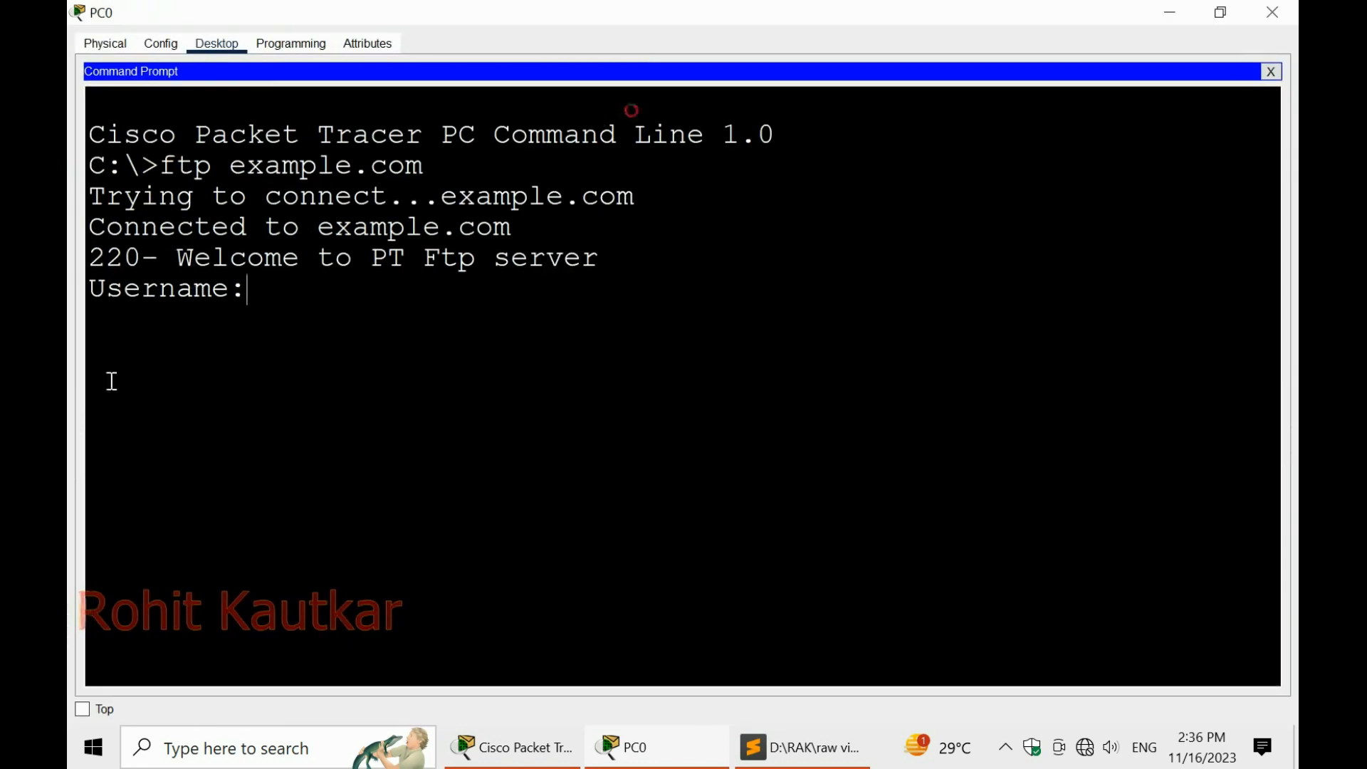
pyautogui.doubleClick(125, 267)
pyautogui.doubleClick(157, 289)
pyautogui.click(253, 288)
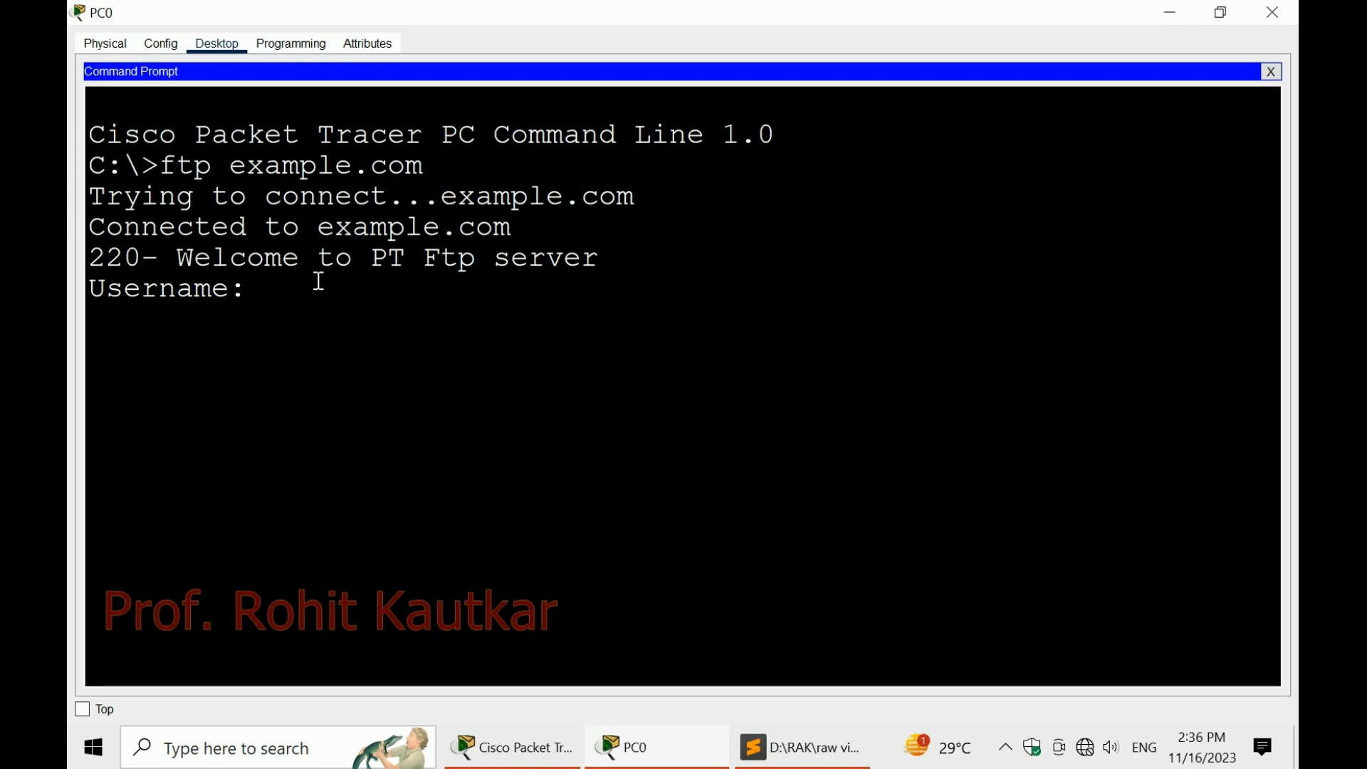
pyautogui.write('user1')
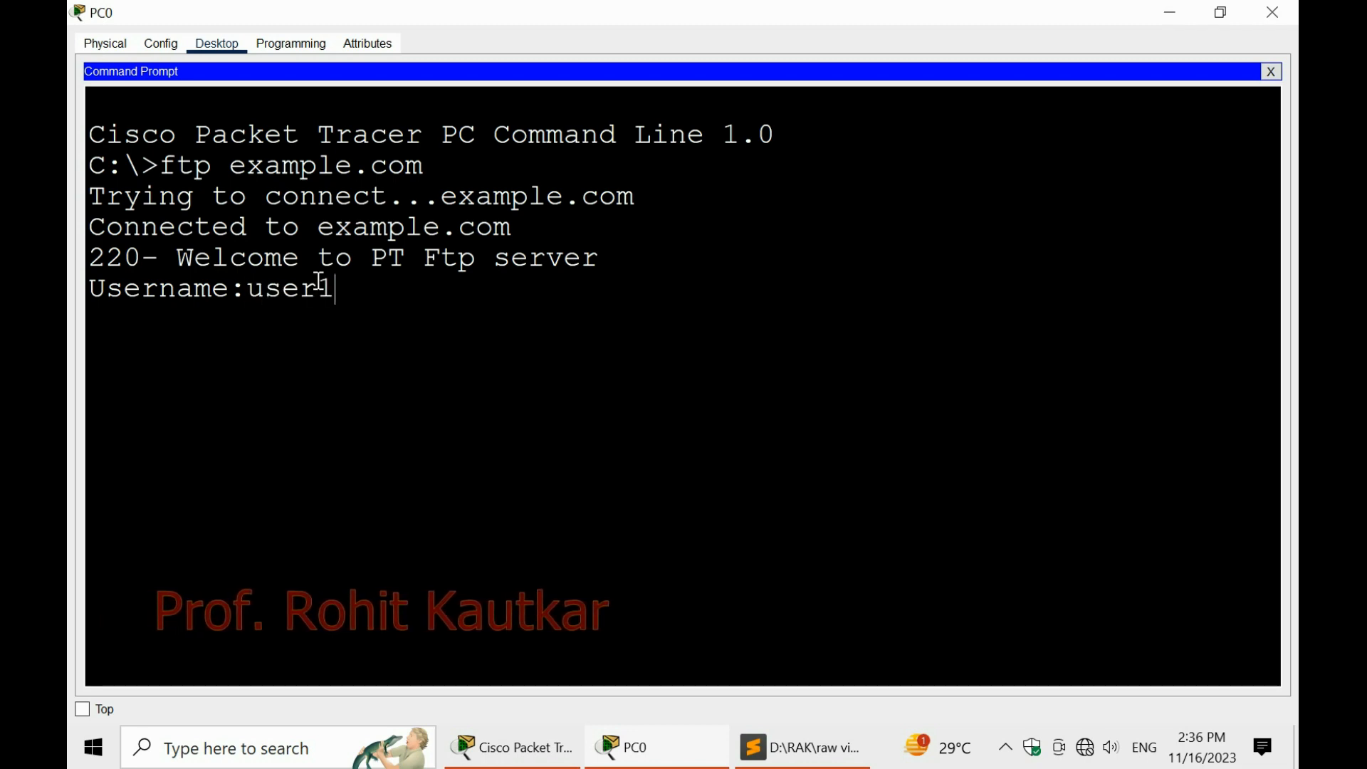
pyautogui.press('Return')
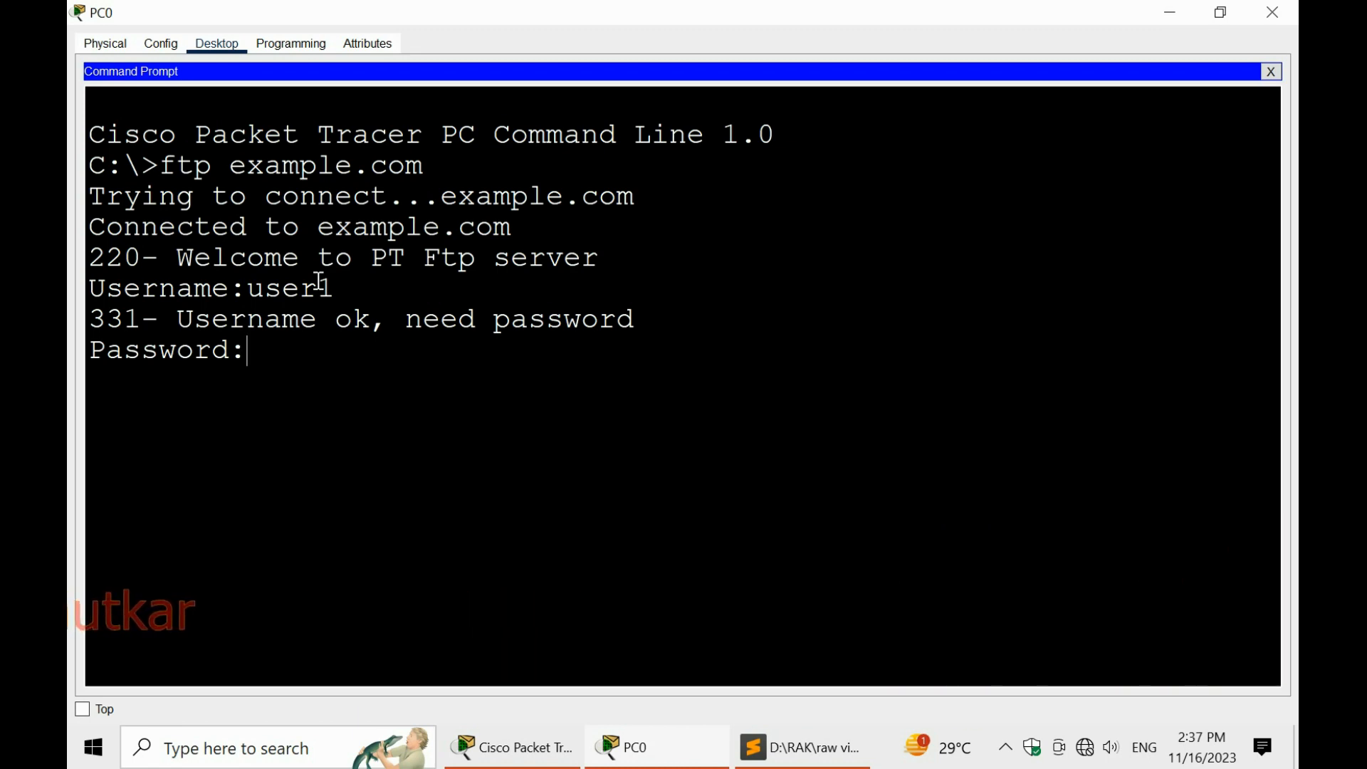
pyautogui.press('Return')
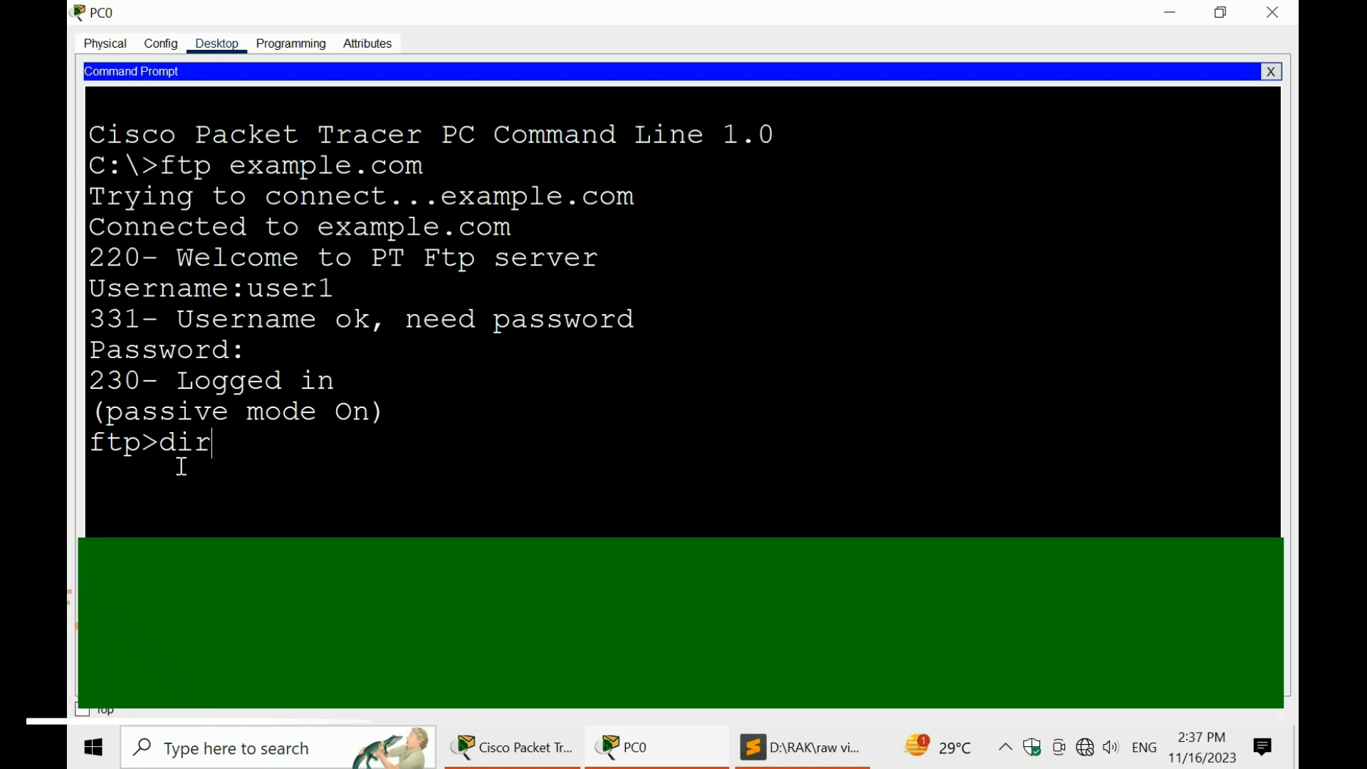
# List the FTP server's files with dir, review the listing in full and restored window size, and close the Command Prompt
pyautogui.press('Return')
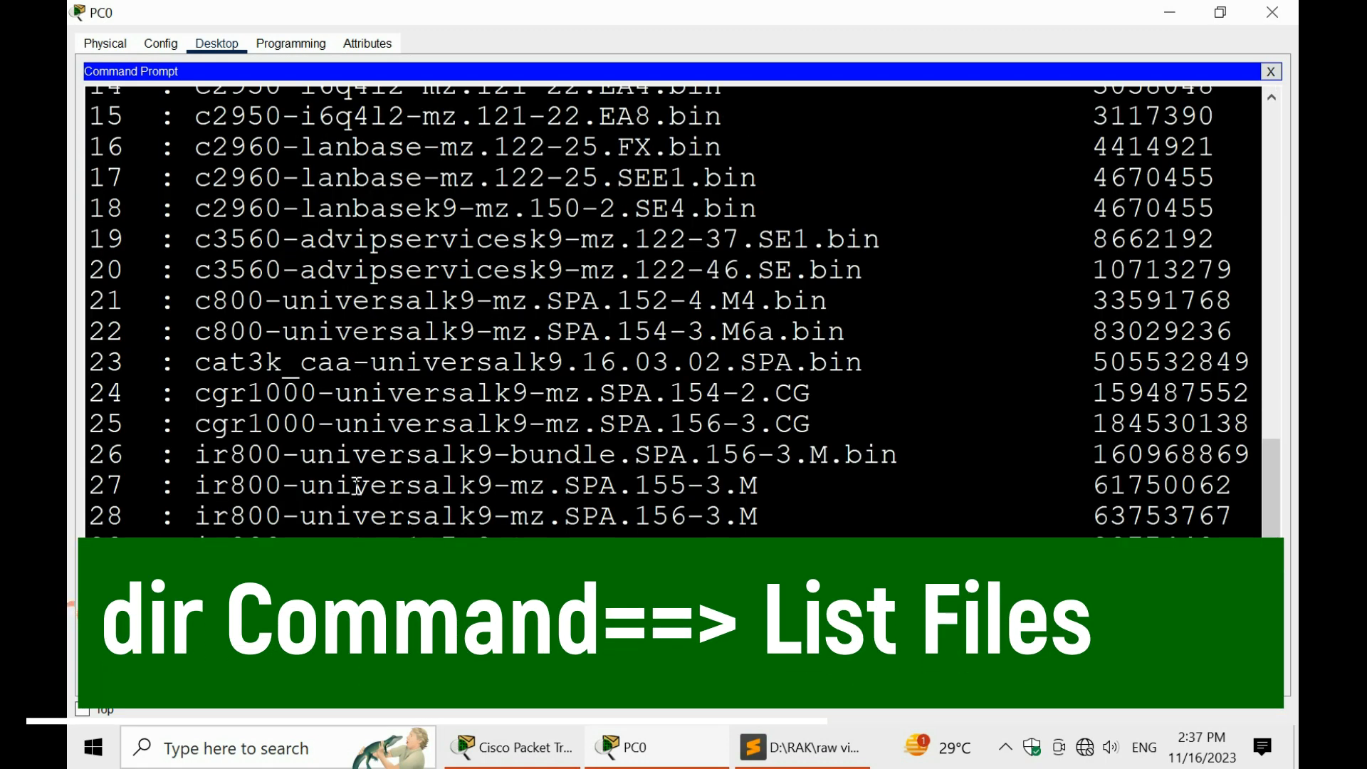
pyautogui.scroll(5, 673, 309)
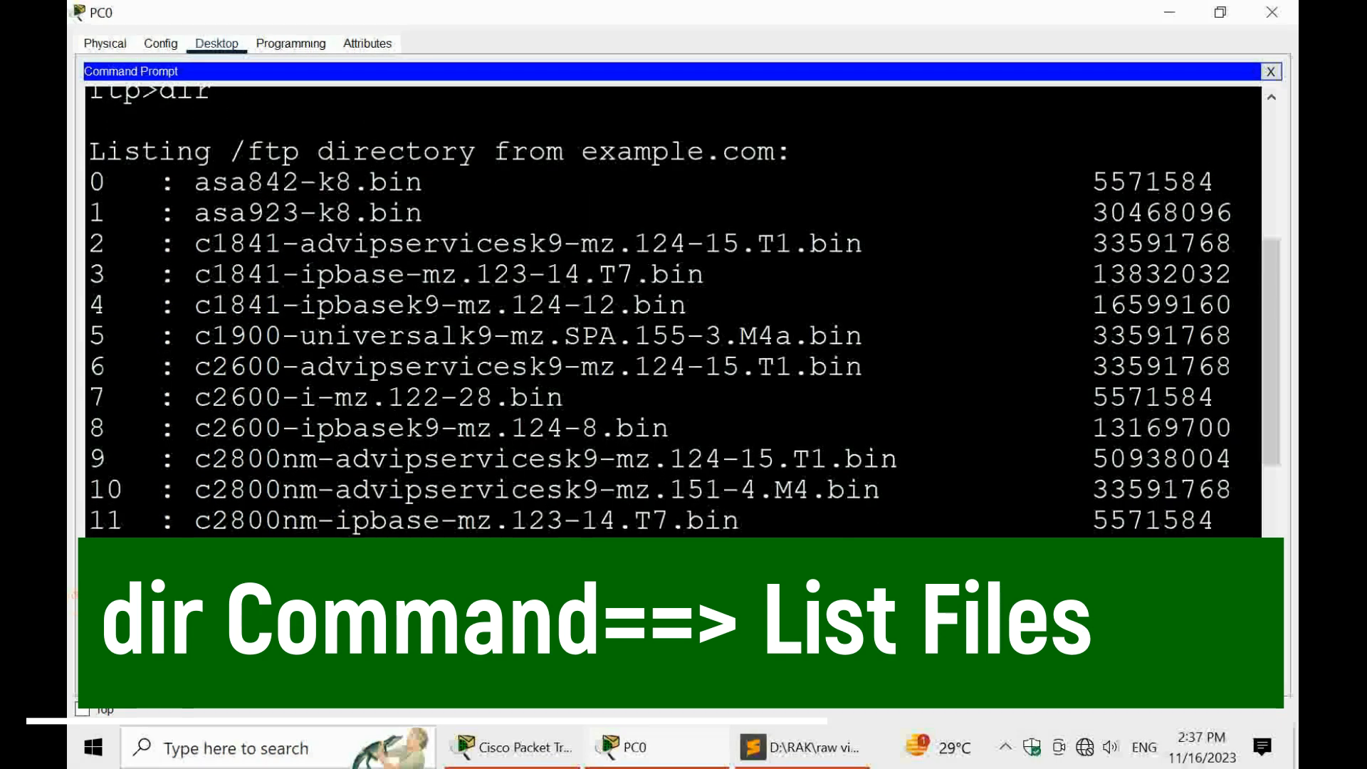
pyautogui.scroll(-5, 454, 131)
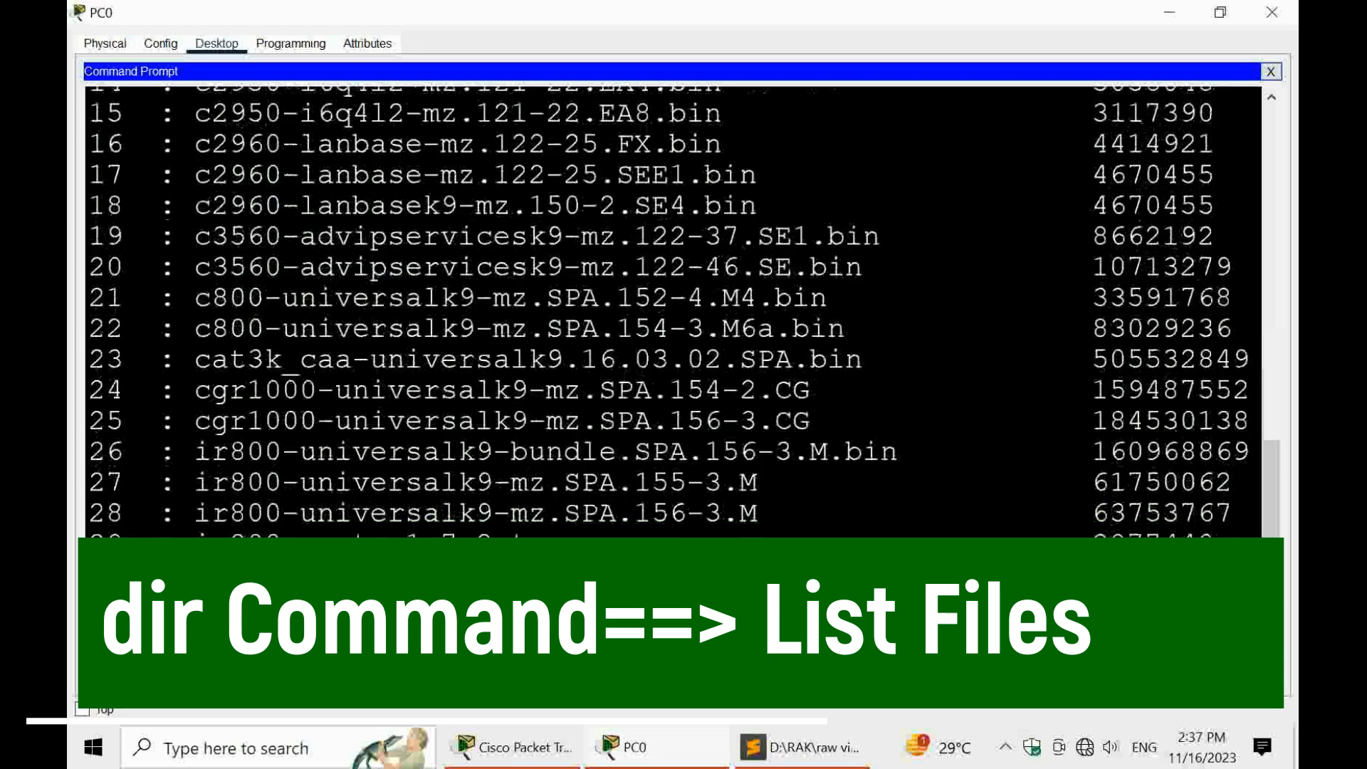
pyautogui.doubleClick(506, 18)
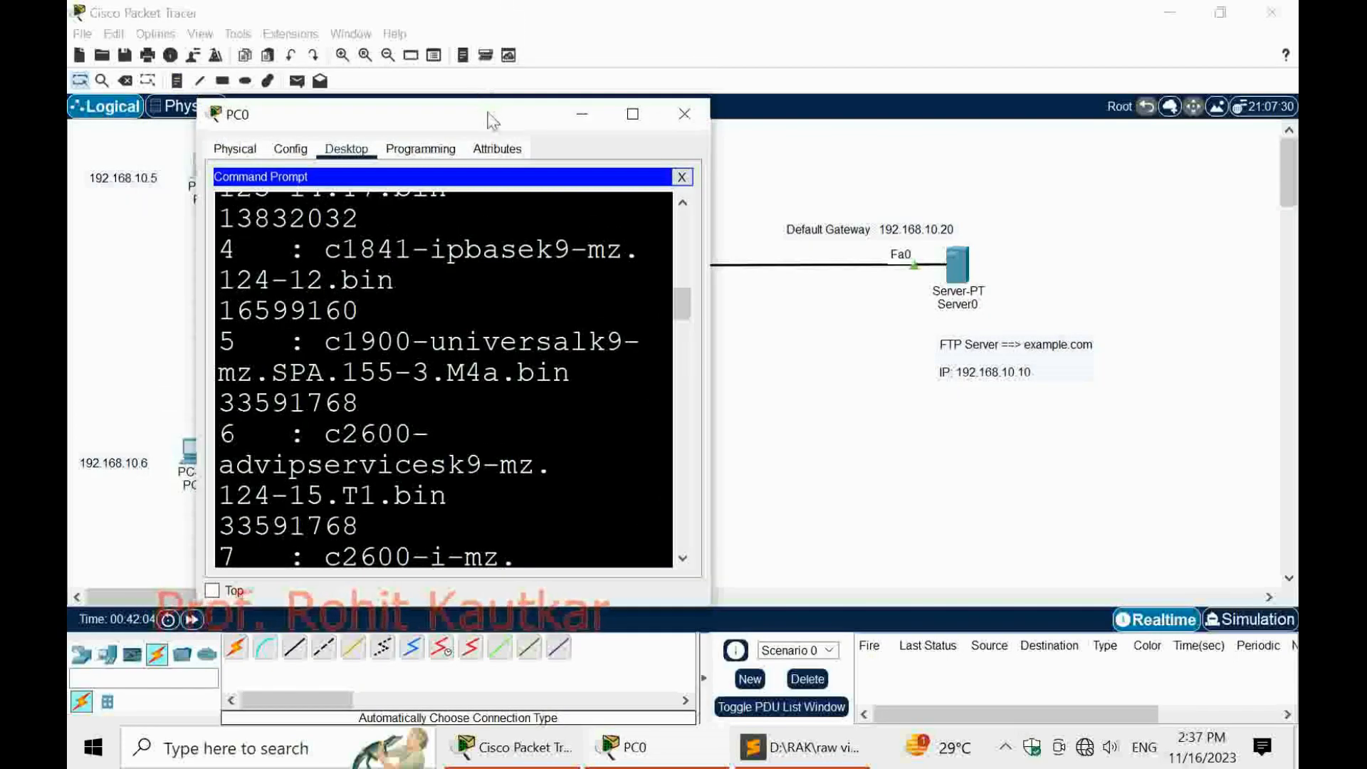
pyautogui.moveTo(488, 114); pyautogui.dragTo(542, 92)
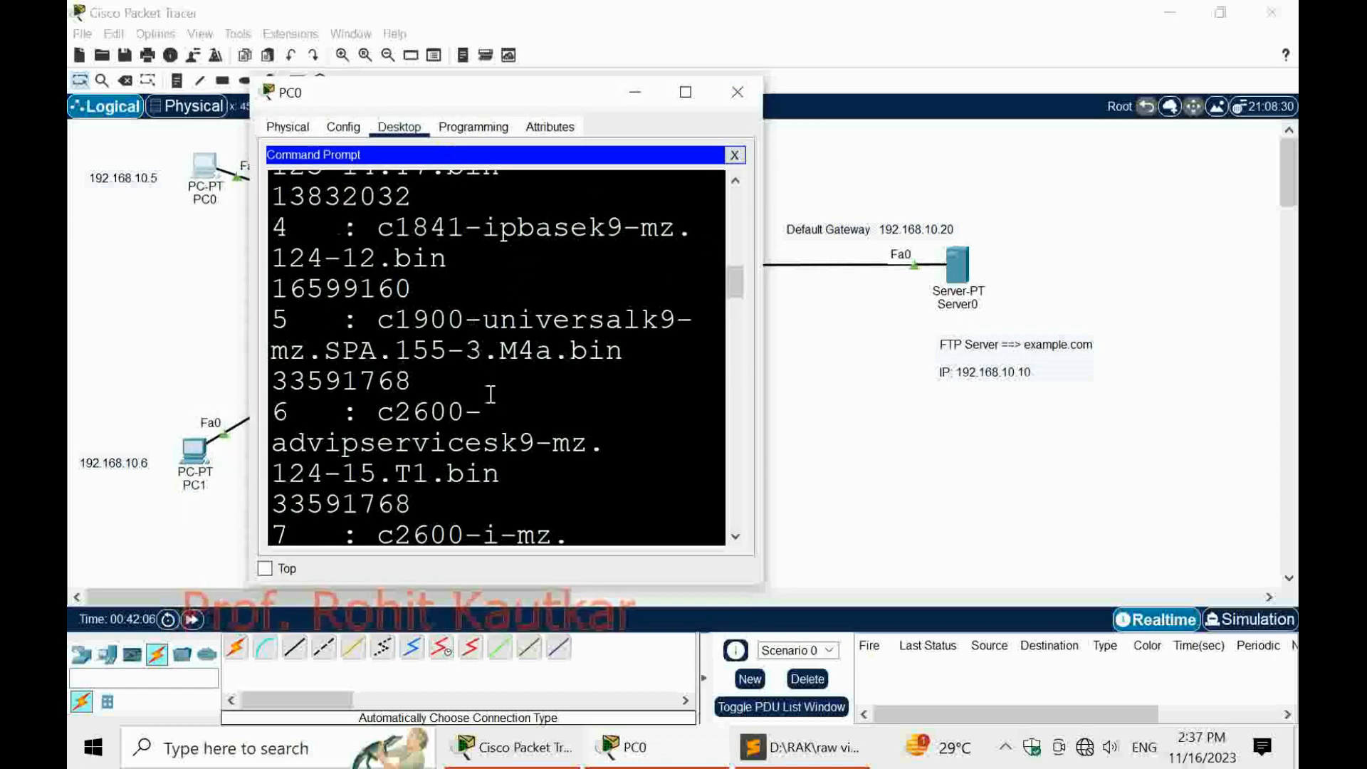
pyautogui.scroll(-2, 500, 403)
pyautogui.scroll(-10, 500, 403)
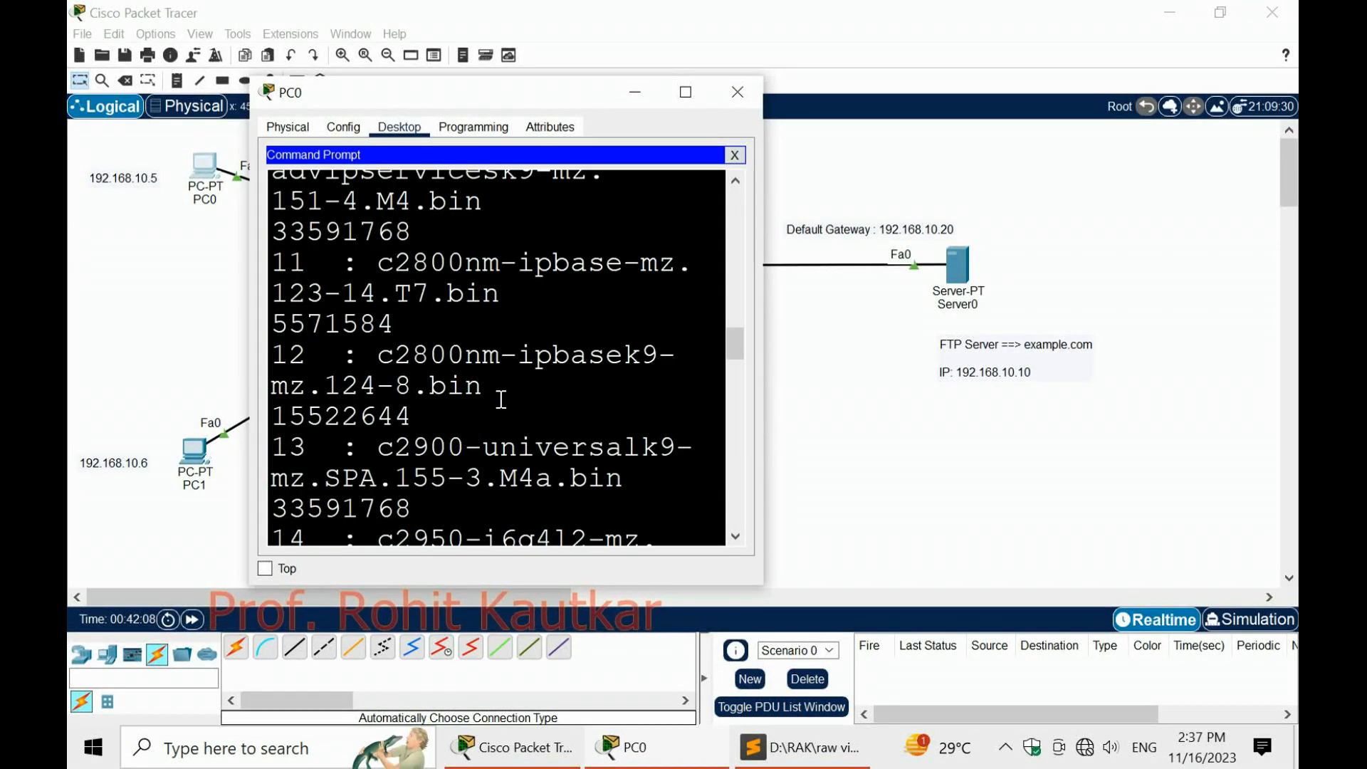
pyautogui.click(737, 158)
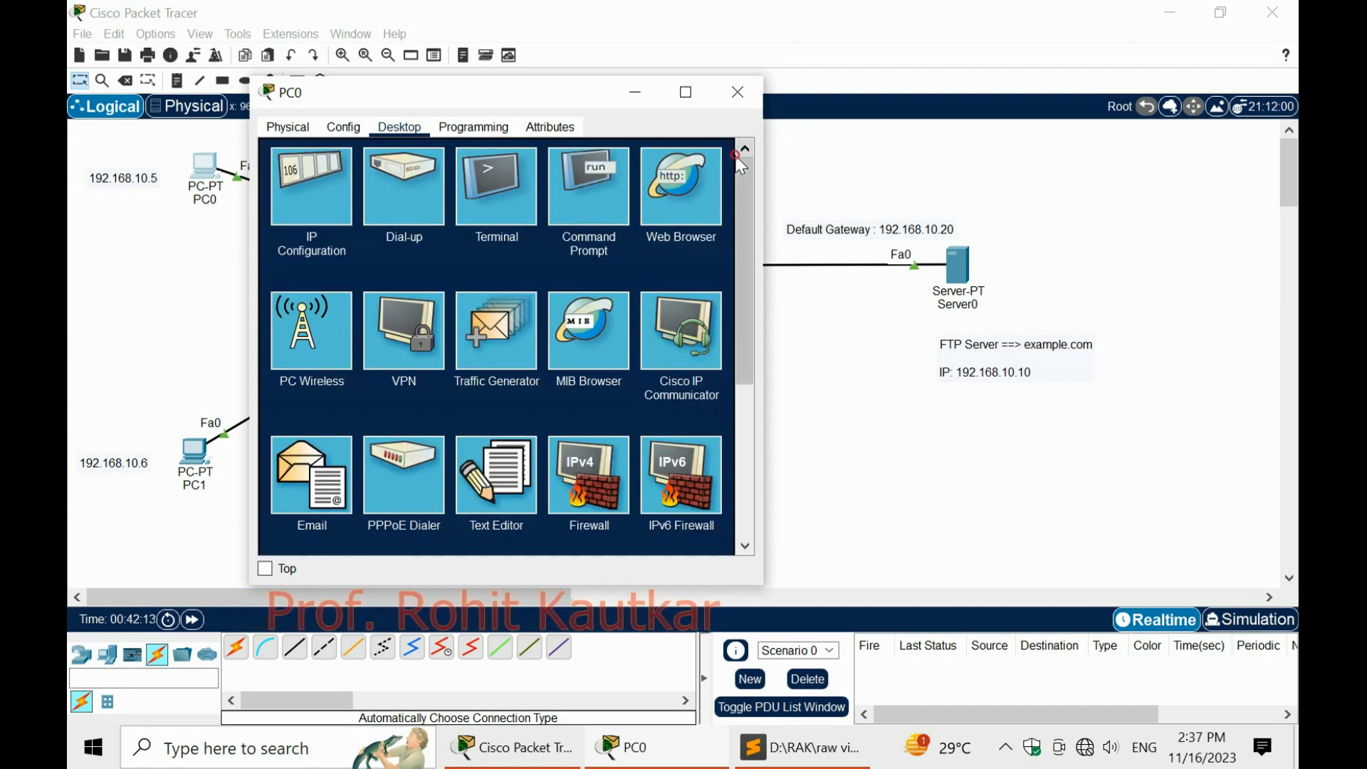
# Create a text file on PC0 containing "This is Sample file." and save it as mysamplefile.txt
pyautogui.click(490, 473)
pyautogui.click(291, 213)
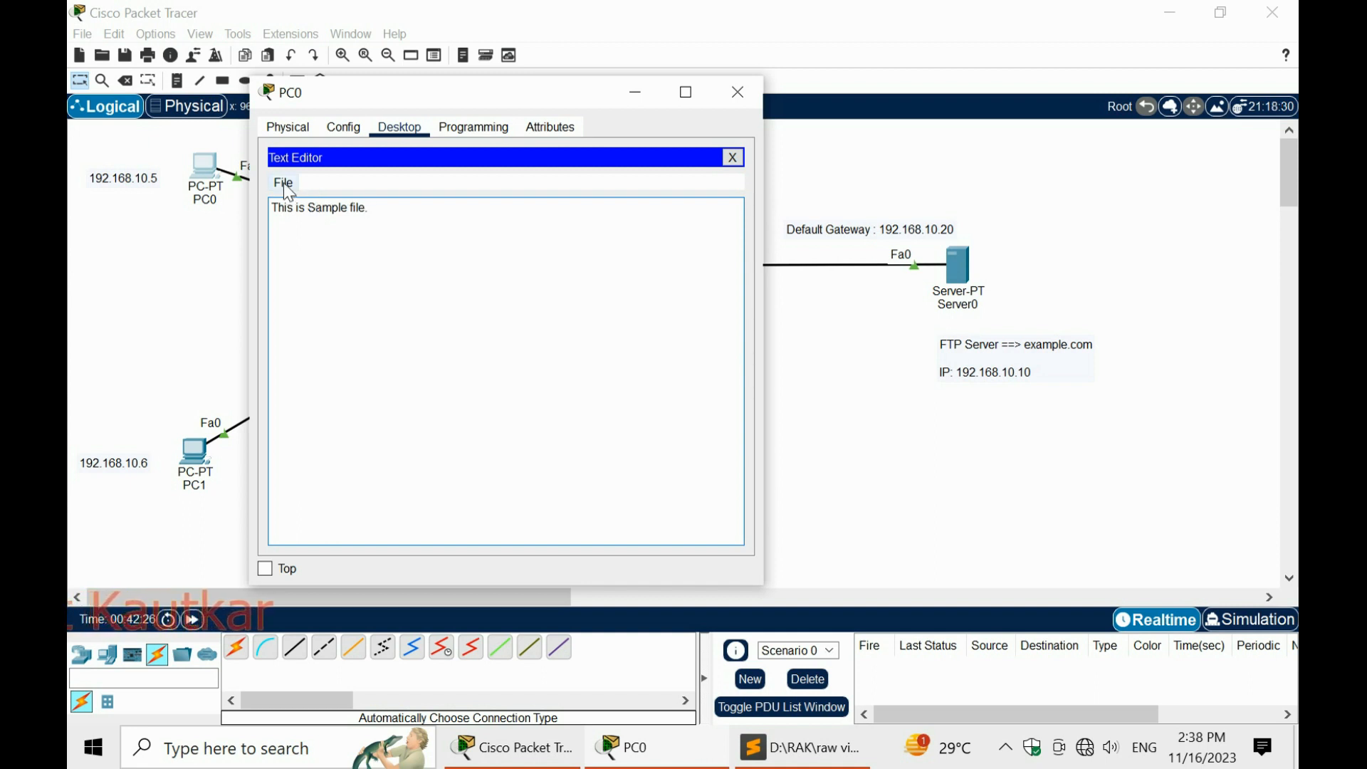
pyautogui.click(282, 183)
pyautogui.click(304, 245)
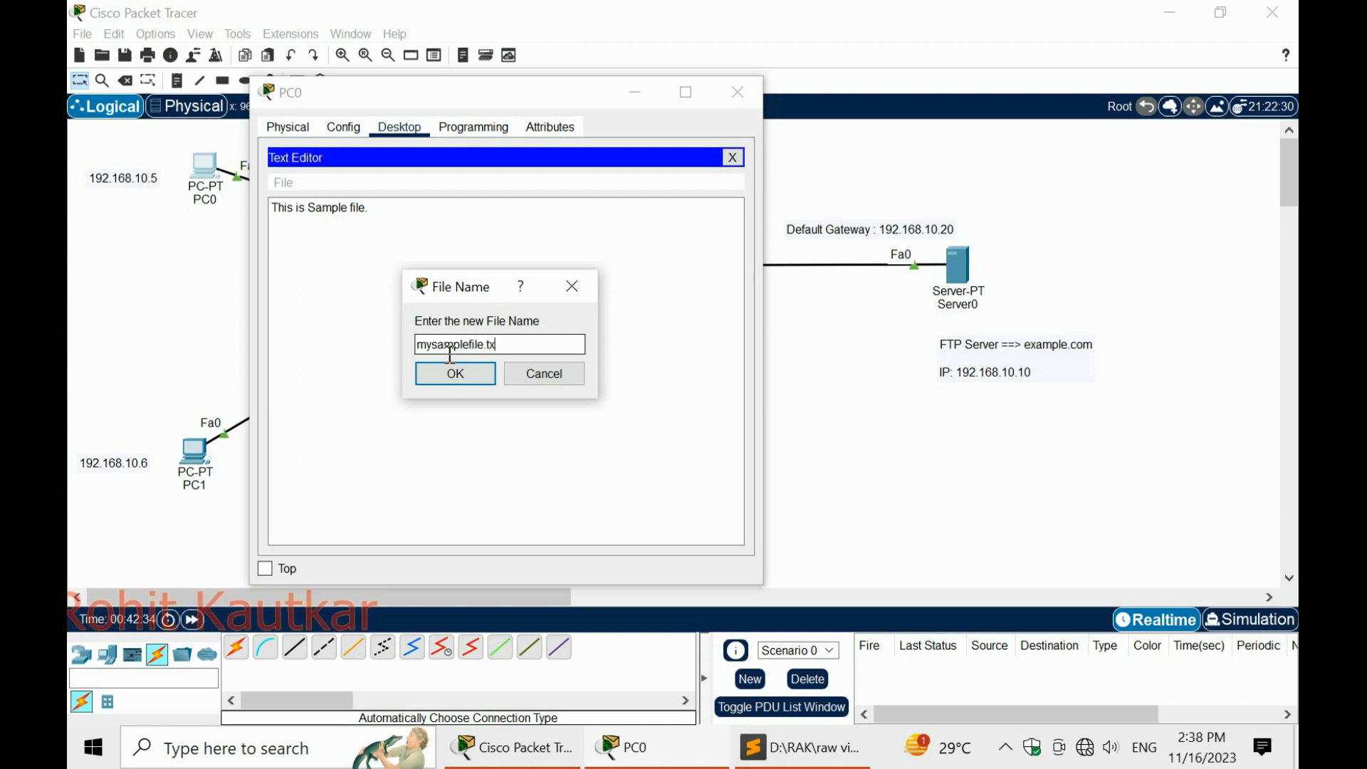
pyautogui.press('Return')
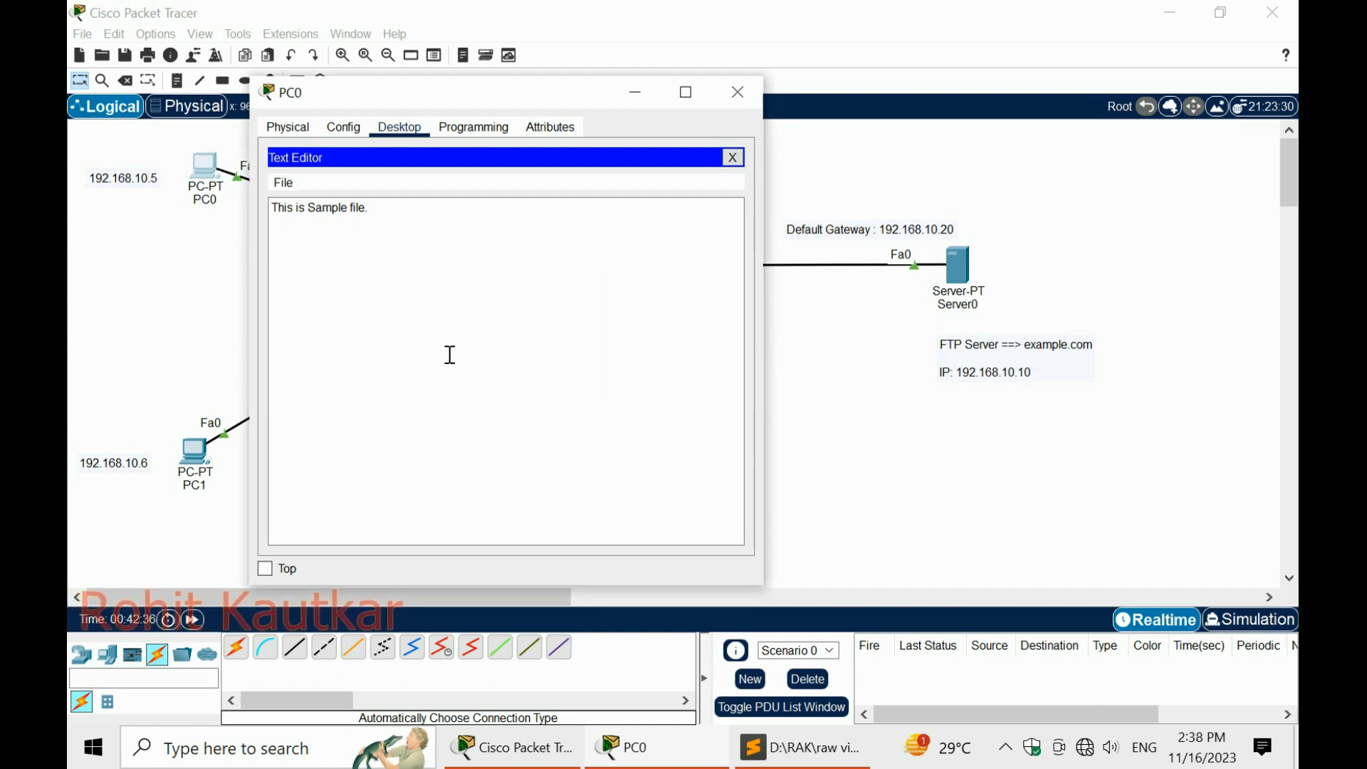
# Check PC0's saved text files for mysamplefile.txt without opening one, and close the Text Editor
pyautogui.click(284, 183)
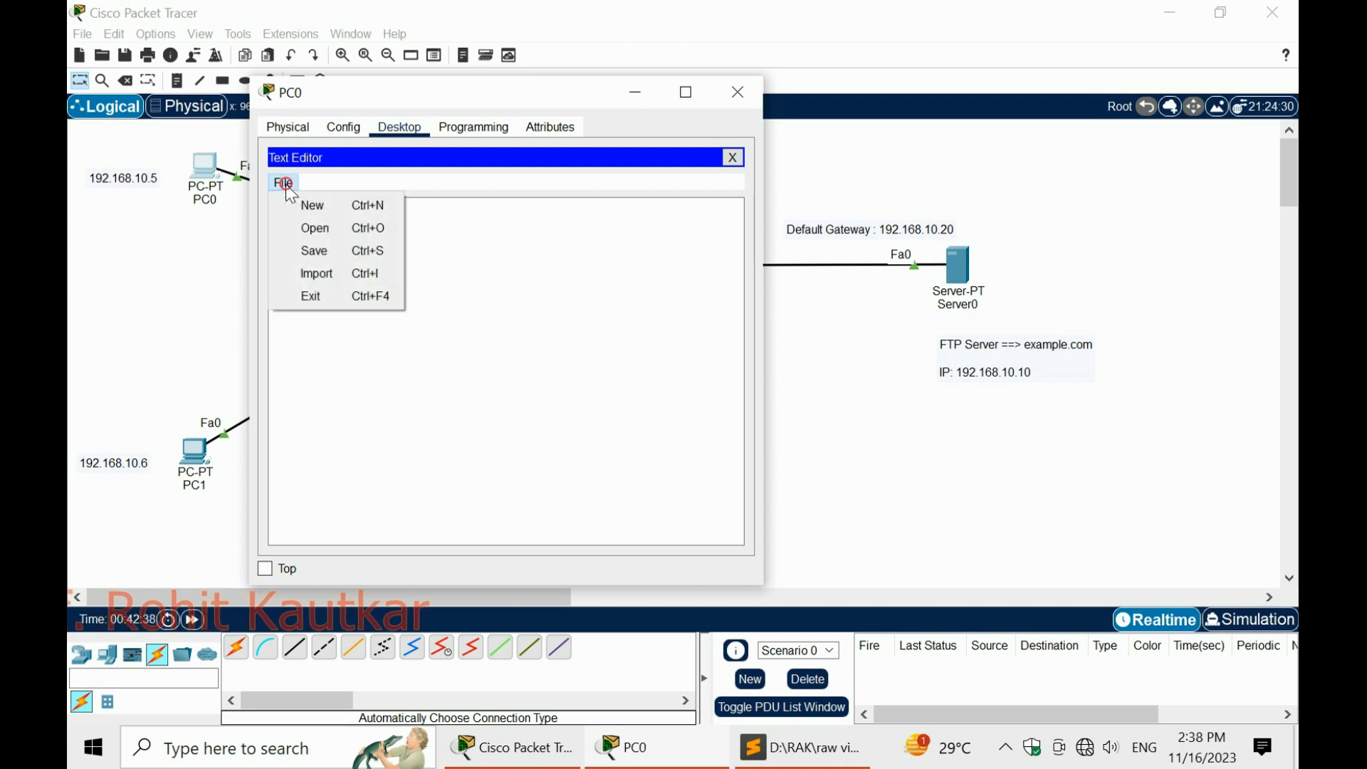
pyautogui.click(300, 228)
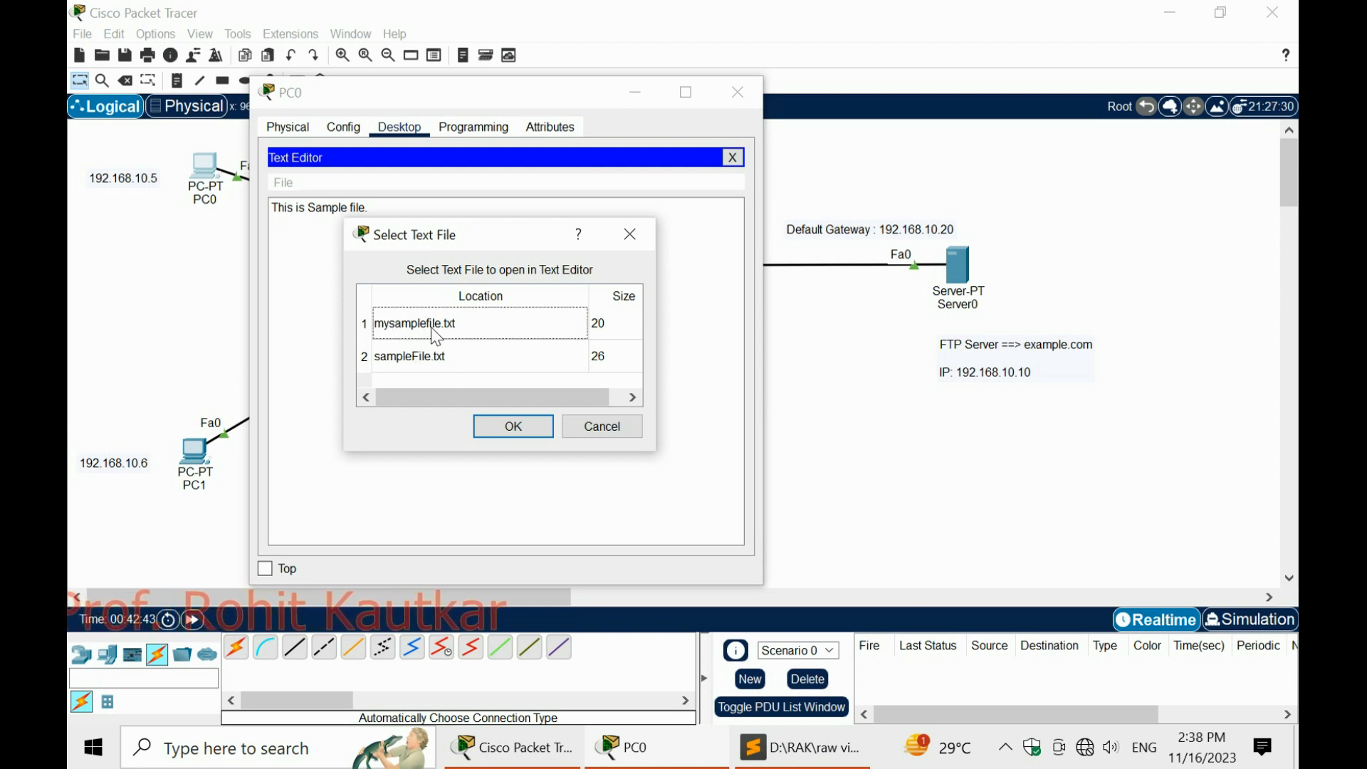
pyautogui.click(604, 425)
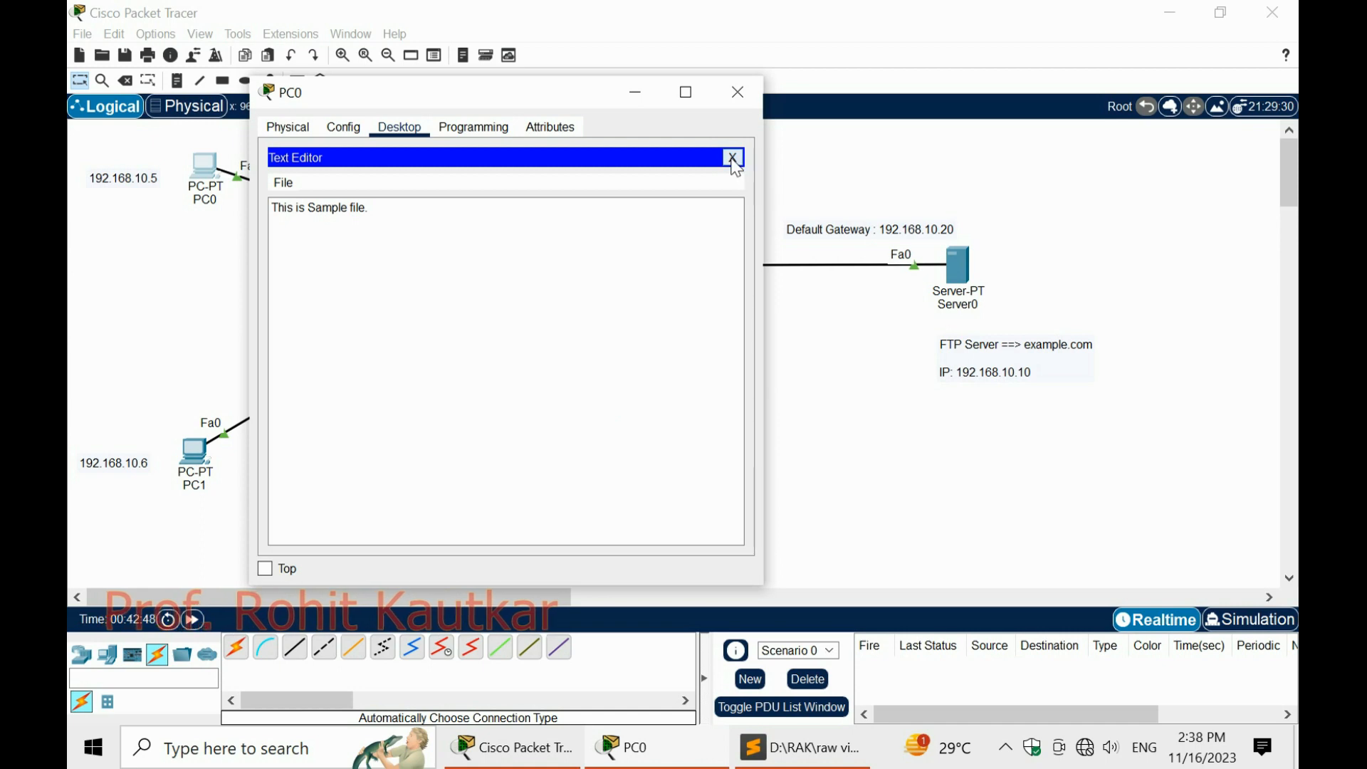
pyautogui.click(733, 158)
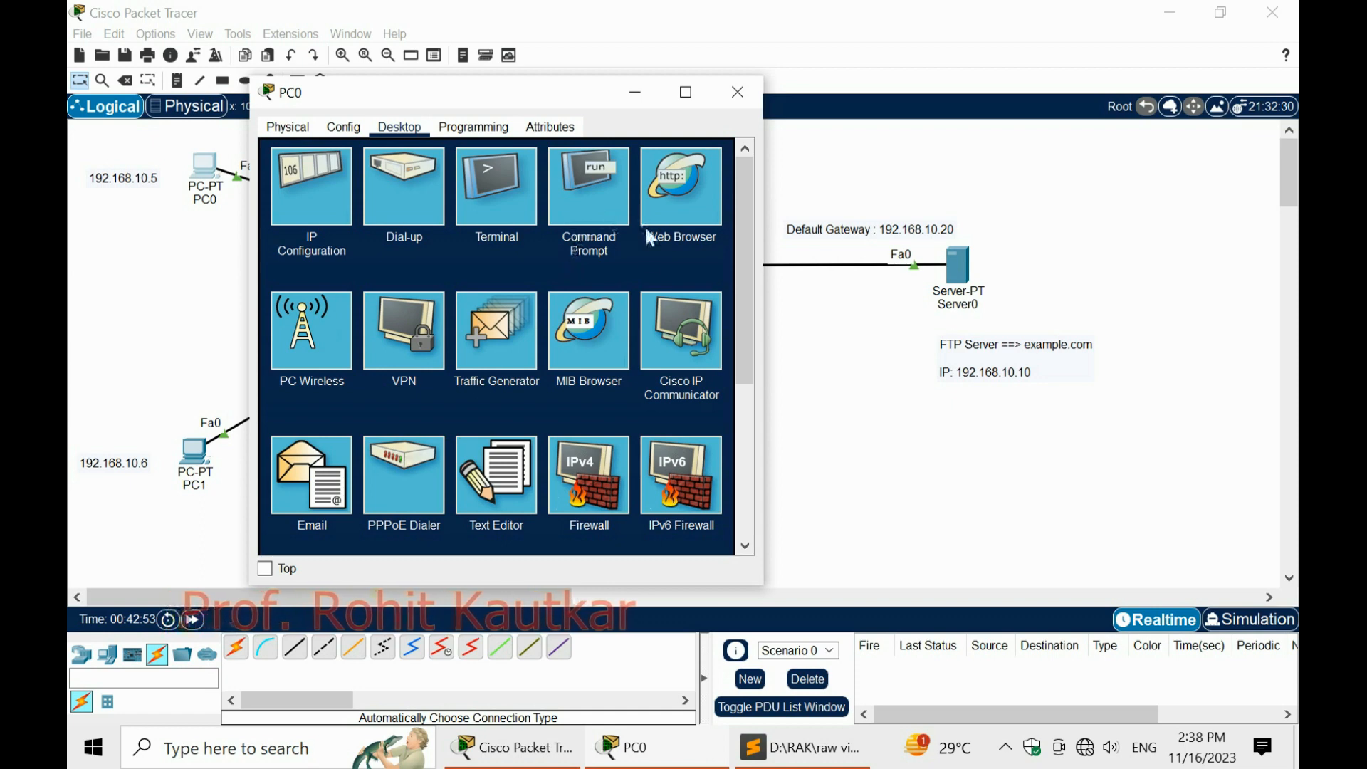
# Upload mysamplefile.txt to the FTP server with the put command in PC0's Command Prompt and review the transfer messages
pyautogui.click(591, 180)
pyautogui.scroll(-2, 534, 458)
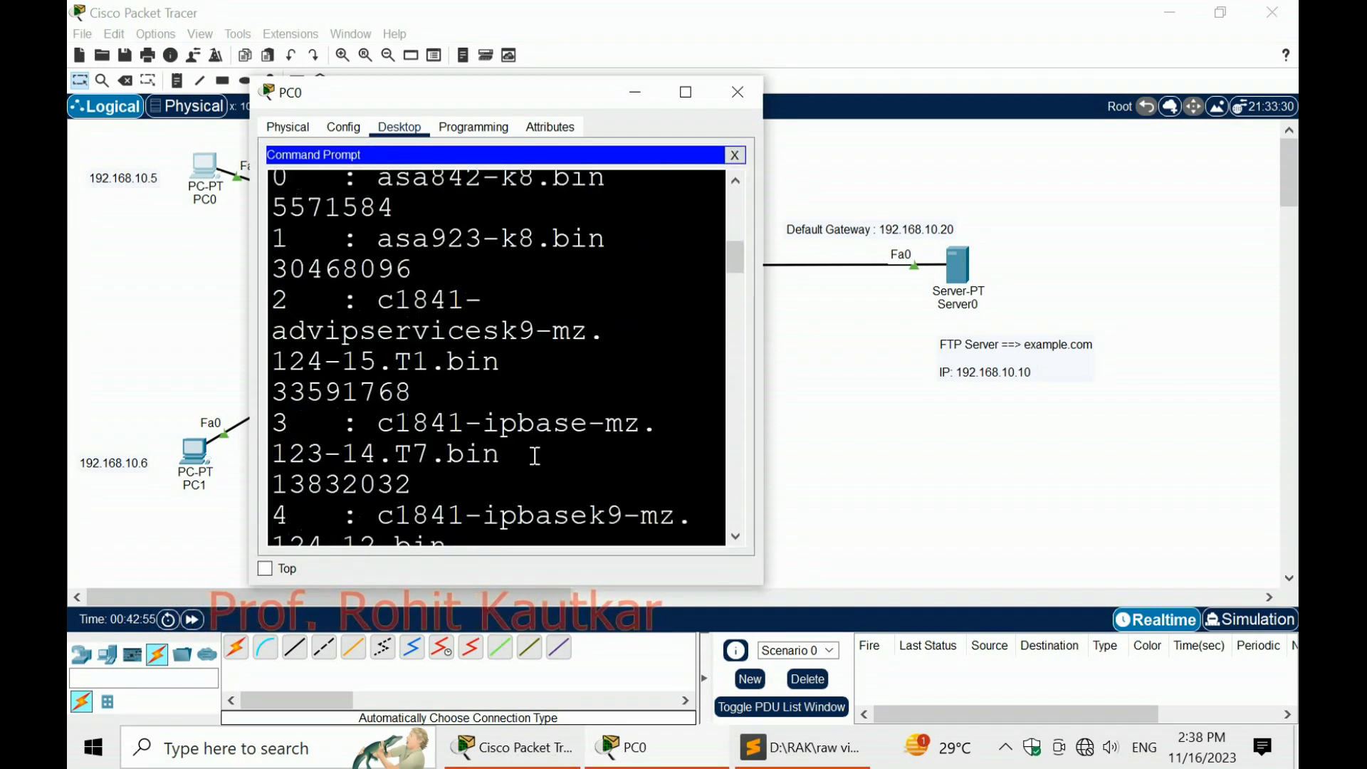
pyautogui.moveTo(737, 258); pyautogui.dragTo(736, 538)
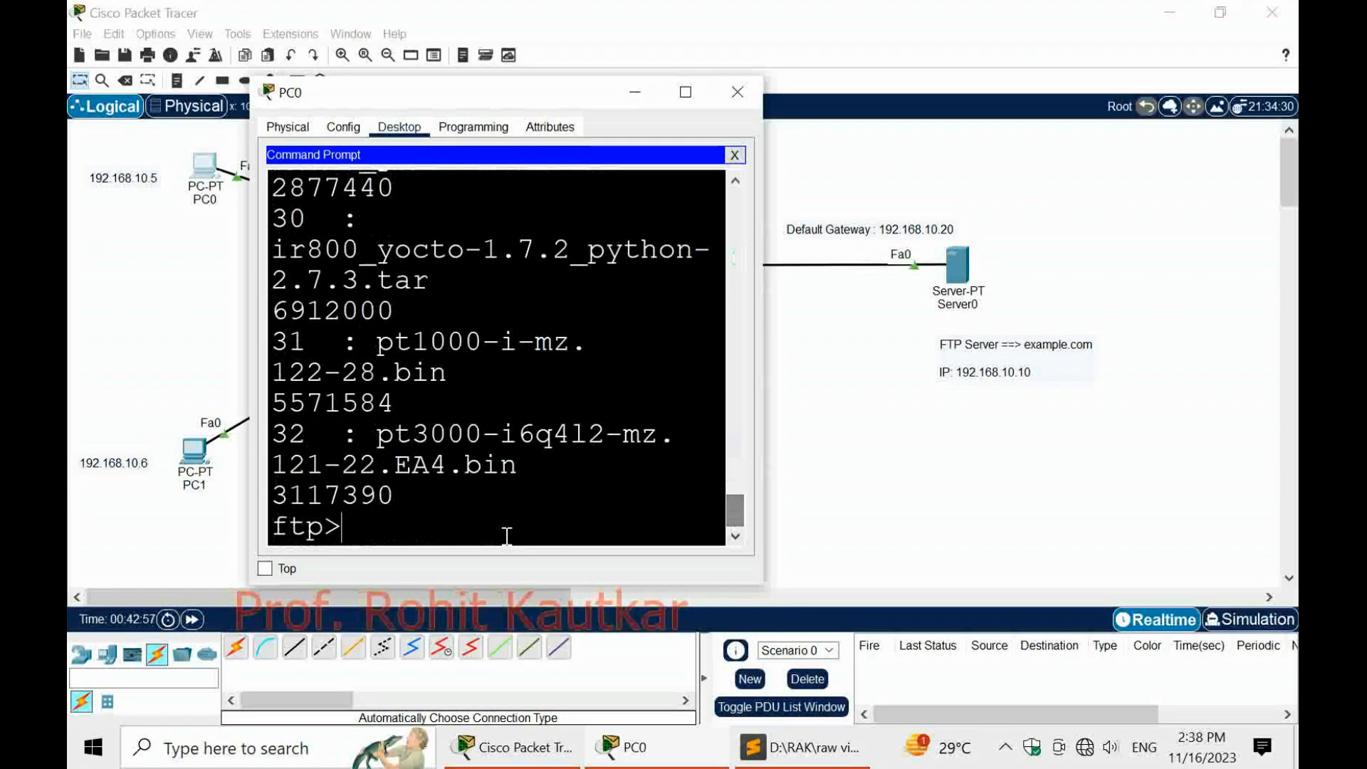
pyautogui.write('put')
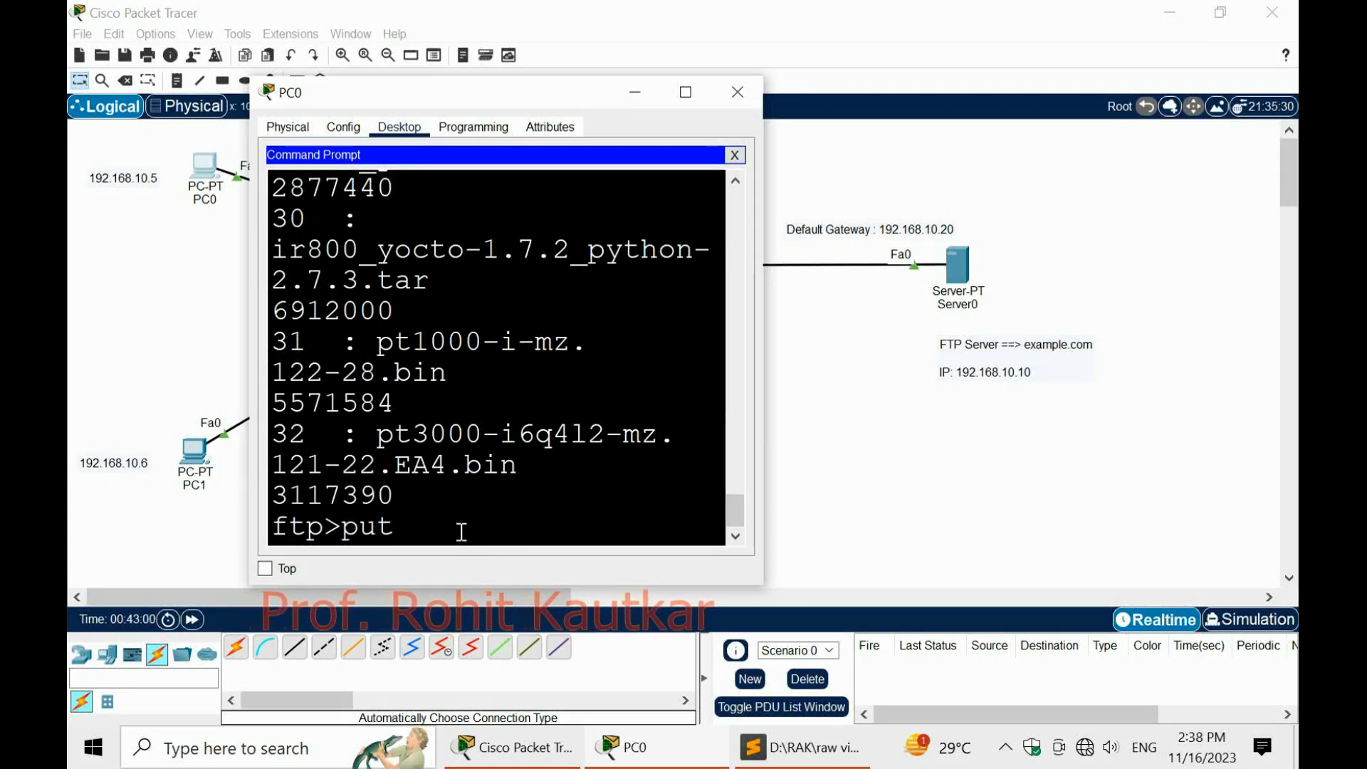
pyautogui.write(' mysa')
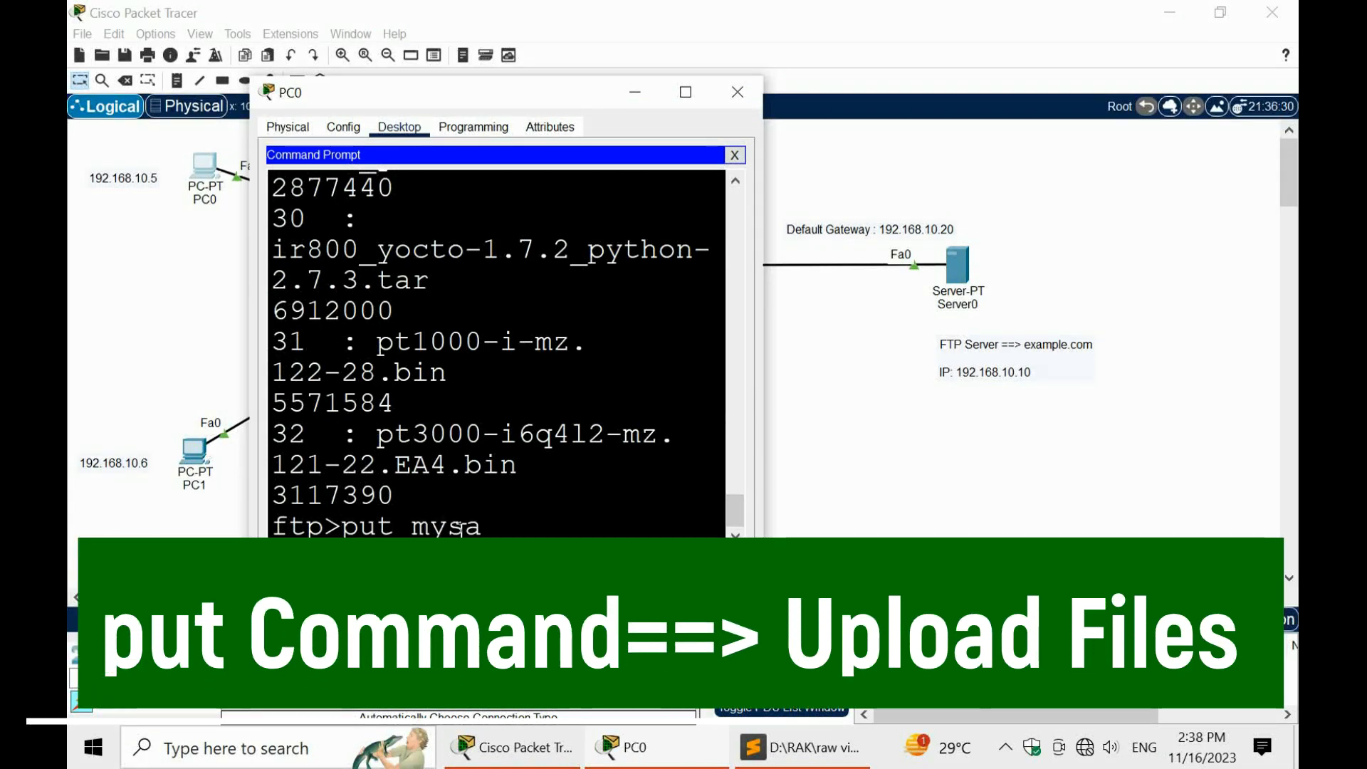
pyautogui.write('mplefile.')
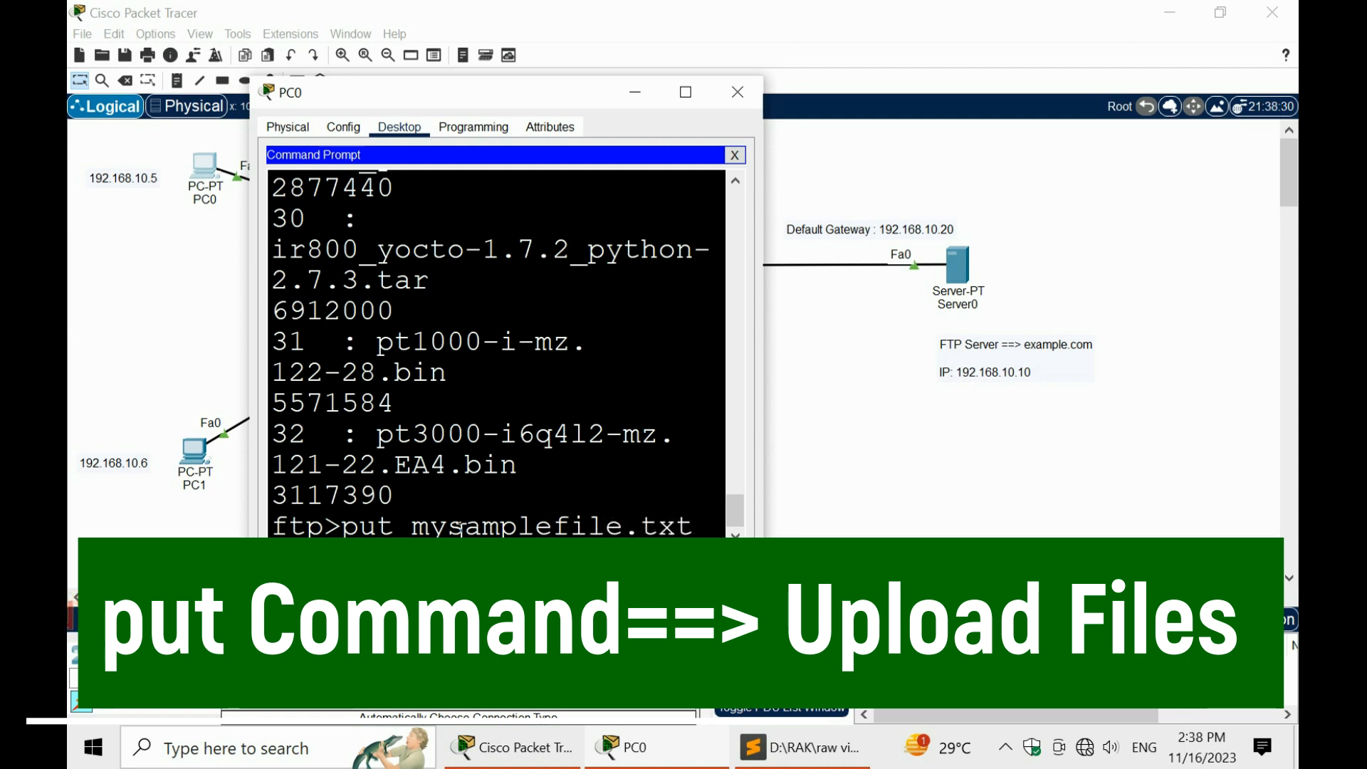
pyautogui.write('txt')
pyautogui.press('Return')
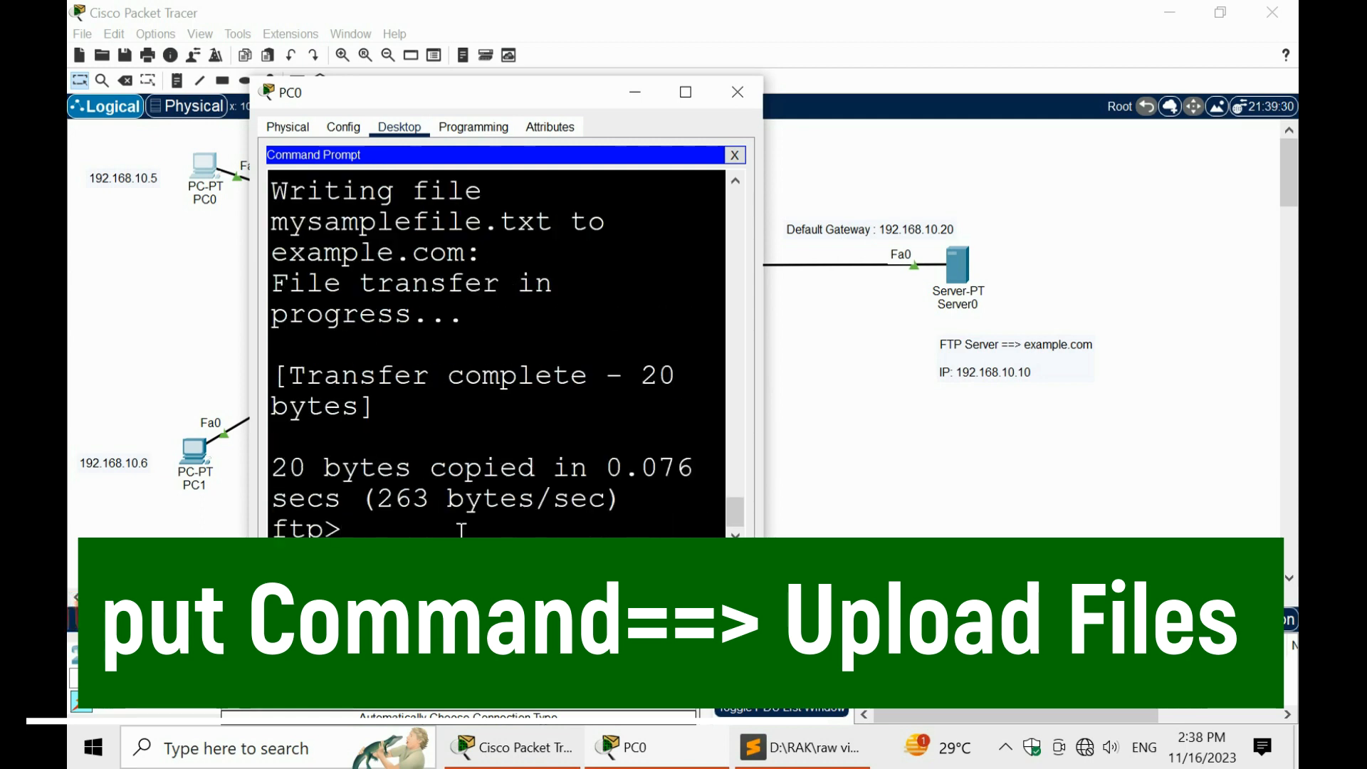
pyautogui.moveTo(289, 375); pyautogui.dragTo(376, 405)
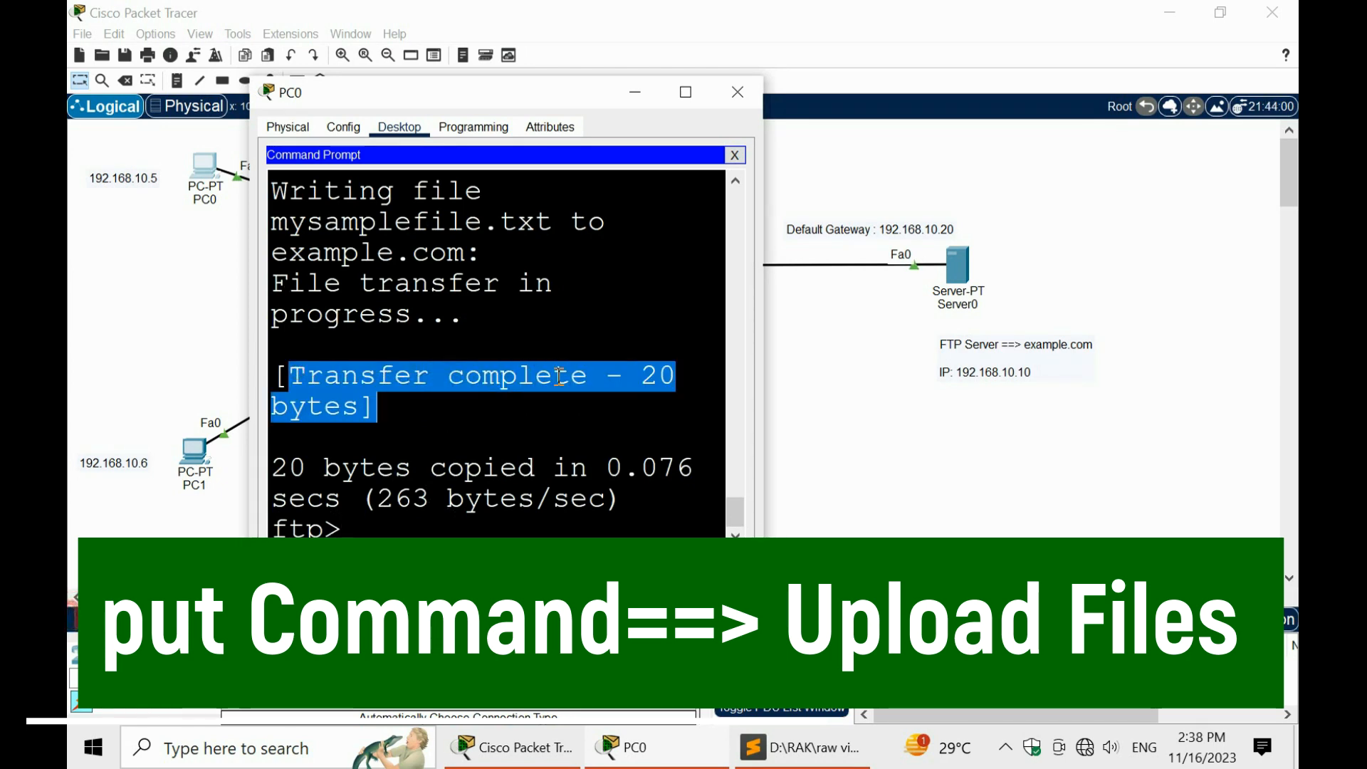
pyautogui.moveTo(278, 465); pyautogui.dragTo(519, 467)
pyautogui.click(366, 514)
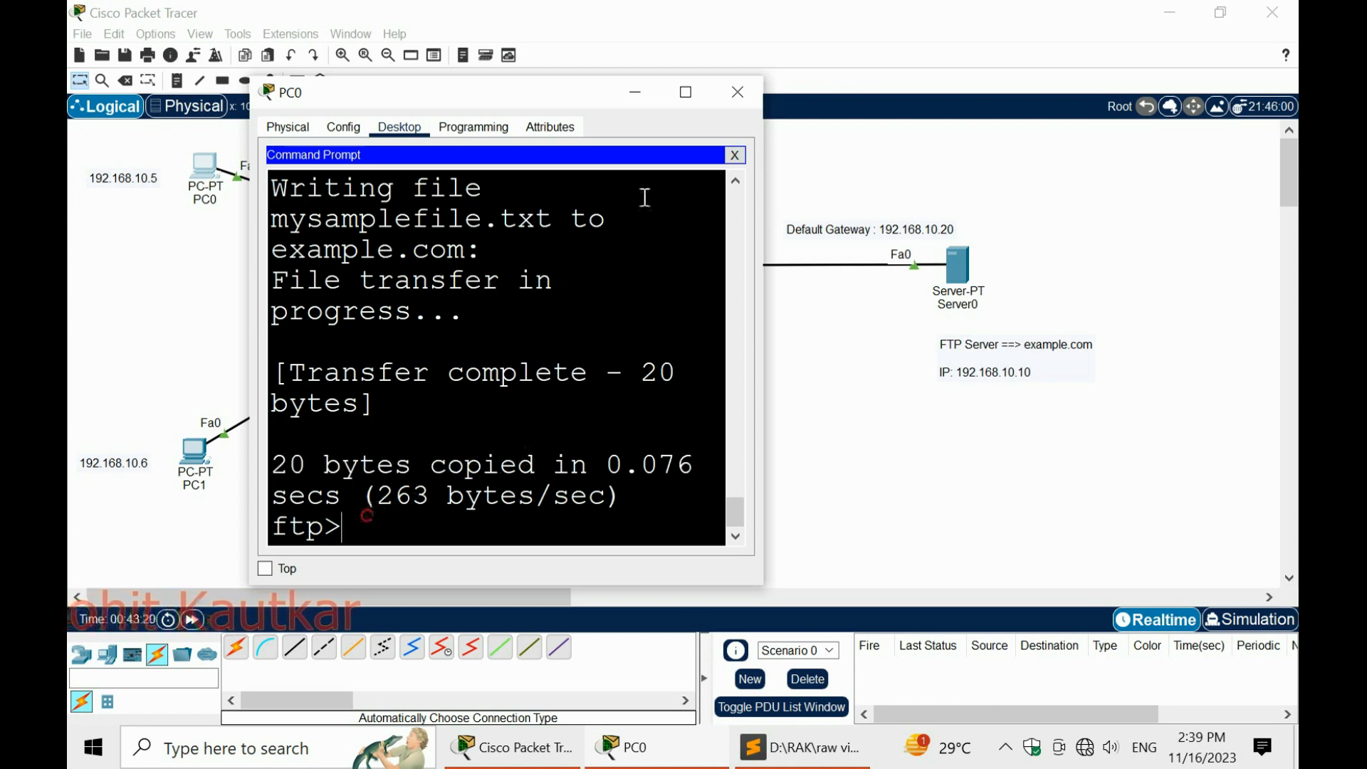
# Maximize PC0's window and list the FTP server's files with dir to check for mysamplefile.txt
pyautogui.click(686, 92)
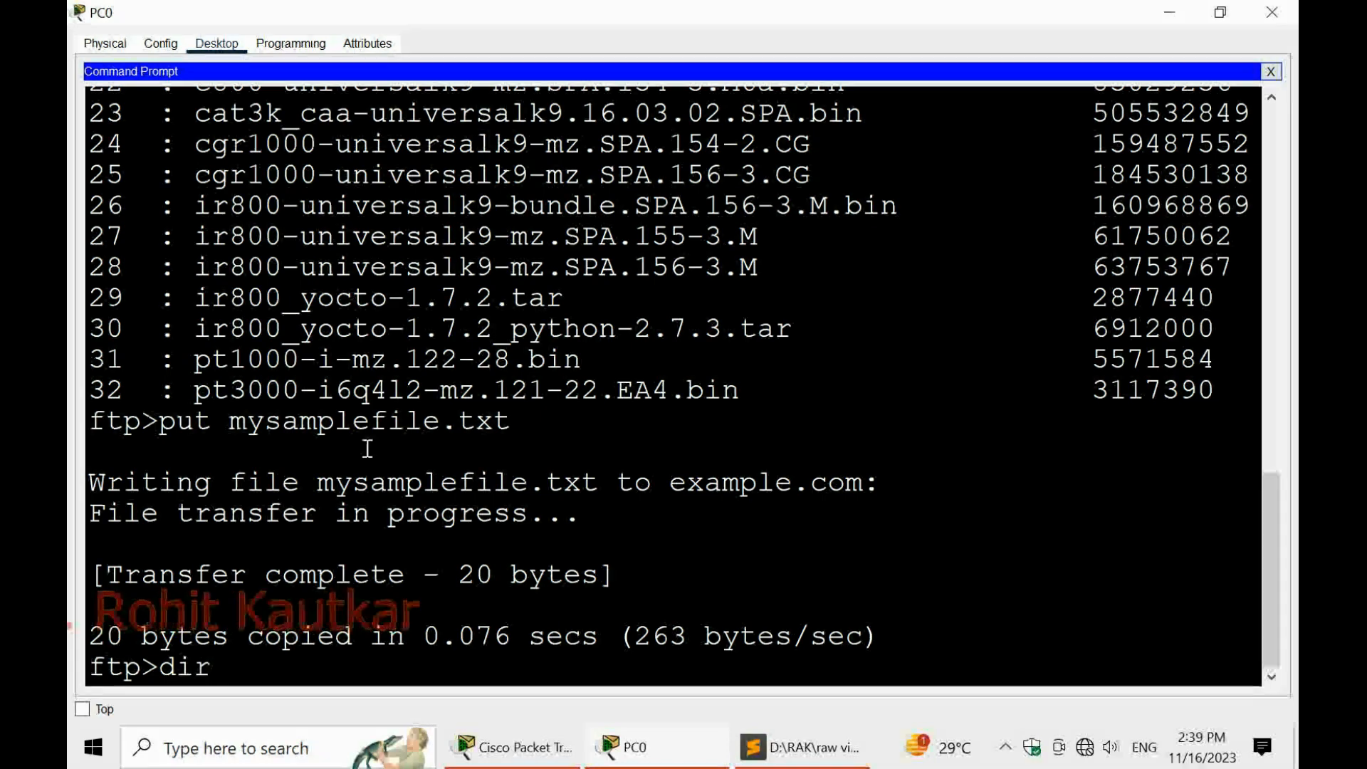
pyautogui.press('Return')
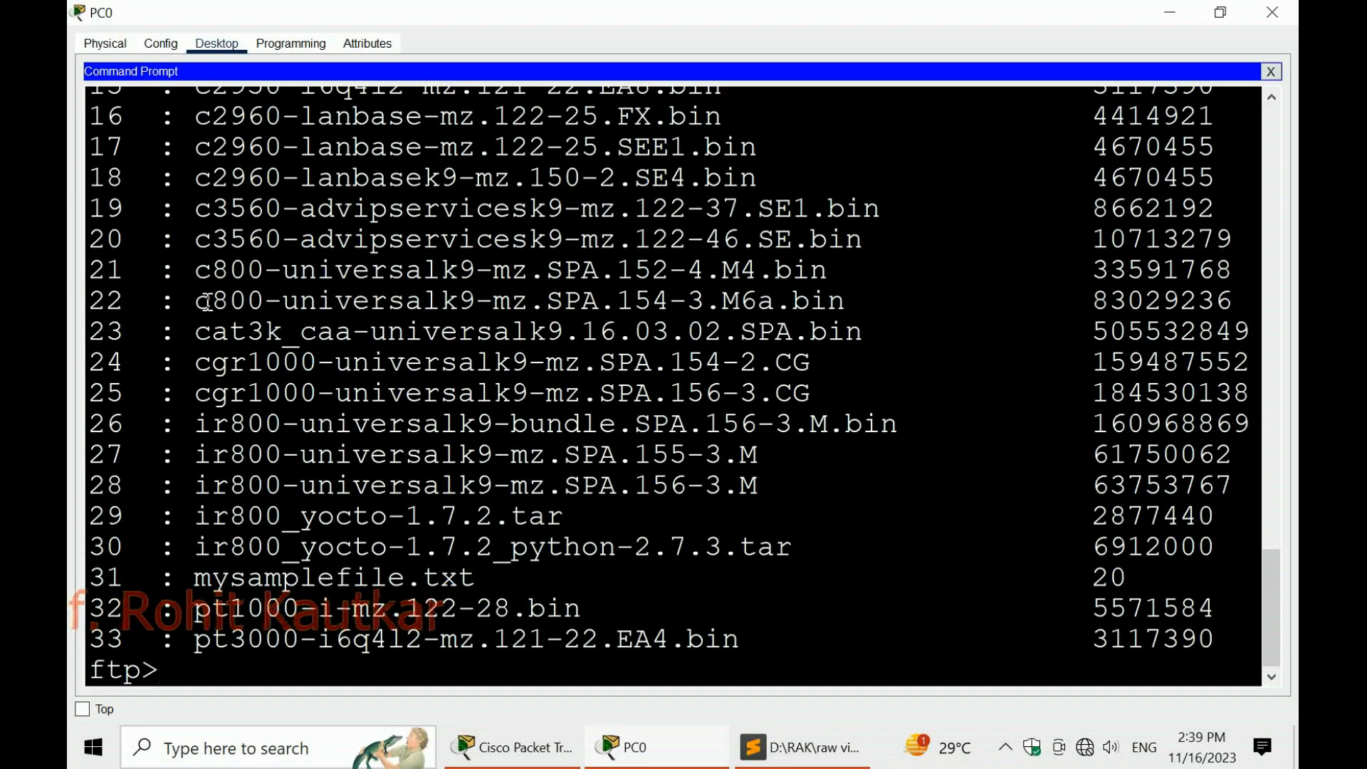
pyautogui.moveTo(118, 637); pyautogui.dragTo(70, 632)
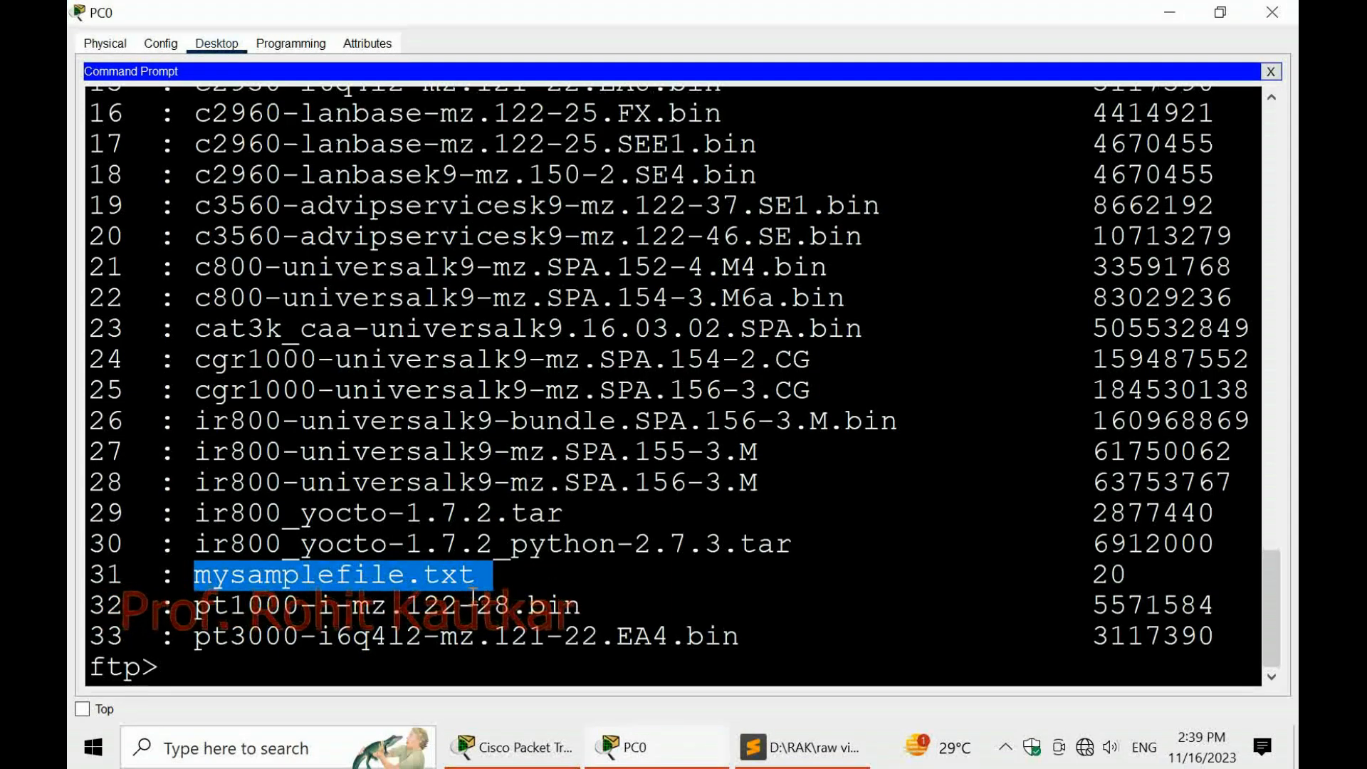
pyautogui.click(178, 667)
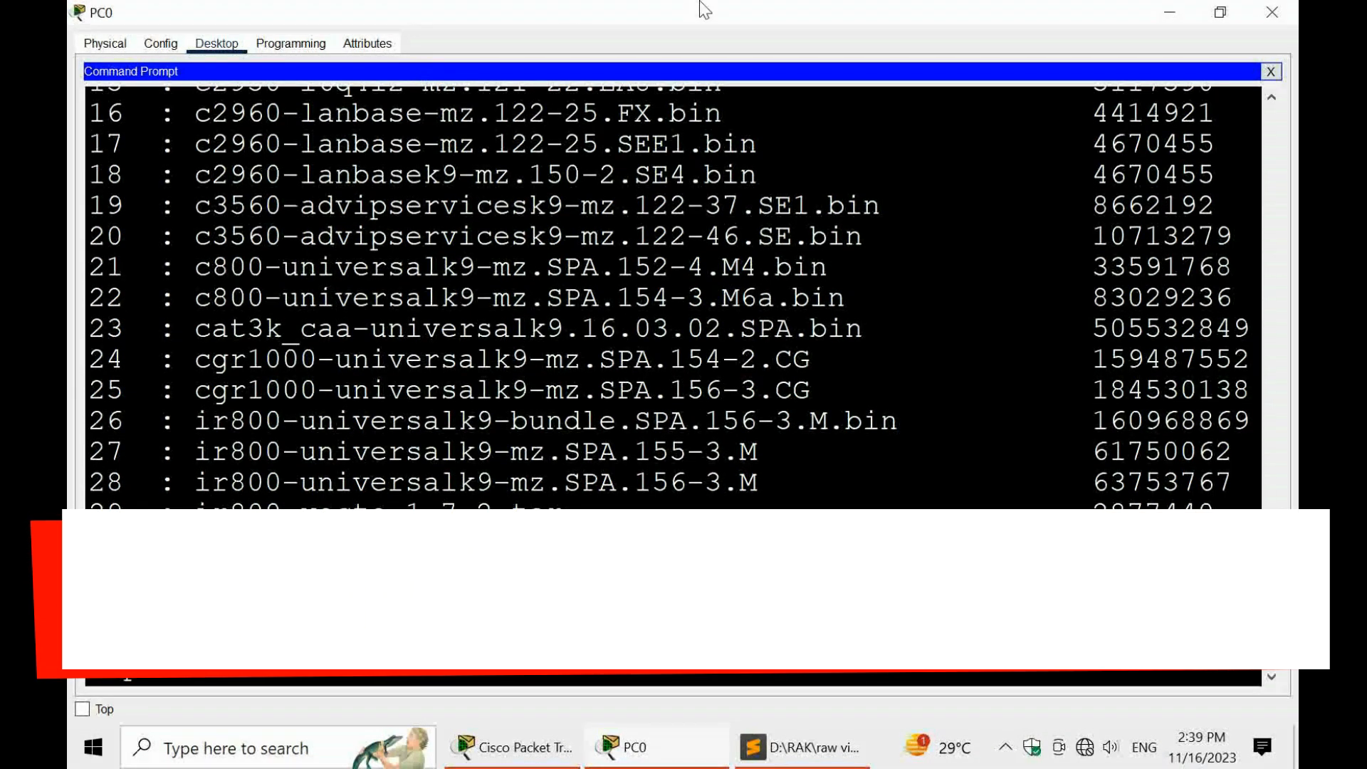
# Restore PC0's window to its smaller size, open Server0, and arrange the two device windows side by side
pyautogui.doubleClick(929, 21)
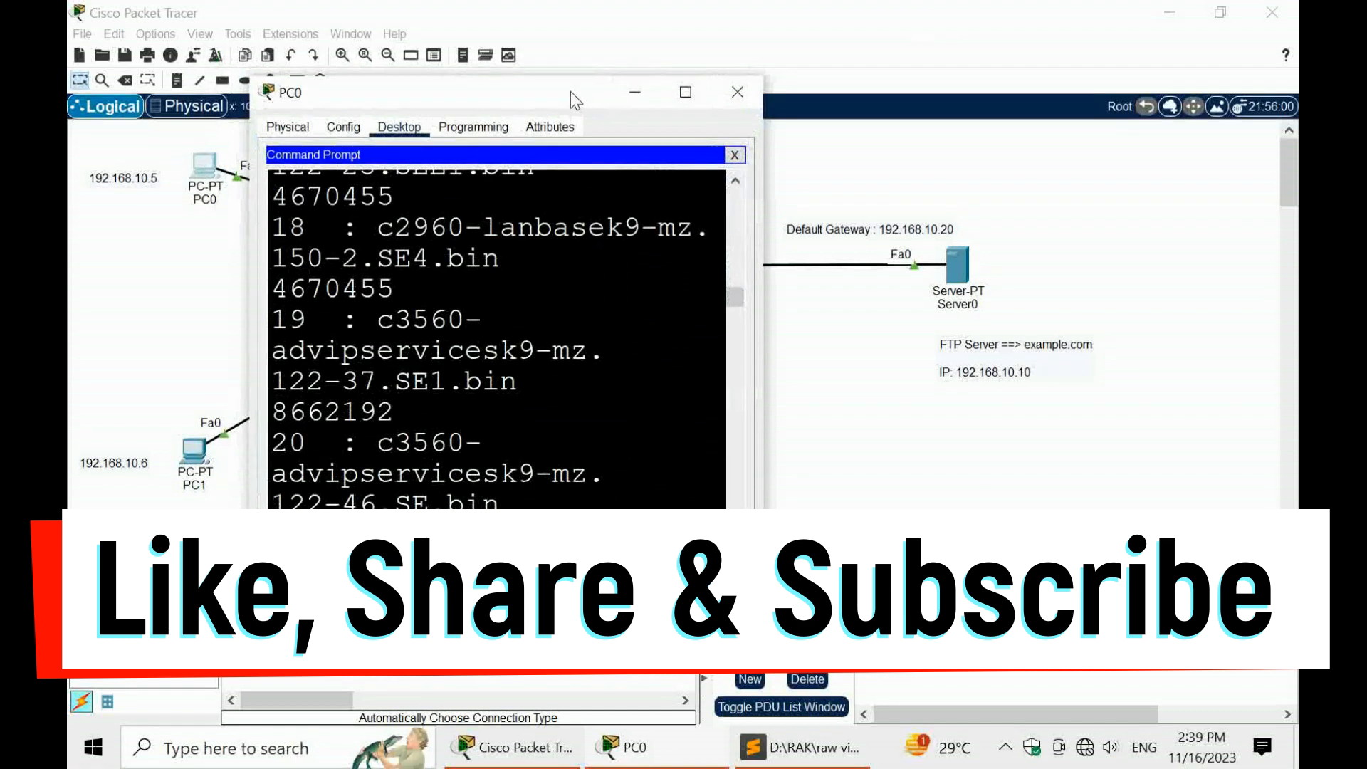
pyautogui.moveTo(457, 85); pyautogui.dragTo(422, 85)
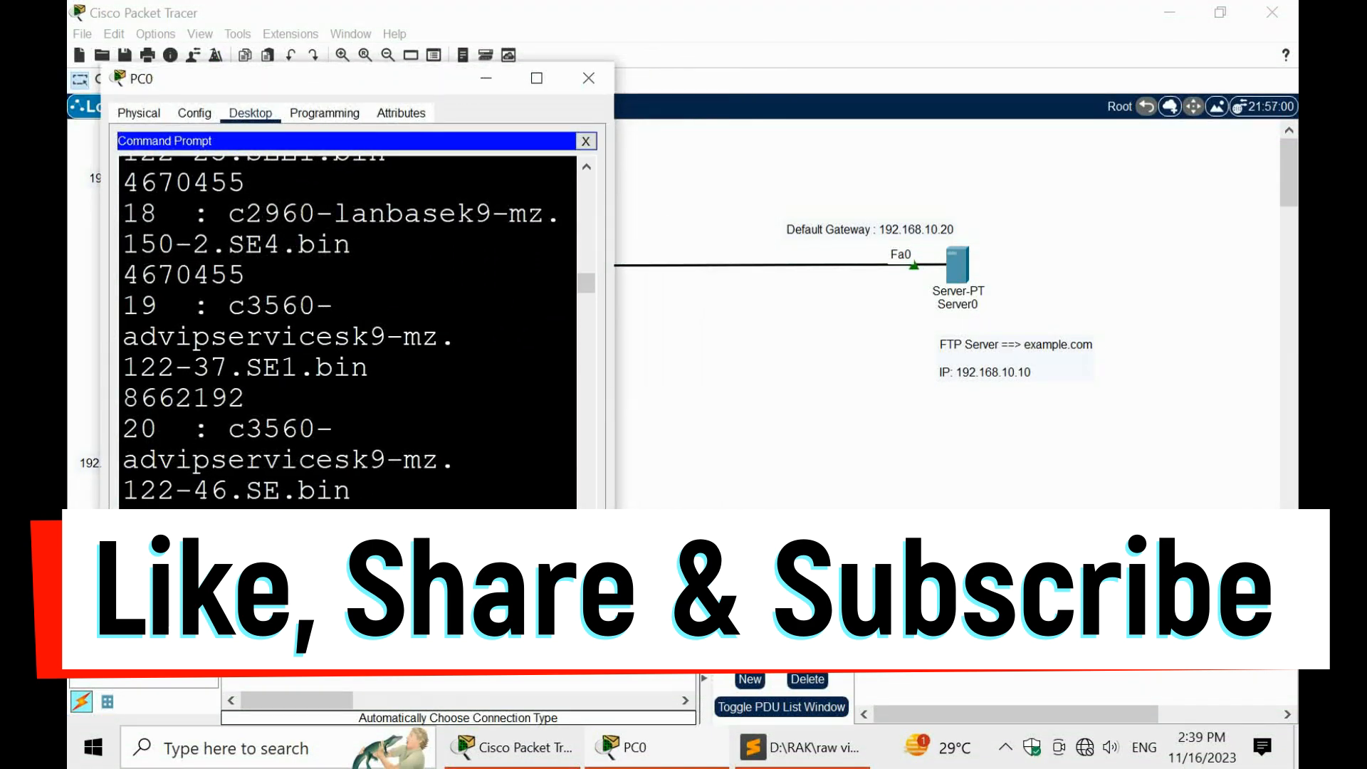
pyautogui.moveTo(344, 81); pyautogui.dragTo(314, 82)
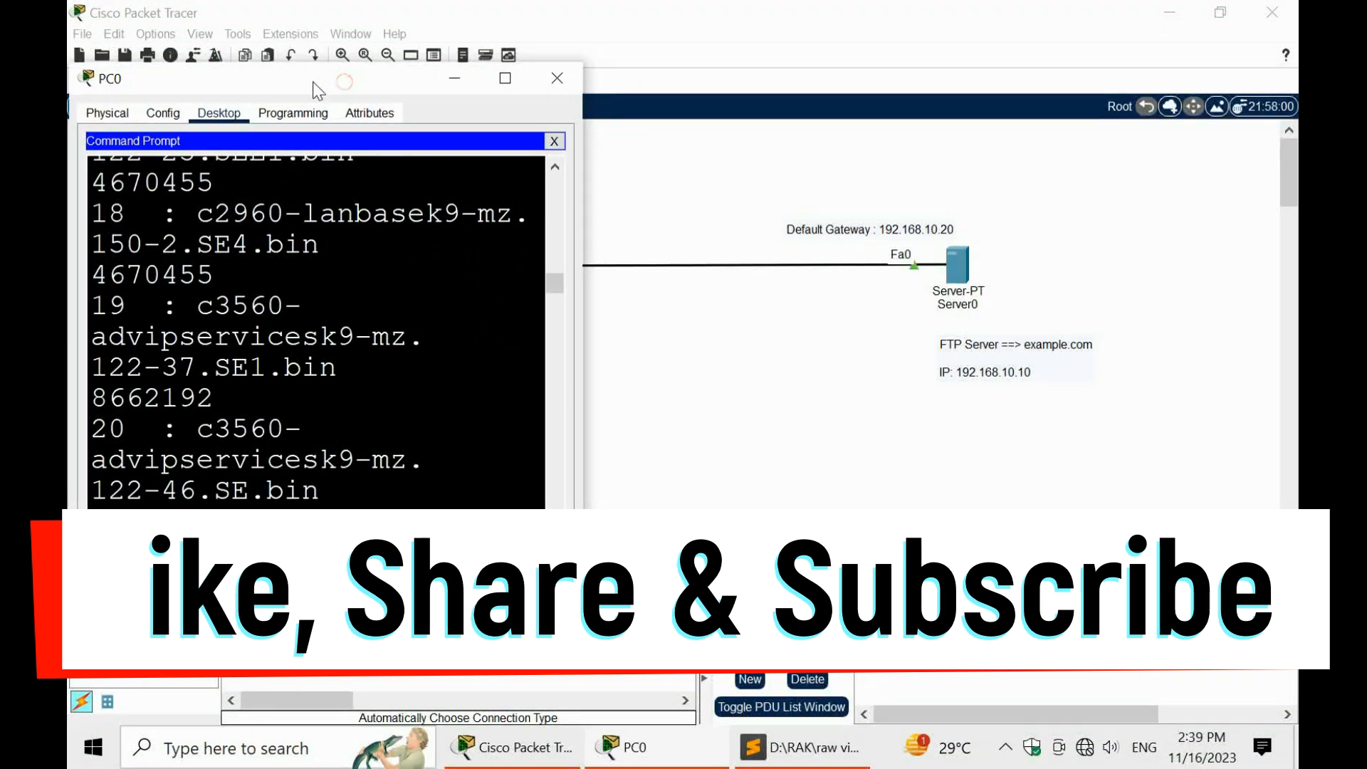
pyautogui.click(958, 264)
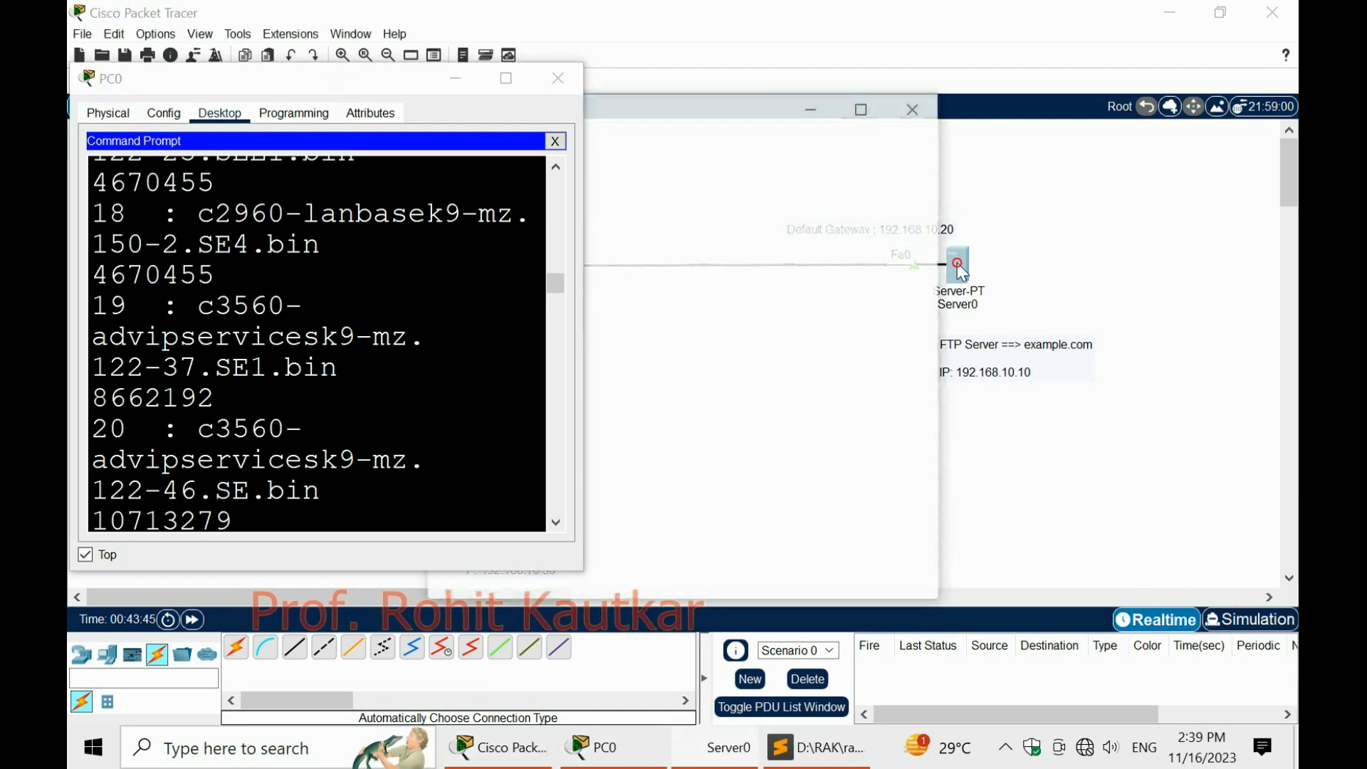
pyautogui.moveTo(652, 114); pyautogui.dragTo(860, 86)
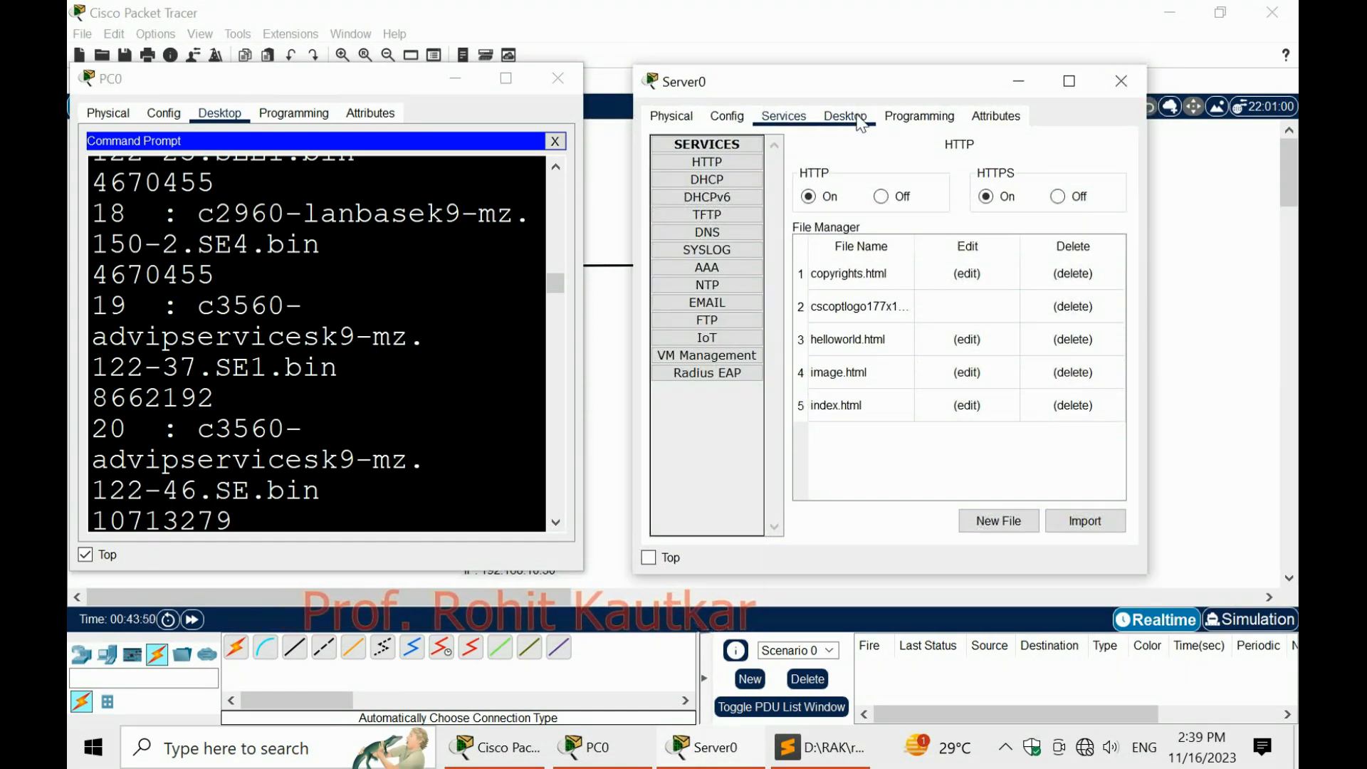
# Create a text file on Server0 containing "This is Server file." and save it as myserverfile.txt
pyautogui.click(858, 121)
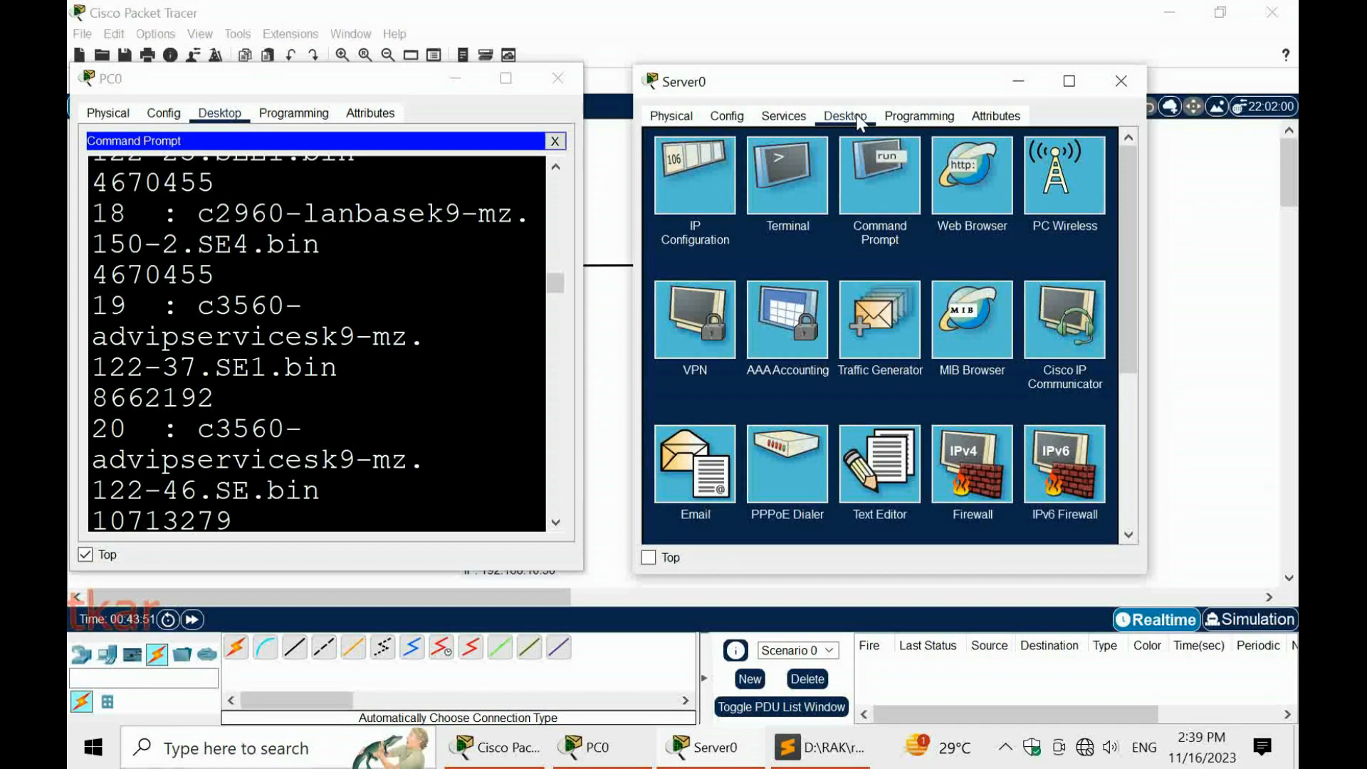
pyautogui.click(880, 467)
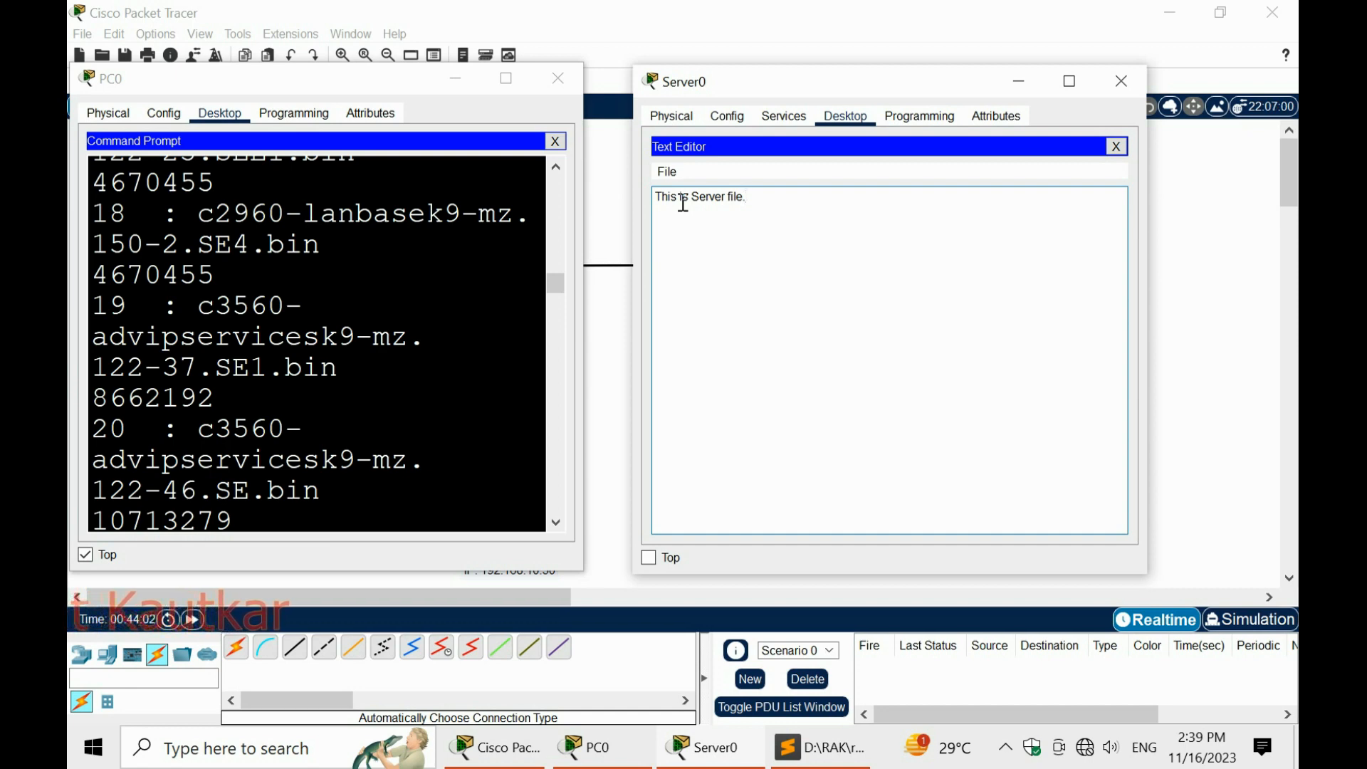
pyautogui.click(667, 172)
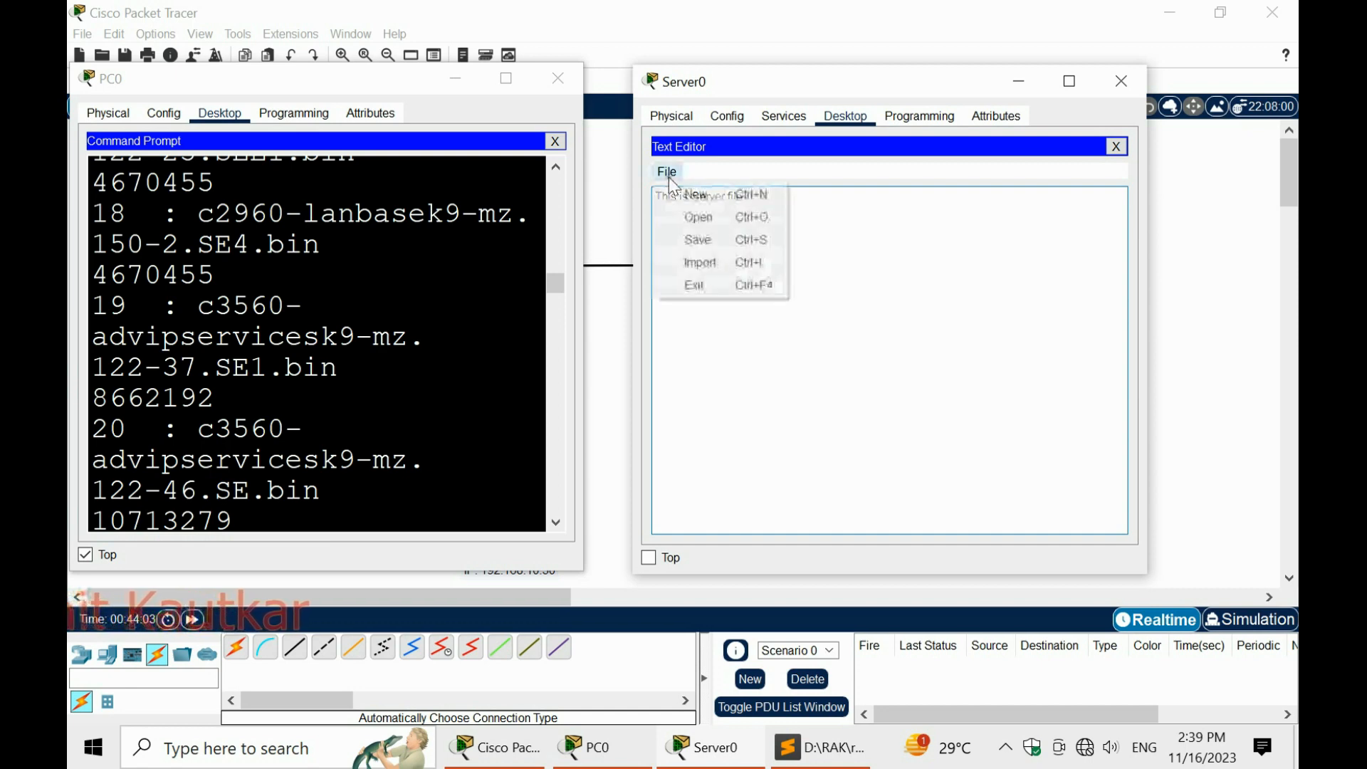
pyautogui.click(695, 246)
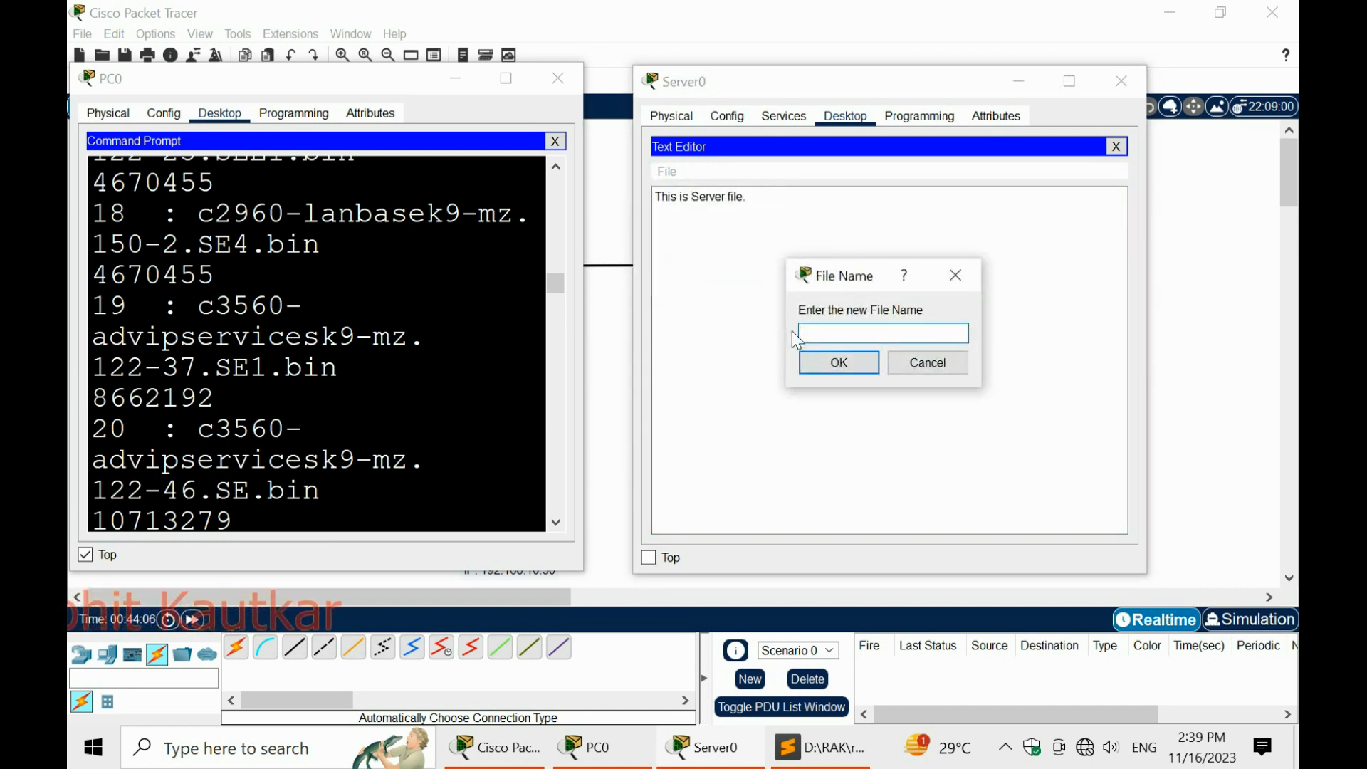
pyautogui.write('myserverfi')
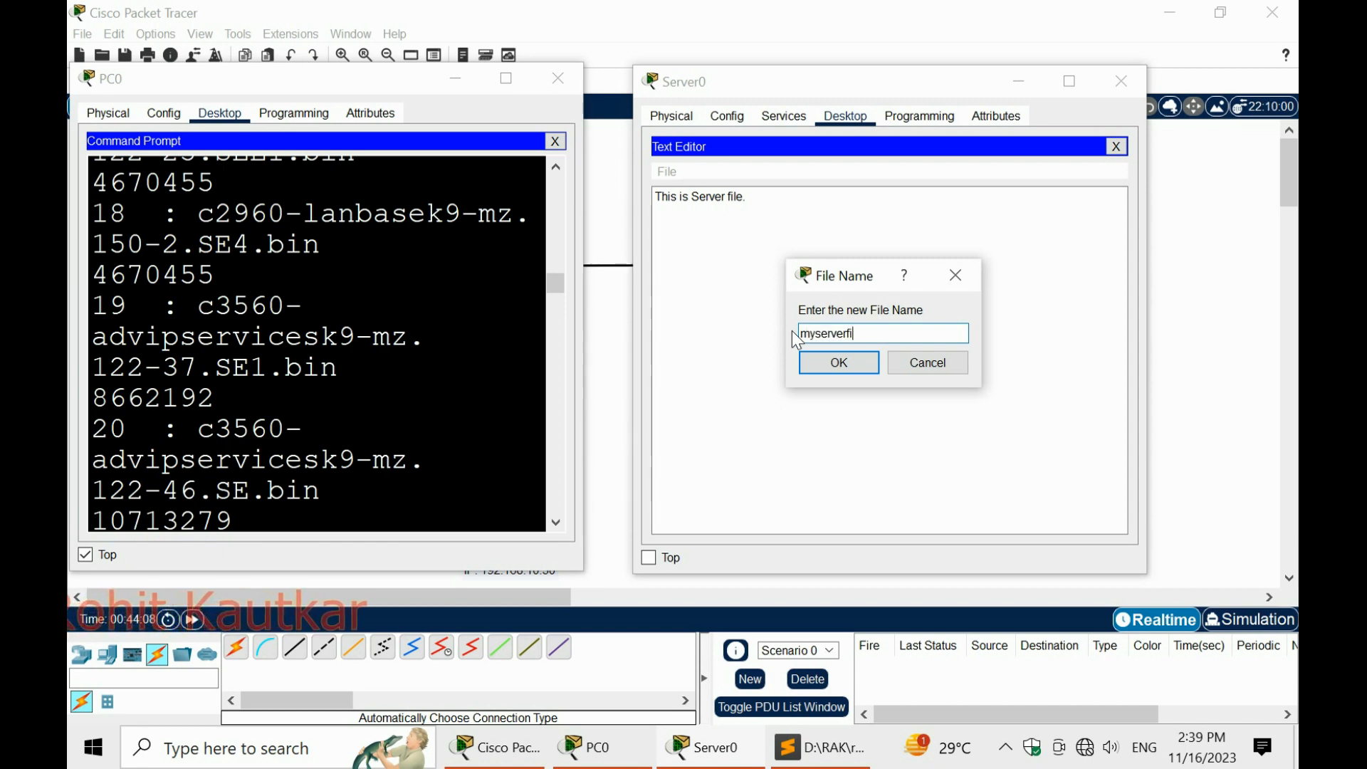
pyautogui.write('le.txt')
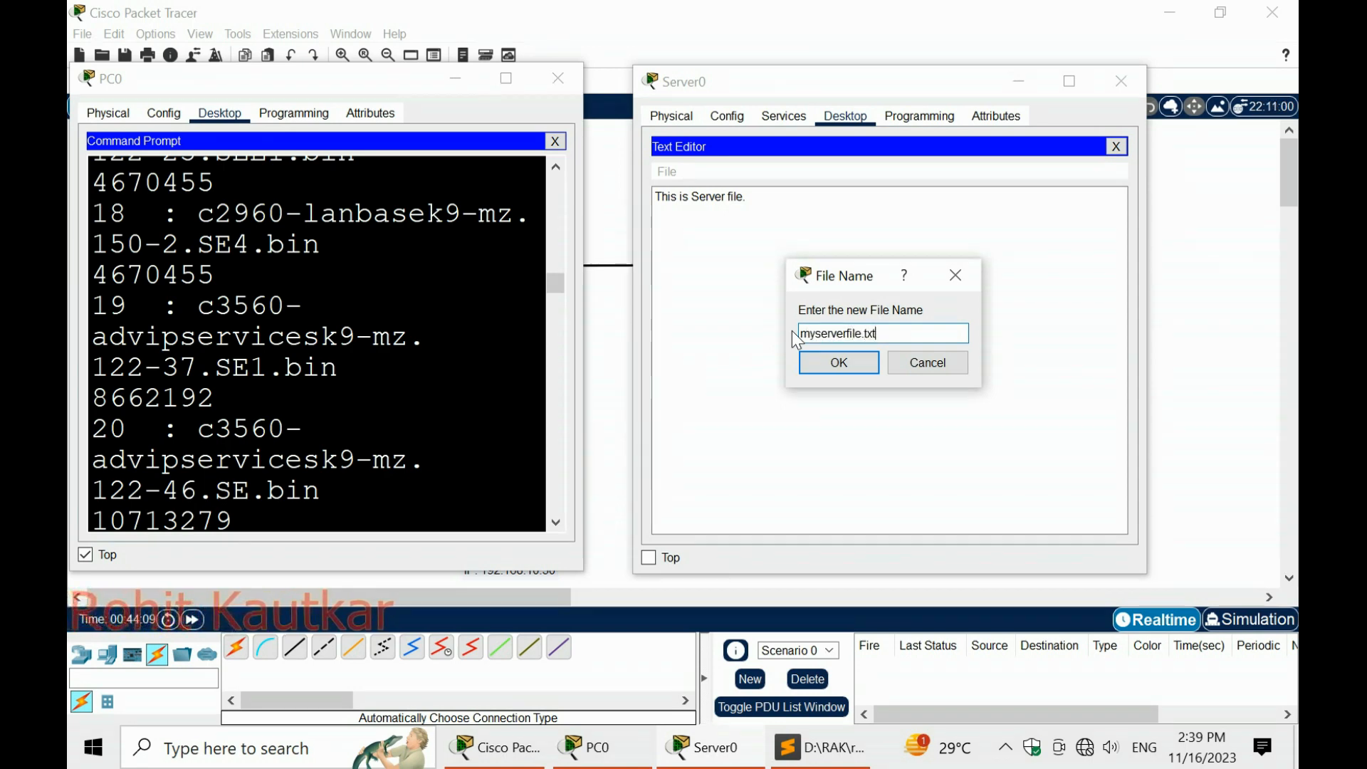
pyautogui.press('Return')
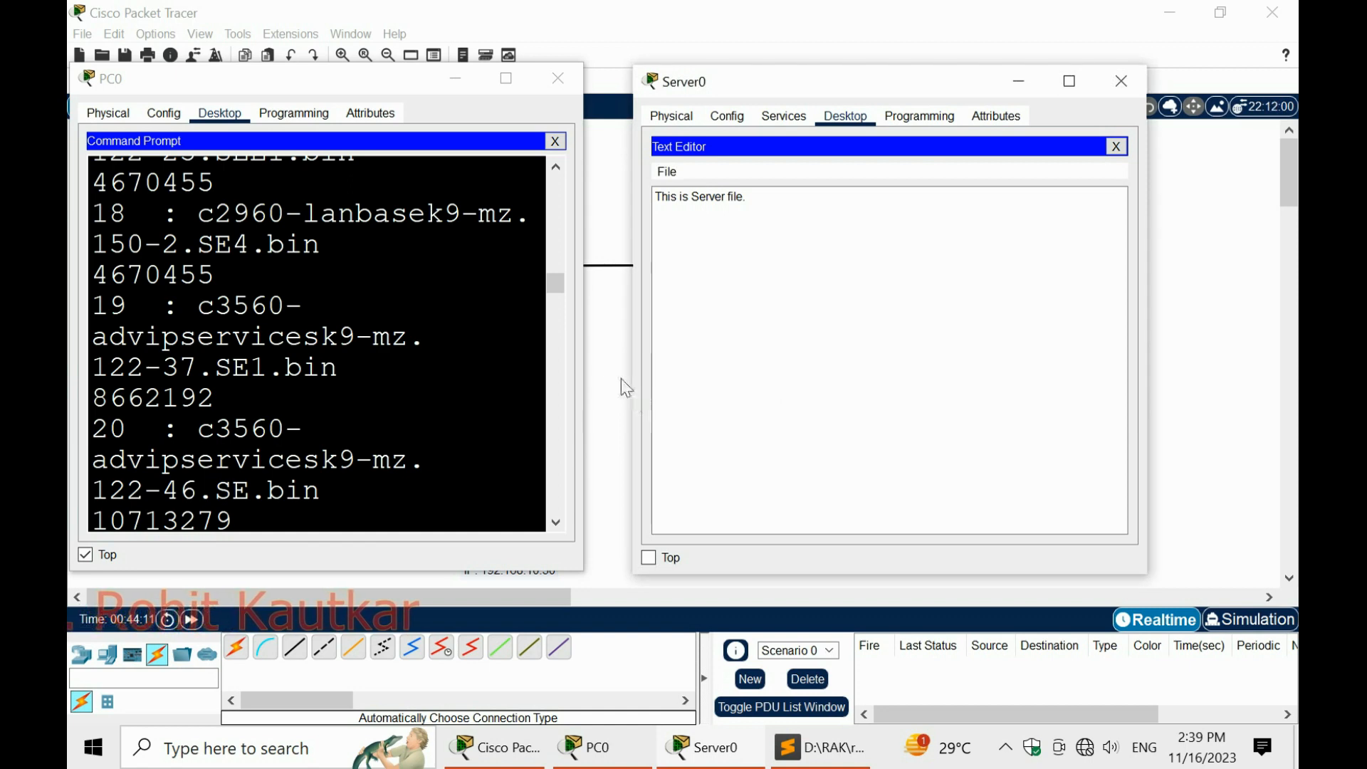
# Check Server0's saved text files for myserverfile.txt without opening one, and close the Text Editor
pyautogui.click(667, 172)
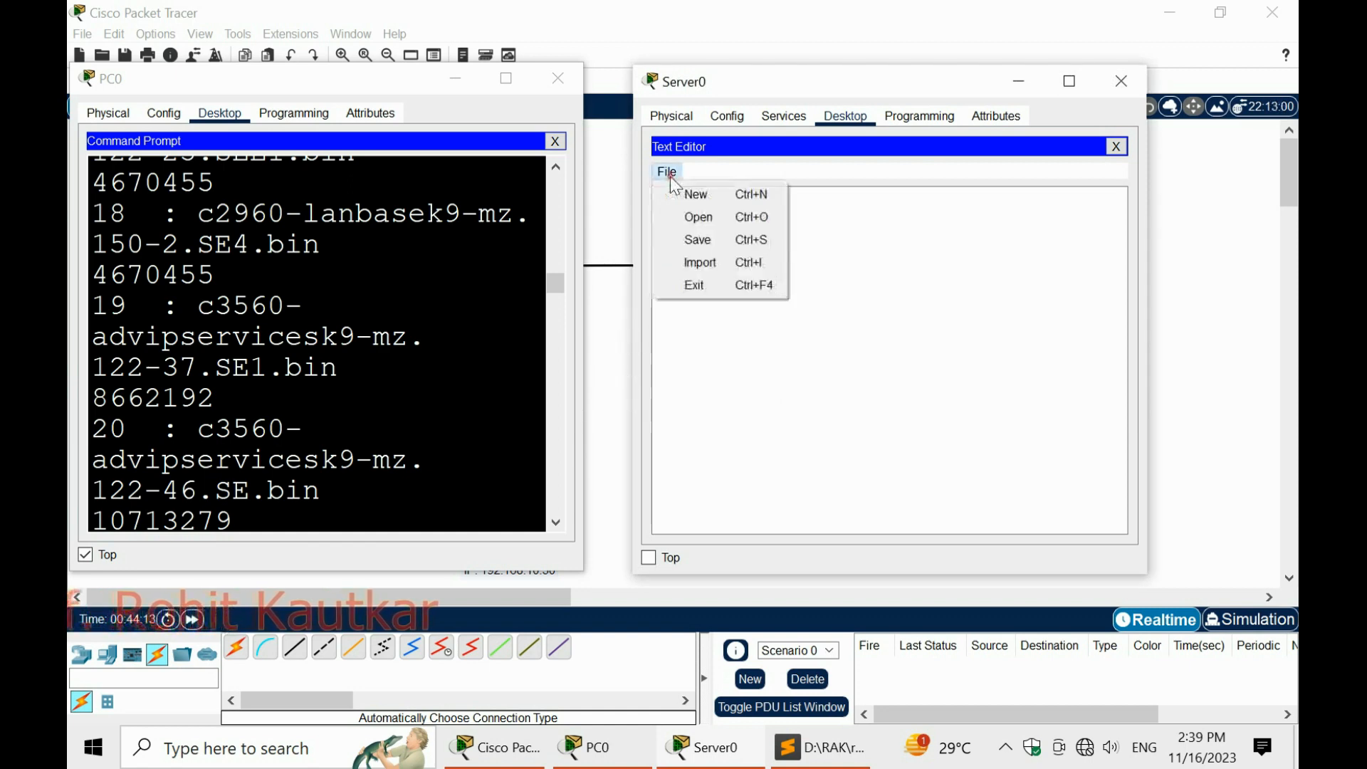
pyautogui.click(682, 215)
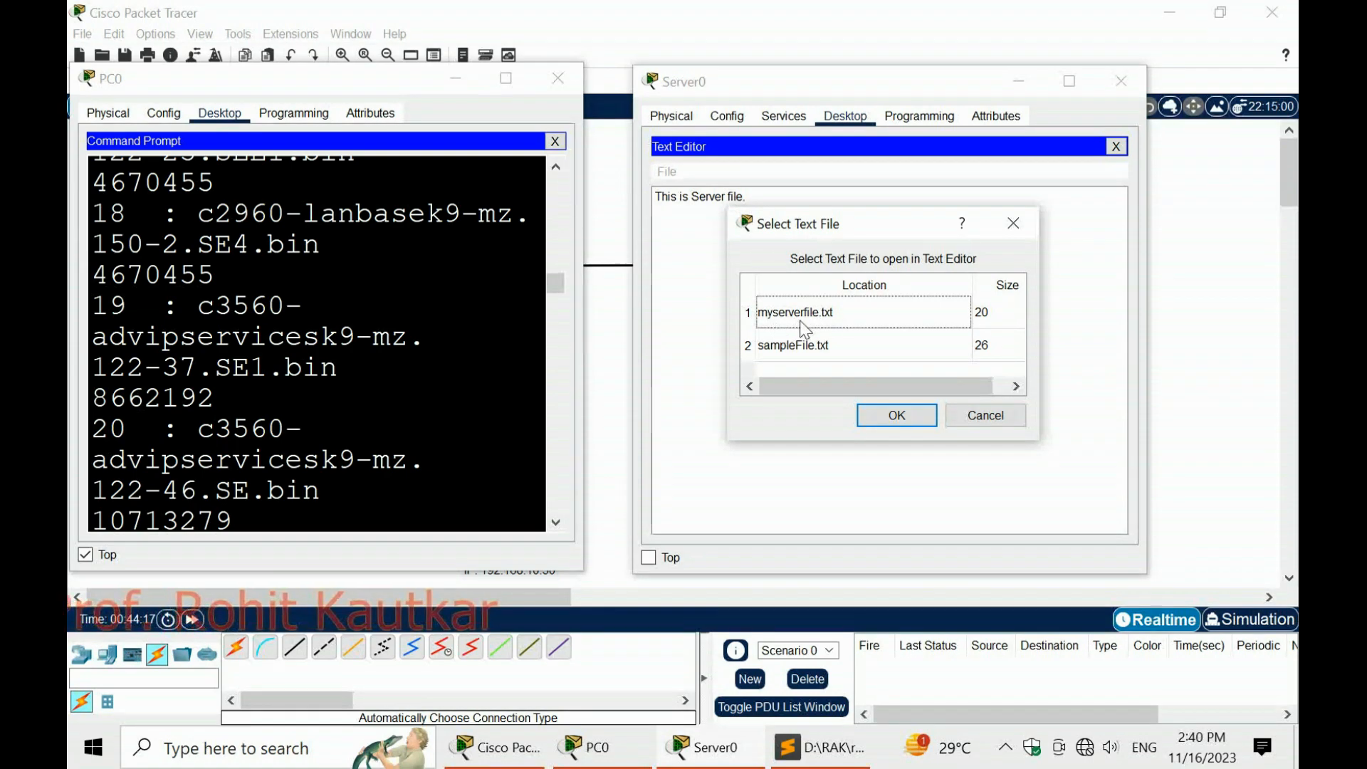
pyautogui.click(983, 413)
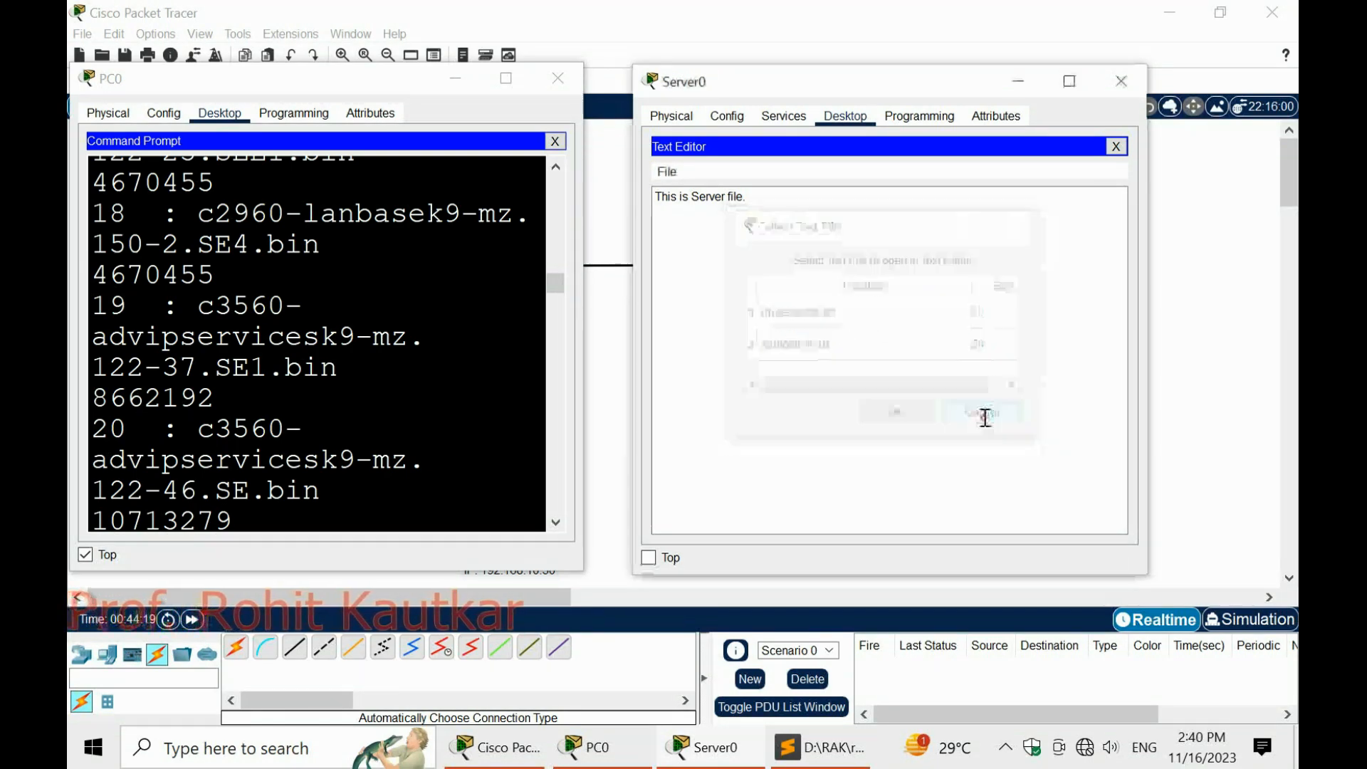
pyautogui.click(1115, 147)
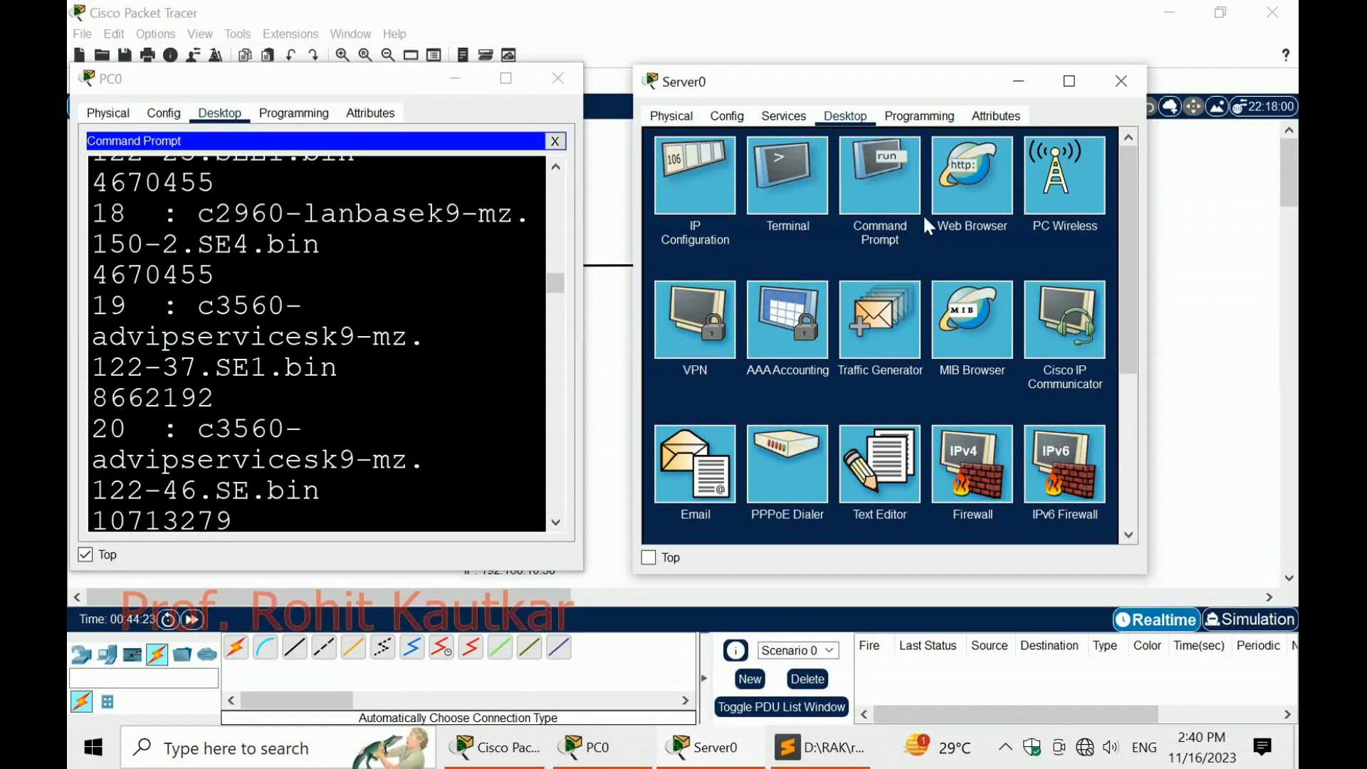
# Connect to example.com with ftp from Server0's Command Prompt and log in as user1 with the account password
pyautogui.click(877, 172)
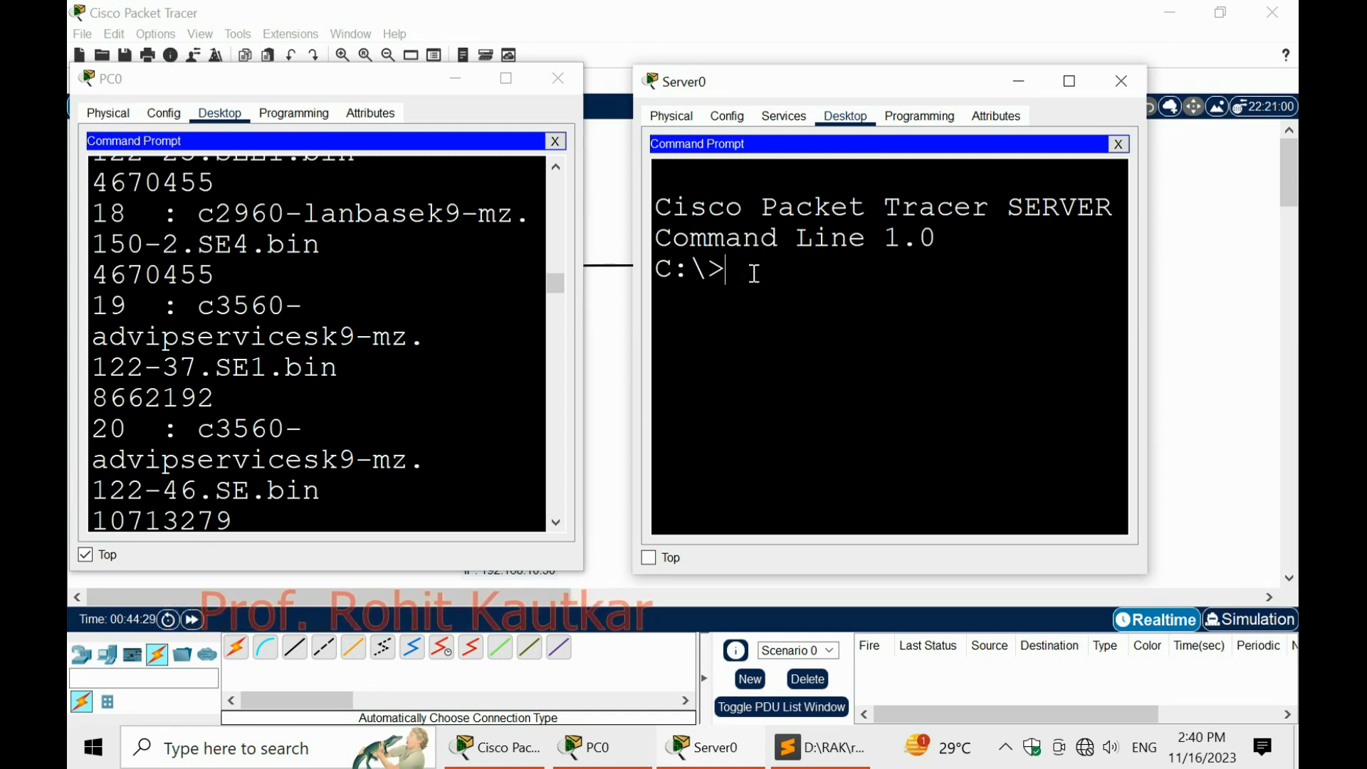
pyautogui.write('ftp example.com')
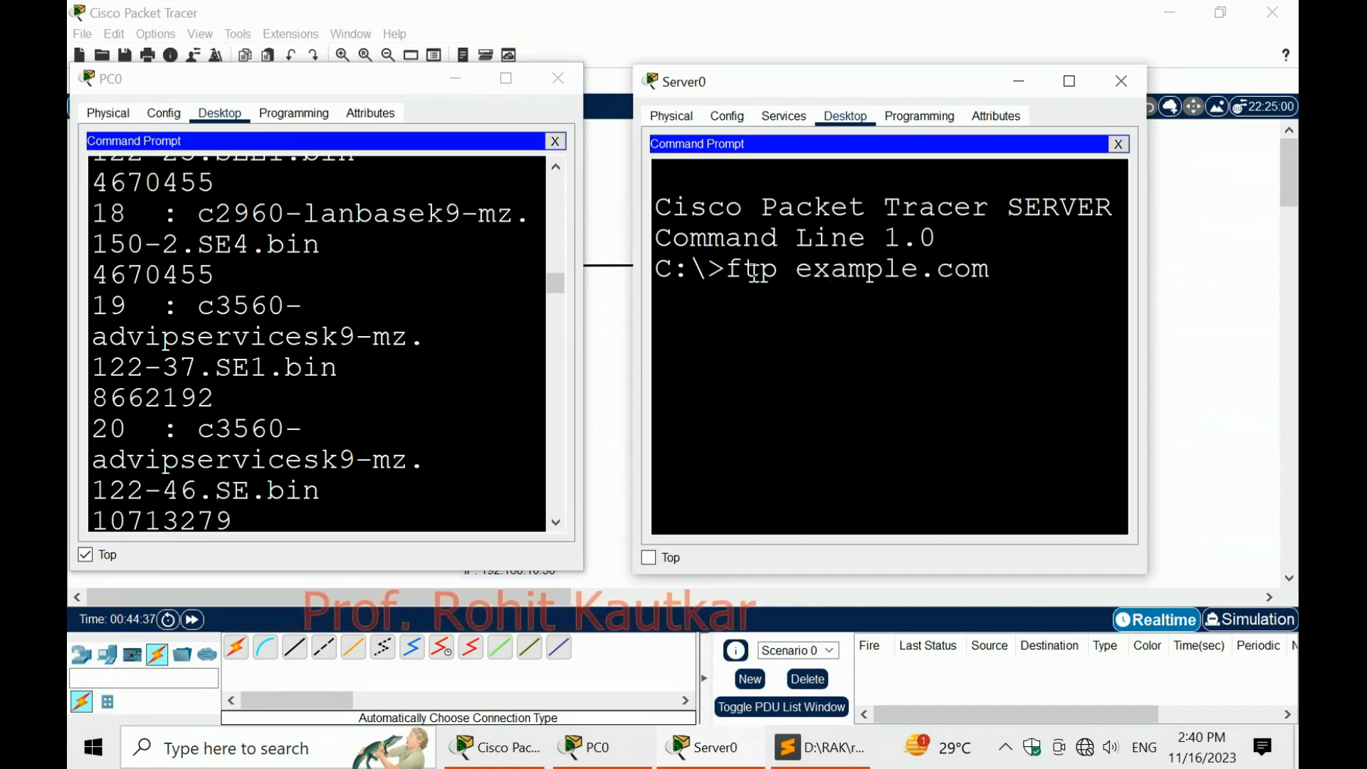
pyautogui.press('Return')
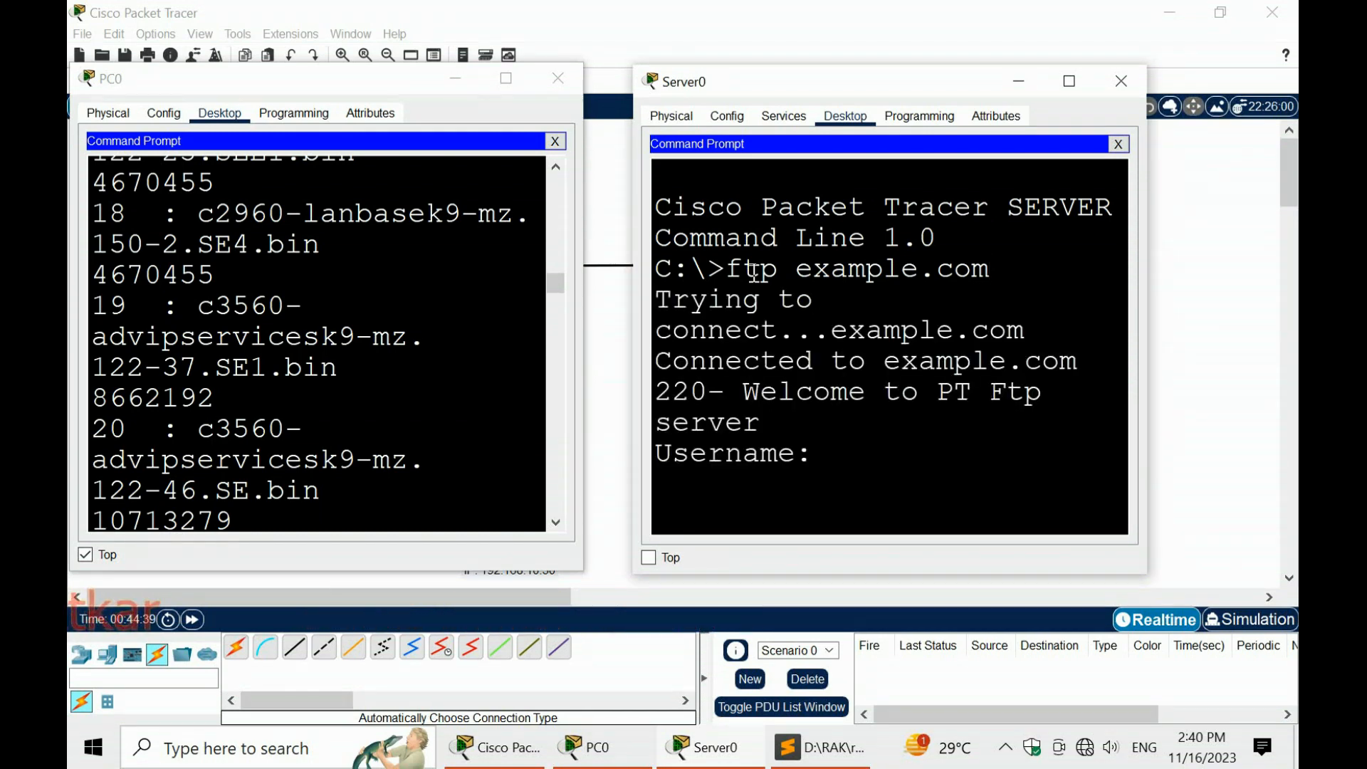
pyautogui.write('user1')
pyautogui.press('Return')
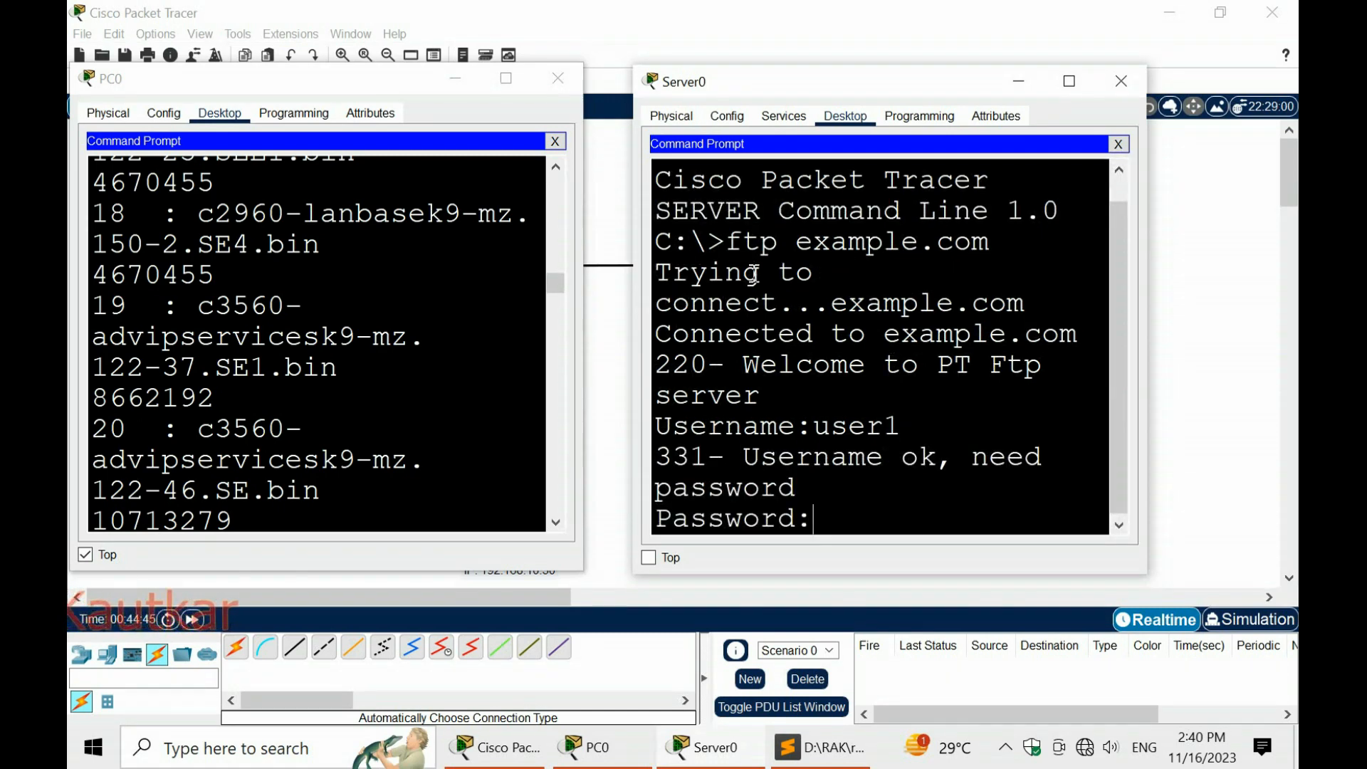
pyautogui.press('Return')
# Upload myserverfile.txt from Server0 to the FTP server with the put command
pyautogui.write('put')
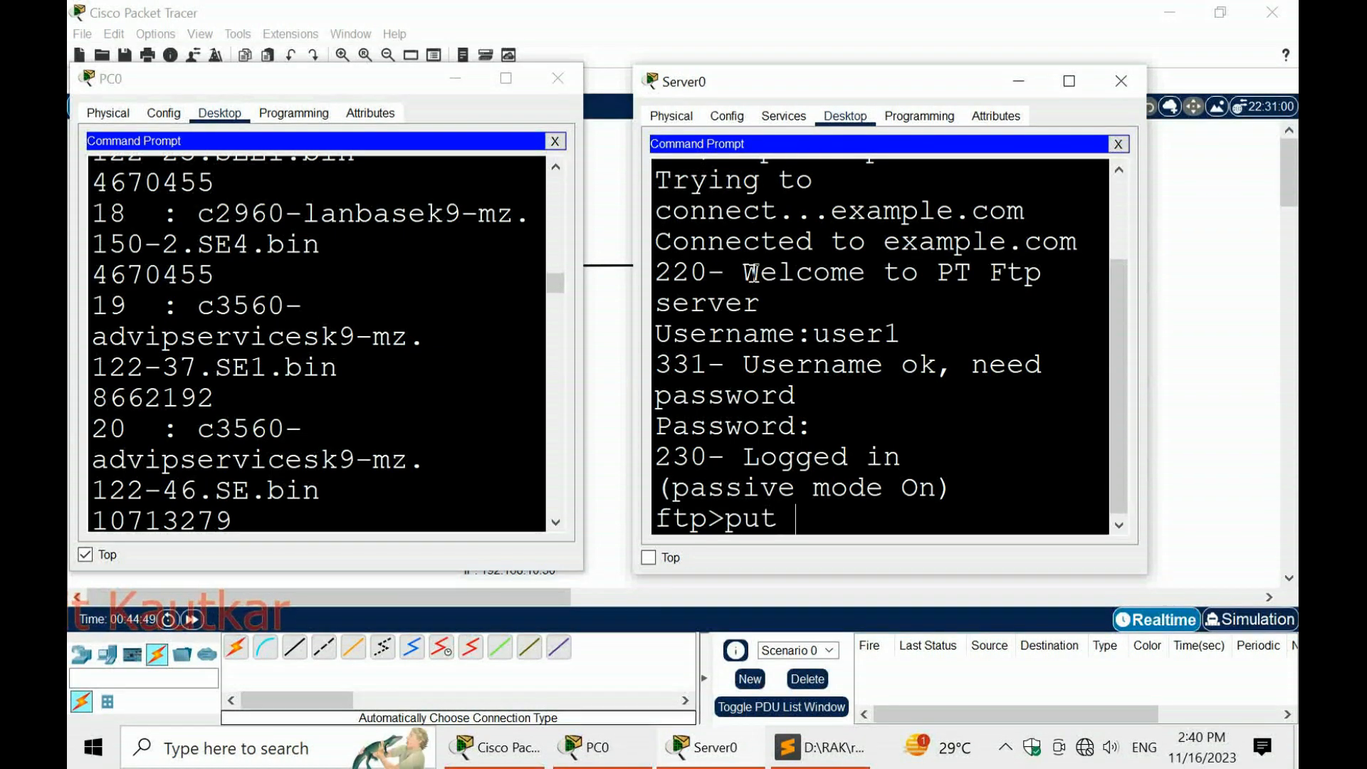
pyautogui.write(' myserver')
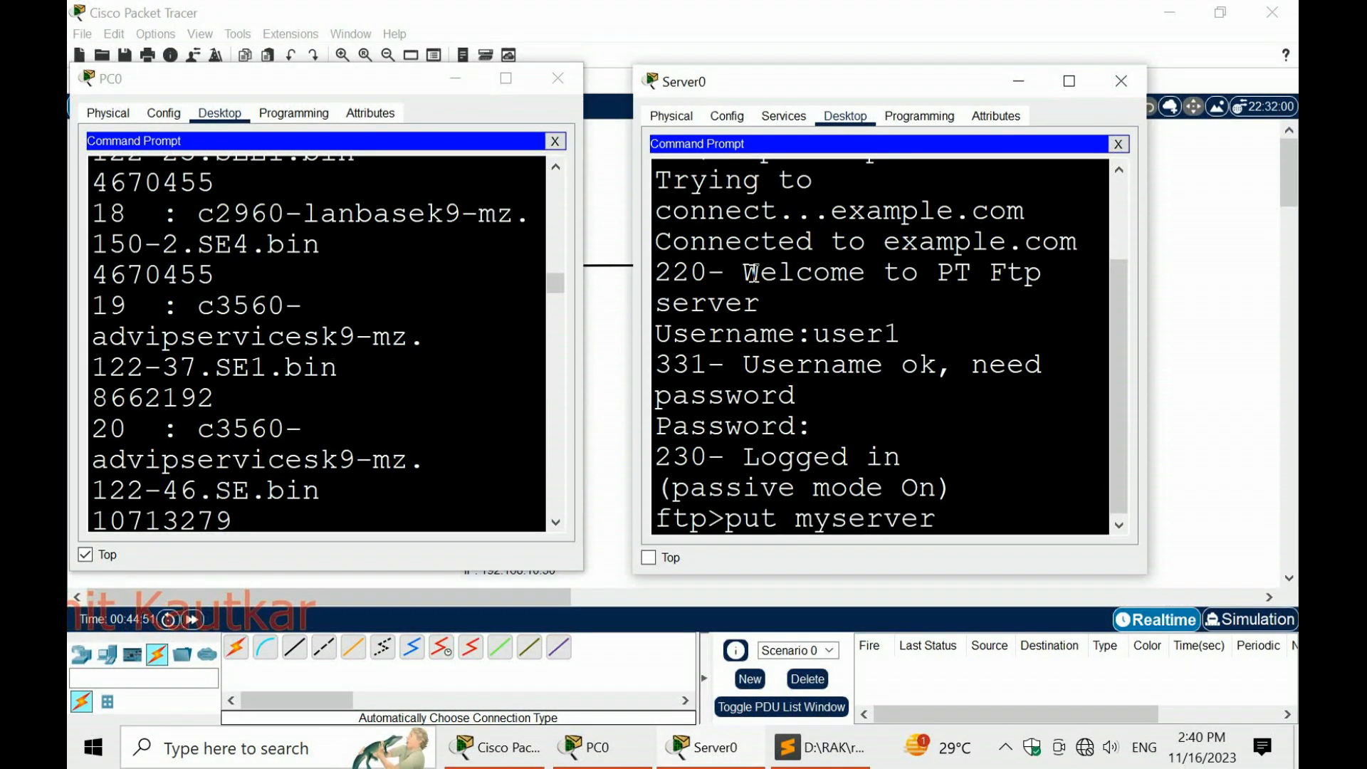
pyautogui.write('file.tex')
pyautogui.press('BackSpace')
pyautogui.press('BackSpace')
pyautogui.write('xt')
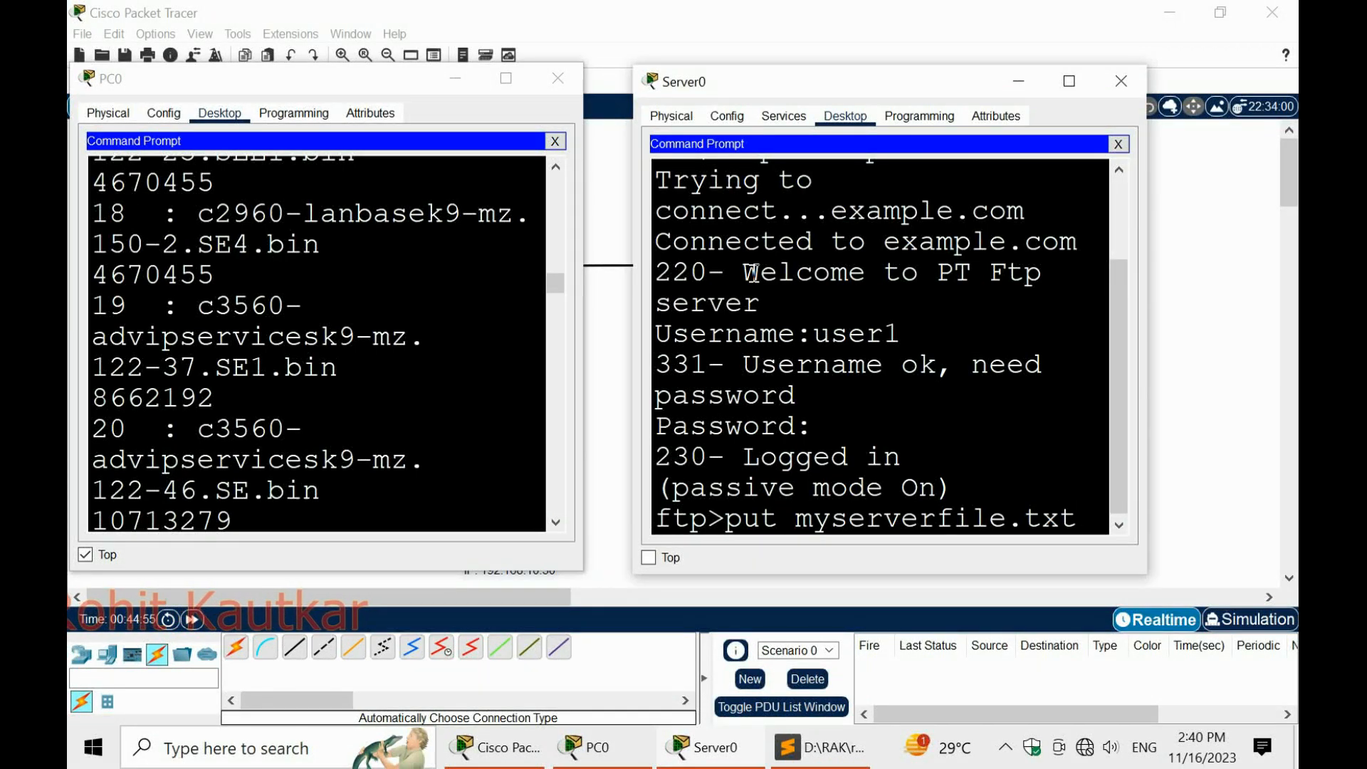
pyautogui.press('Return')
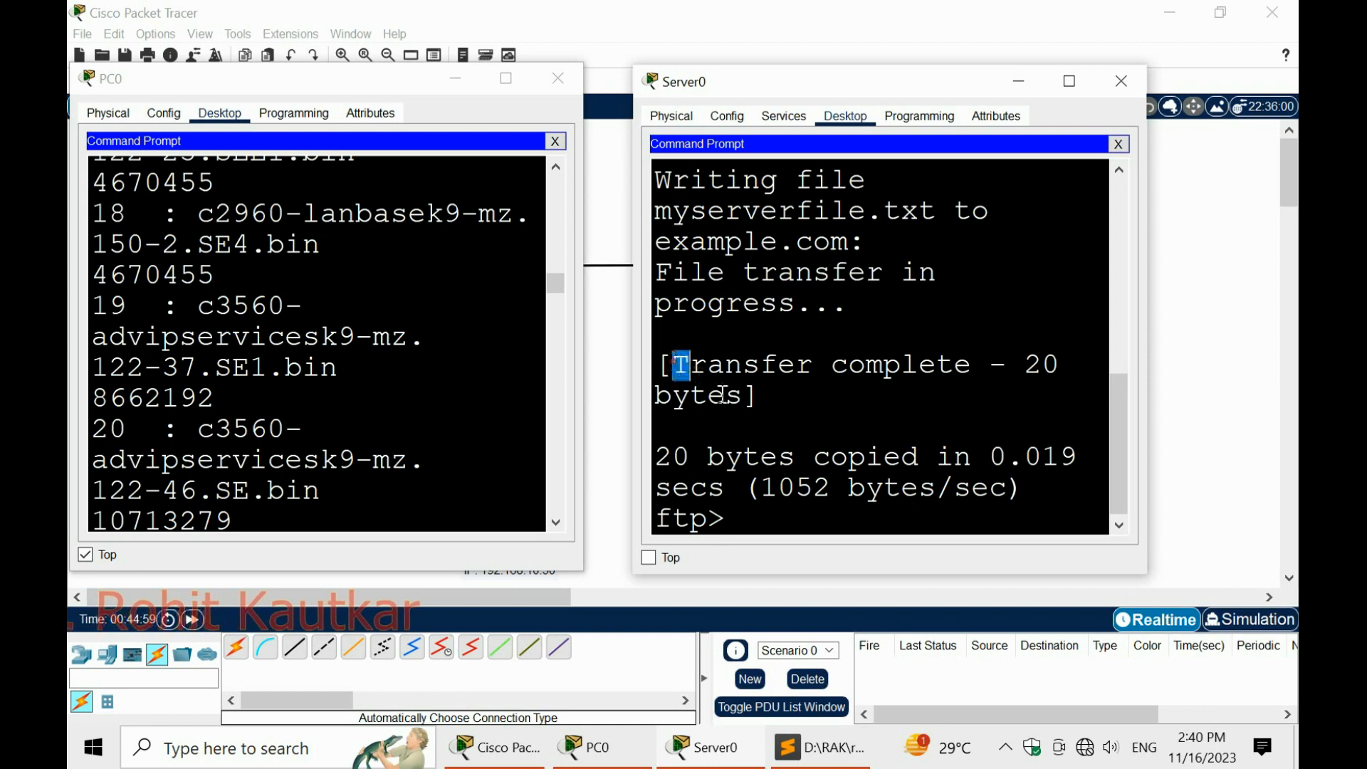
pyautogui.moveTo(673, 364); pyautogui.dragTo(767, 396)
# List the FTP server's directory from Server0's ftp session and highlight myserverfile.txt in the listing
pyautogui.click(748, 510)
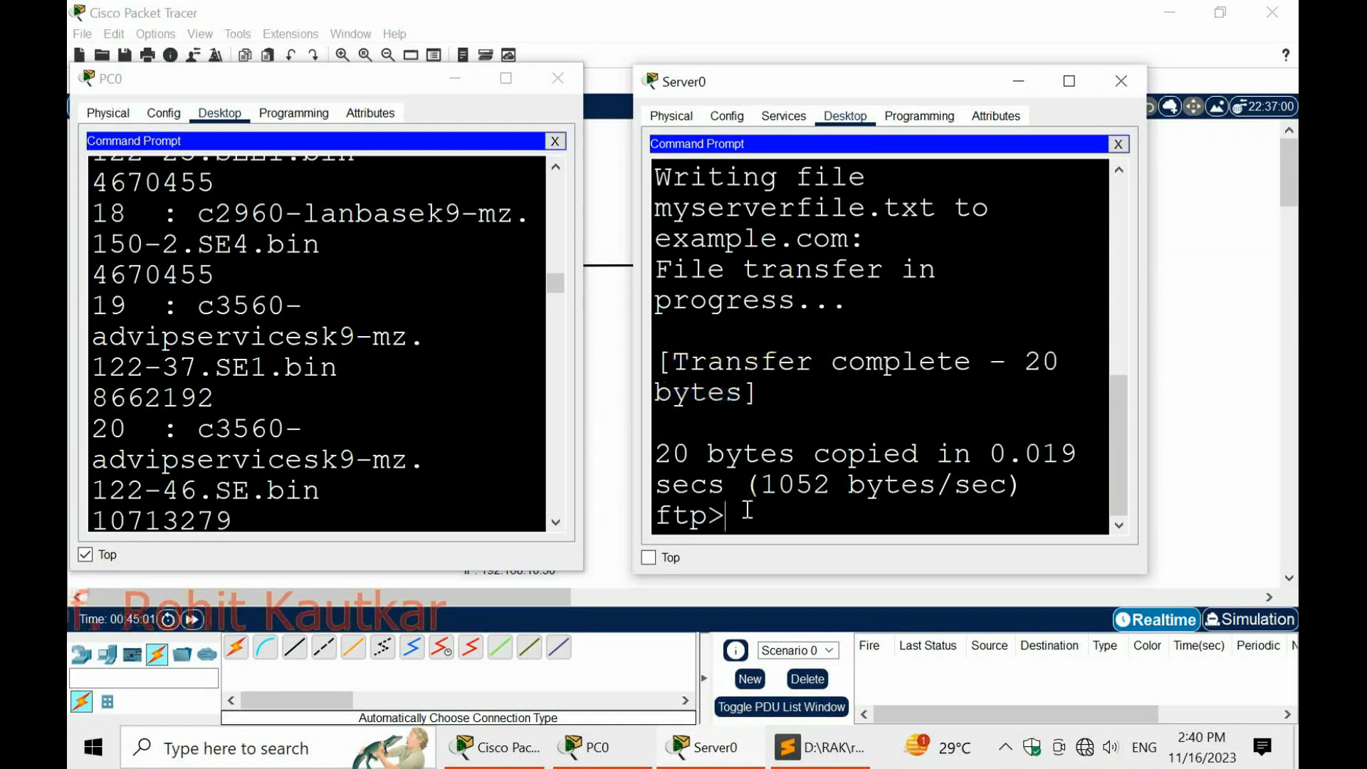
pyautogui.write('dir')
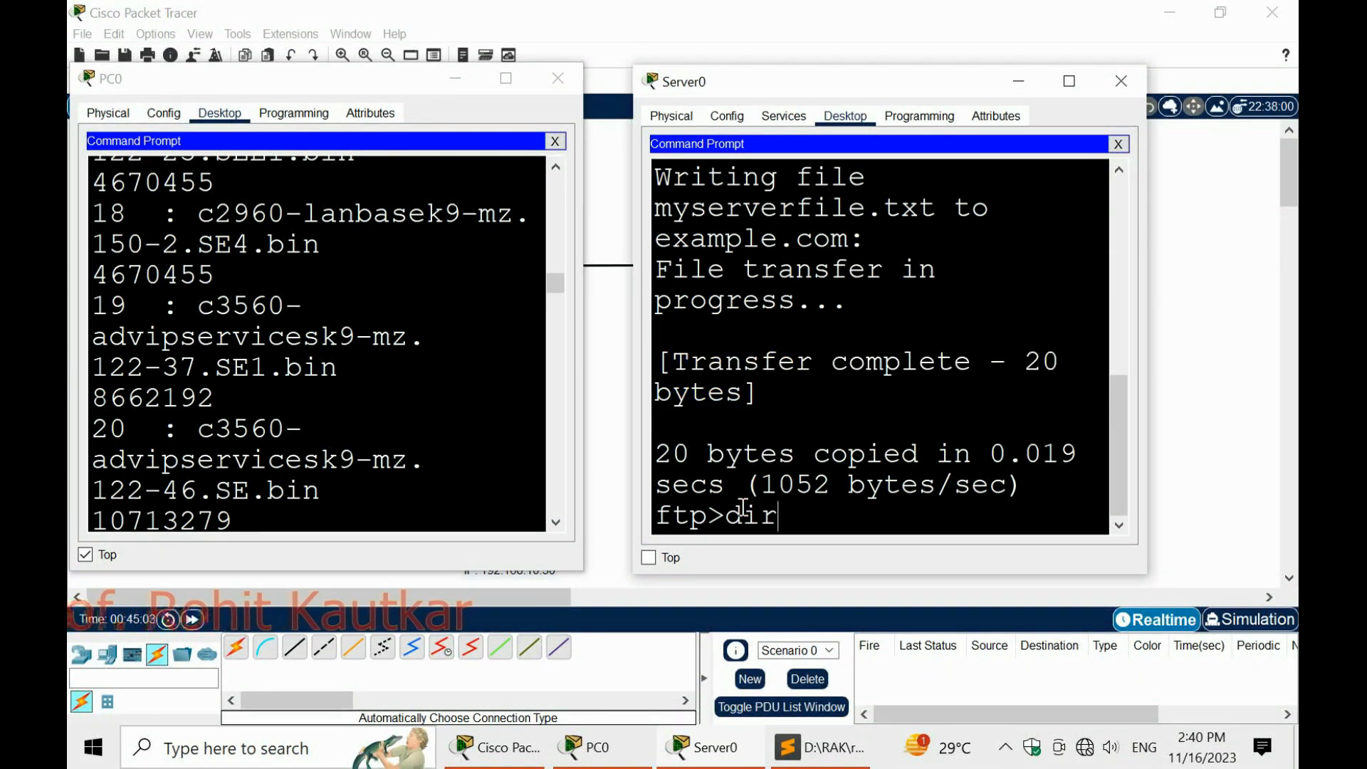
pyautogui.press('Return')
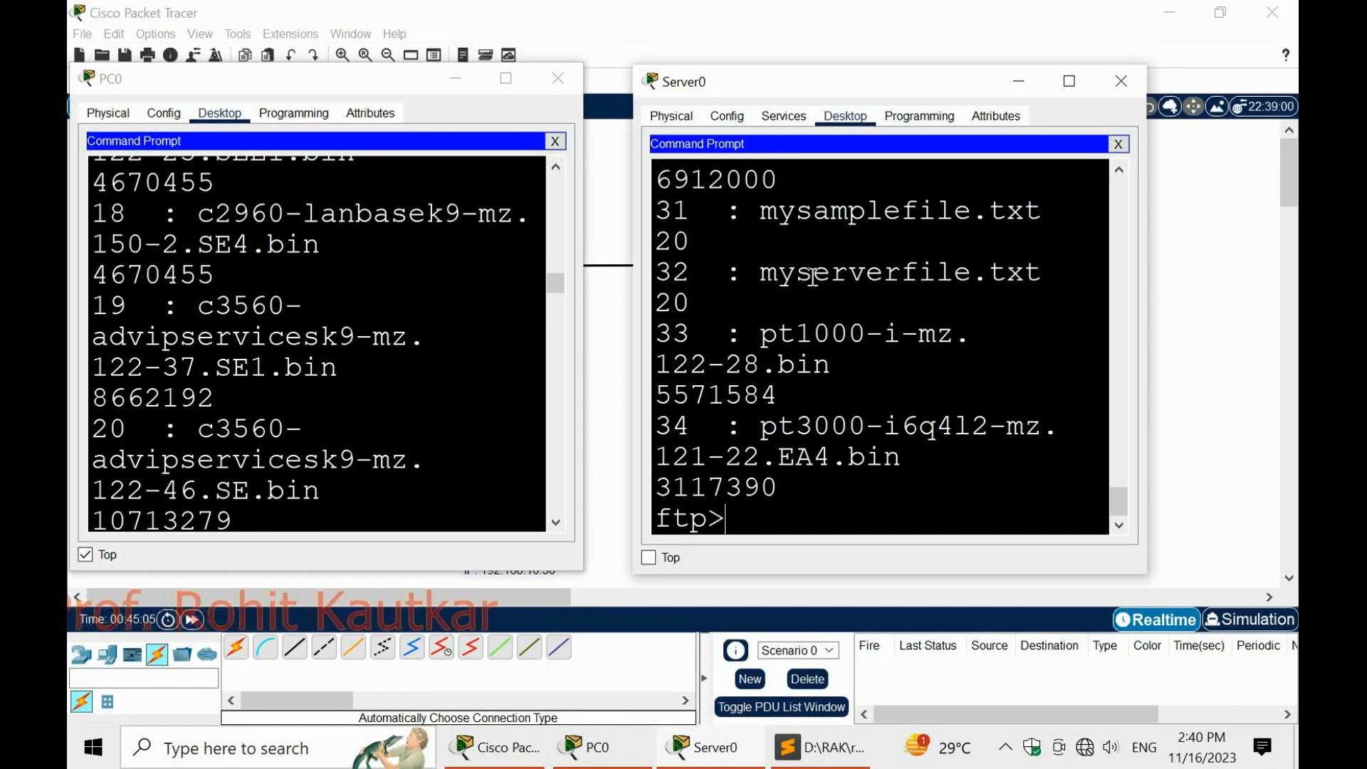
pyautogui.moveTo(760, 274); pyautogui.dragTo(1042, 276)
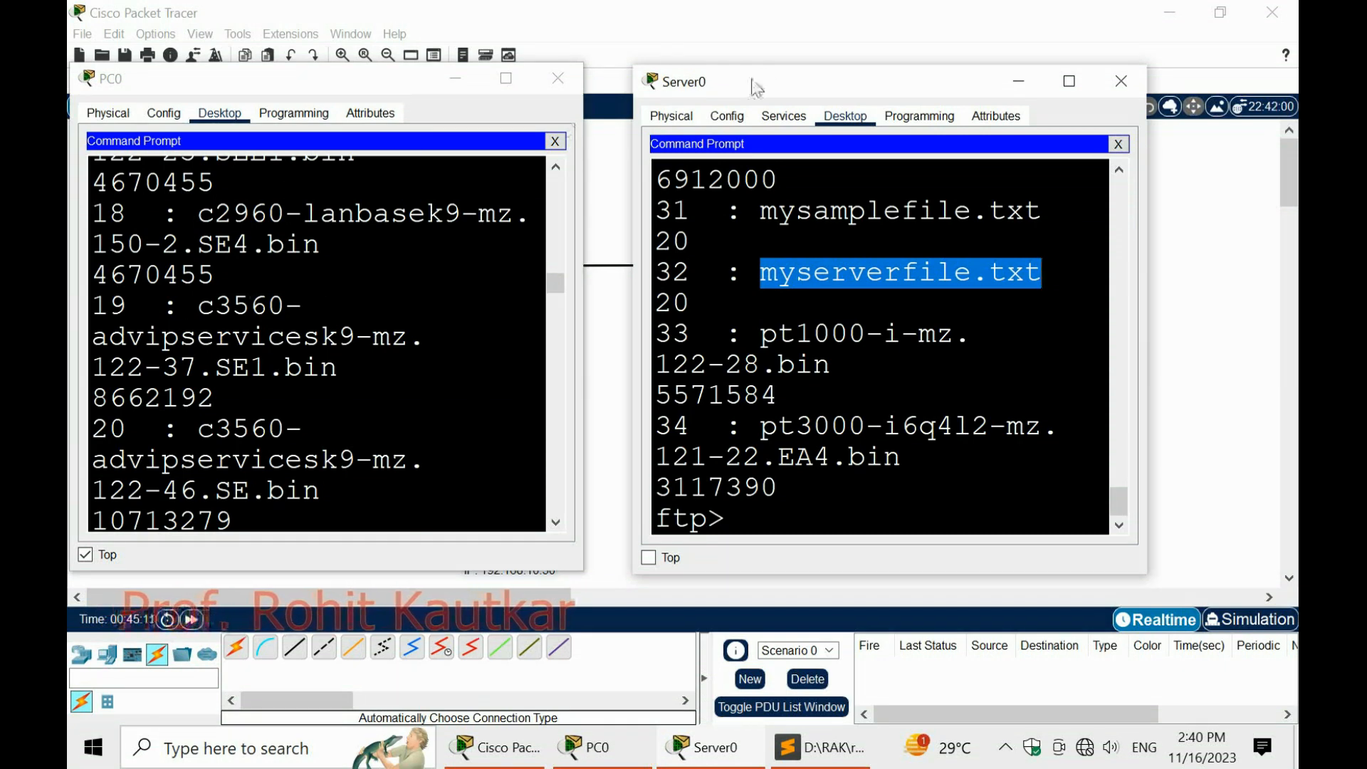
# Shift the Server0 and PC0 windows over, keeping them side by side, and go to PC0's current ftp prompt
pyautogui.moveTo(746, 84); pyautogui.dragTo(865, 82)
pyautogui.moveTo(476, 79); pyautogui.dragTo(567, 80)
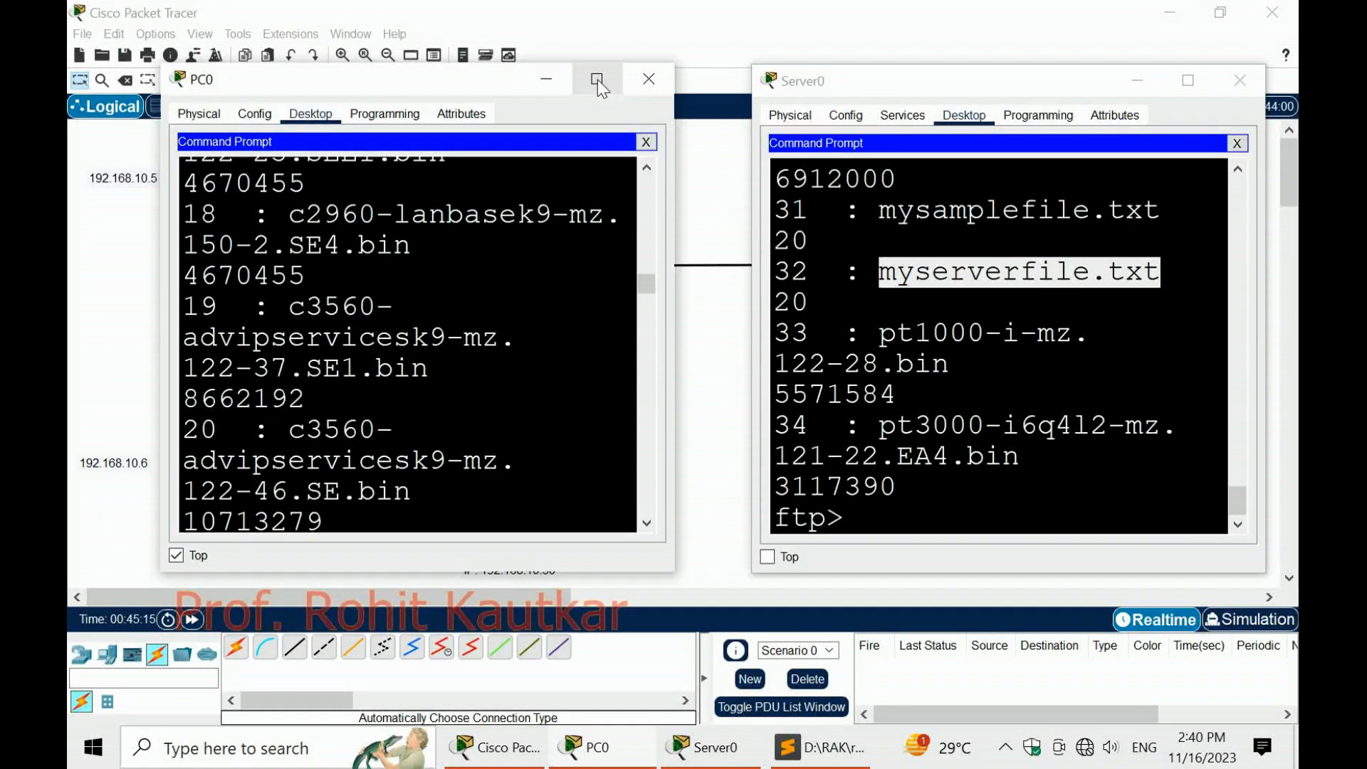
pyautogui.moveTo(645, 285); pyautogui.dragTo(648, 528)
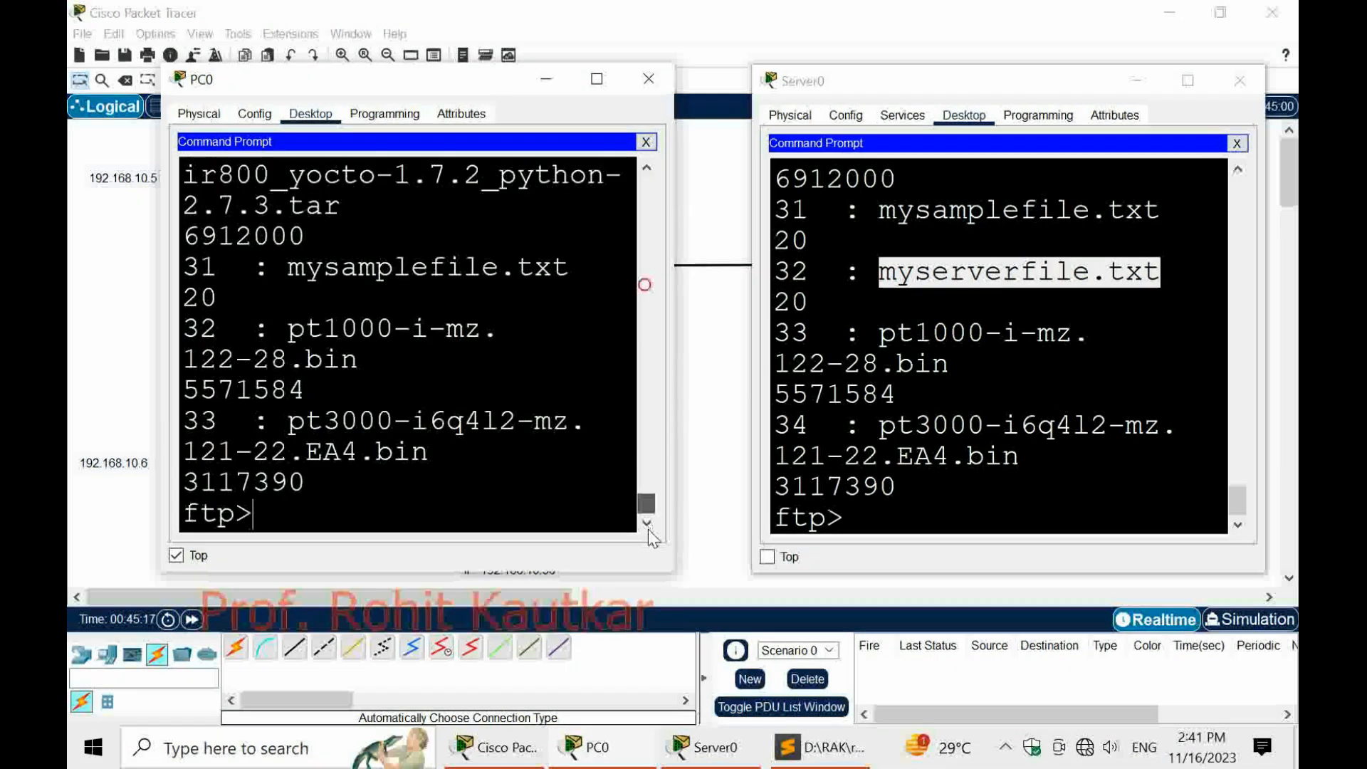
# Try to download myserverfile.txtt in PC0's ftp session with get, and check the file extension in the response
pyautogui.write('get my')
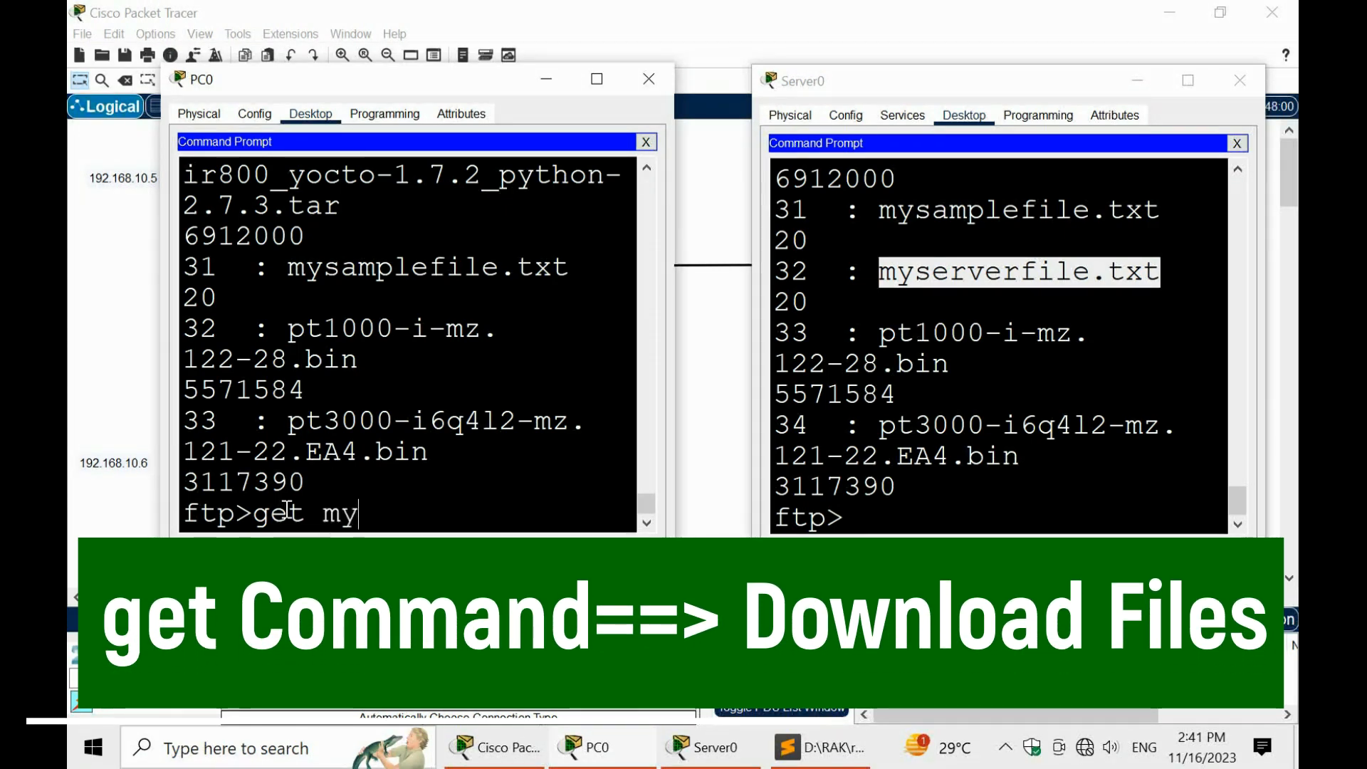
pyautogui.write('serverfile.')
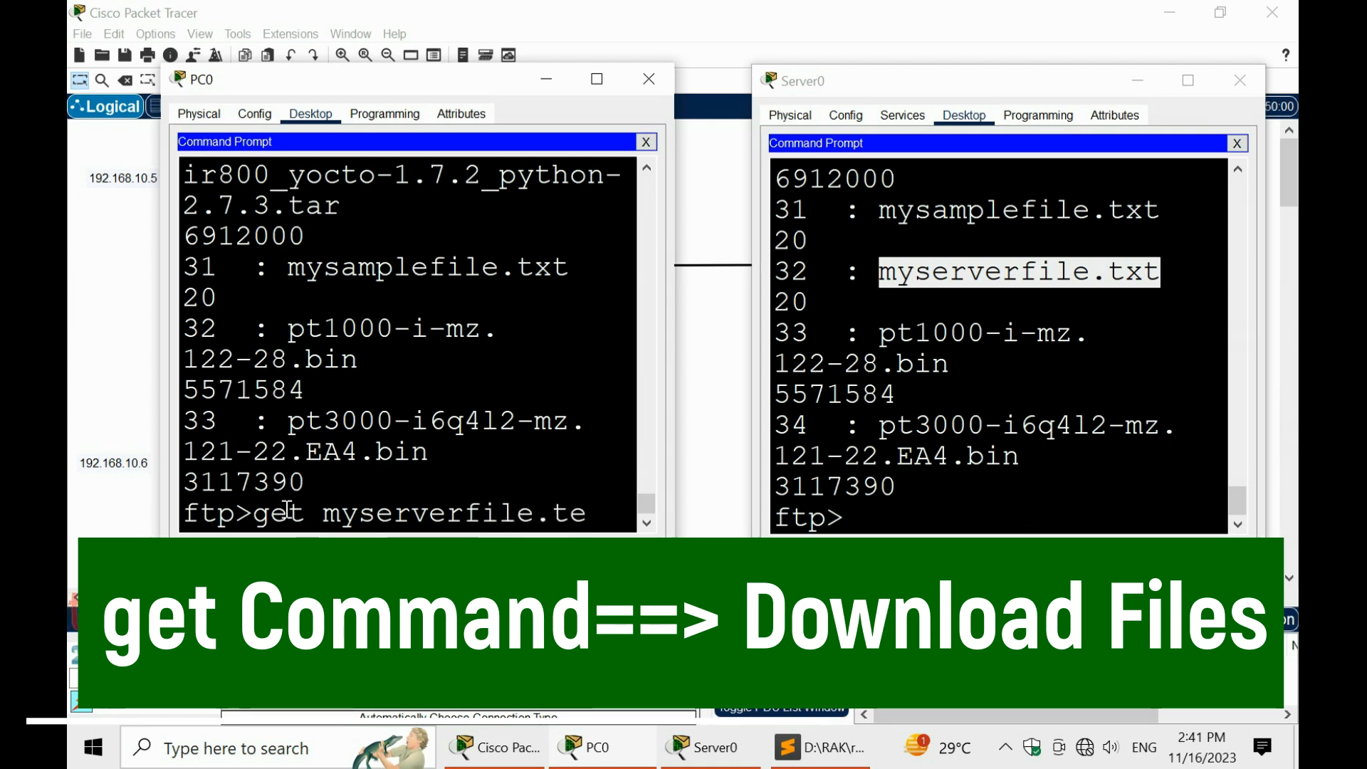
pyautogui.write('txt')
pyautogui.press('Return')
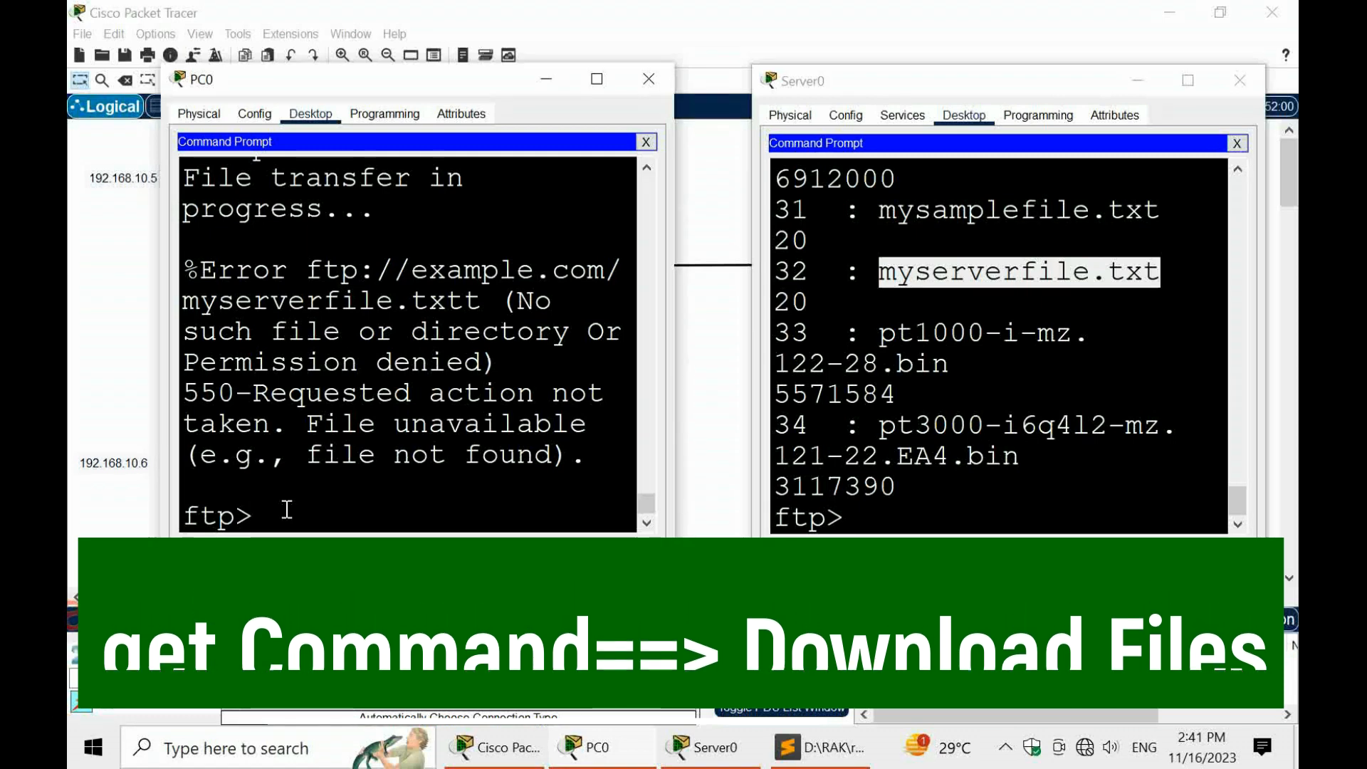
pyautogui.scroll(1, 331, 436)
pyautogui.scroll(1, 330, 436)
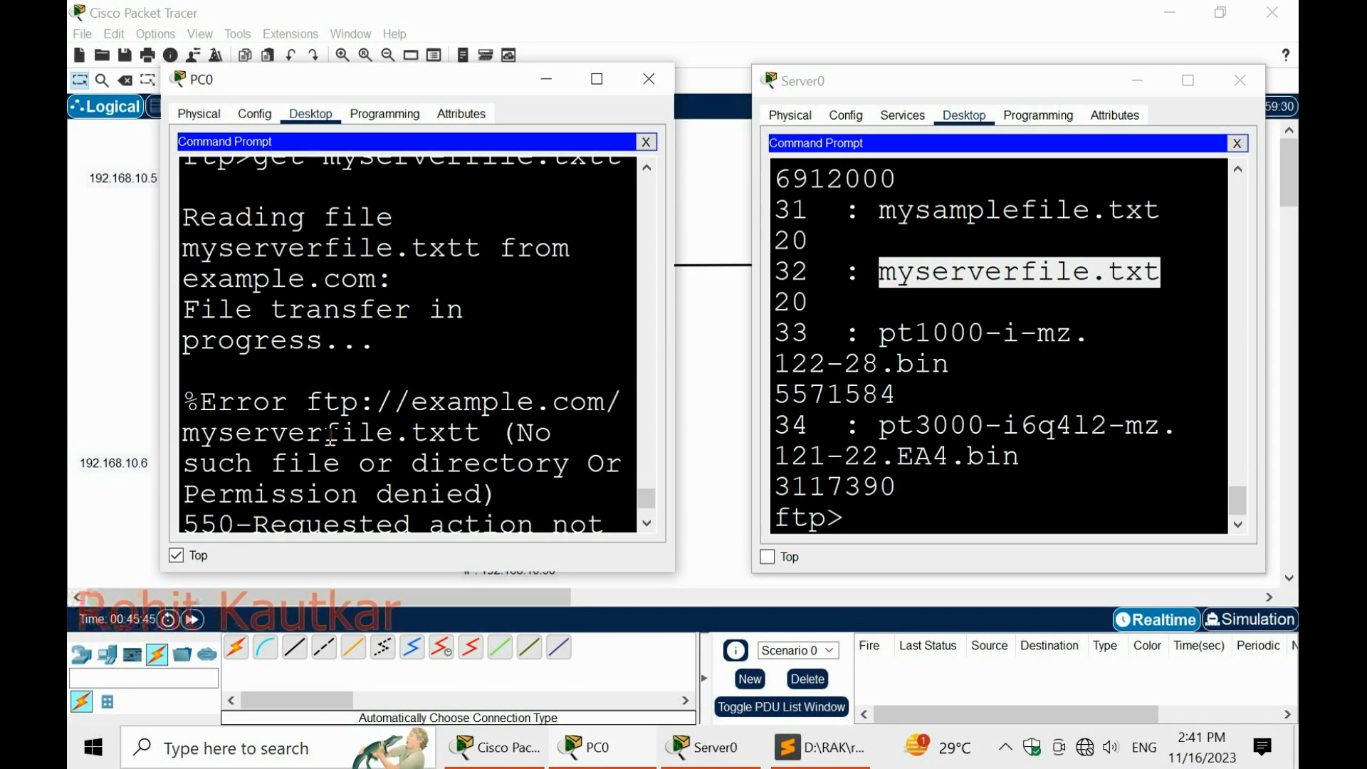
pyautogui.doubleClick(442, 249)
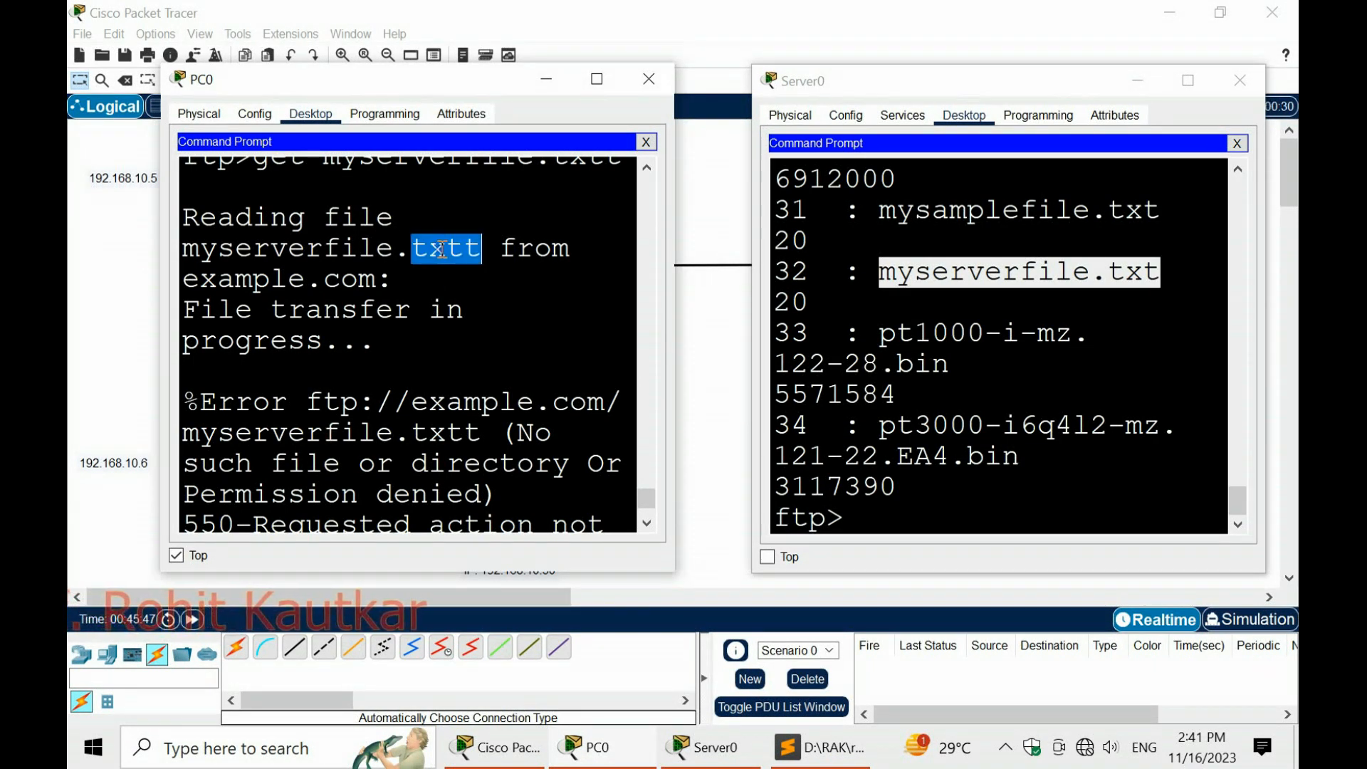
# Download myserverfile.txt from the FTP server to PC0 with the get command
pyautogui.scroll(-2, 445, 362)
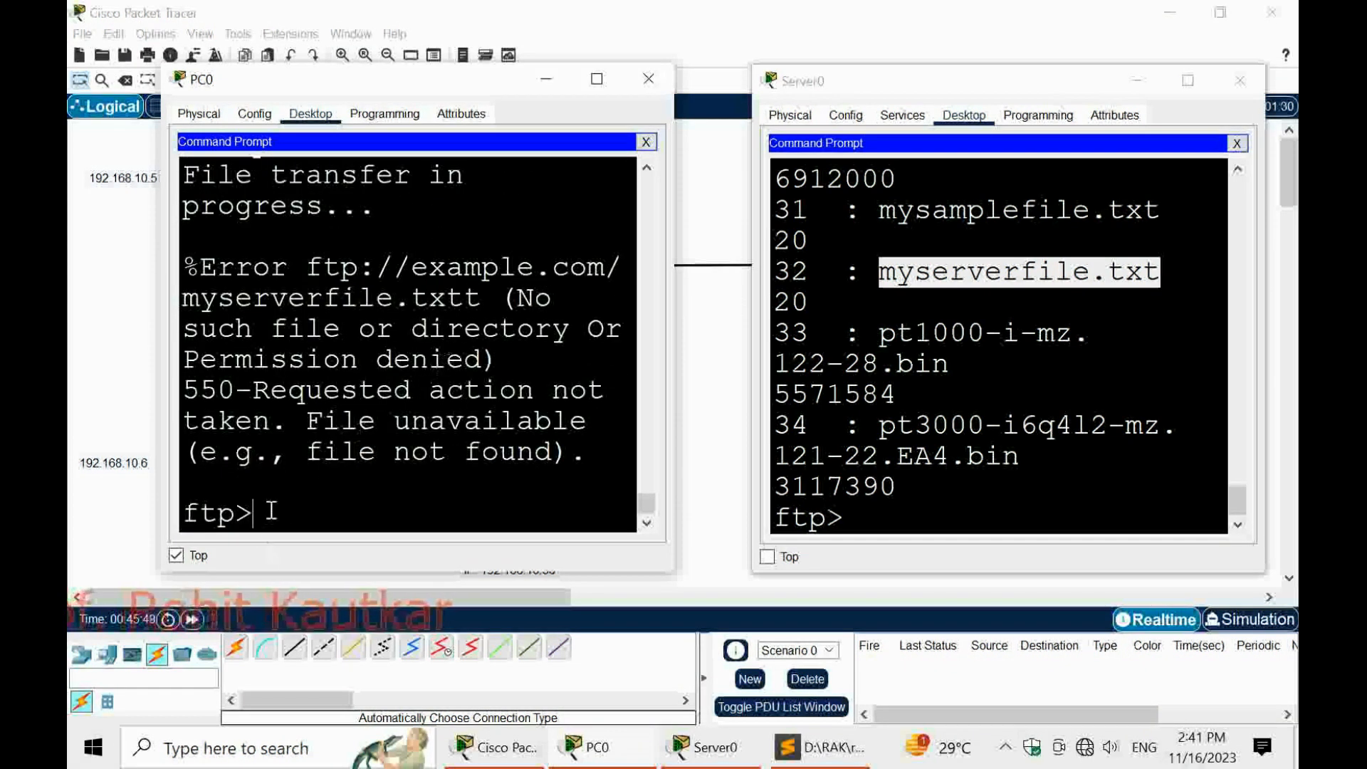
pyautogui.write('get myserverfile.txt')
pyautogui.press('Return')
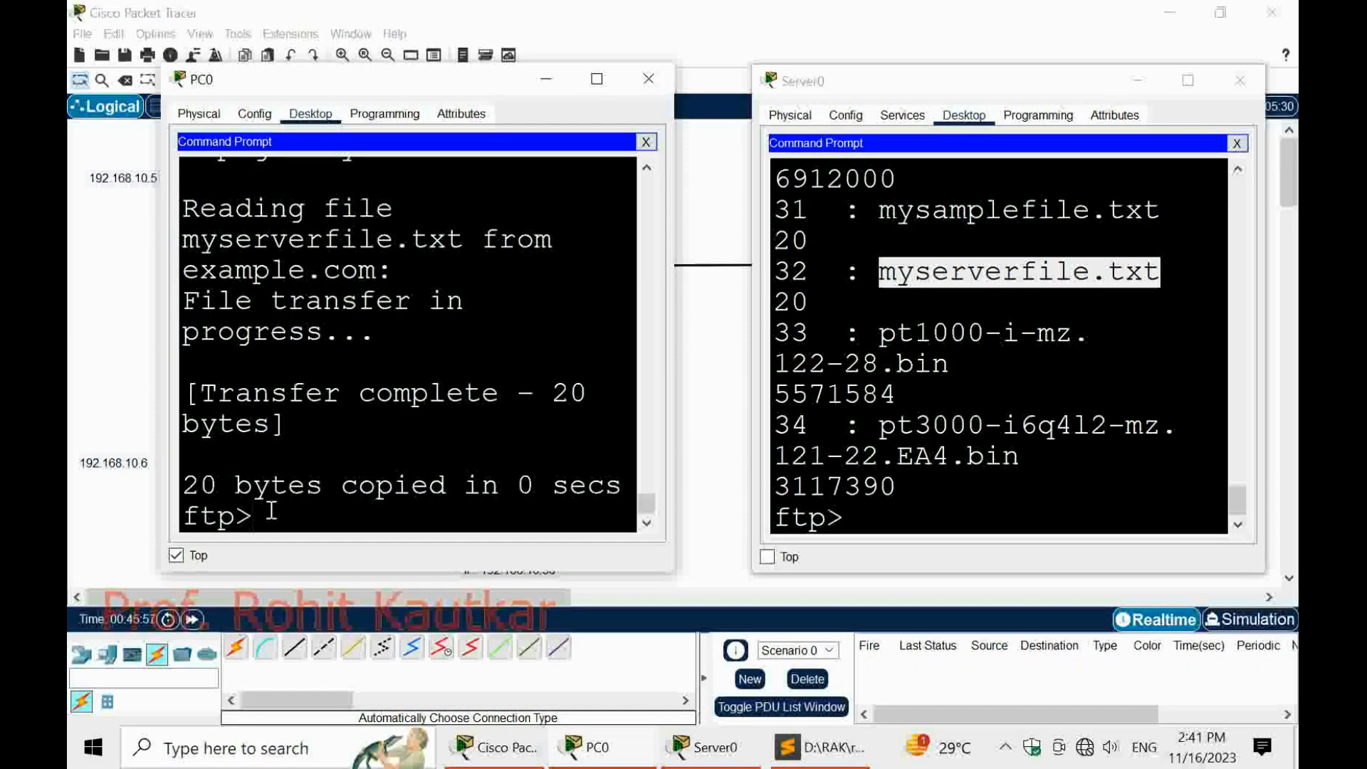
pyautogui.moveTo(204, 403); pyautogui.dragTo(271, 425)
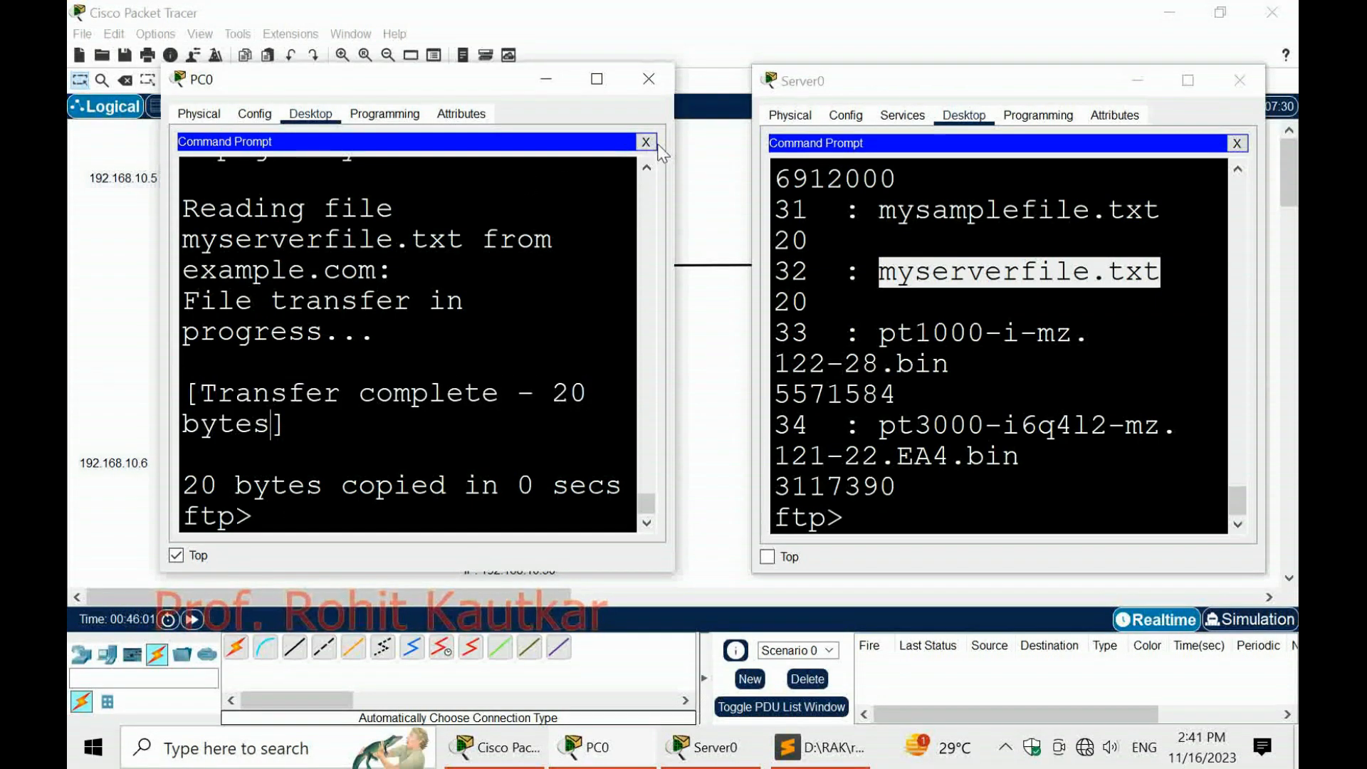
# Open myserverfile.txt in PC0's Text Editor to check its contents, and close the editor
pyautogui.click(645, 142)
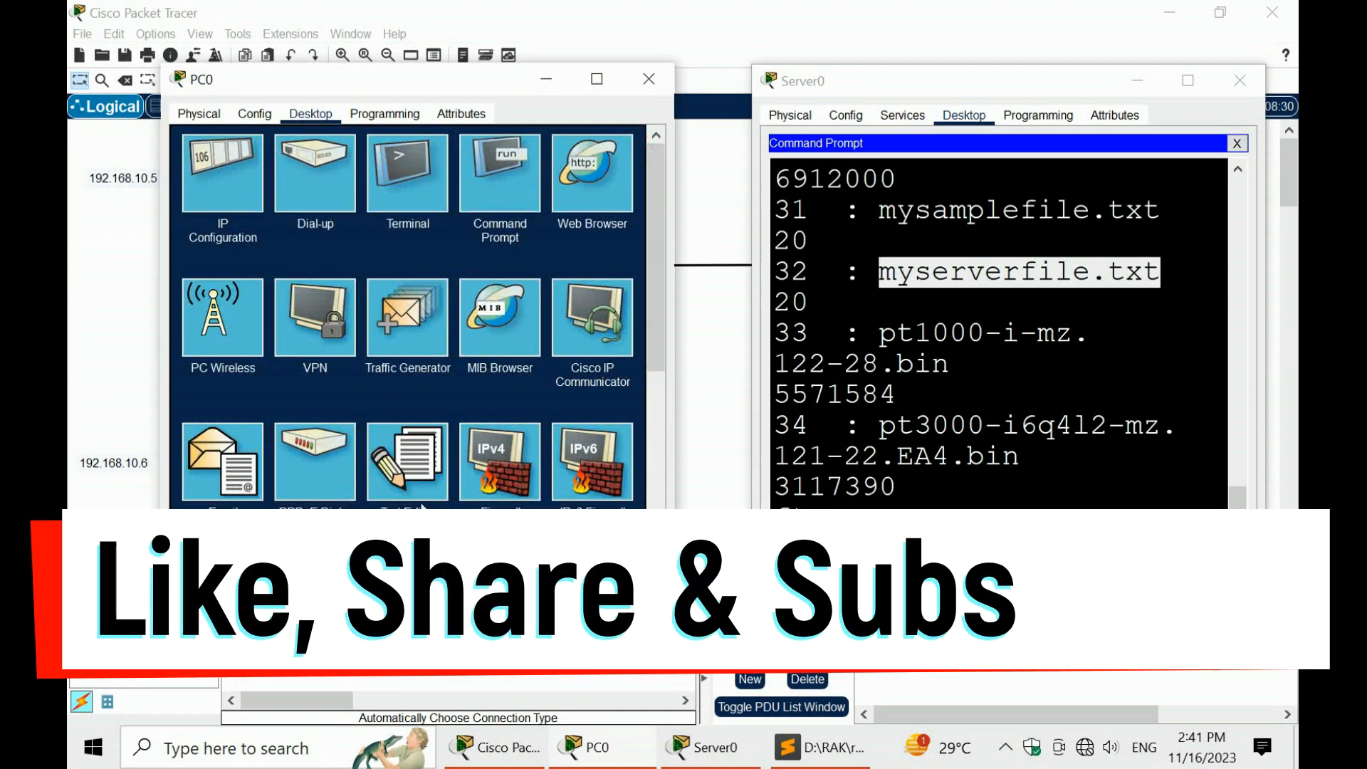
pyautogui.click(418, 460)
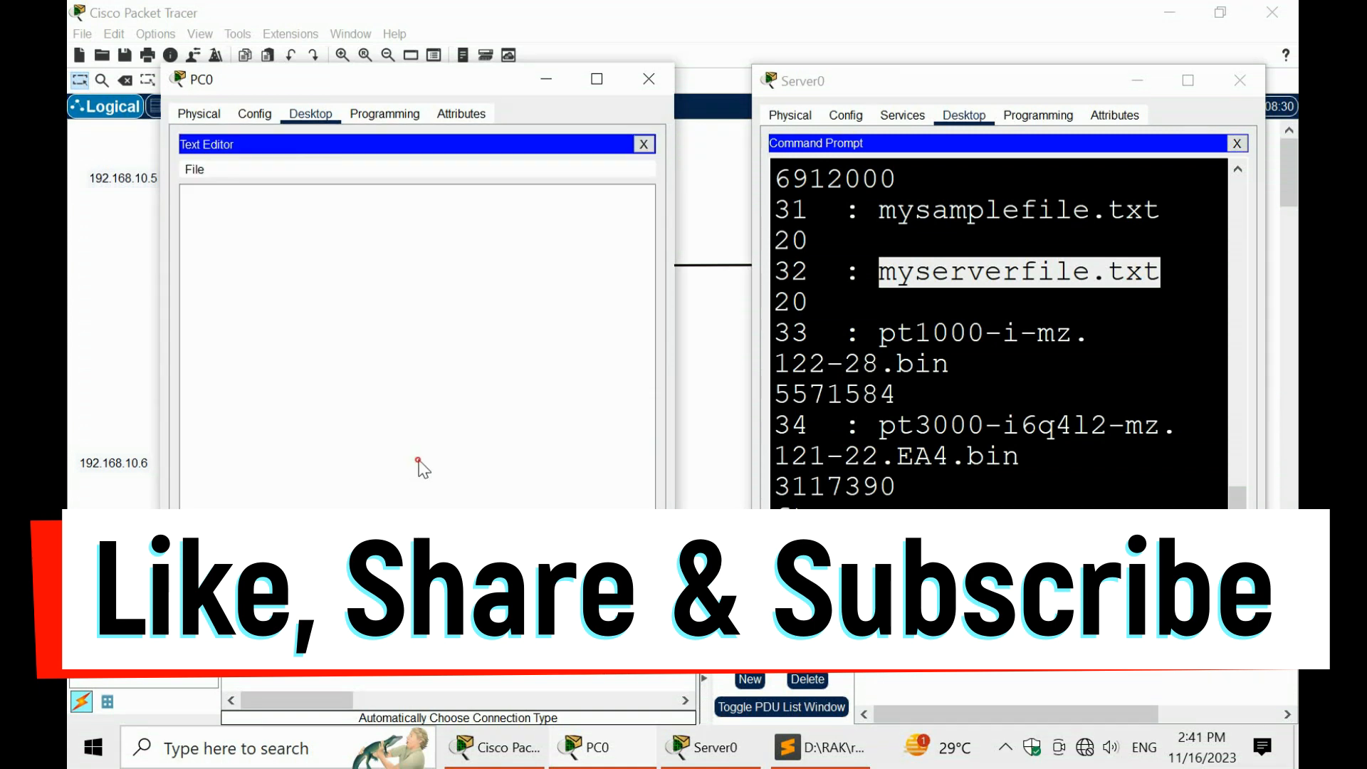
pyautogui.click(193, 171)
pyautogui.click(228, 215)
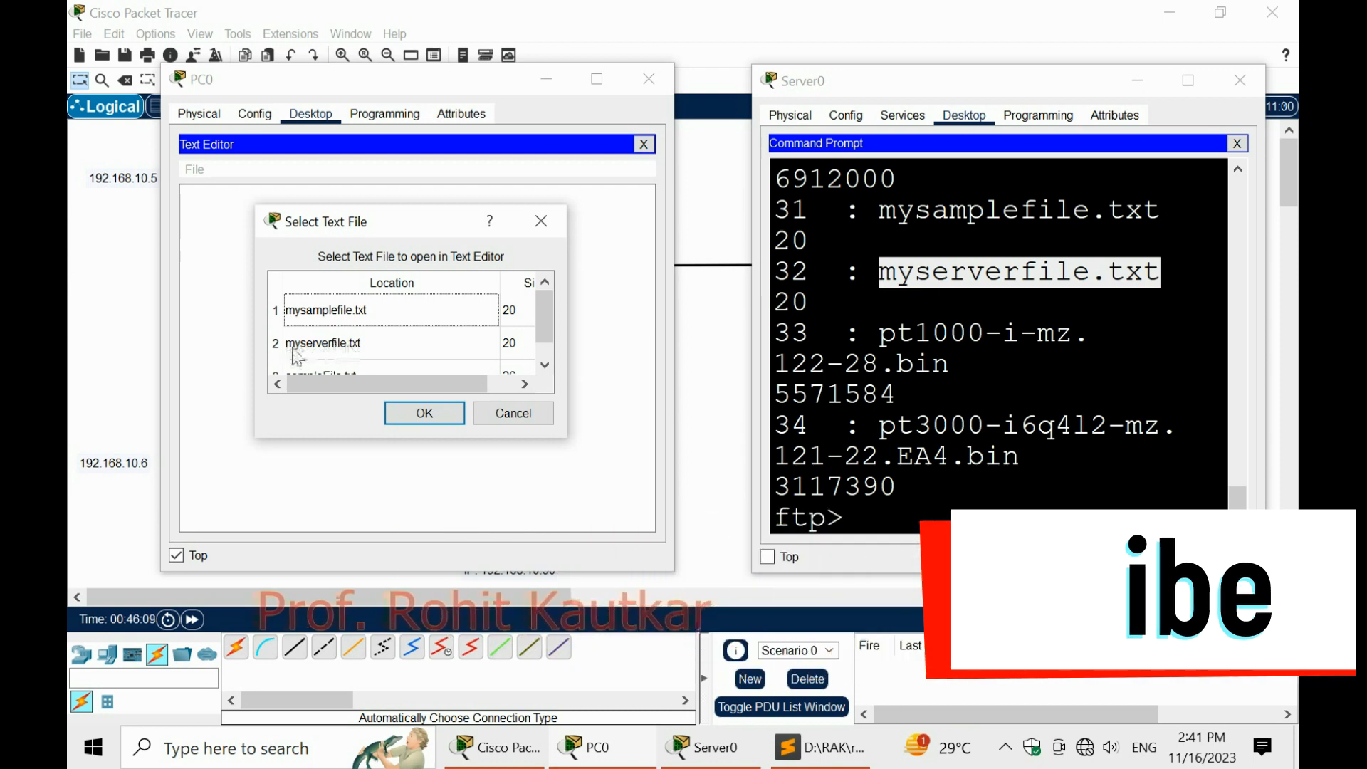
pyautogui.click(336, 347)
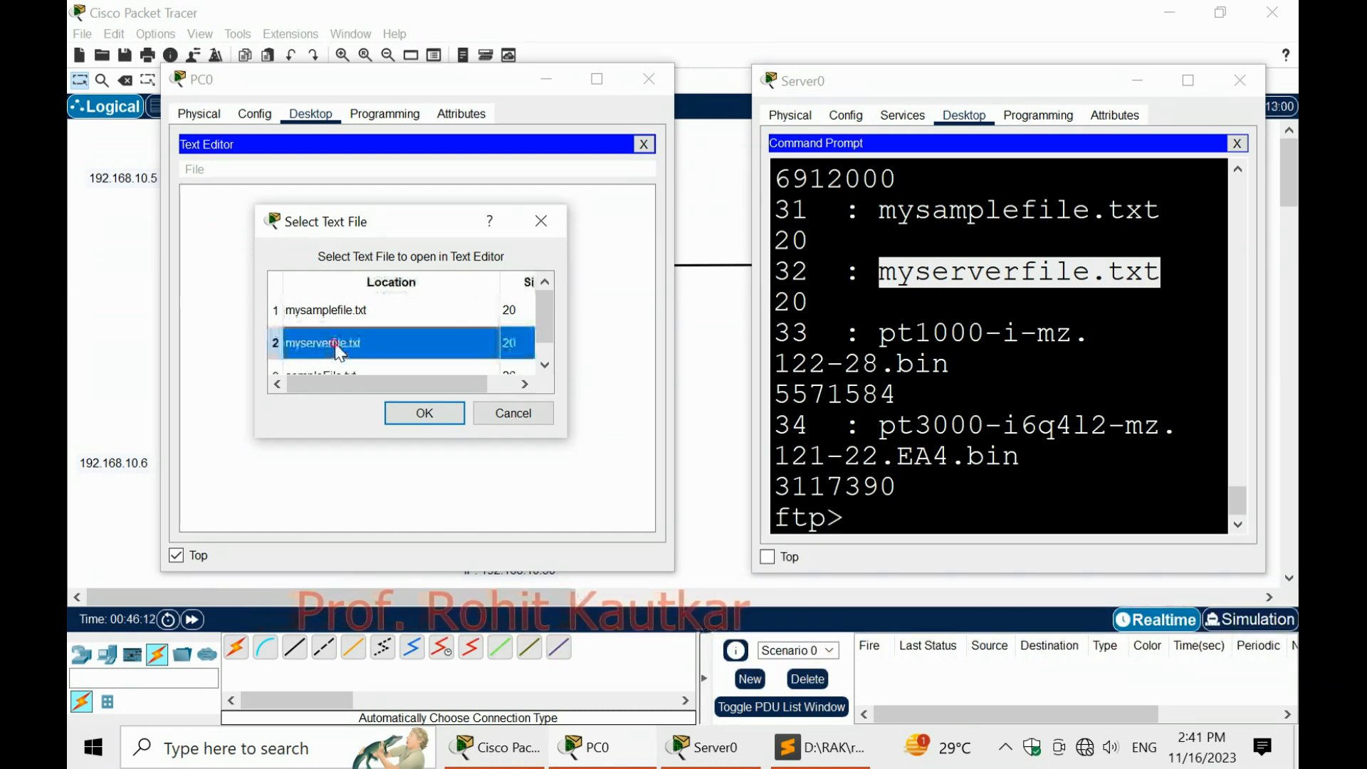
pyautogui.click(440, 413)
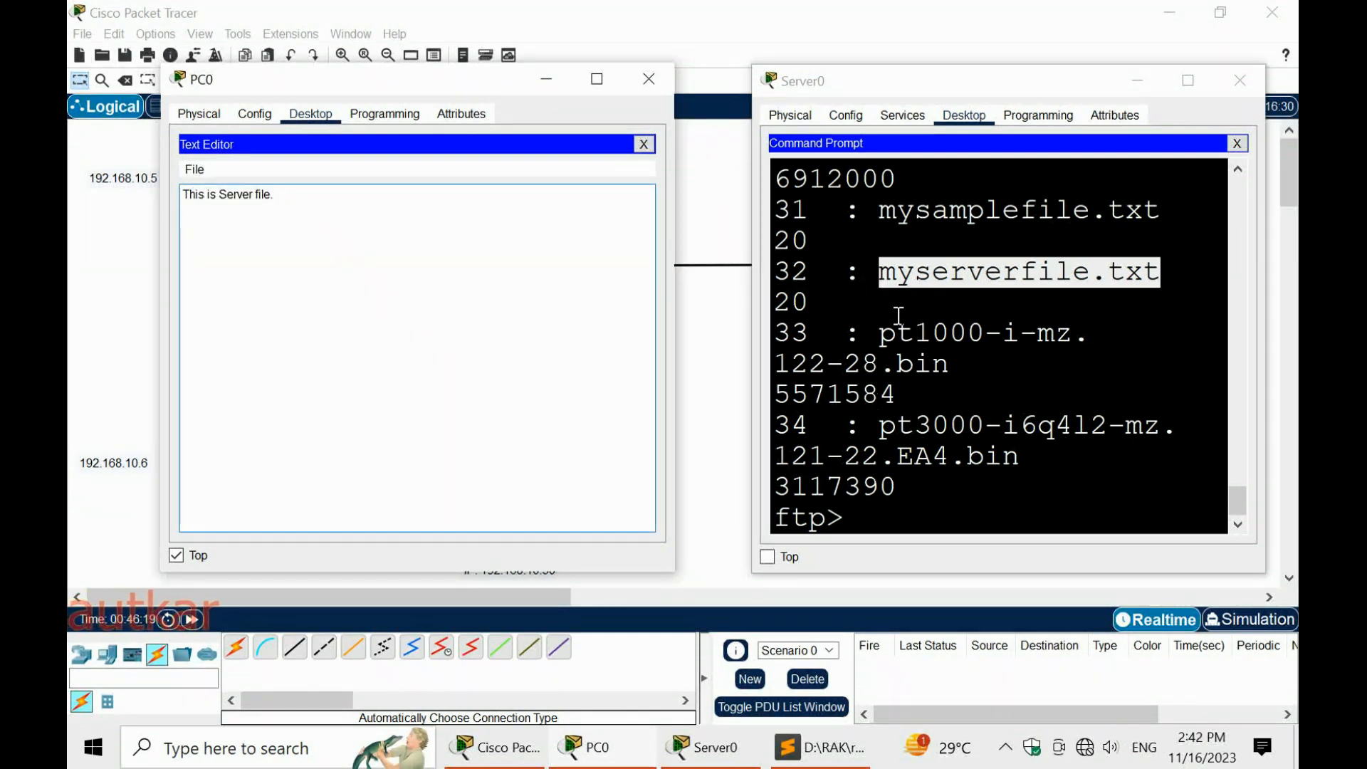
pyautogui.click(644, 145)
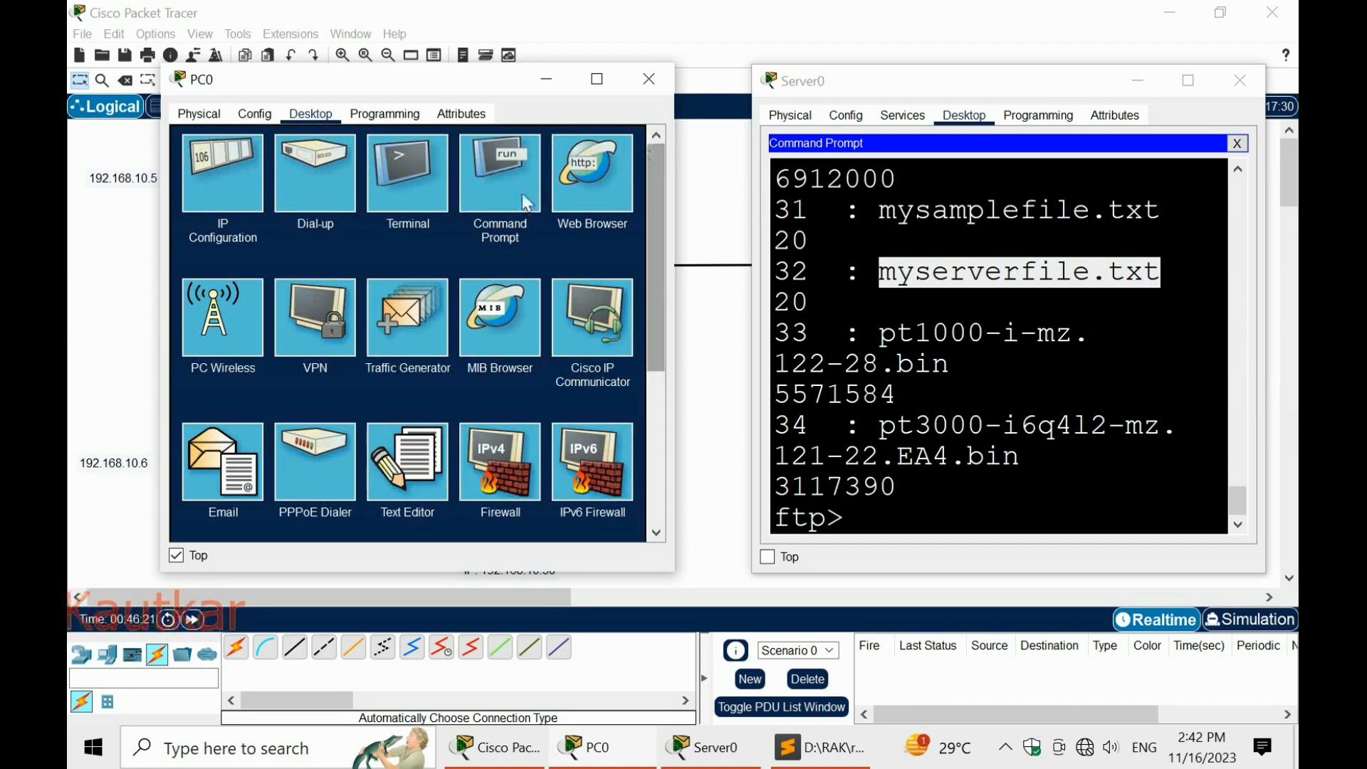
# Return to PC0's Command Prompt, maximize the window, list the FTP server's files and highlight mysamplefile
pyautogui.click(481, 176)
pyautogui.scroll(-3, 558, 428)
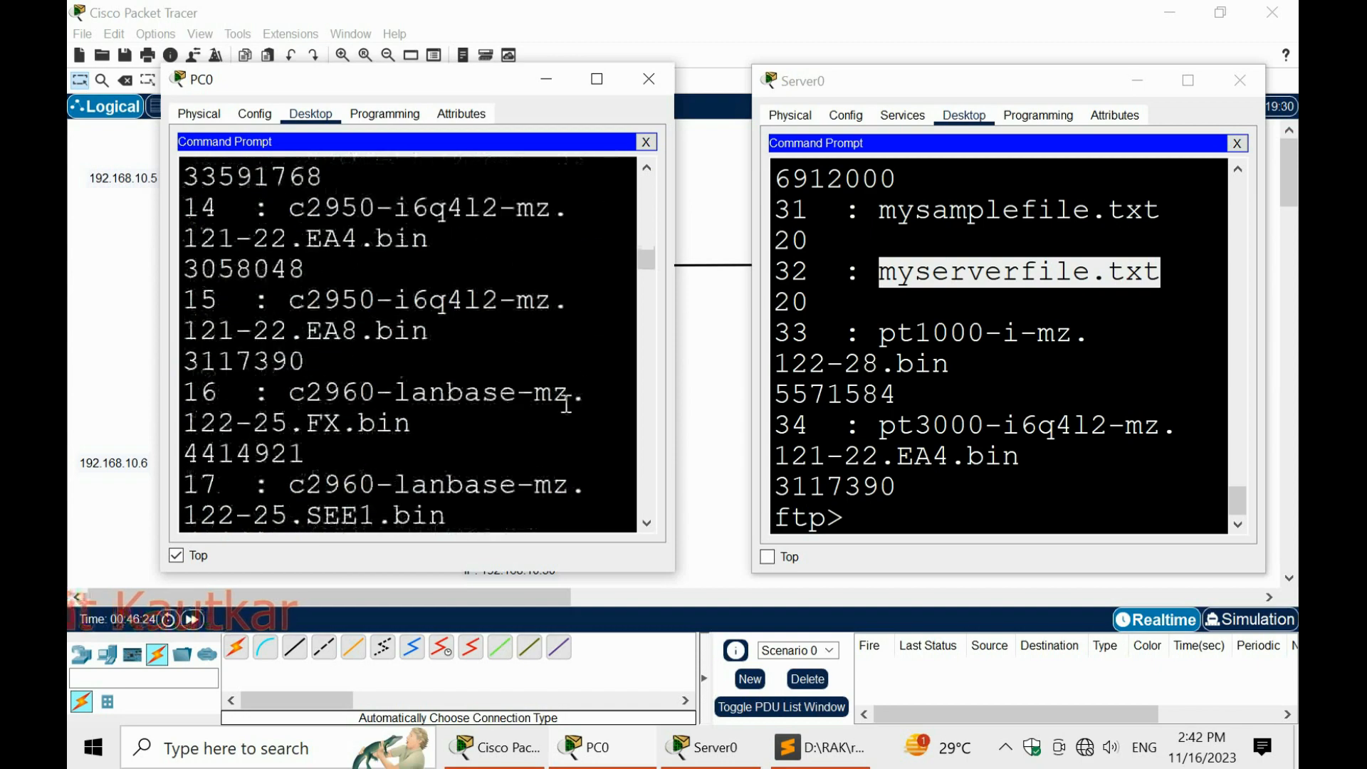
pyautogui.scroll(-3, 647, 262)
pyautogui.scroll(-10, 648, 306)
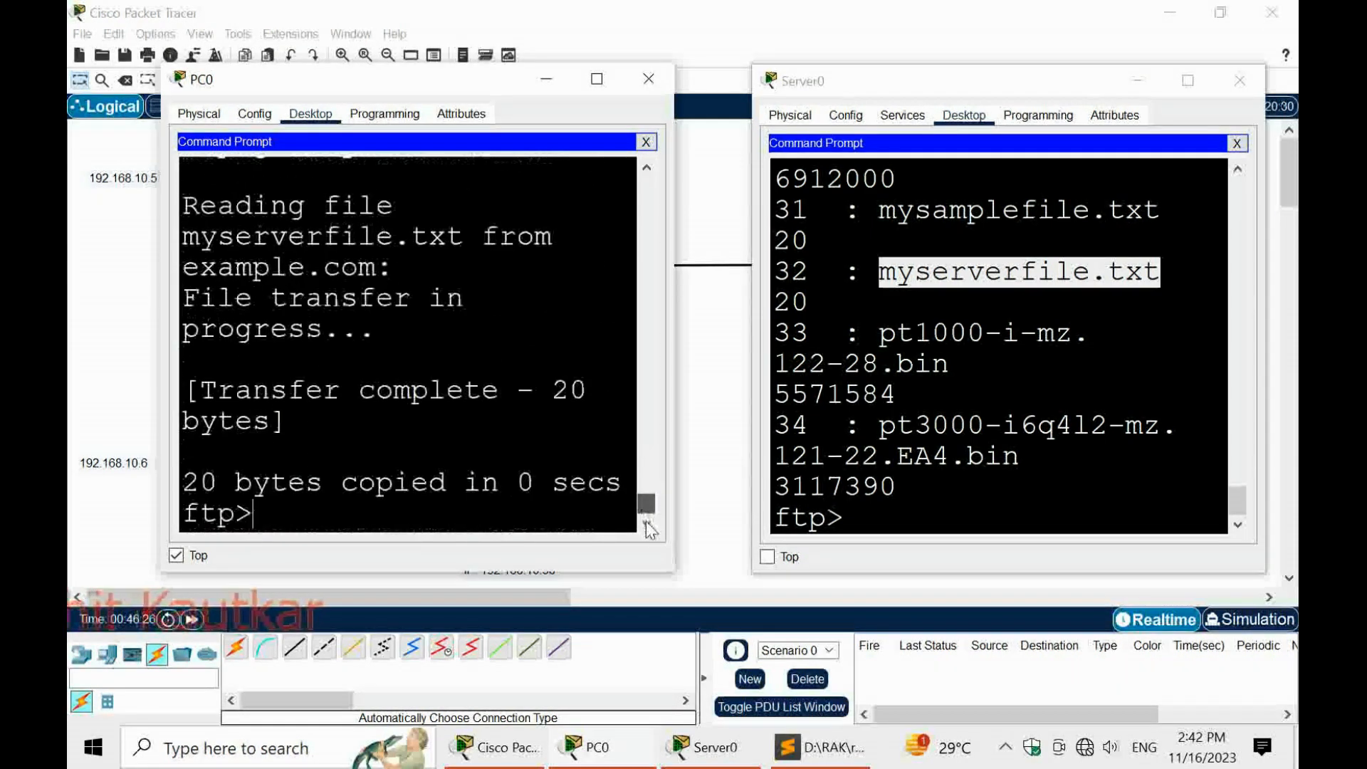
pyautogui.click(597, 79)
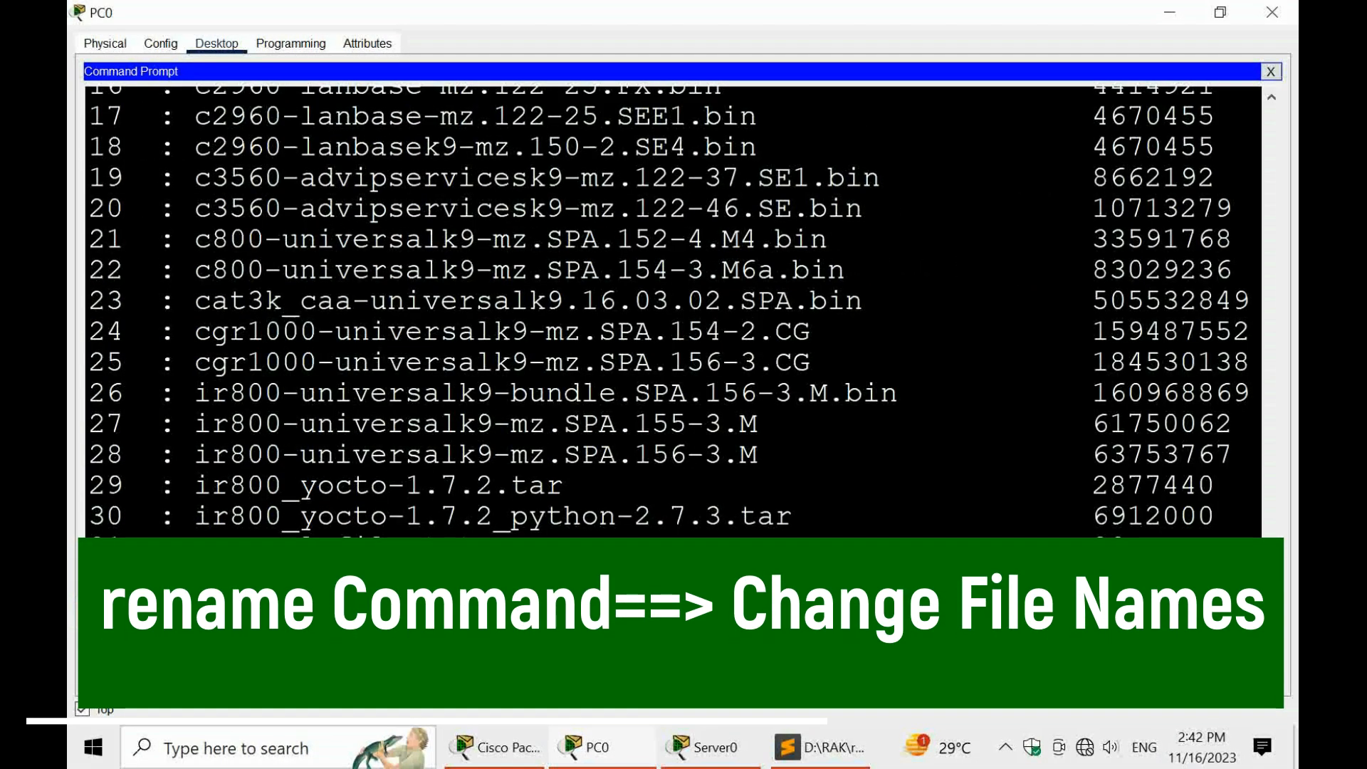
pyautogui.doubleClick(317, 536)
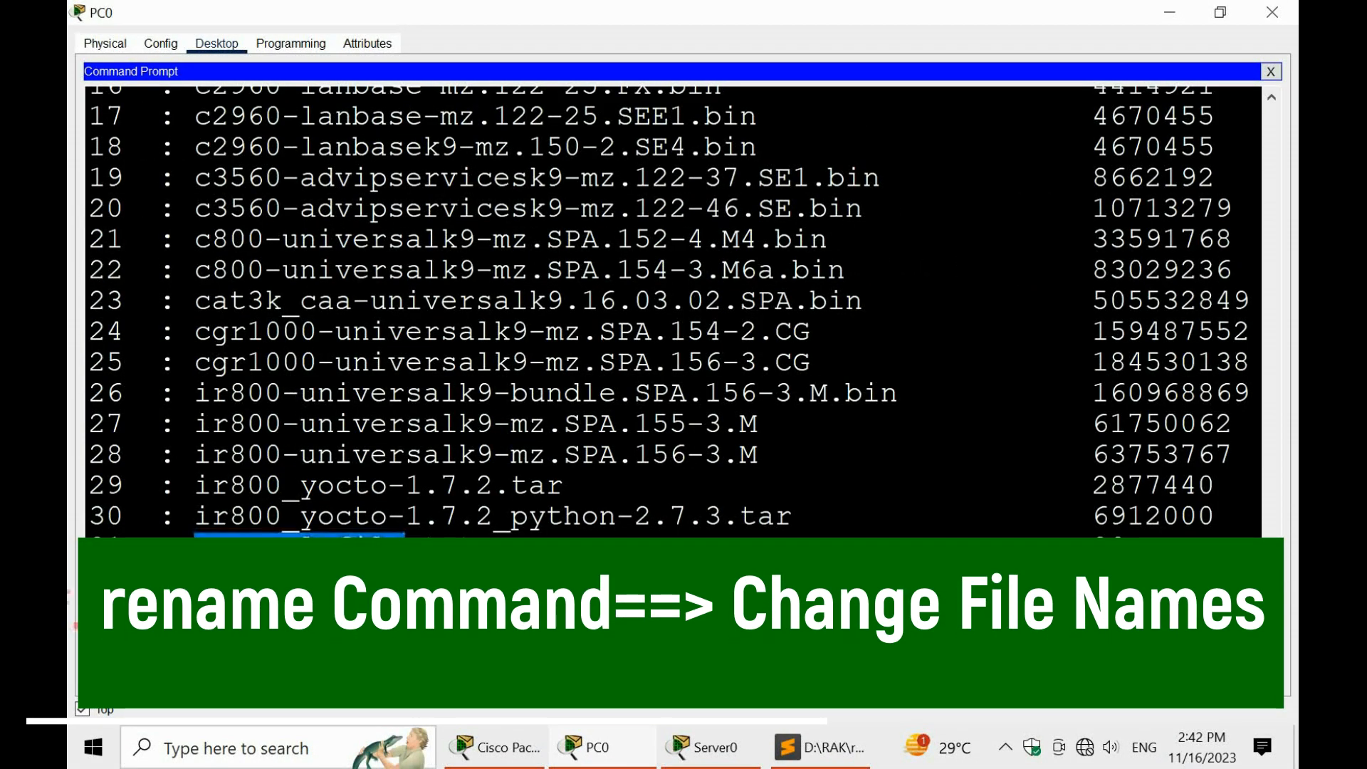
# Rename mysamplefile.txt on the FTP server to demofile.txt with the rename command
pyautogui.click(70, 616)
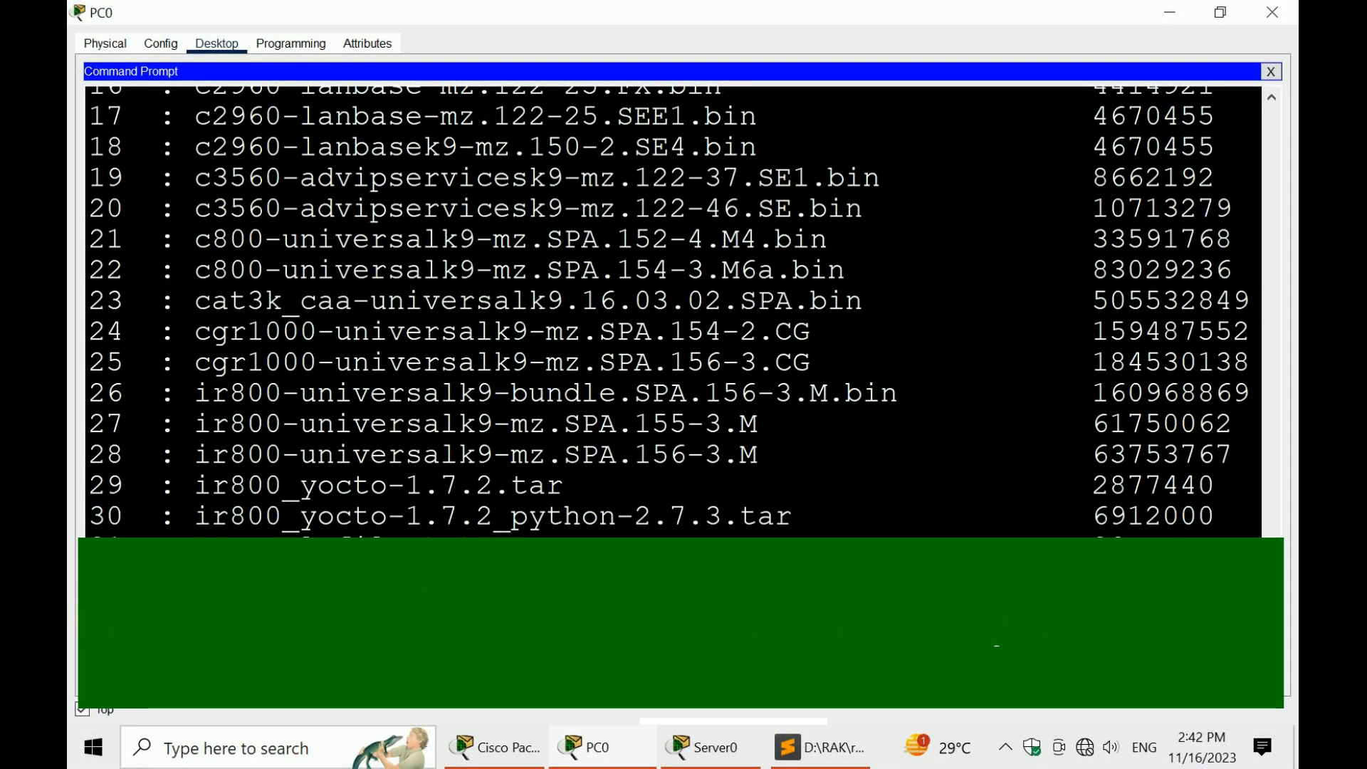
pyautogui.write('mplefi')
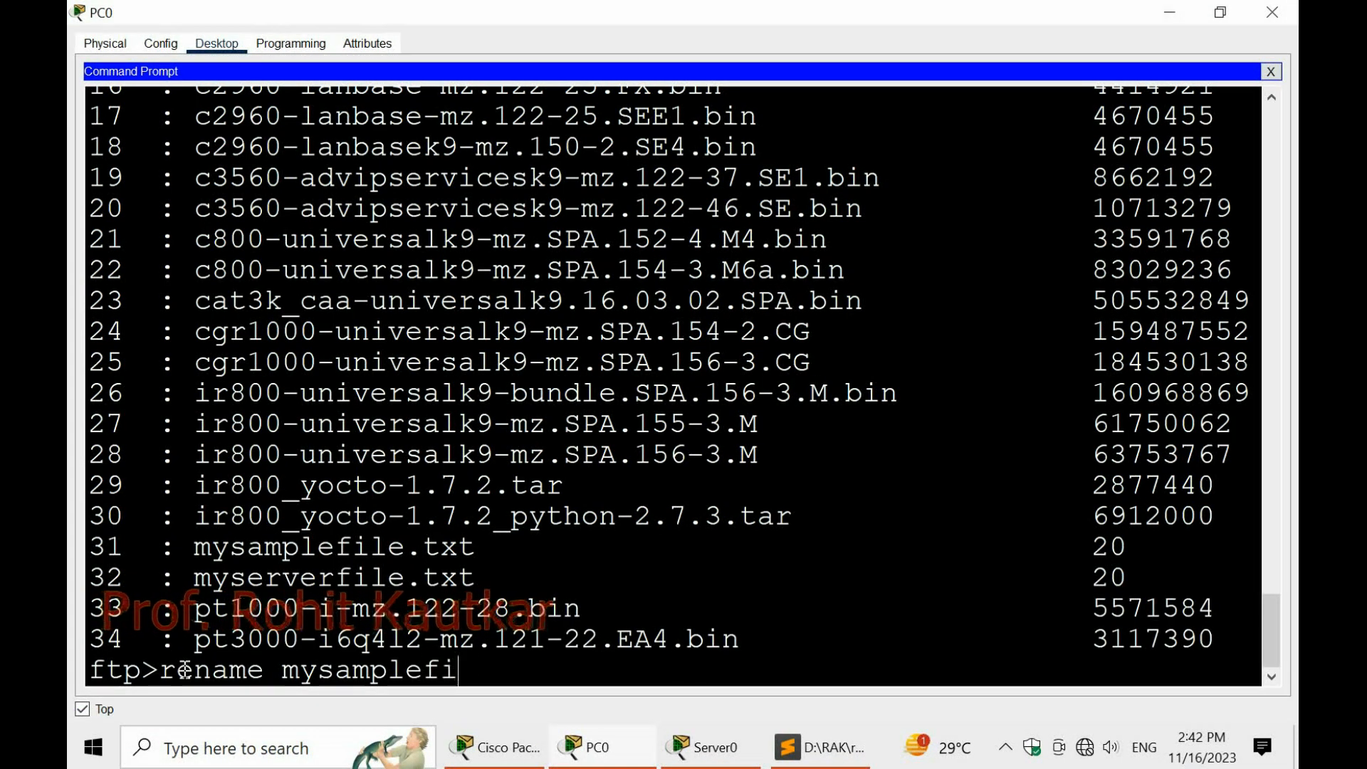
pyautogui.write('le.txt')
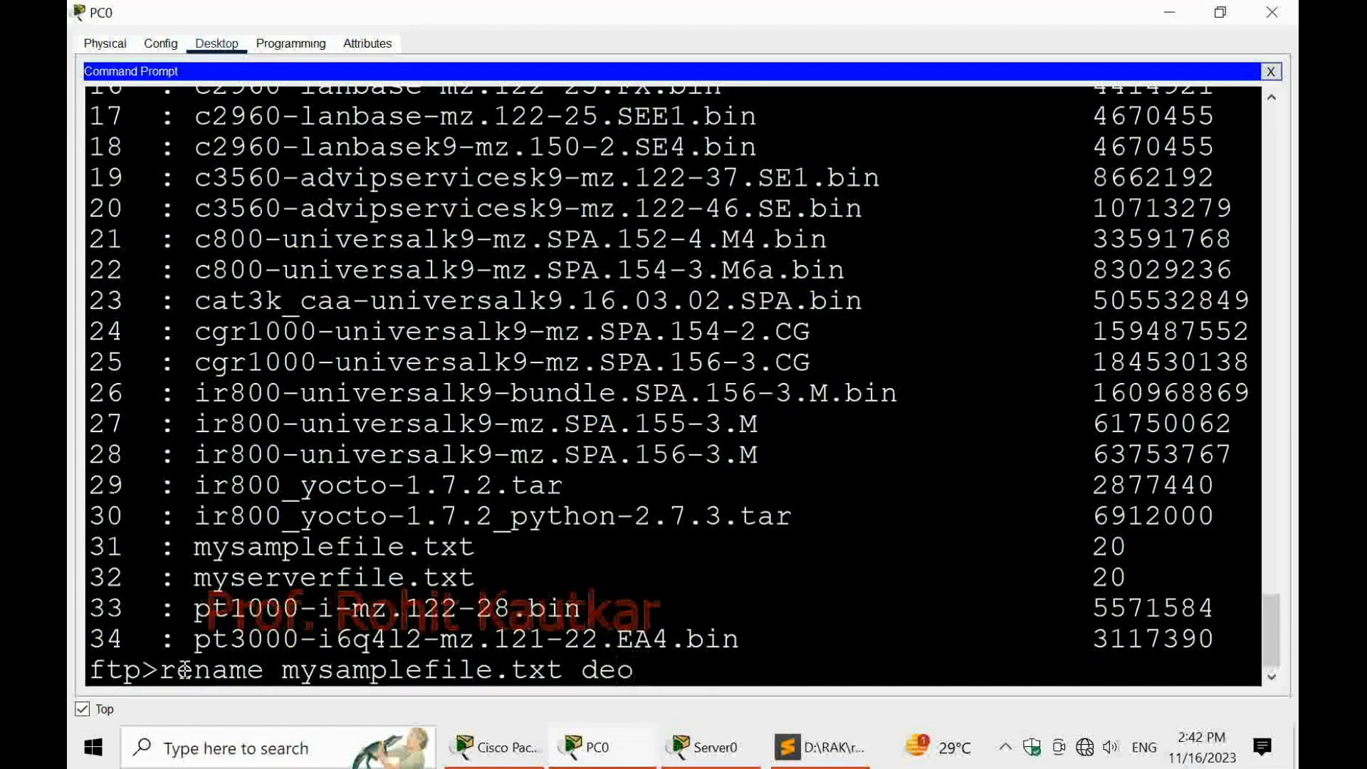
pyautogui.write('demofile.txt')
pyautogui.press('Return')
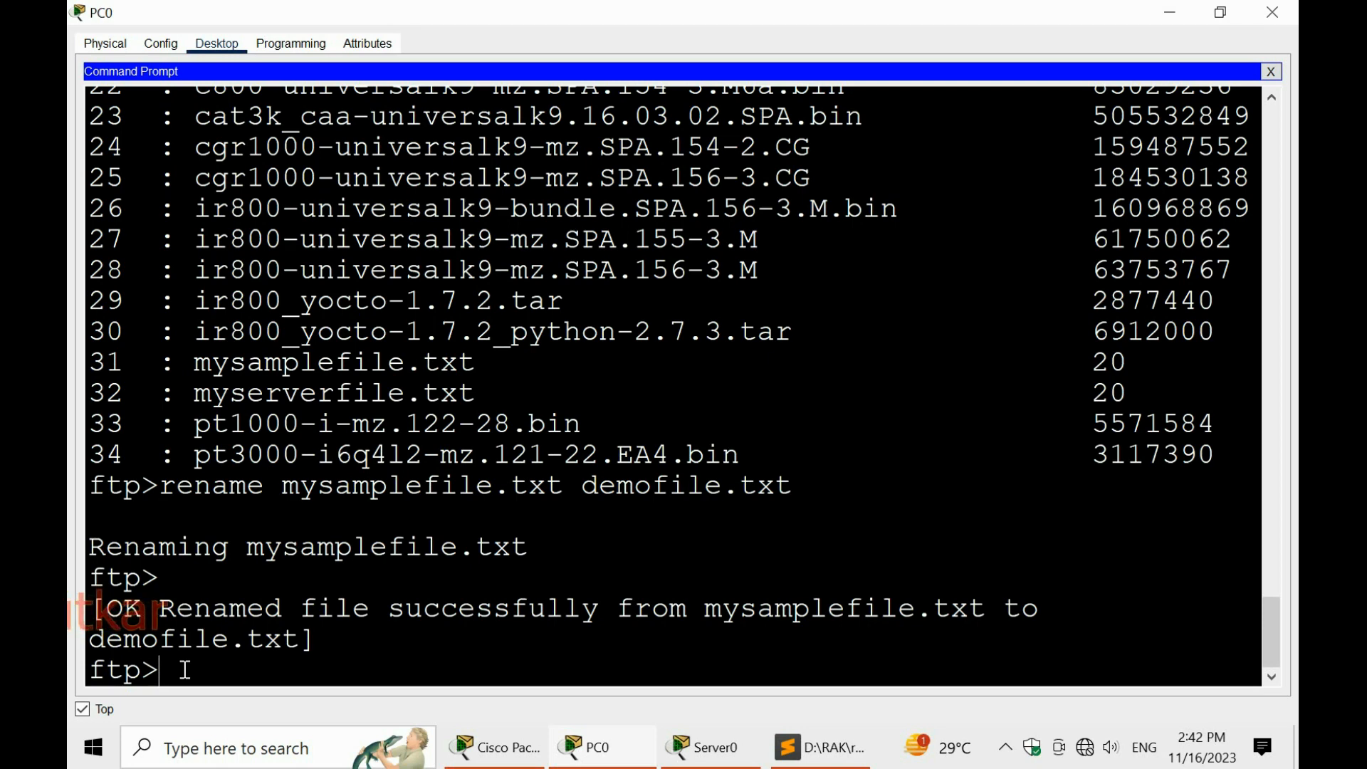
# List the FTP server's files again from PC0 and highlight demofile.txt, ending back at the ftp prompt
pyautogui.write('ir')
pyautogui.press('Return')
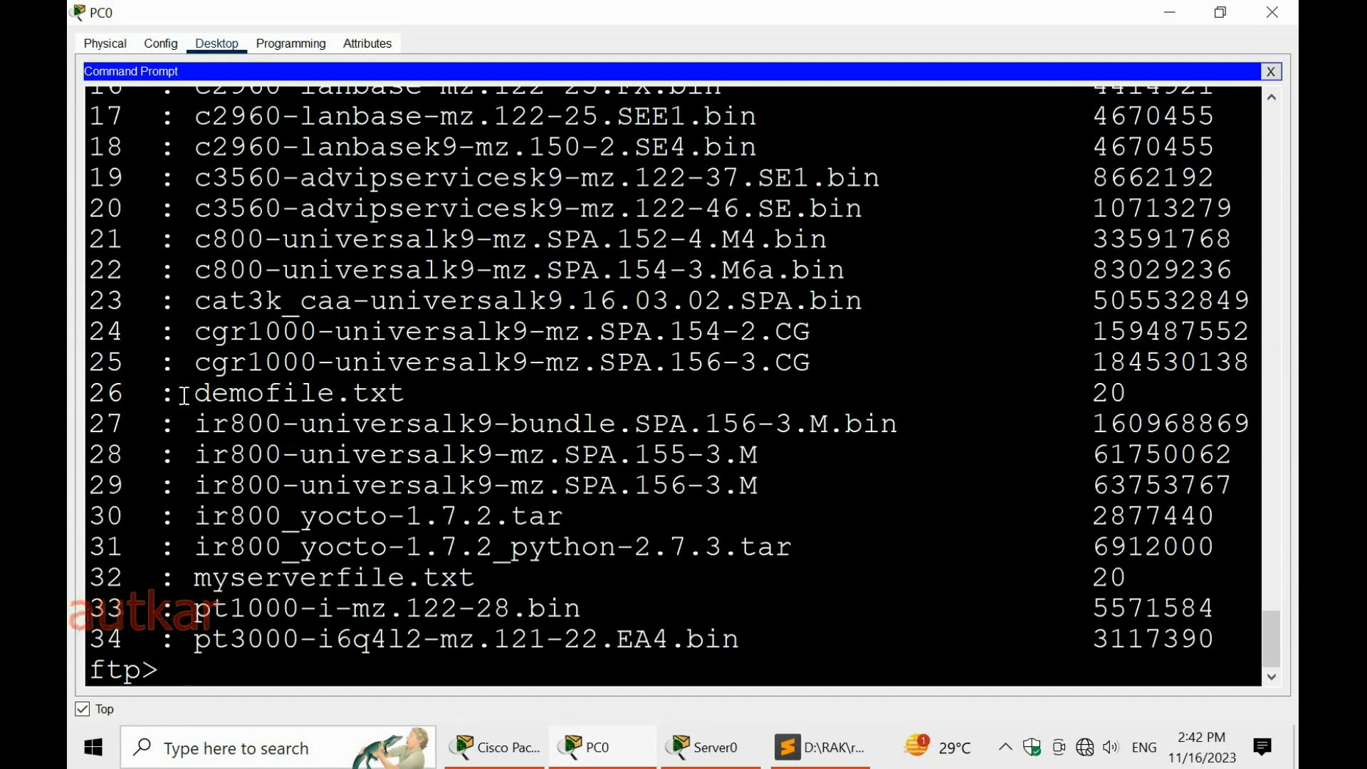
pyautogui.moveTo(191, 395); pyautogui.dragTo(424, 395)
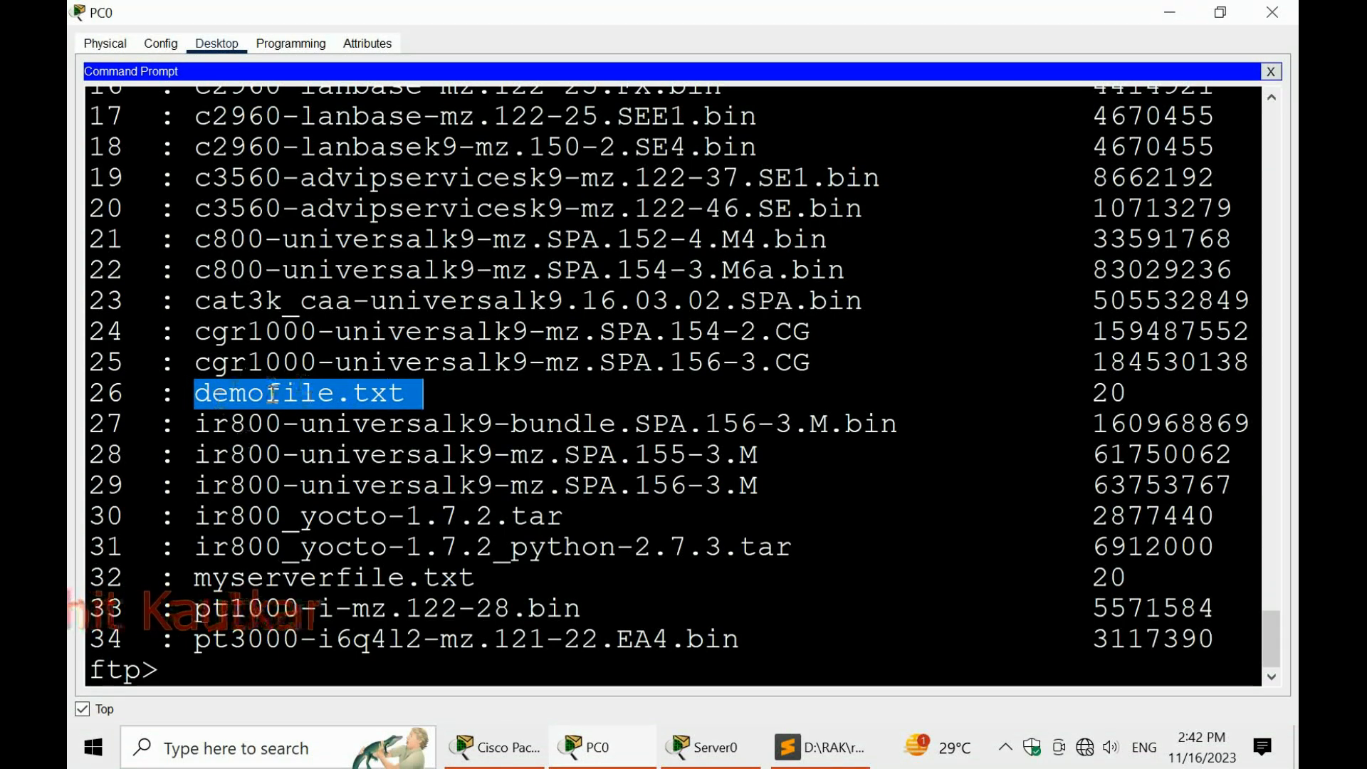
pyautogui.click(220, 665)
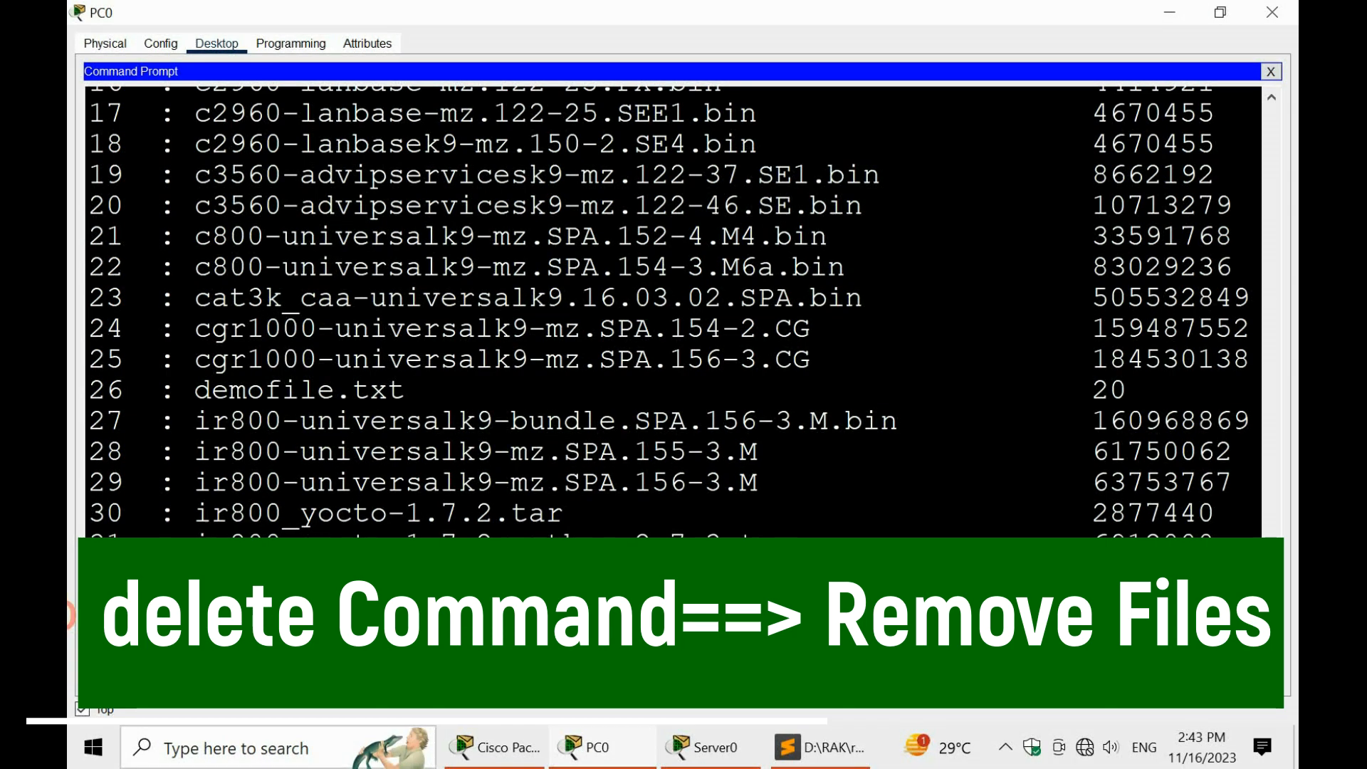
# Delete demofile.txt from the FTP server with the delete command, and list the server's files again to check for it
pyautogui.scroll(-2, 673, 313)
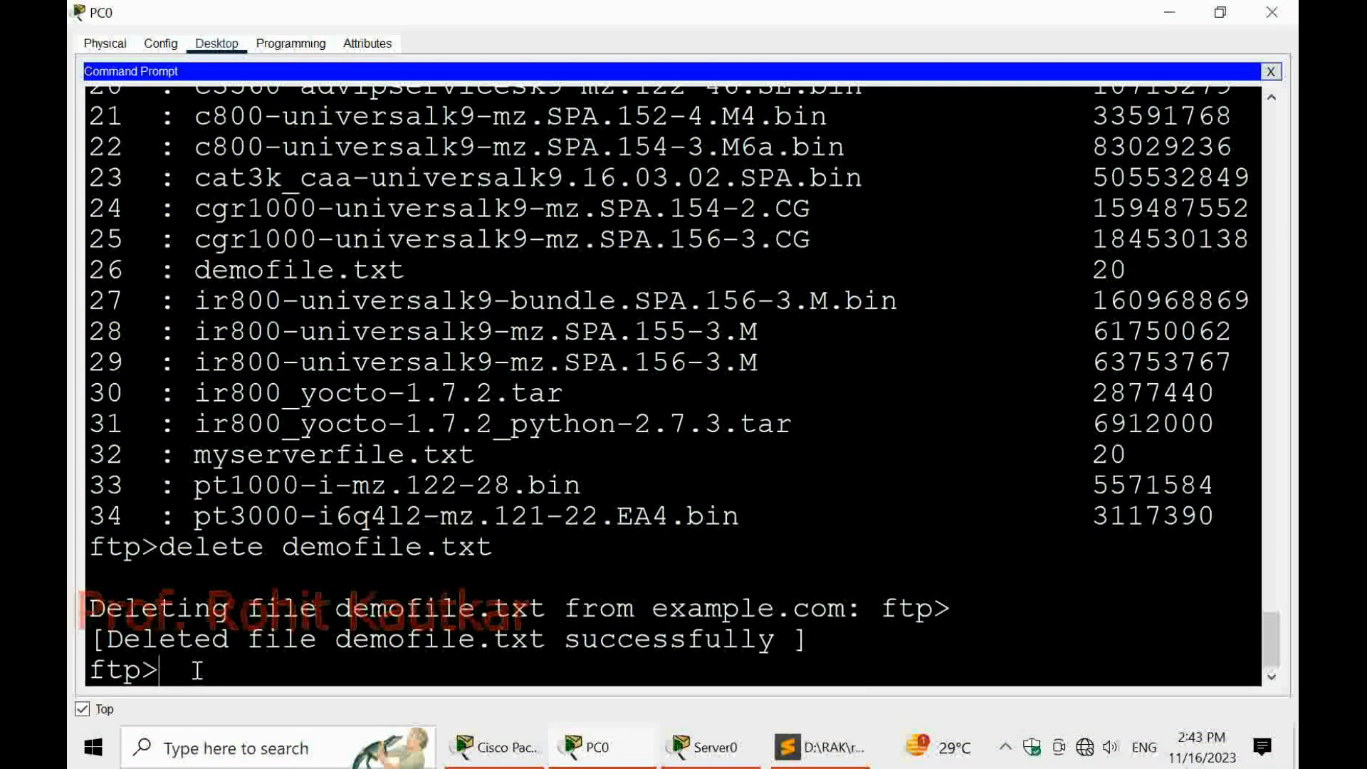
pyautogui.write('dir')
pyautogui.press('Return')
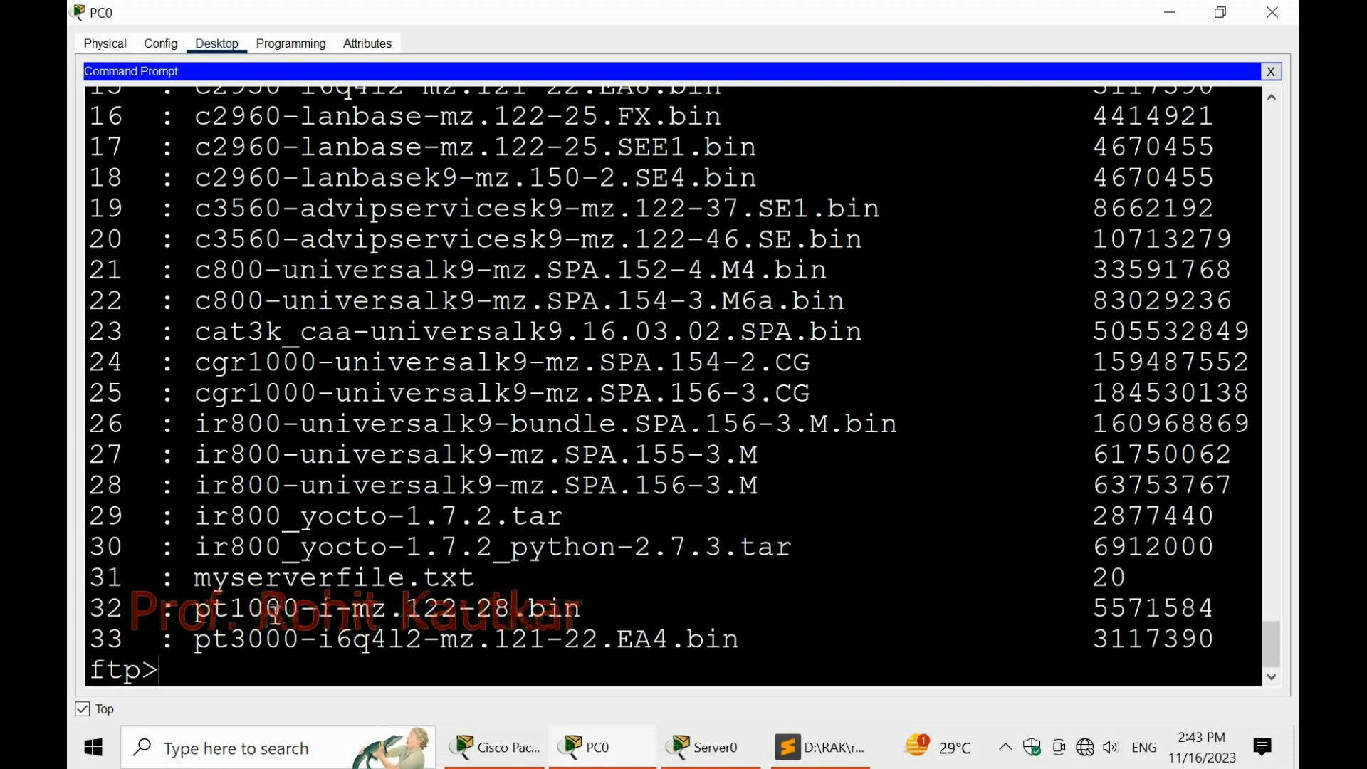
pyautogui.scroll(3, 260, 600)
pyautogui.scroll(3, 264, 638)
pyautogui.scroll(-6, 264, 634)
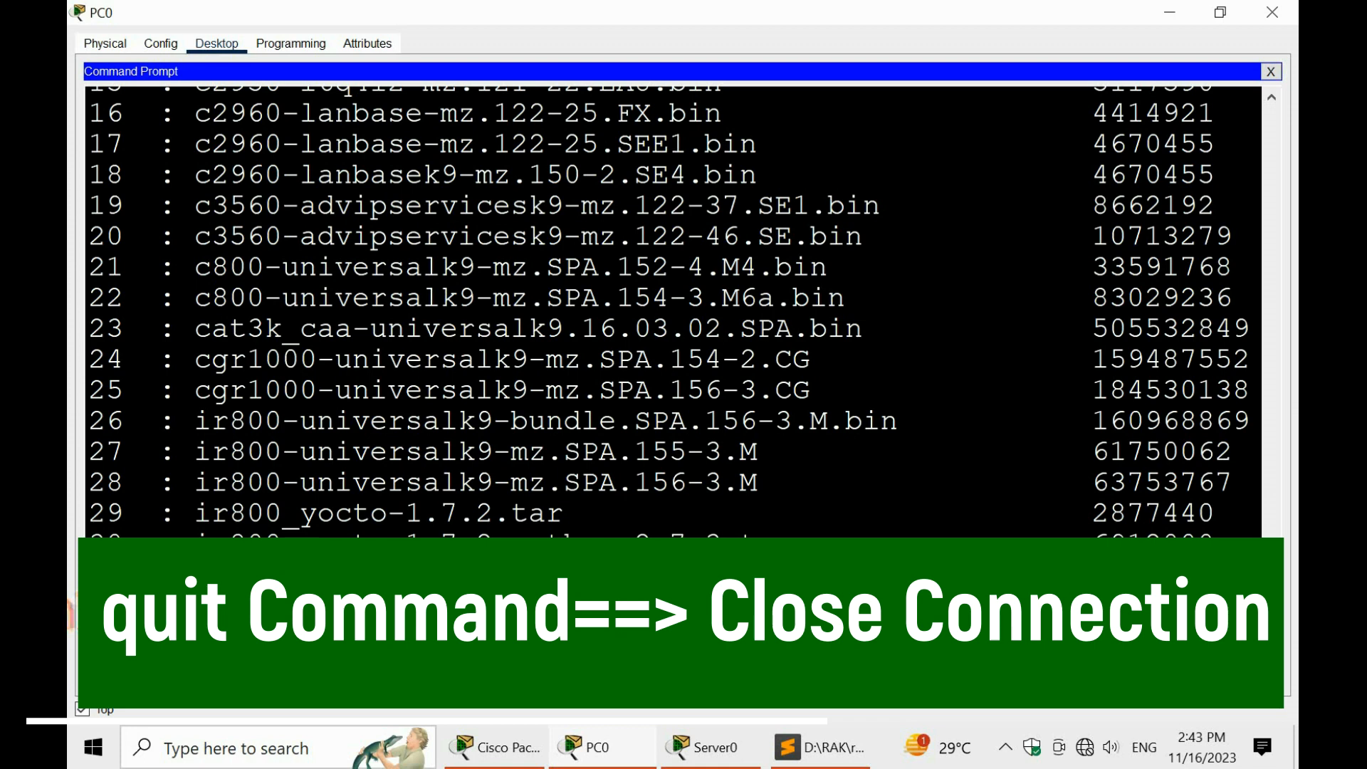
# Close PC0's FTP connection with the quit command, and restore the PC0 window to its smaller size beside the Server0 window
pyautogui.write('quit')
pyautogui.press('Return')
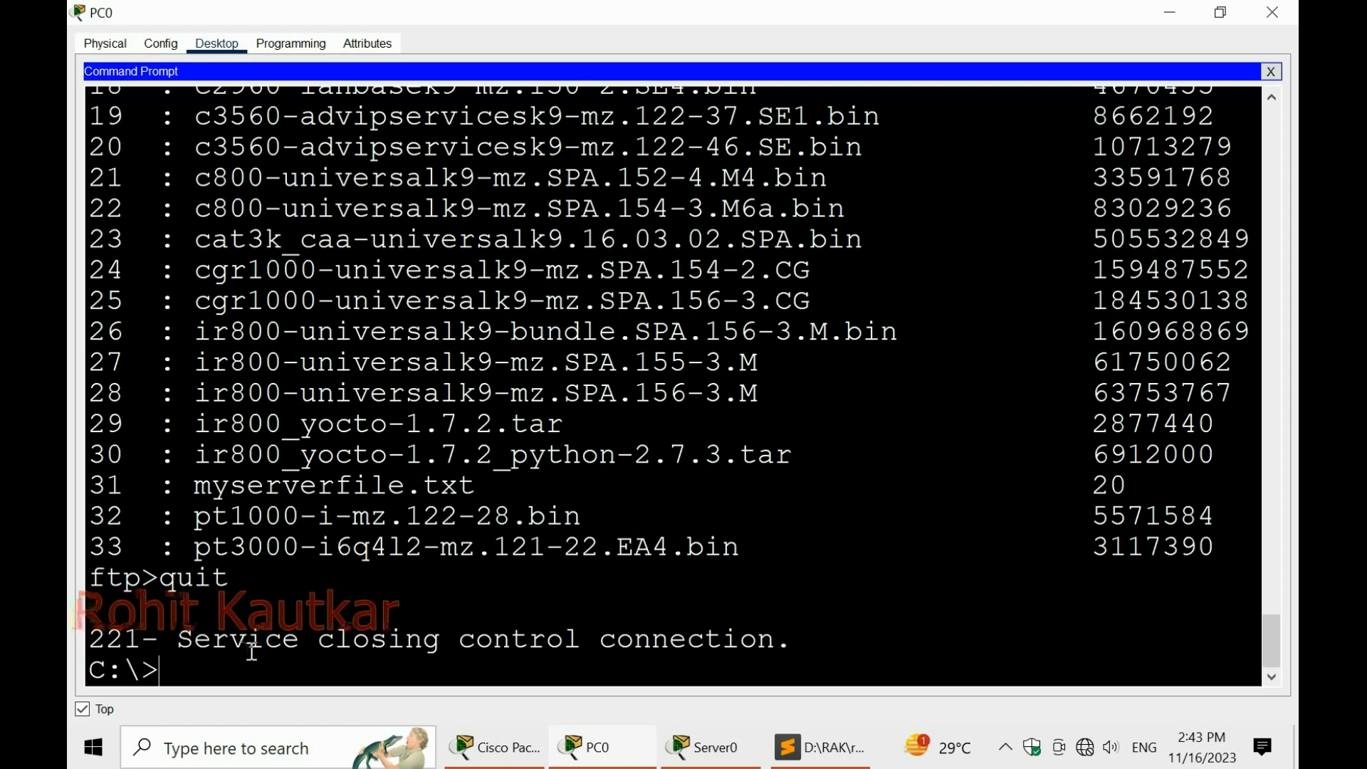
pyautogui.click(1220, 13)
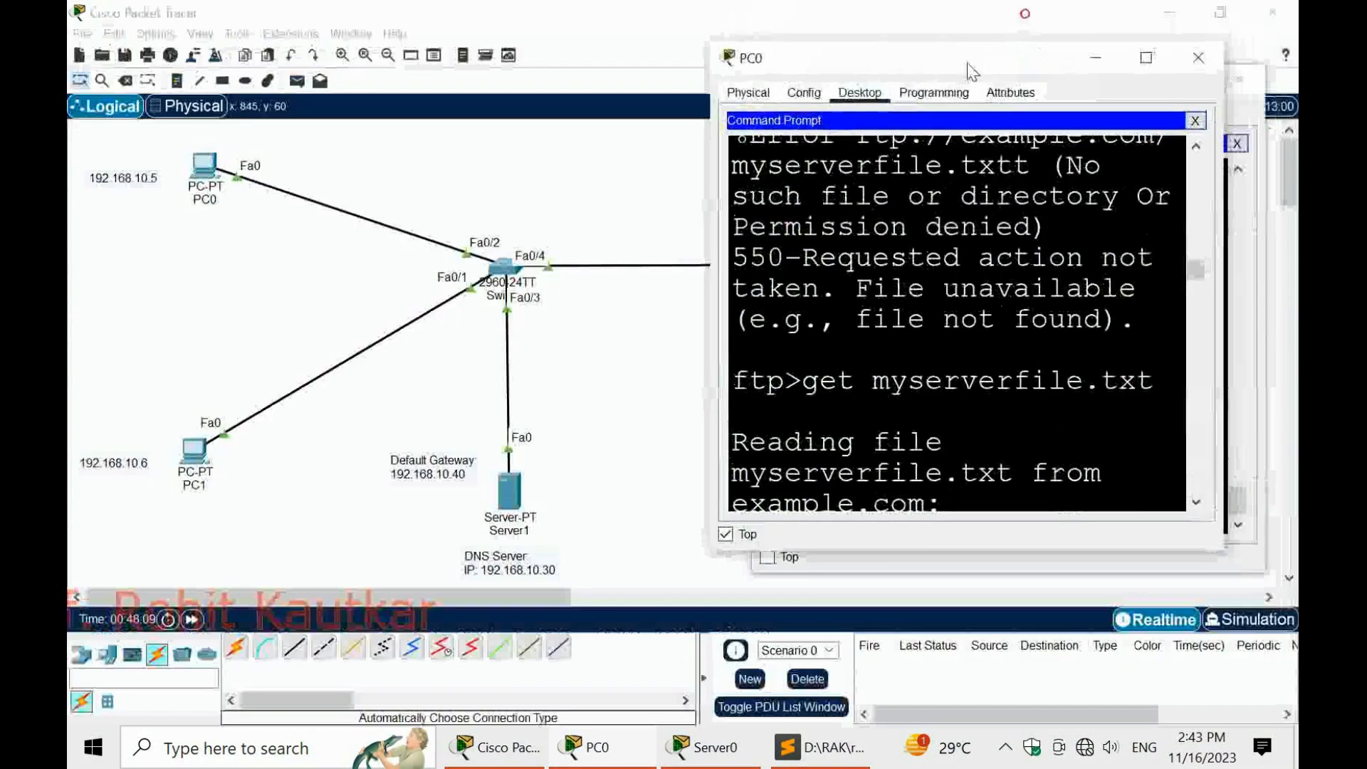
pyautogui.moveTo(880, 58); pyautogui.dragTo(375, 87)
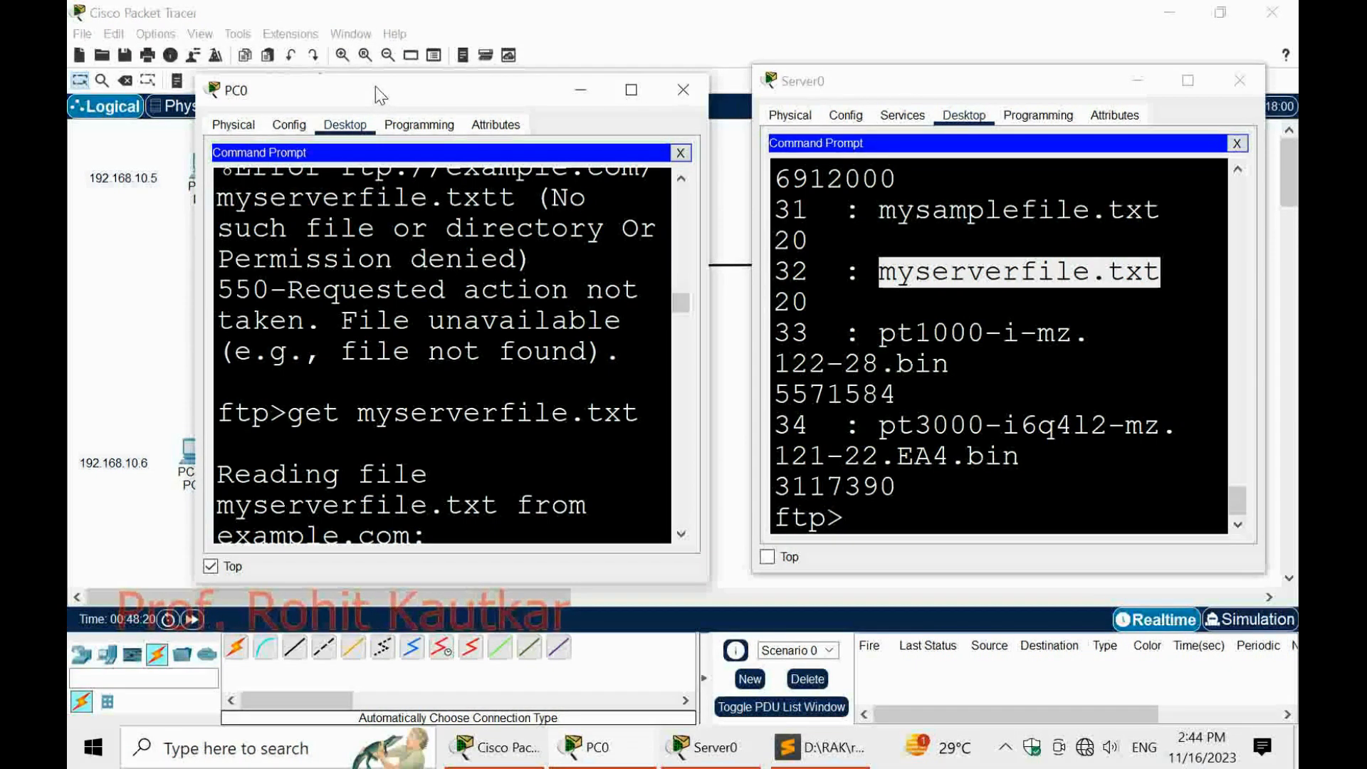